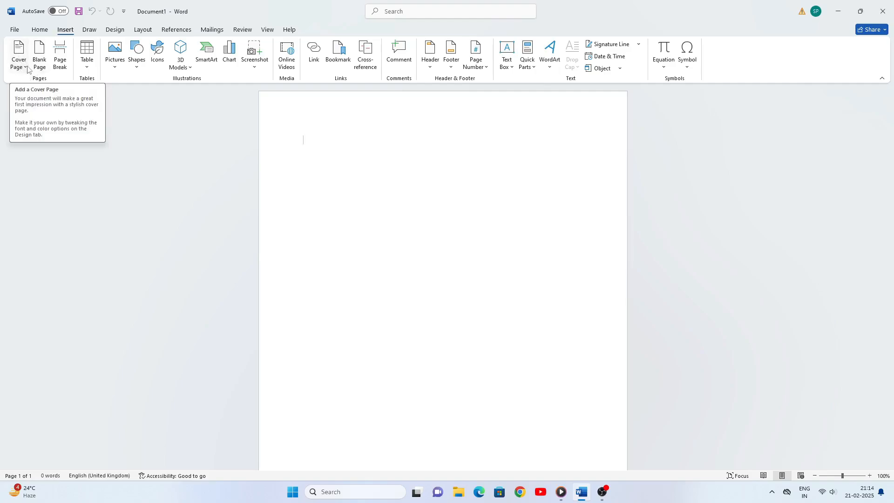
Insert the built-in Grid cover page, with placeholder title, subtitle and abstract blocks
left_click(24, 66)
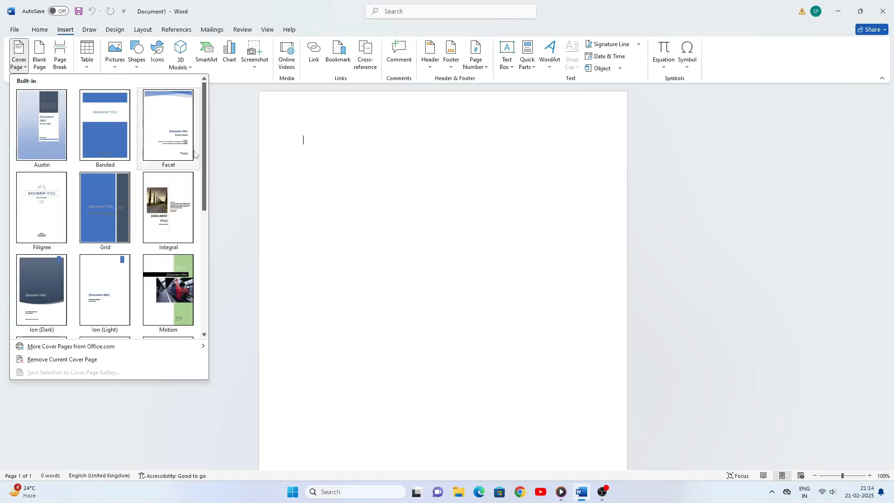
left_click_drag(205, 171, 204, 197)
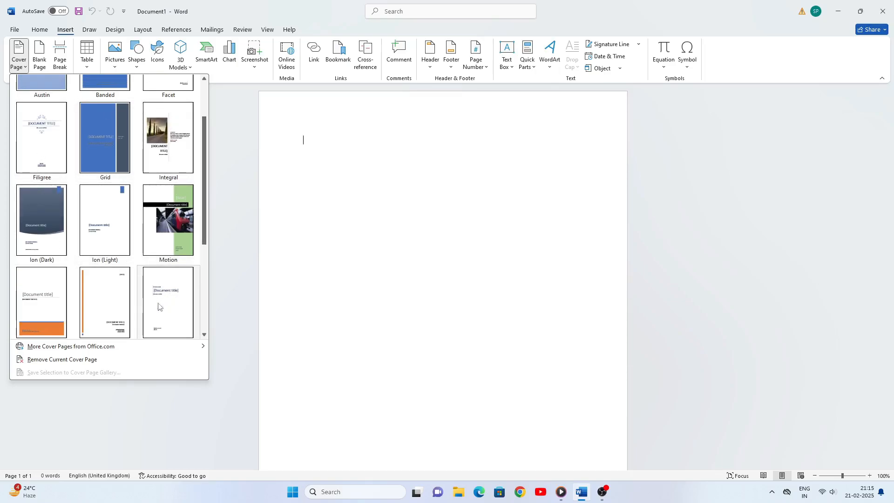
left_click(96, 139)
scroll(454, 247, "down", 2)
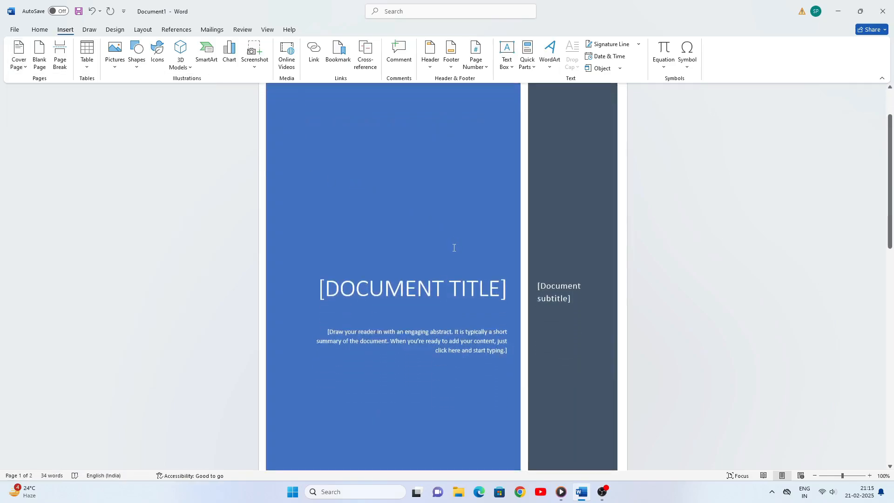
scroll(453, 248, "down", 4)
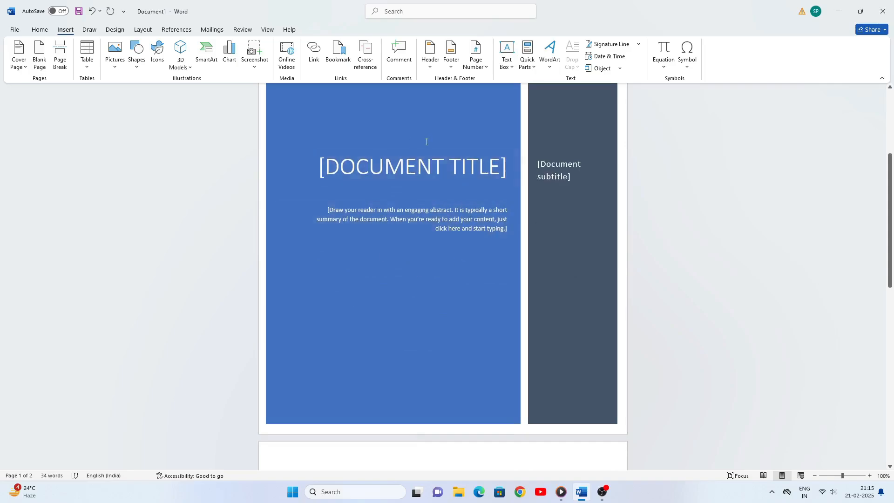
scroll(425, 205, "down", 10)
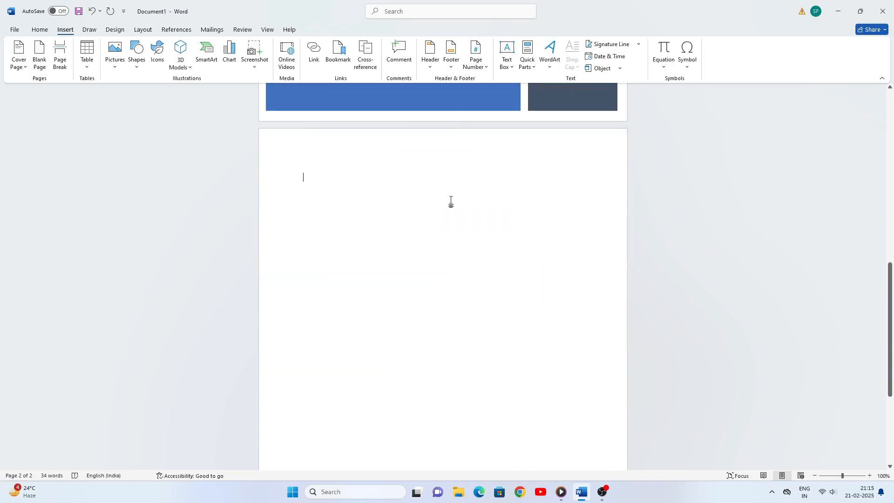
scroll(401, 164, "up", 13)
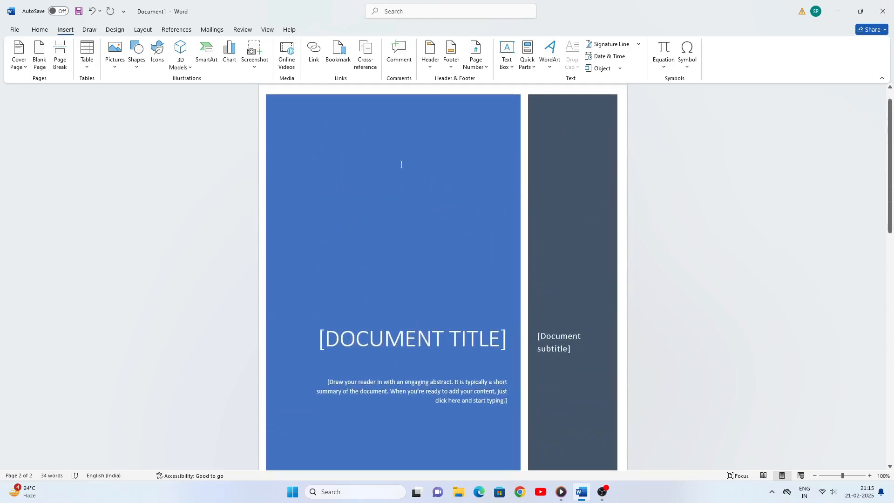
scroll(402, 164, "down", 13)
scroll(401, 165, "down", 1)
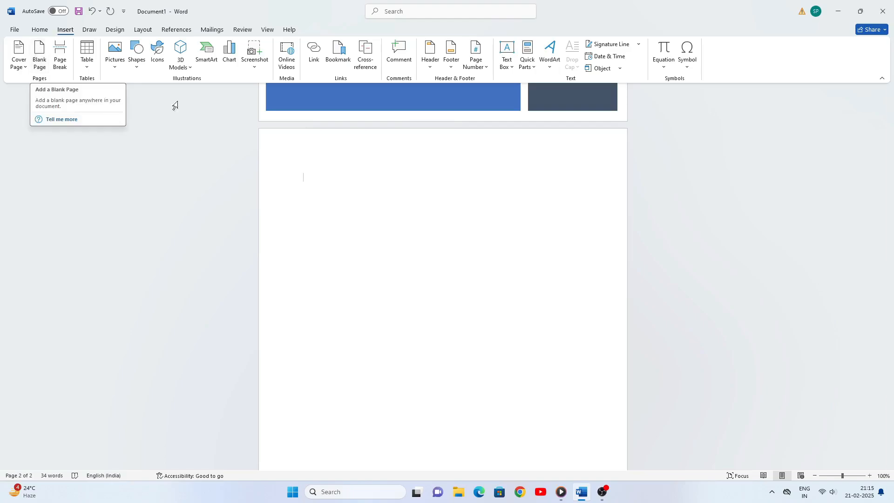
scroll(410, 302, "down", 5)
scroll(412, 301, "up", 4)
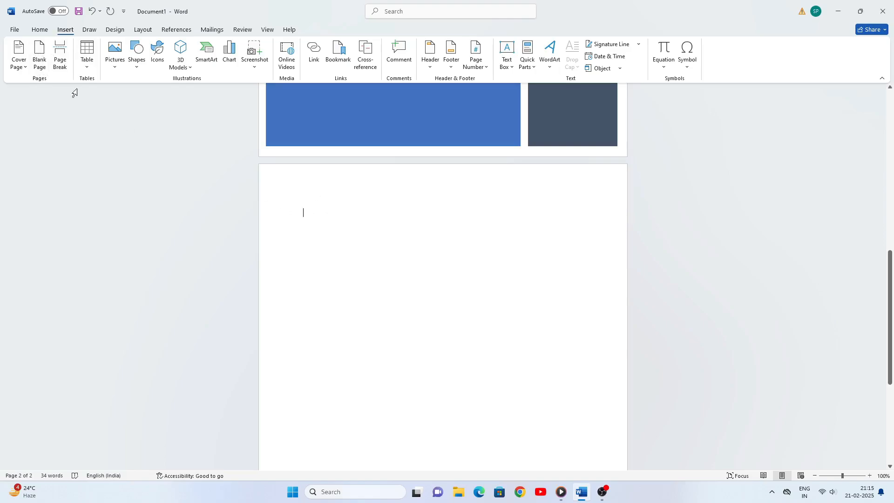
Insert a blank page and scroll through the document to the new third page
left_click(40, 55)
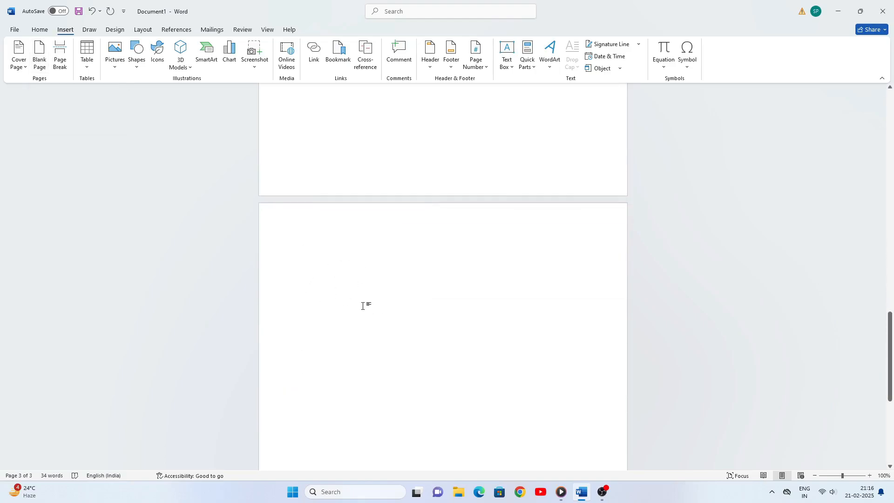
scroll(368, 186, "up", 5)
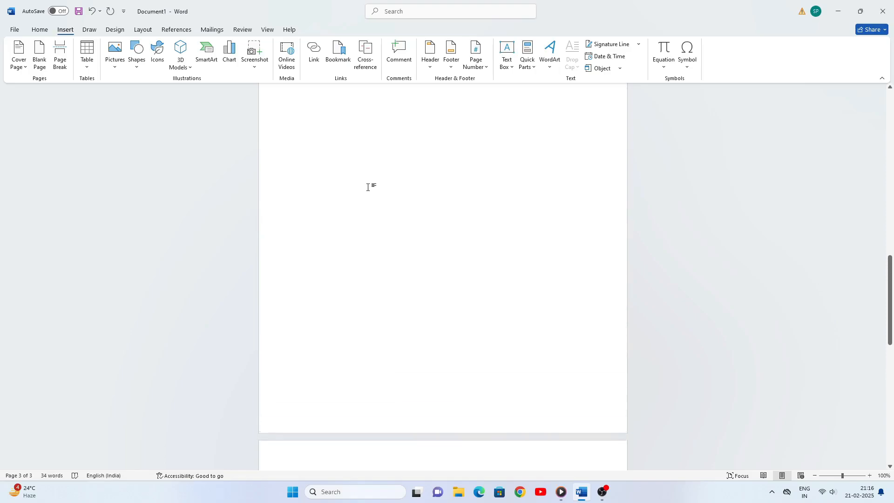
scroll(368, 186, "up", 3)
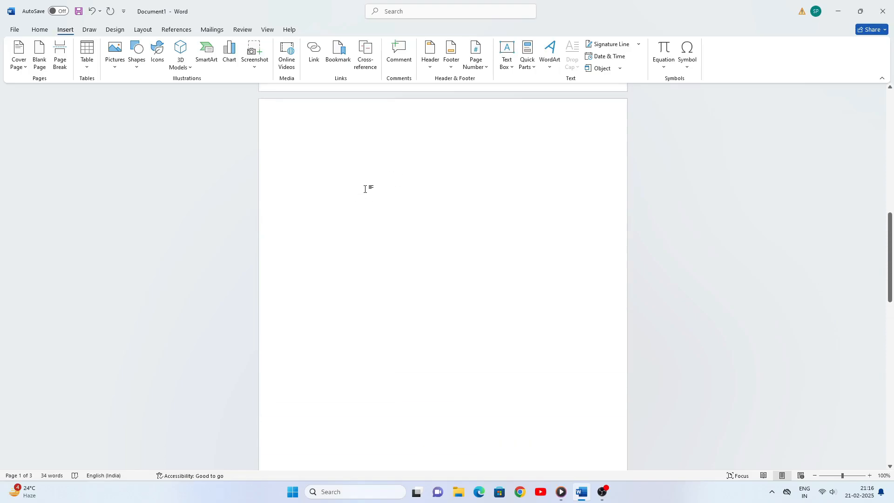
scroll(365, 189, "up", 5)
scroll(366, 187, "down", 3)
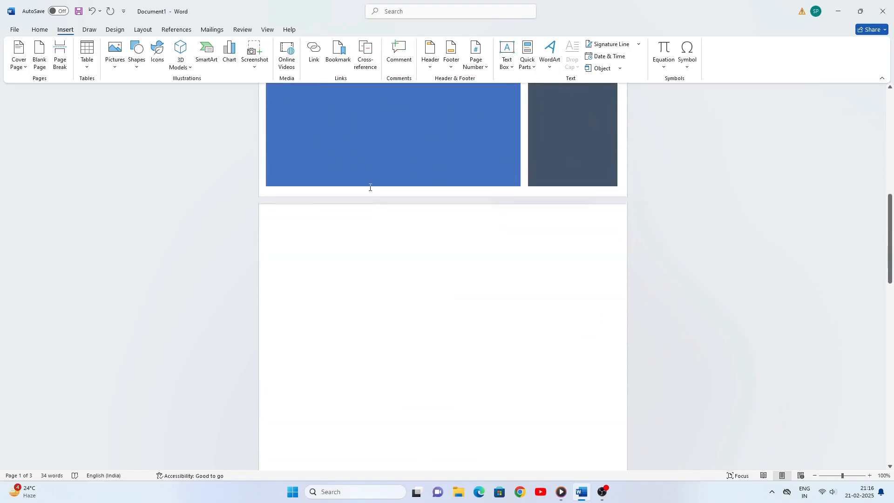
scroll(373, 195, "down", 12)
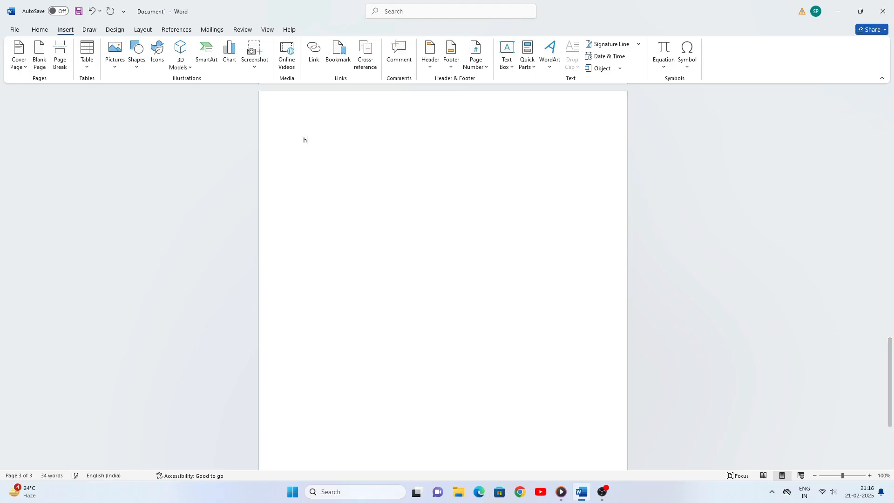
Type 'He is a good boy' on page 3, grow it to 22 pt, and copy it
type("He is a good boy")
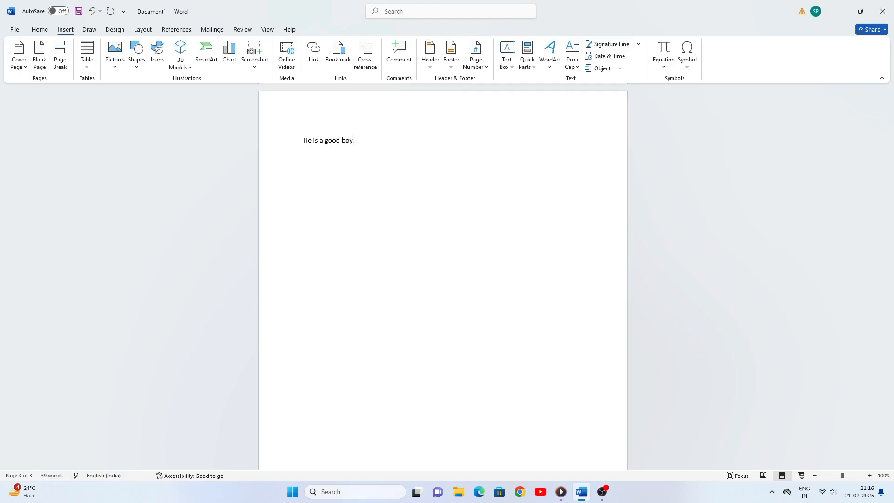
left_click_drag(302, 142, 407, 143)
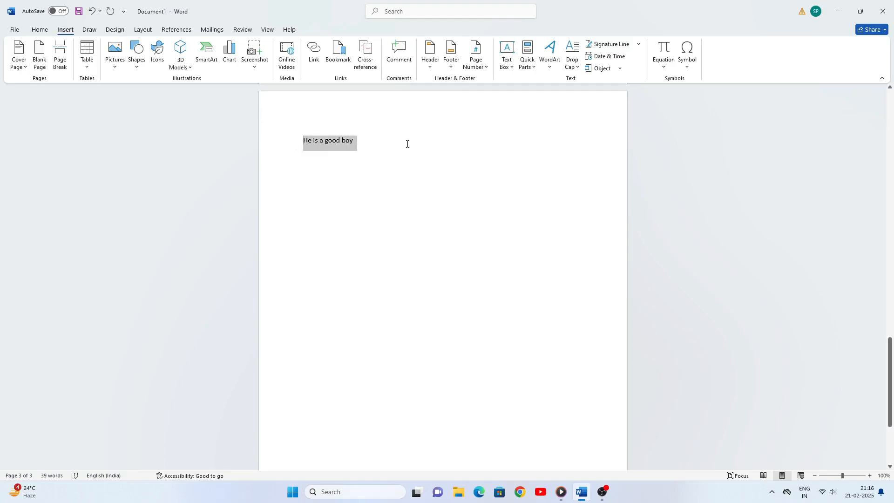
left_click(40, 30)
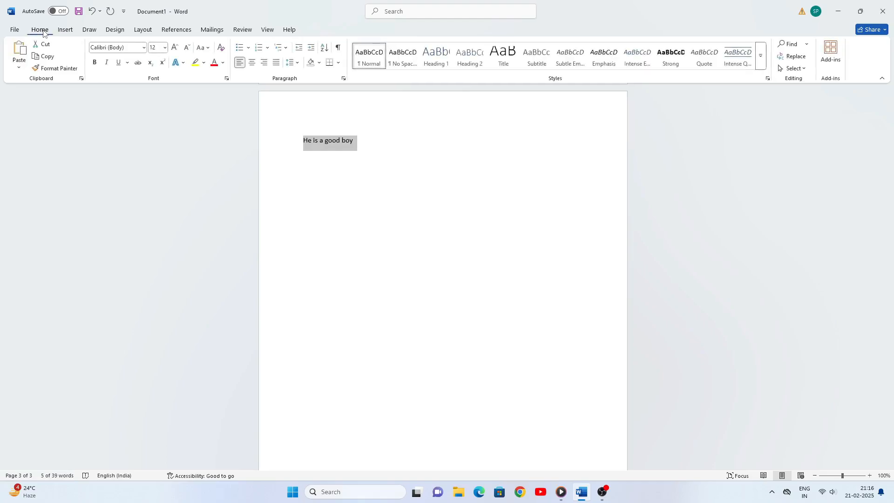
left_click(175, 48)
left_click(175, 48)
left_click(175, 48)
left_click(175, 48)
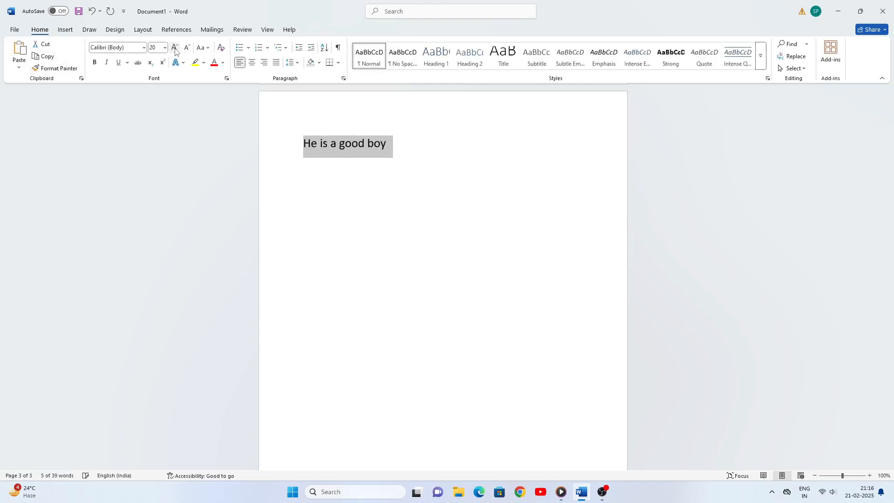
left_click(175, 48)
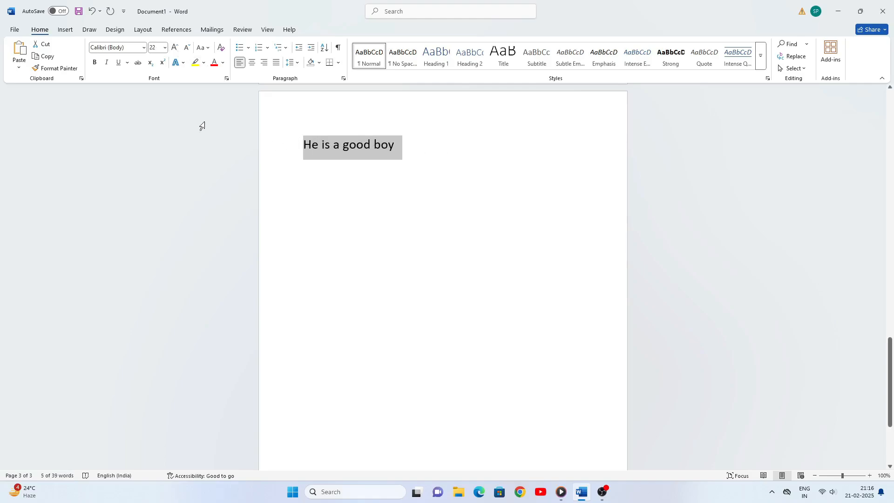
left_click(41, 57)
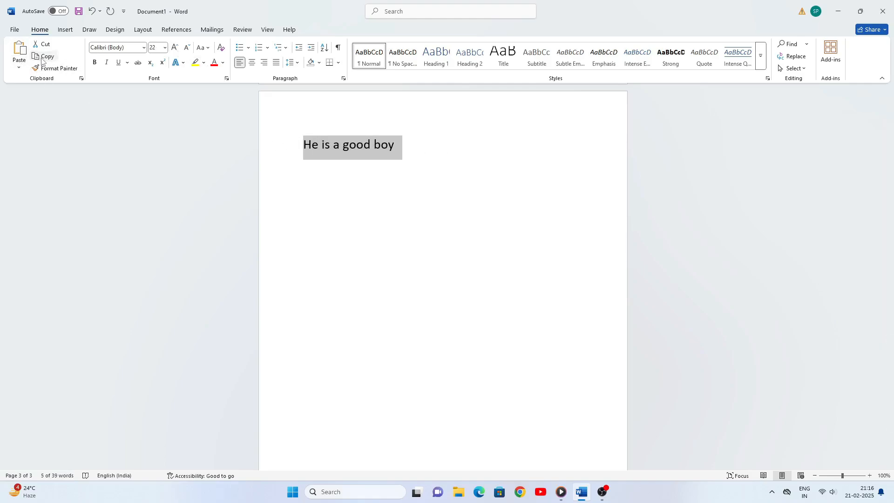
left_click(420, 154)
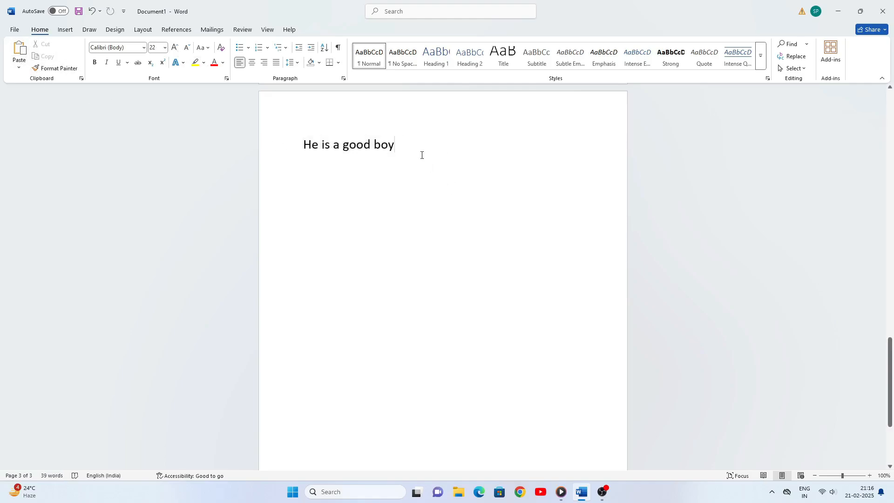
Paste 'He is a good boy' onto new lines for six copies, with a blank line after the third
key("Return")
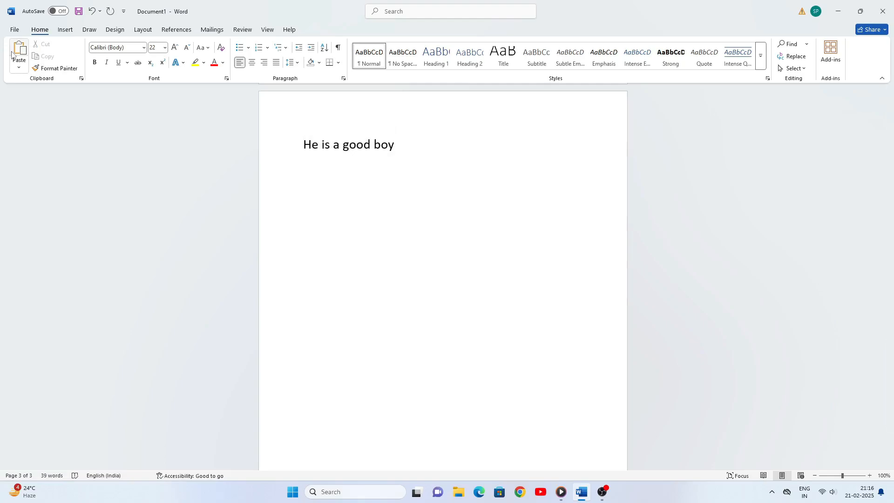
left_click(14, 52)
left_click(16, 49)
left_click(16, 49)
left_click(16, 49)
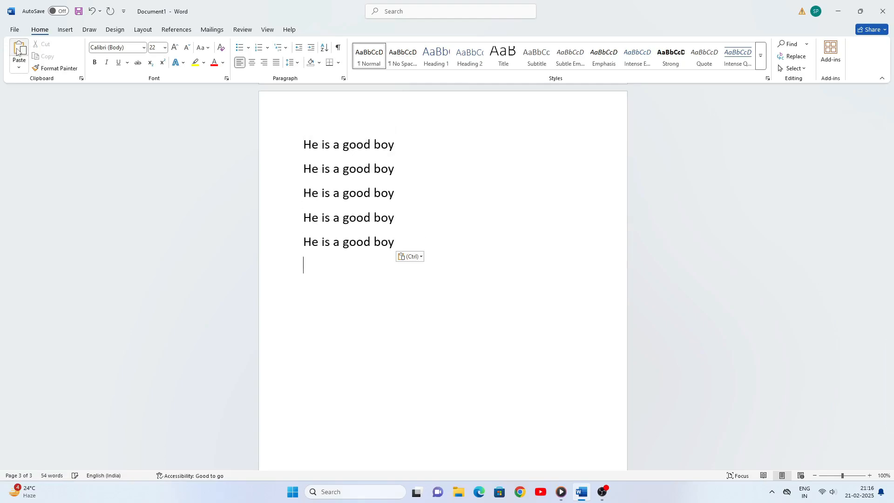
left_click(17, 48)
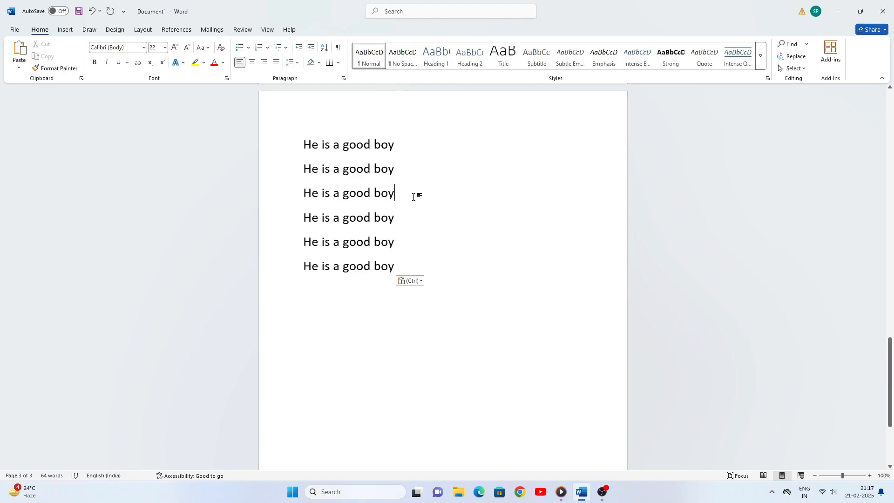
key("Return")
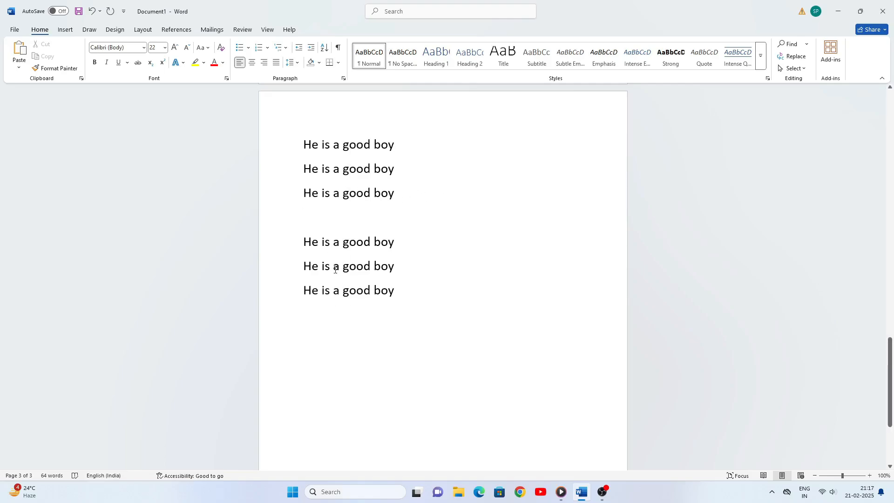
left_click(70, 31)
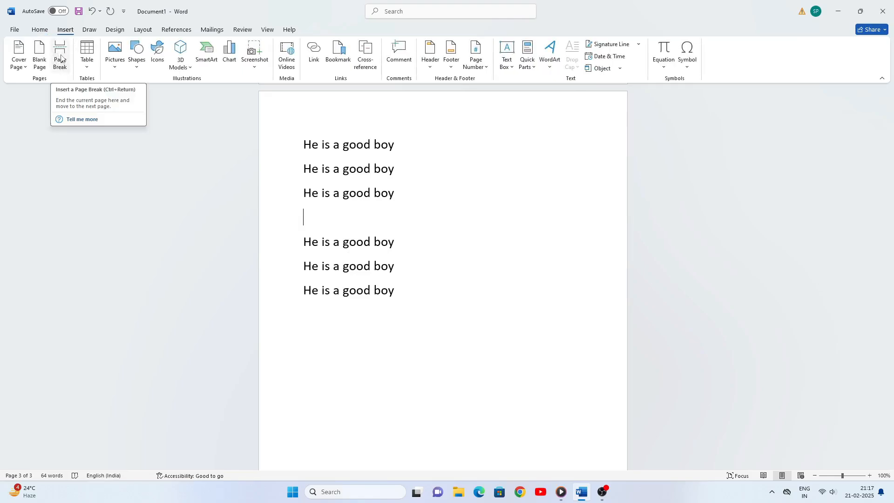
Insert a page break moving the last lines to a new page, and add an empty line after the first line
left_click(61, 57)
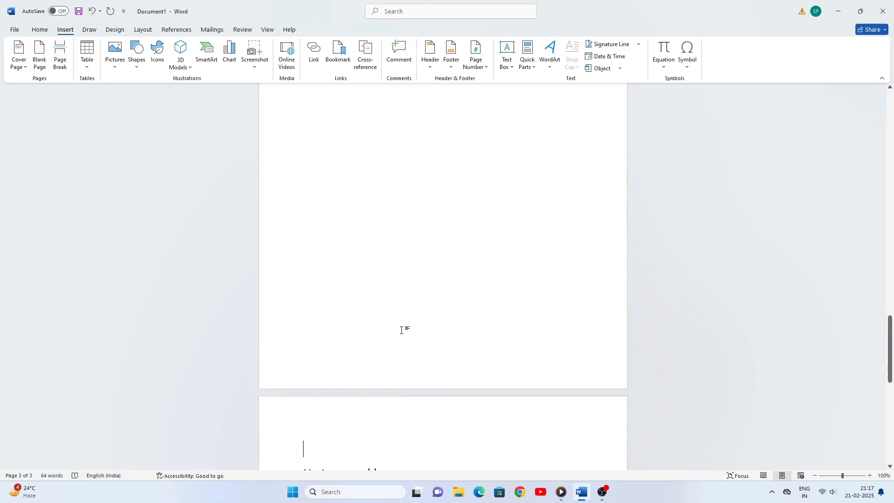
scroll(401, 330, "up", 6)
scroll(402, 328, "down", 3)
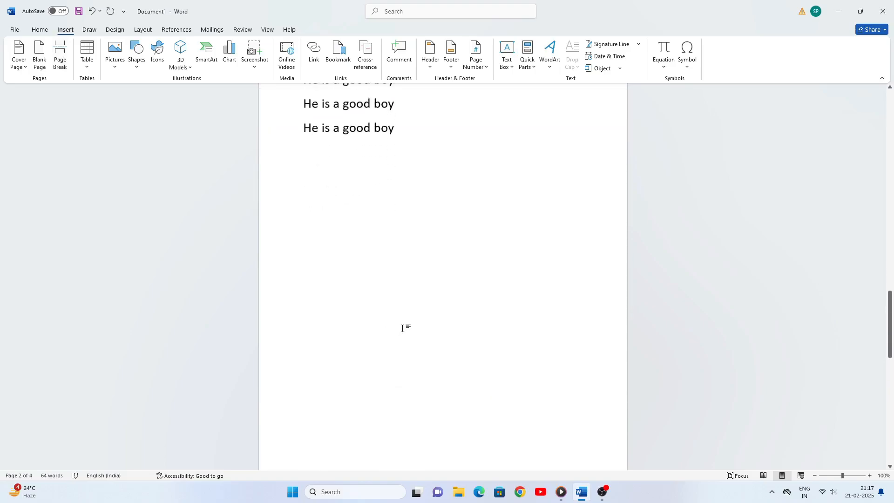
scroll(402, 328, "down", 9)
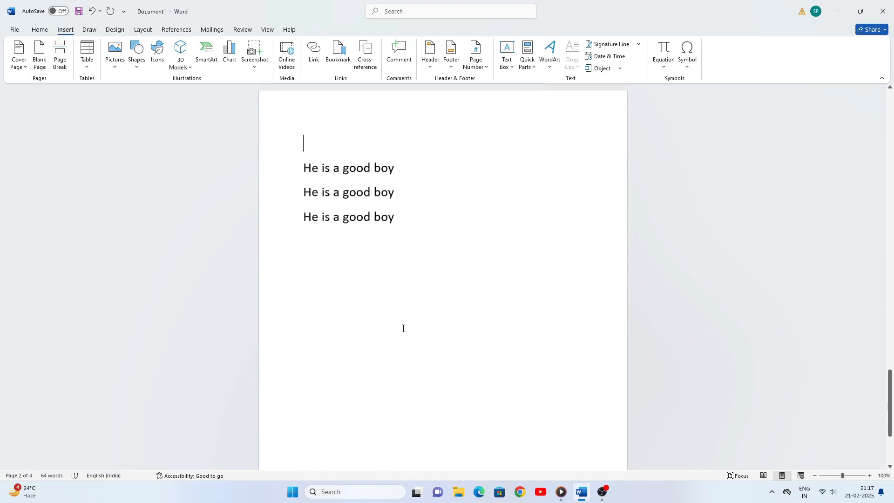
scroll(403, 328, "up", 4)
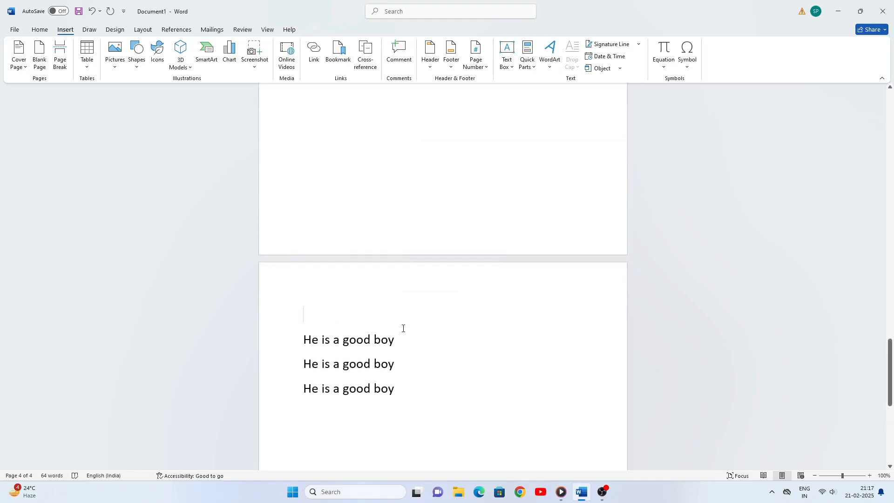
scroll(403, 328, "up", 3)
scroll(402, 328, "down", 9)
scroll(402, 328, "up", 3)
scroll(402, 328, "down", 2)
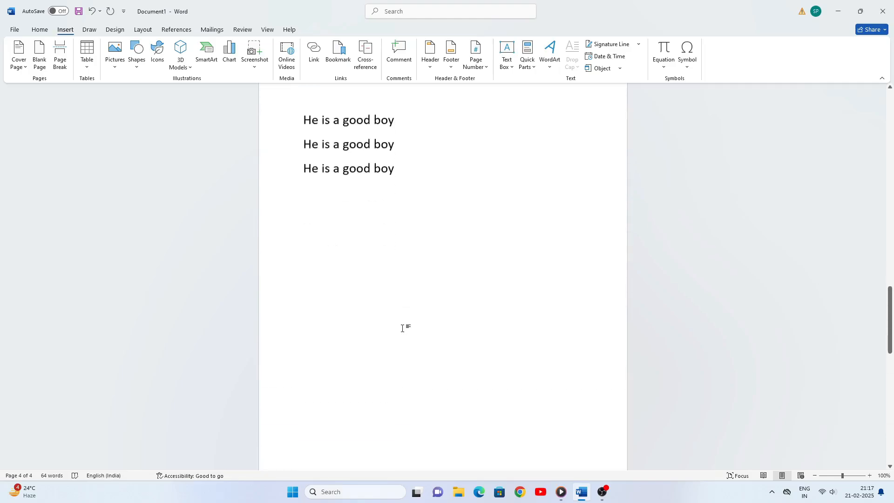
scroll(402, 328, "up", 9)
scroll(403, 328, "down", 10)
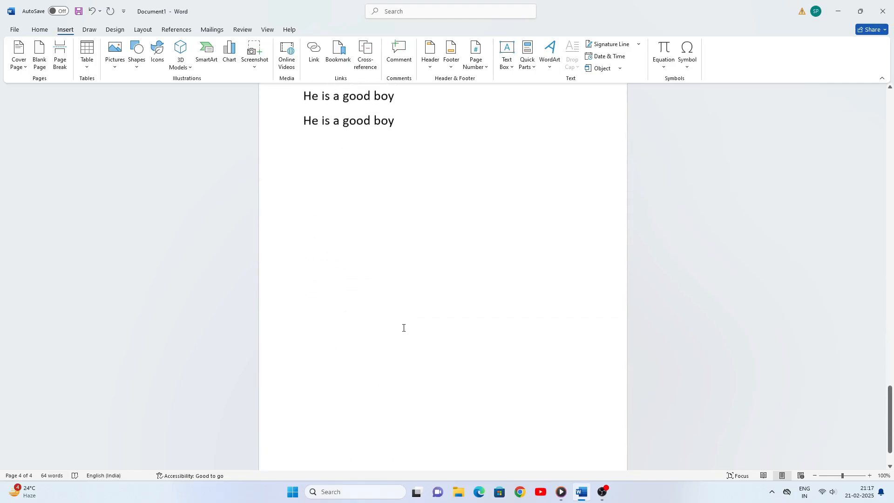
scroll(403, 328, "down", 2)
scroll(403, 327, "up", 6)
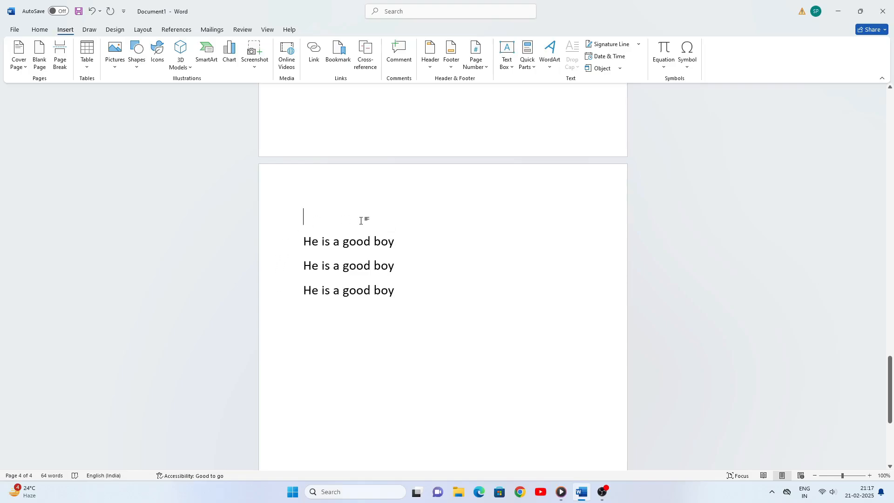
left_click(399, 245)
key("Return")
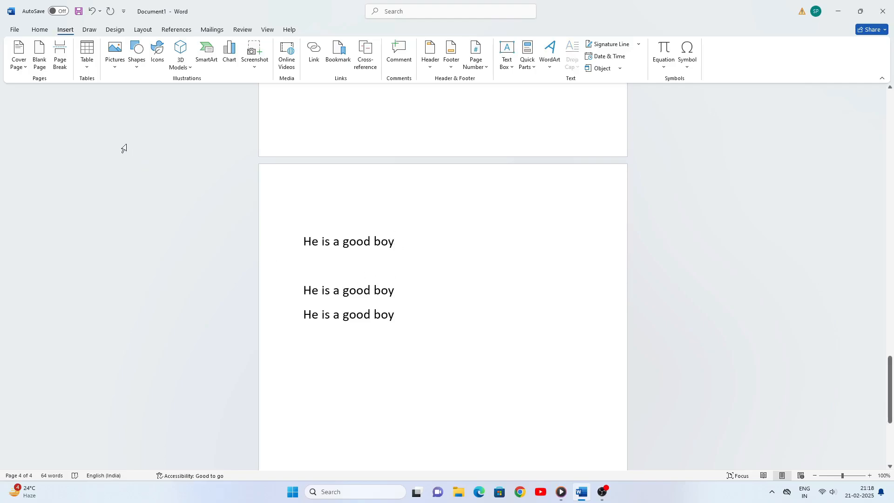
Insert a page break after the first line and scroll to check the pages
left_click(60, 55)
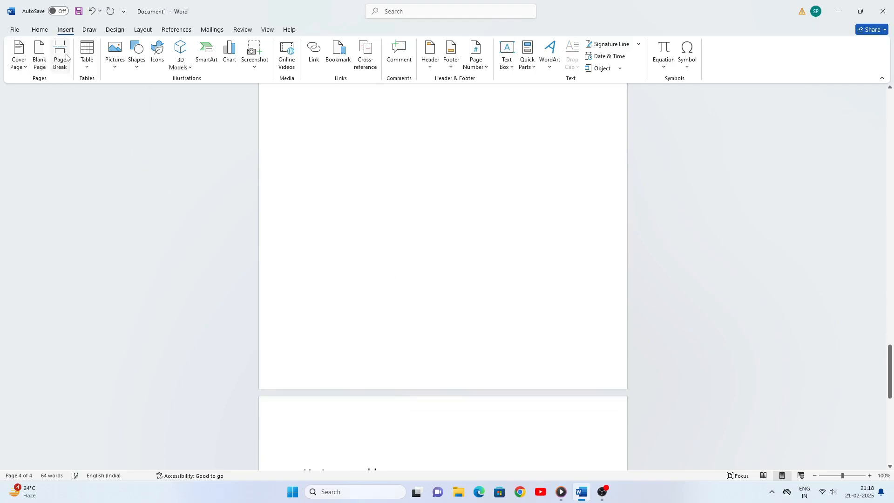
scroll(386, 384, "down", 3)
scroll(389, 384, "up", 10)
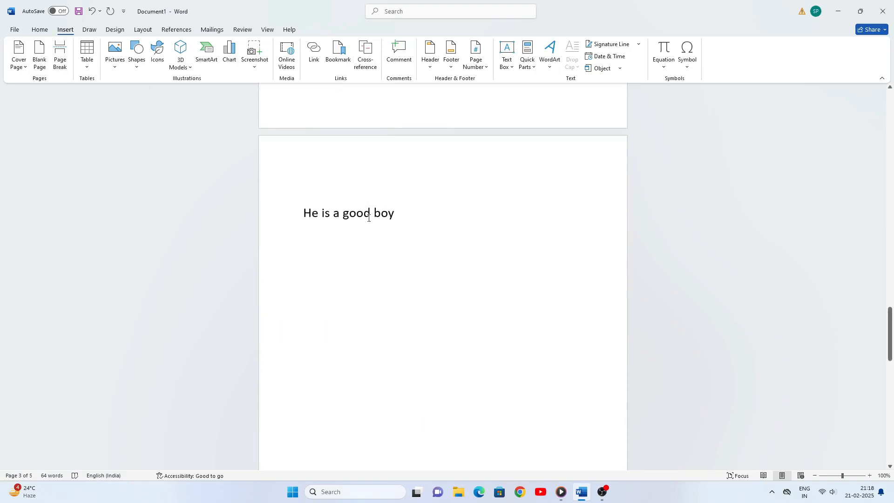
scroll(377, 300, "down", 10)
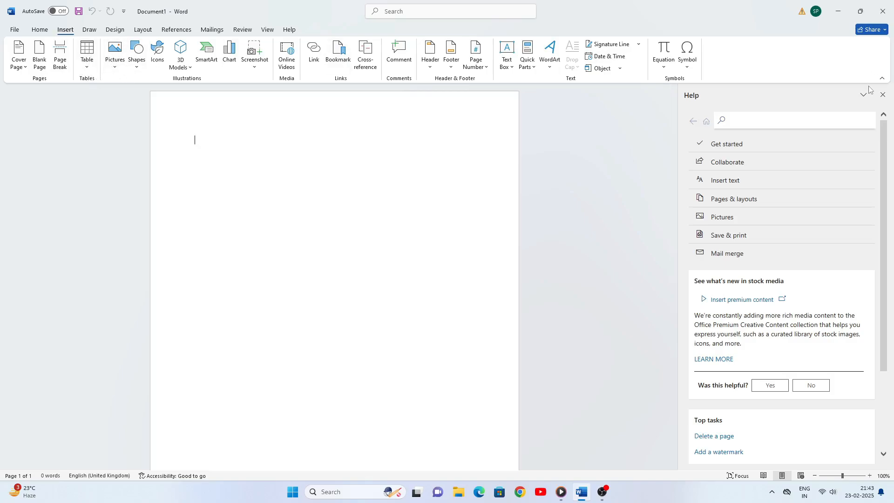
Close the Help pane and show the Insert Table choices
left_click(882, 94)
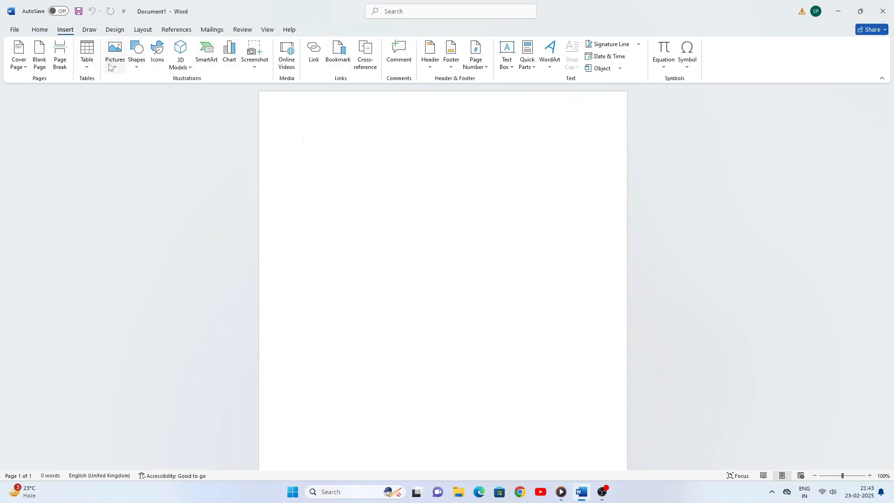
left_click(87, 71)
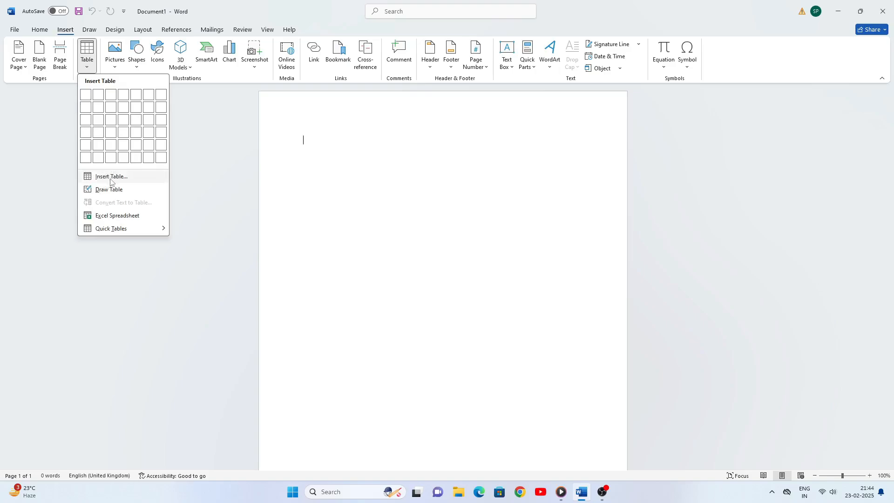
Open Insert Table… and set it to 4 columns and 10 rows
left_click(108, 177)
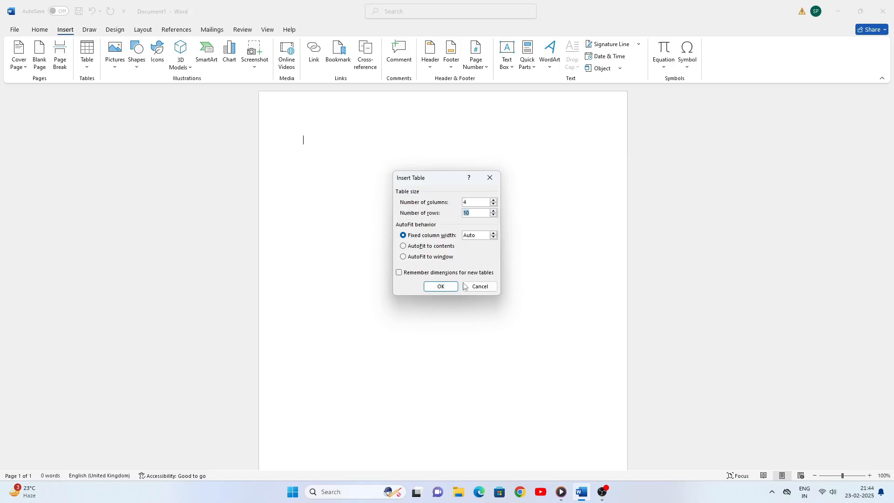
Insert the 4-column, 10-row table and show the Shading colours on Table Design
left_click(445, 287)
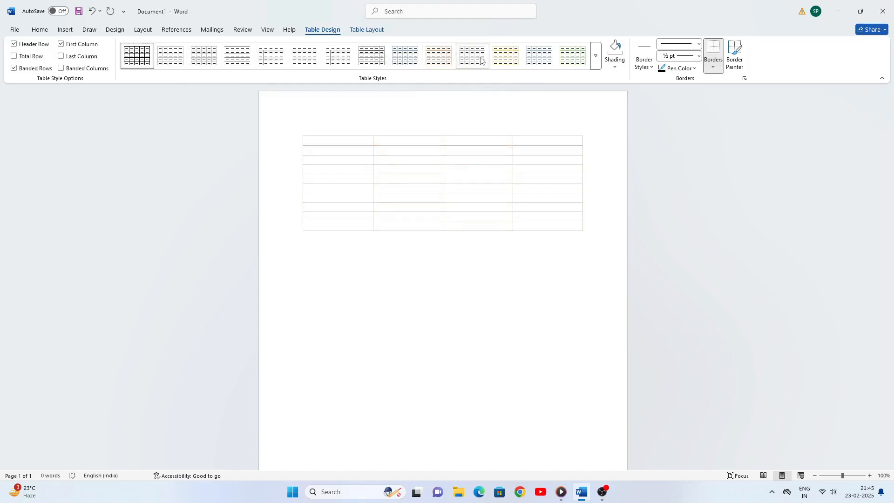
left_click(615, 69)
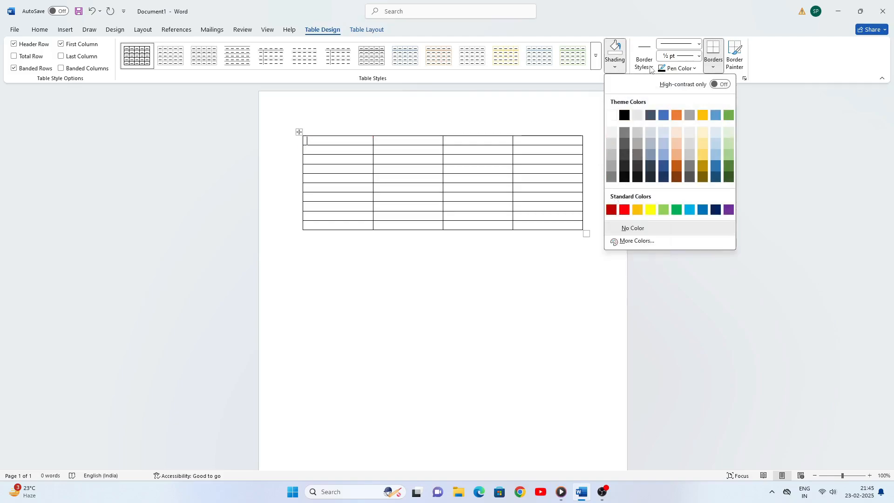
Set the table border Pen Color to Red for painting borders
left_click(694, 70)
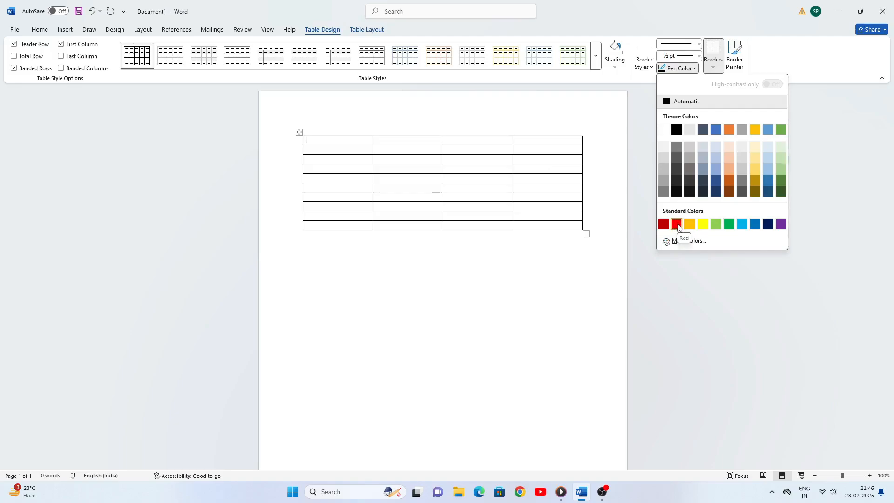
left_click(677, 226)
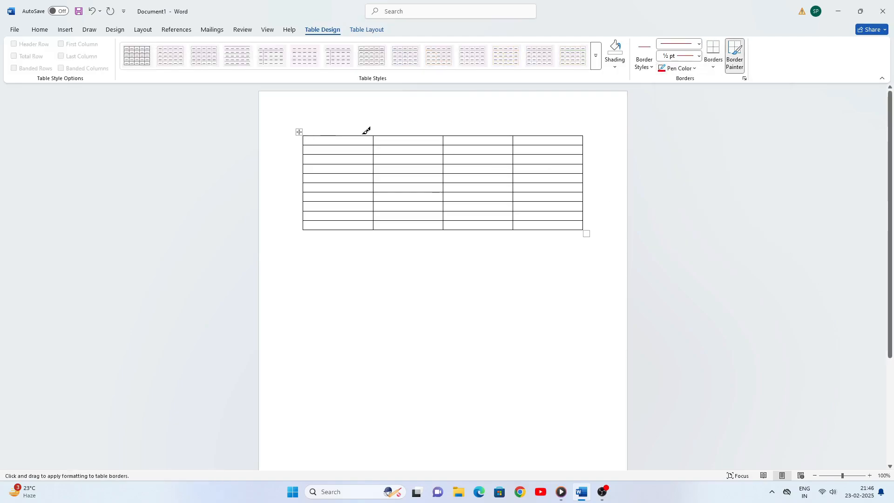
Paint the vertical border between table columns 1 and 2 red with Border Painter
left_click_drag(372, 135, 374, 227)
left_click_drag(301, 136, 306, 230)
left_click_drag(374, 135, 381, 220)
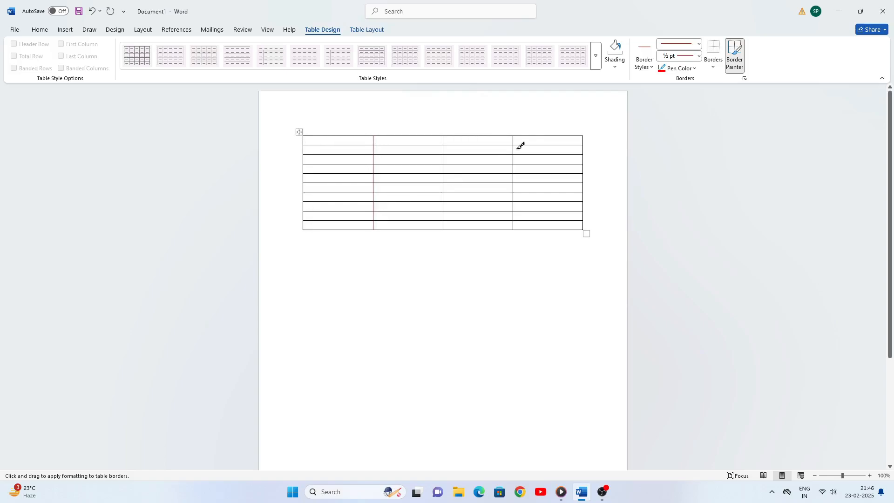
left_click(714, 72)
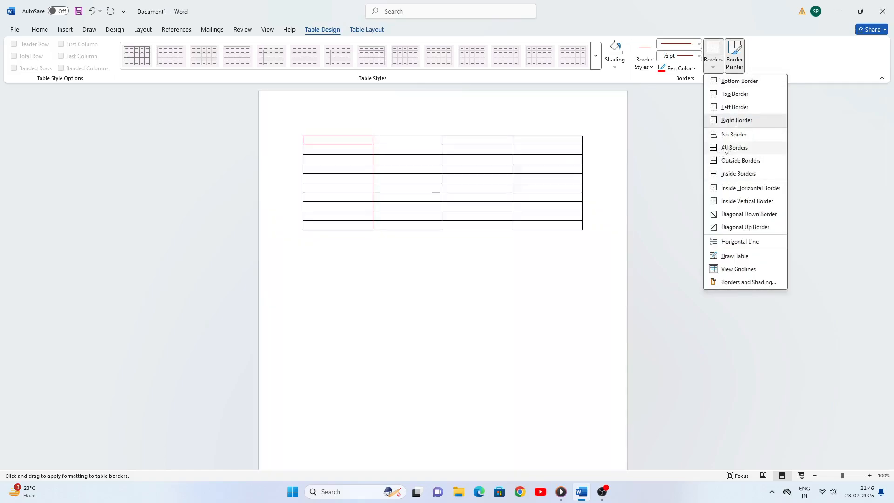
left_click(674, 133)
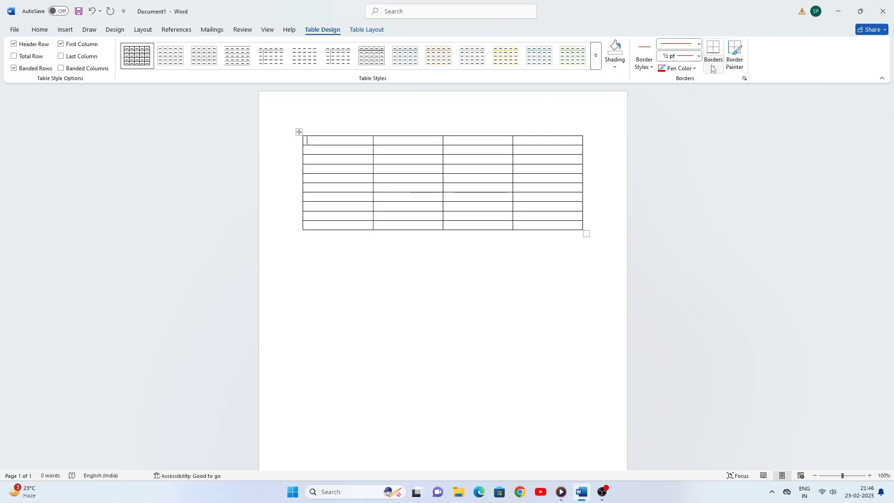
left_click(368, 30)
Select just the first cell, then the entire second column, from the Select menu
left_click(24, 69)
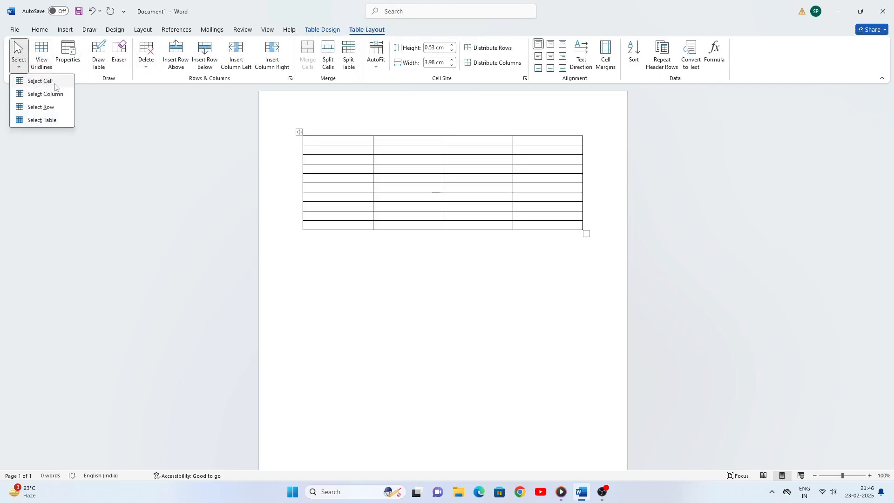
left_click(321, 140)
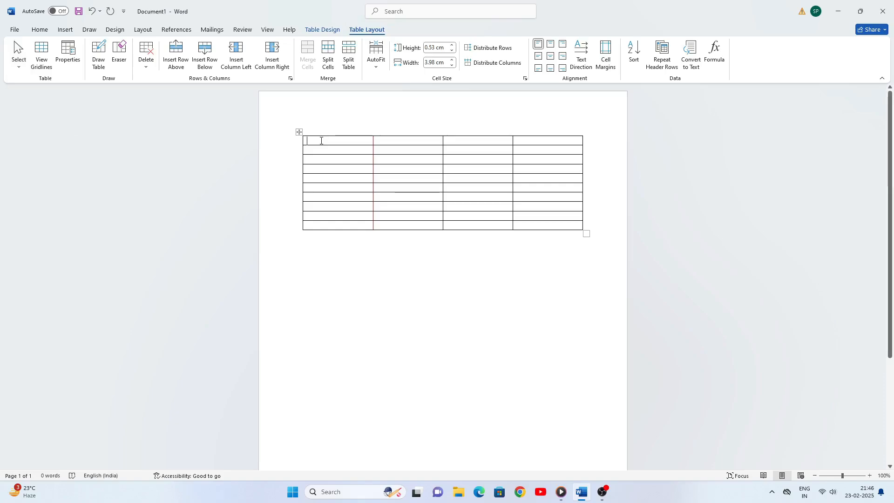
left_click(19, 69)
left_click(61, 80)
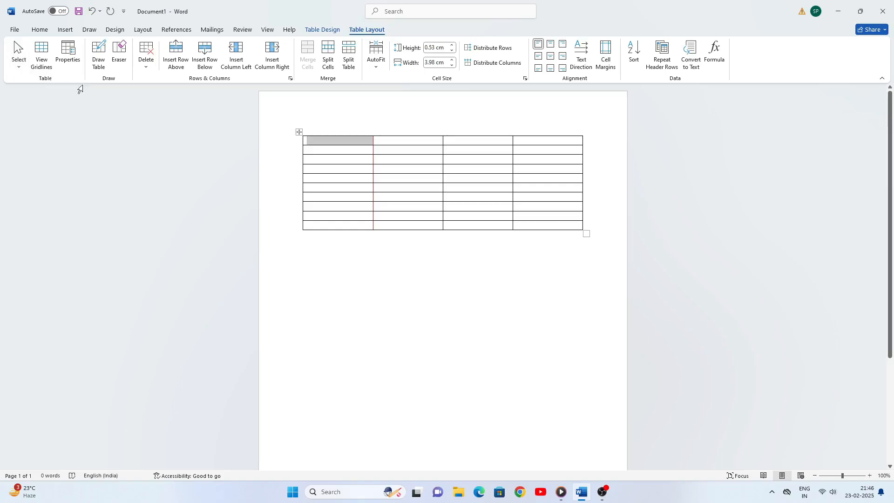
left_click(384, 139)
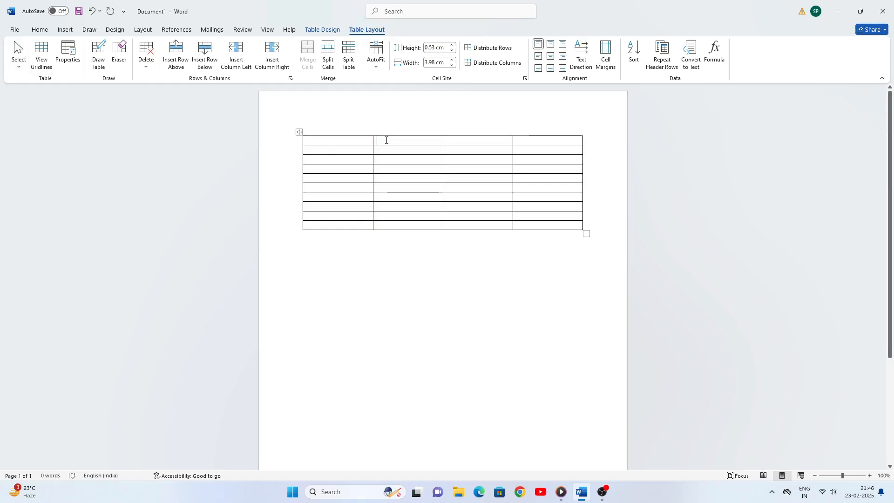
left_click(19, 67)
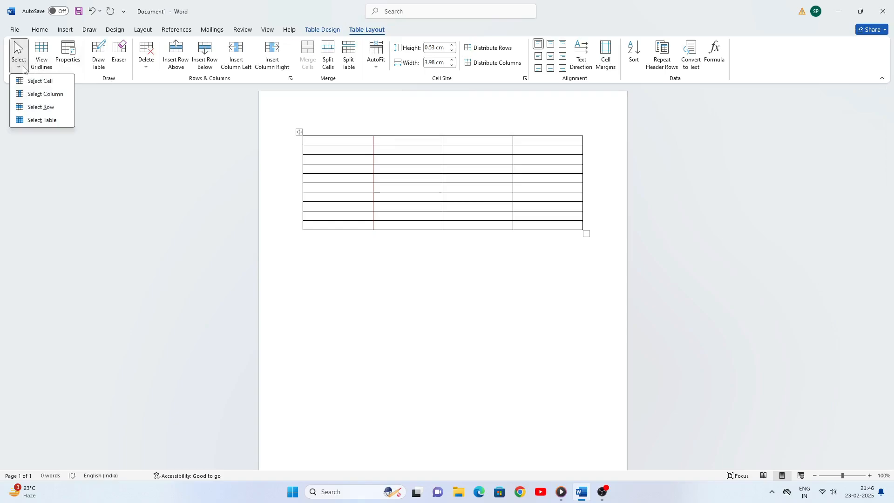
left_click(48, 97)
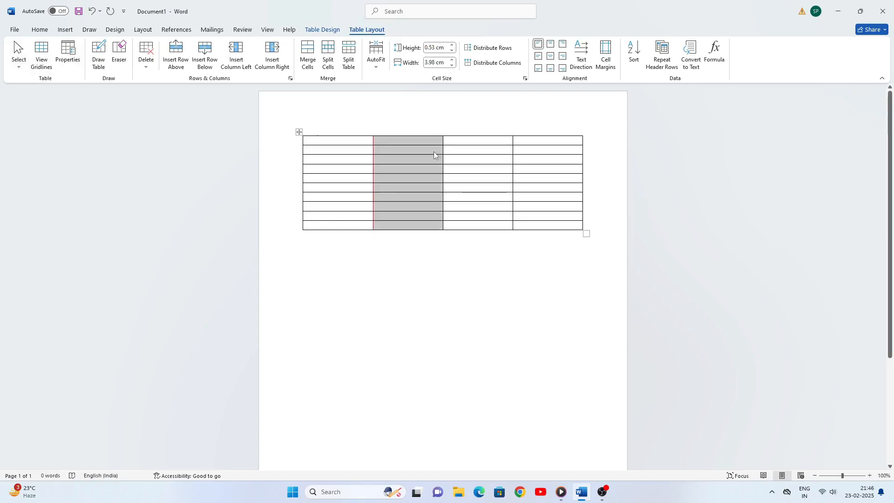
Select the whole first row, then the entire table
left_click(340, 143)
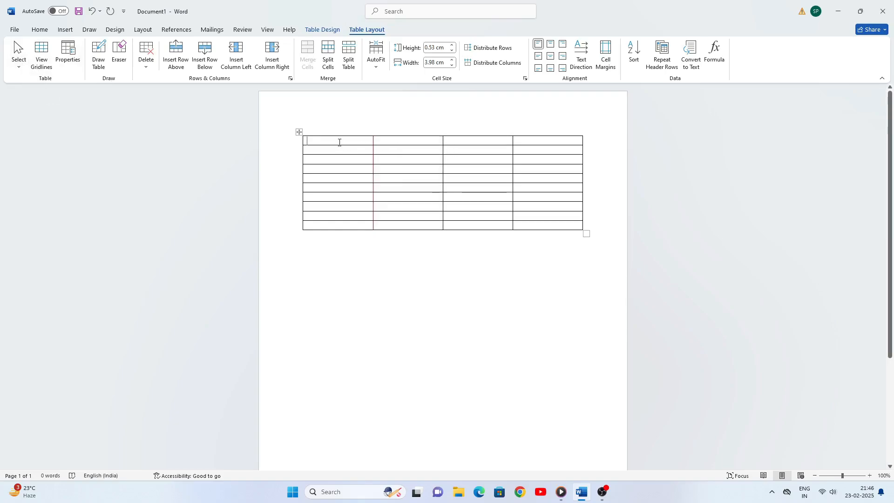
left_click(19, 66)
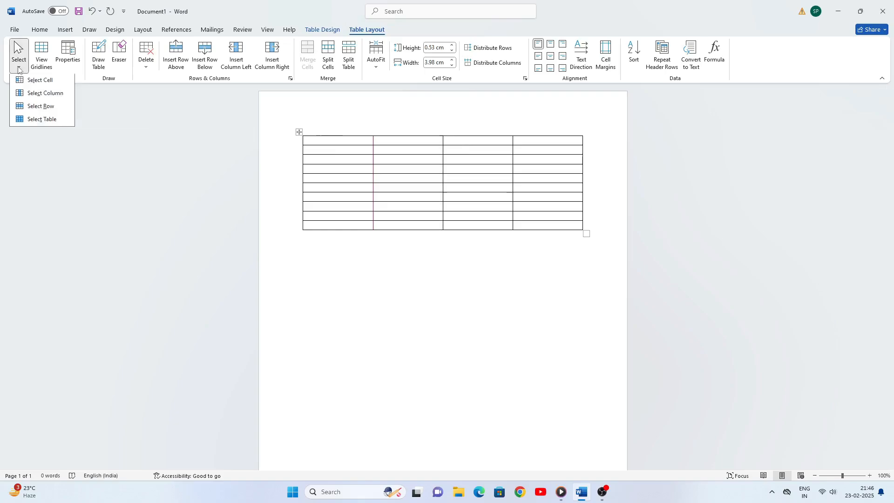
left_click(47, 111)
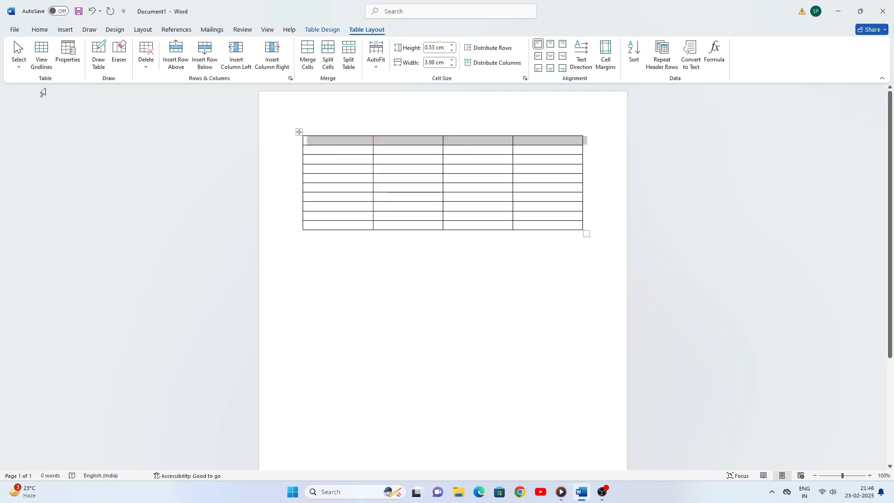
left_click(19, 66)
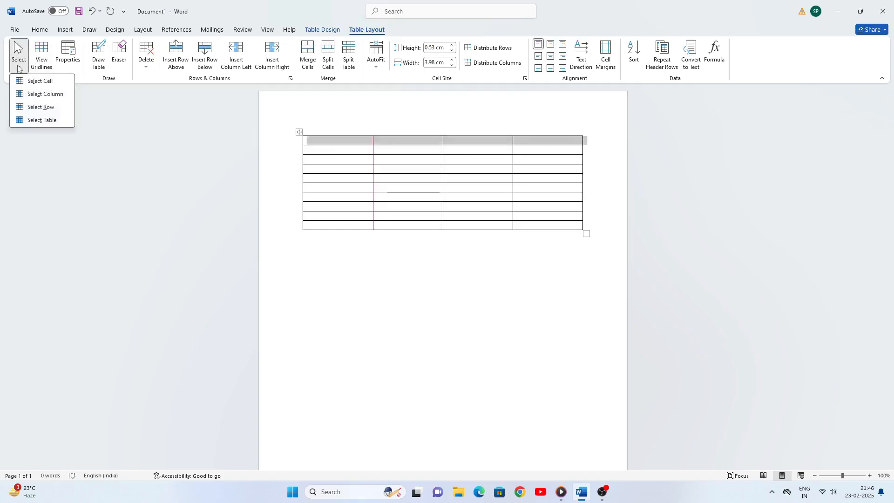
left_click(52, 122)
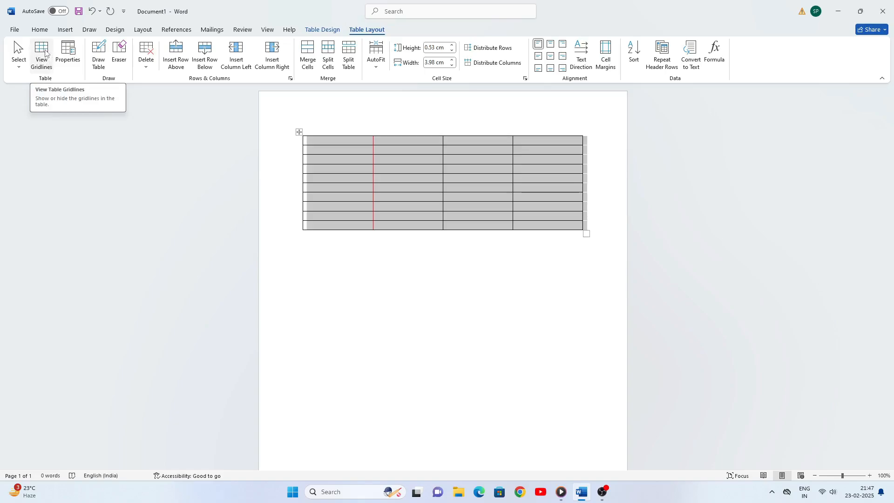
Turn on table gridlines, then close Table Properties without applying changes
left_click(45, 52)
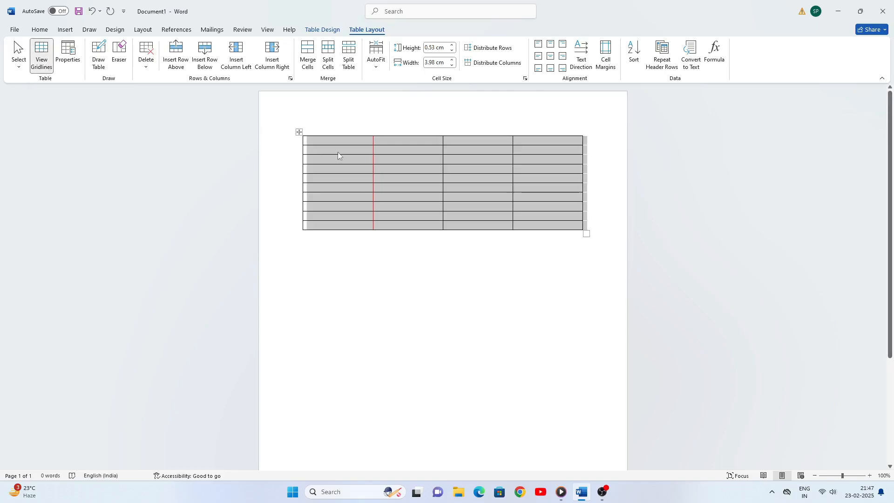
left_click(342, 139)
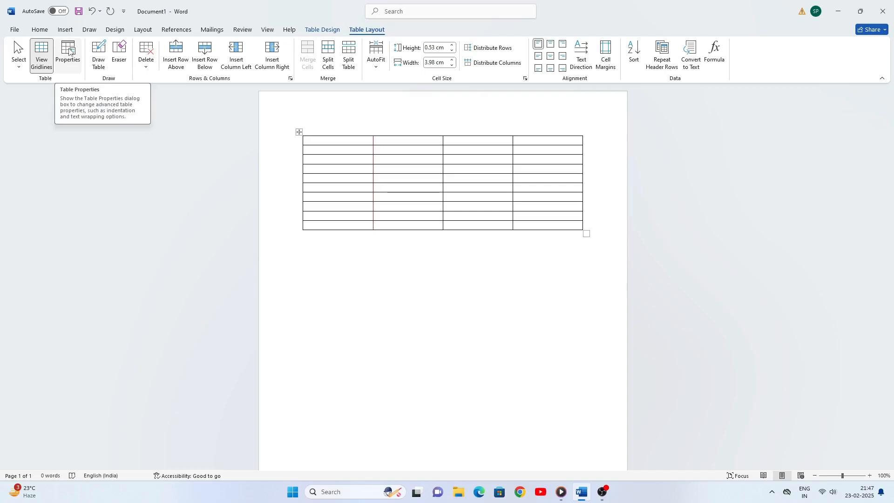
left_click(68, 51)
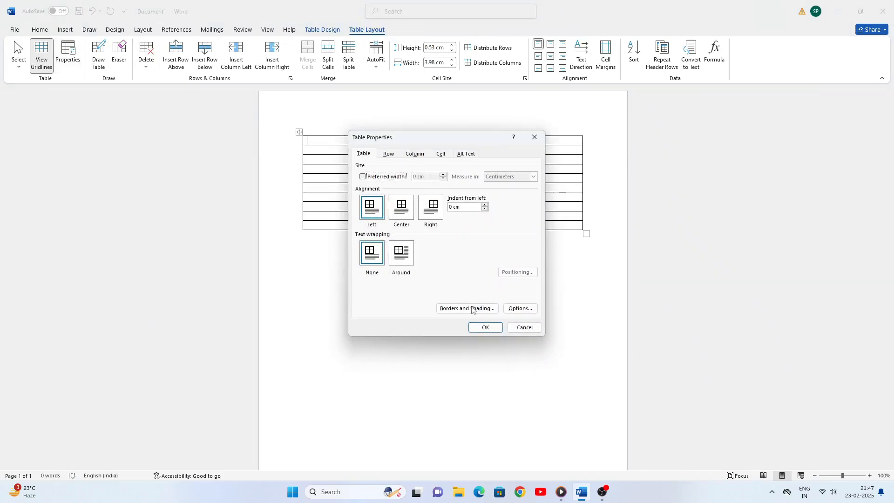
left_click(532, 138)
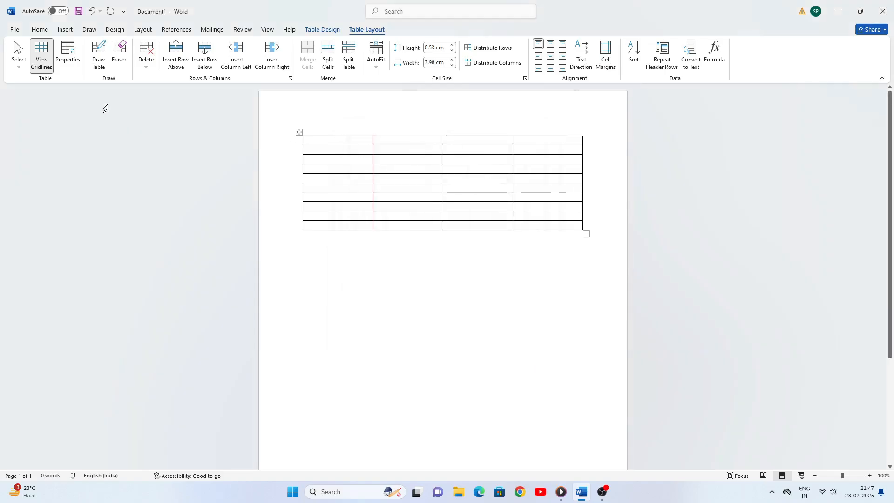
Draw extra cells along the table's right edge with Draw Table
left_click(101, 49)
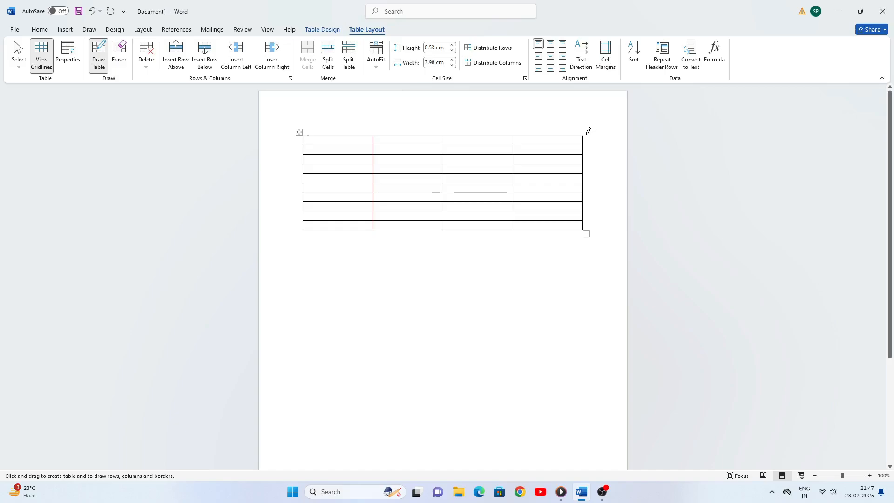
mouse_move(583, 136)
left_mouse_down()
mouse_move(595, 150)
mouse_move(603, 142)
left_mouse_up()
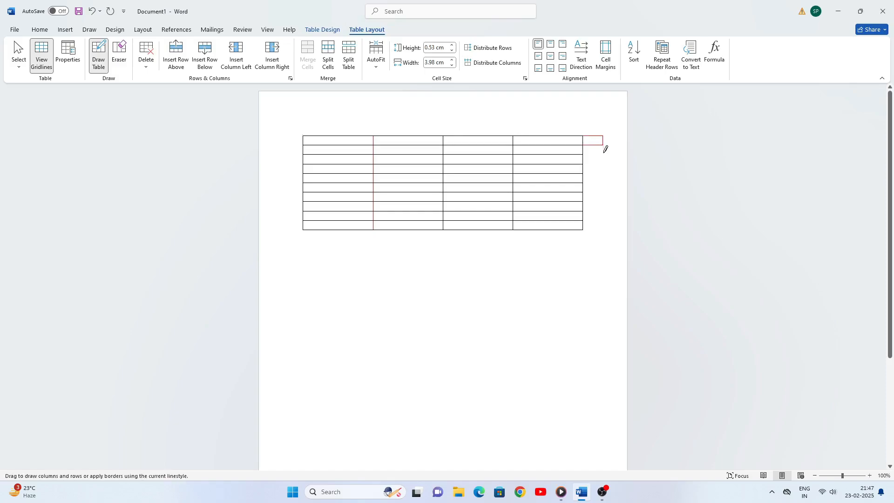
left_click_drag(605, 175, 605, 226)
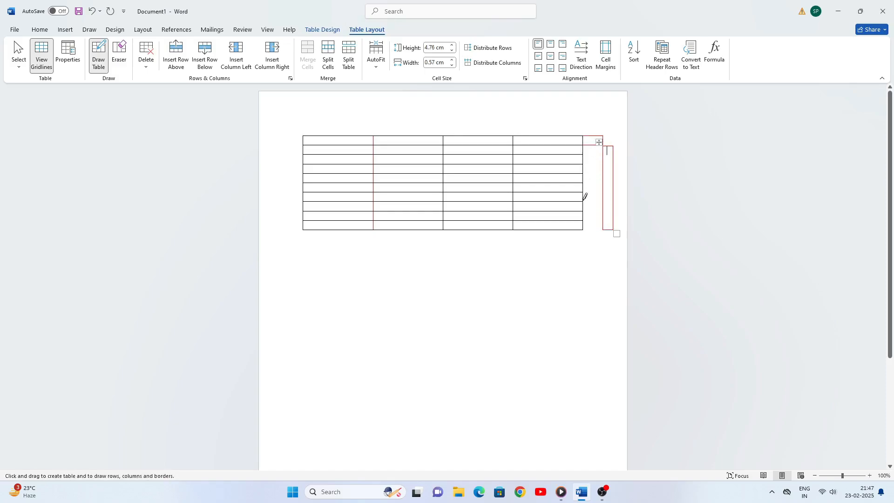
mouse_move(585, 154)
left_mouse_down()
mouse_move(602, 154)
mouse_move(605, 165)
left_mouse_up()
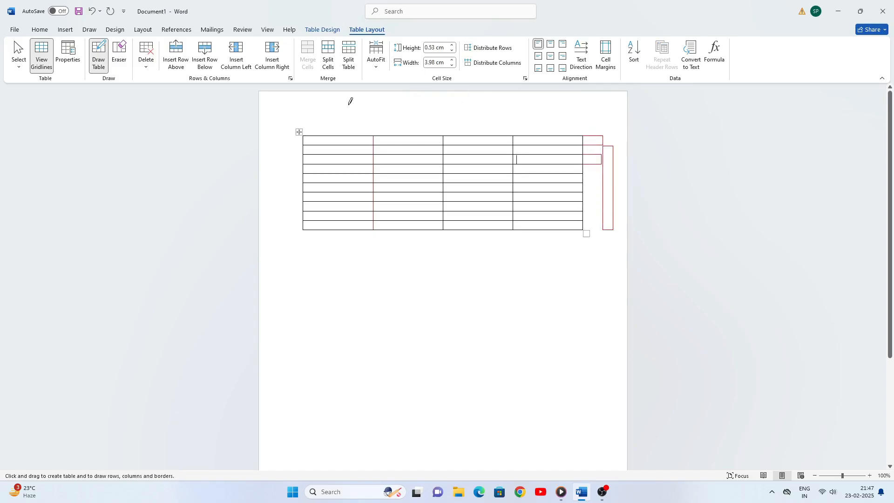
Erase the borders of the added right-hand cells with the Eraser
left_click(121, 60)
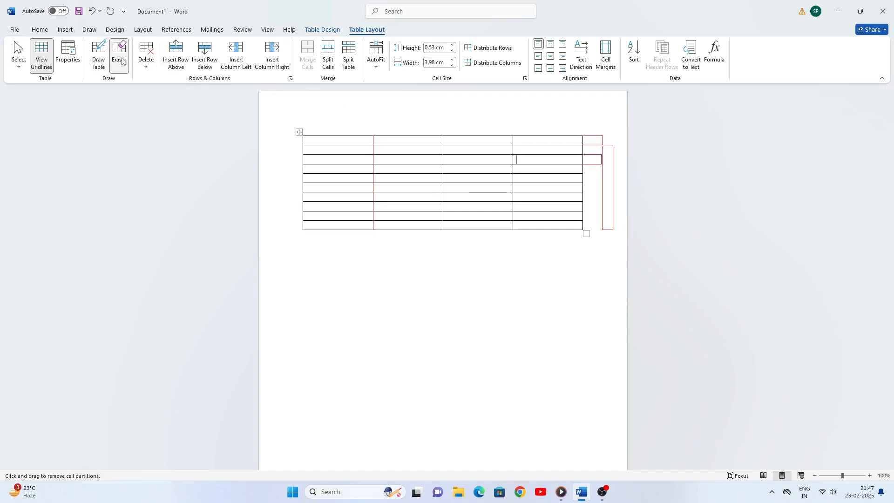
left_click_drag(599, 138, 611, 225)
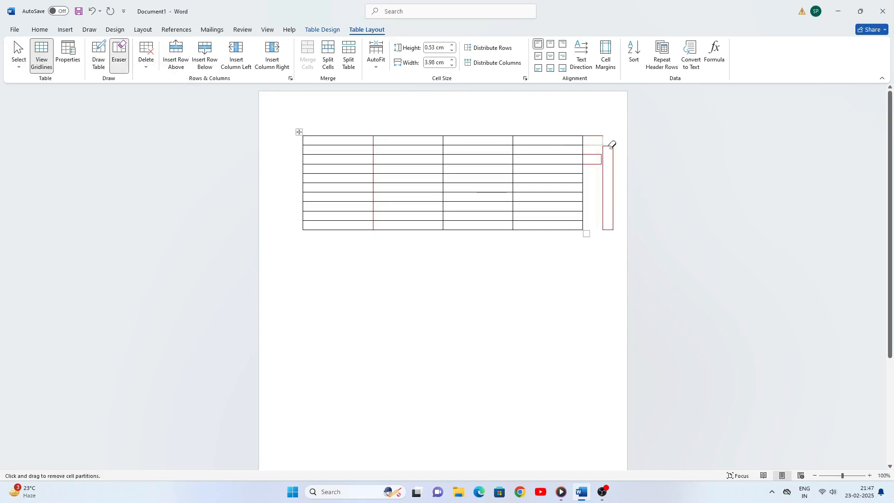
left_click_drag(614, 145, 613, 223)
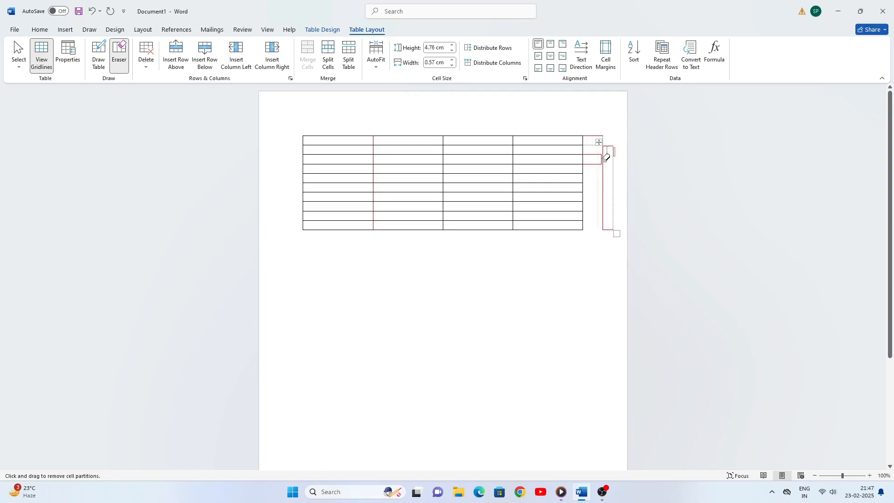
left_click_drag(605, 169, 607, 223)
left_click_drag(596, 139, 596, 159)
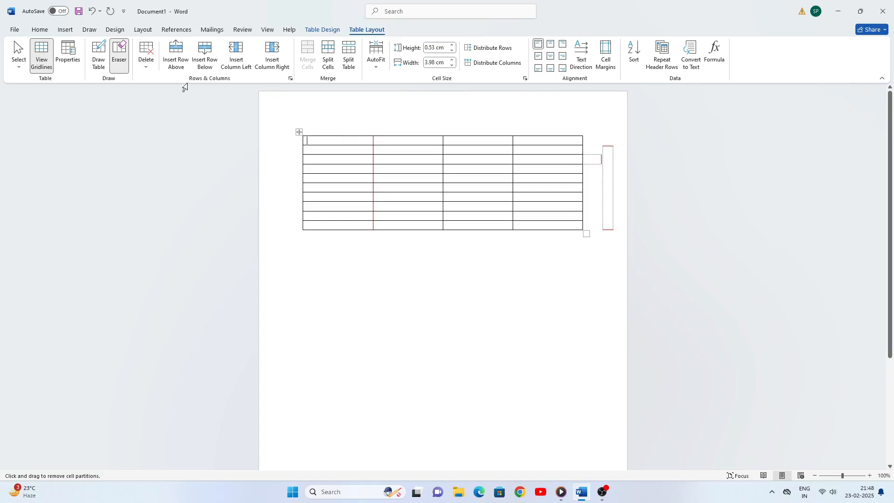
Delete the top row's last cell, shifting the remaining cells left
left_click(146, 62)
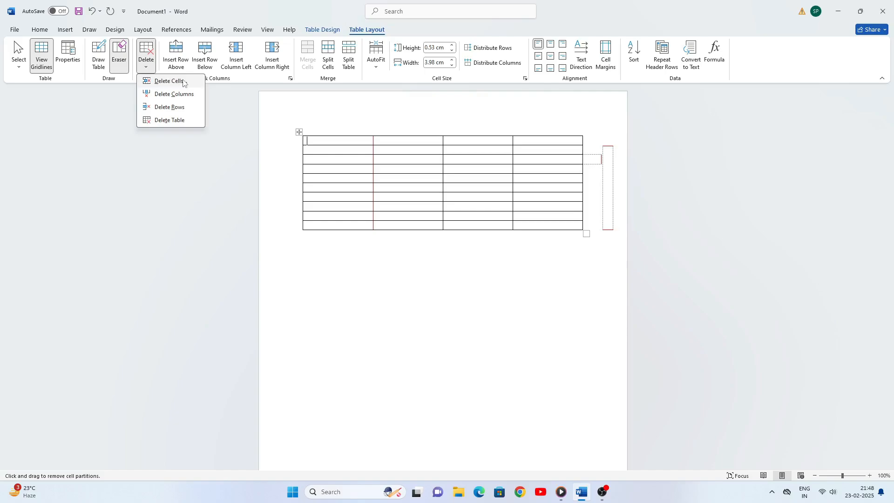
left_click(183, 82)
left_click(434, 258)
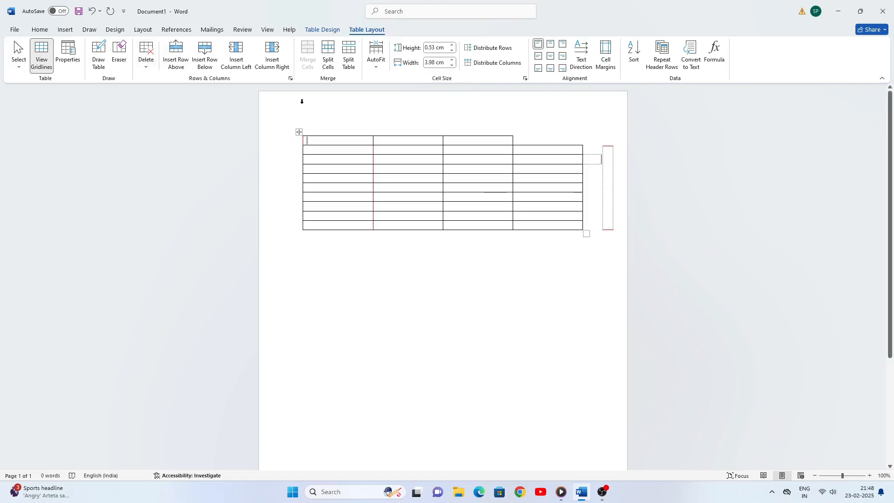
Delete the first column of the table
left_click_drag(331, 141, 332, 237)
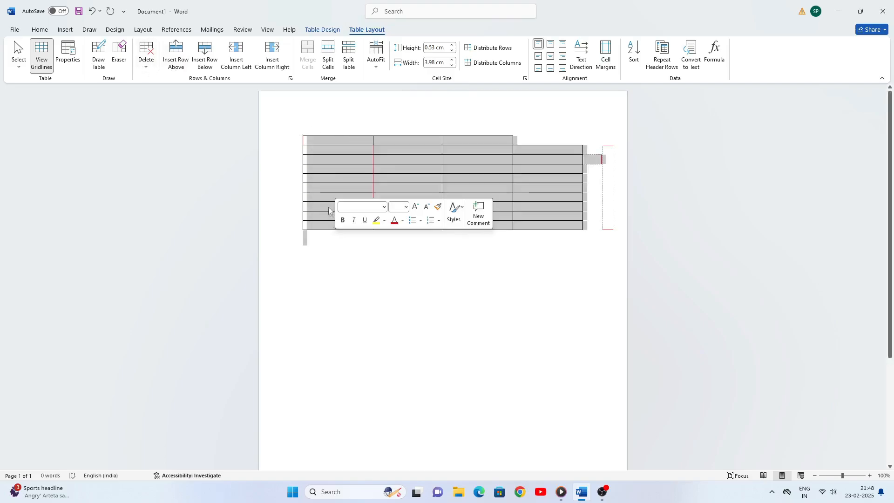
left_click(339, 145)
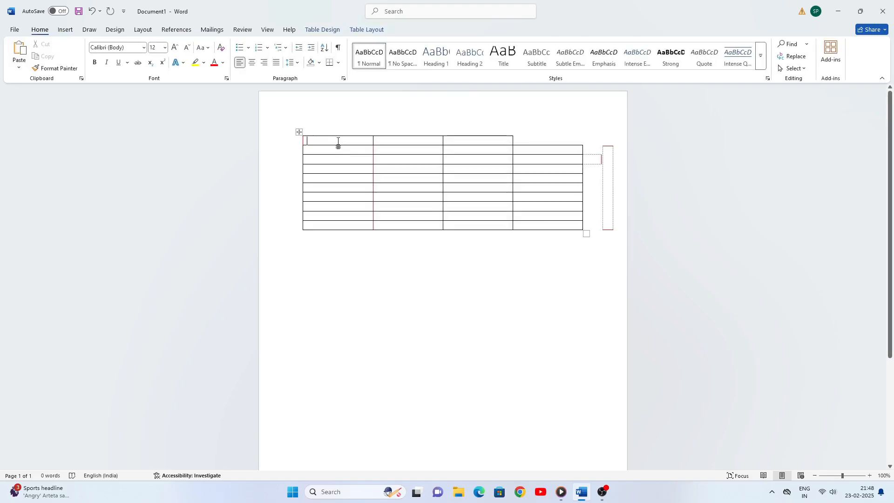
left_click_drag(337, 144, 339, 184)
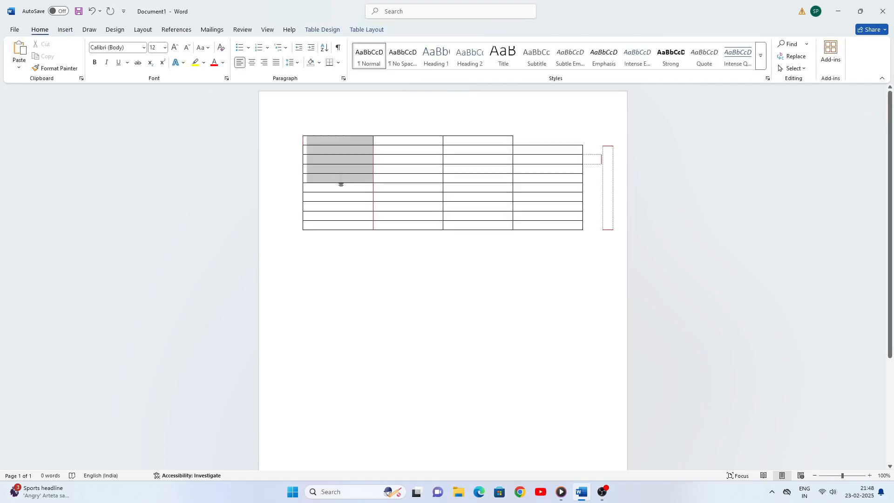
left_click(371, 29)
left_click(146, 60)
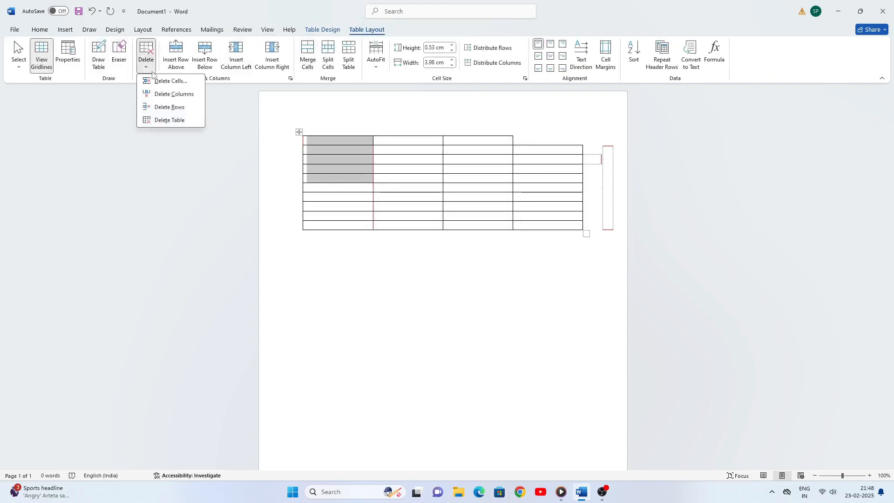
left_click(164, 95)
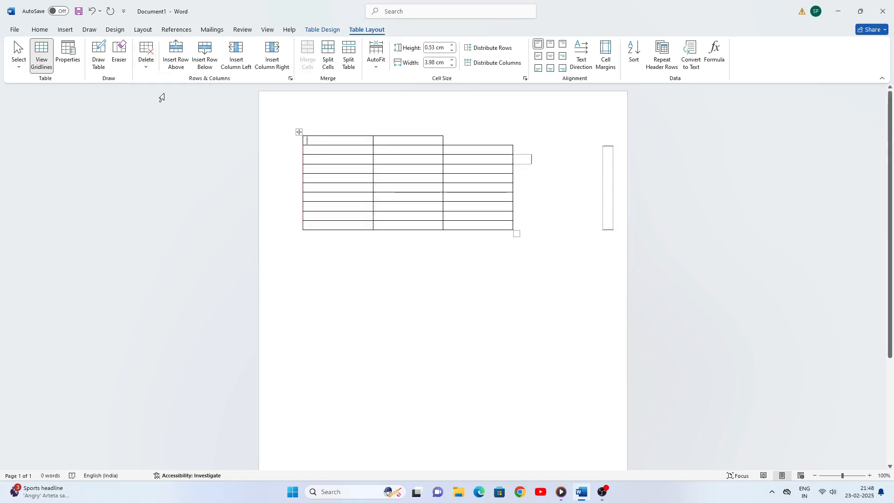
Delete the top row, then select the whole table
left_click(147, 67)
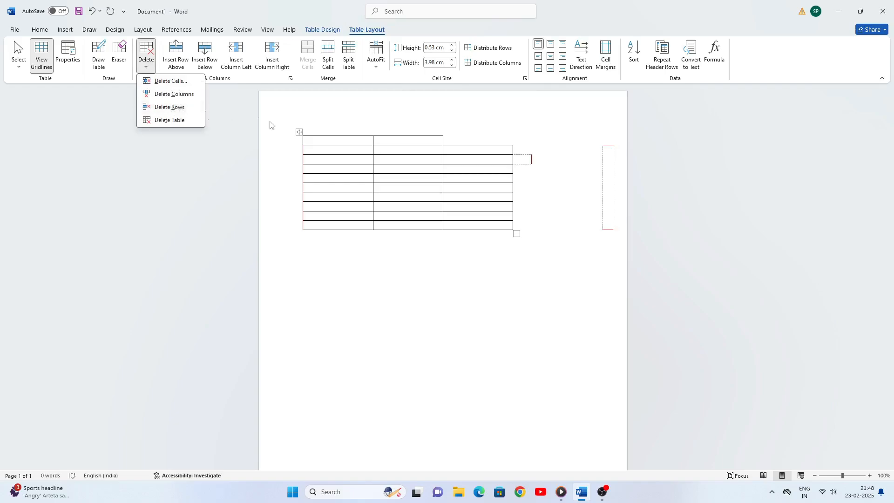
left_click(322, 140)
left_click_drag(326, 141, 427, 142)
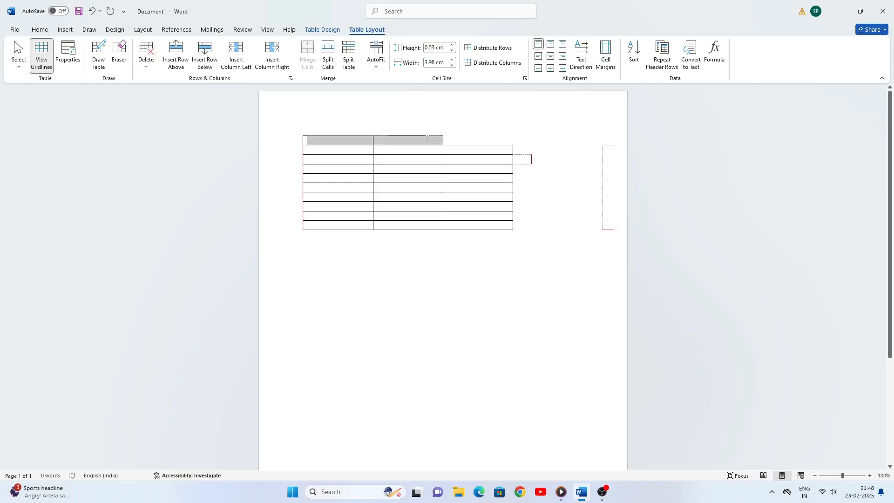
left_click(146, 68)
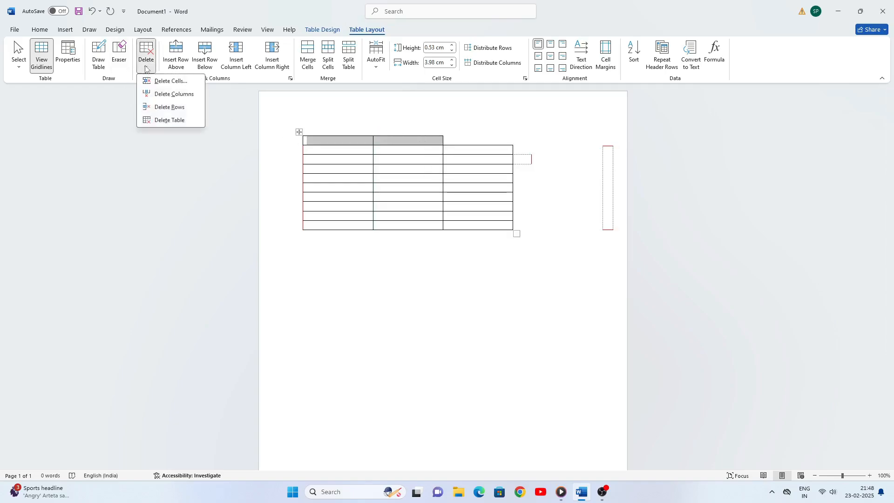
left_click(175, 107)
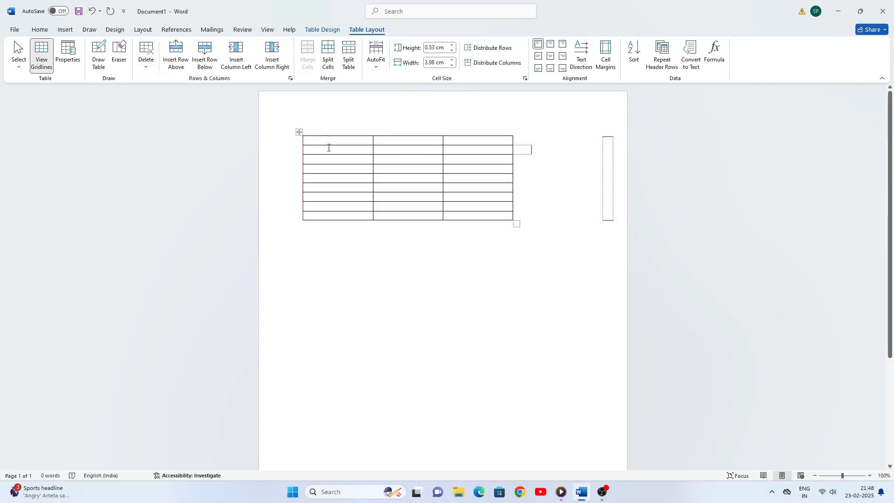
left_click_drag(319, 142, 493, 215)
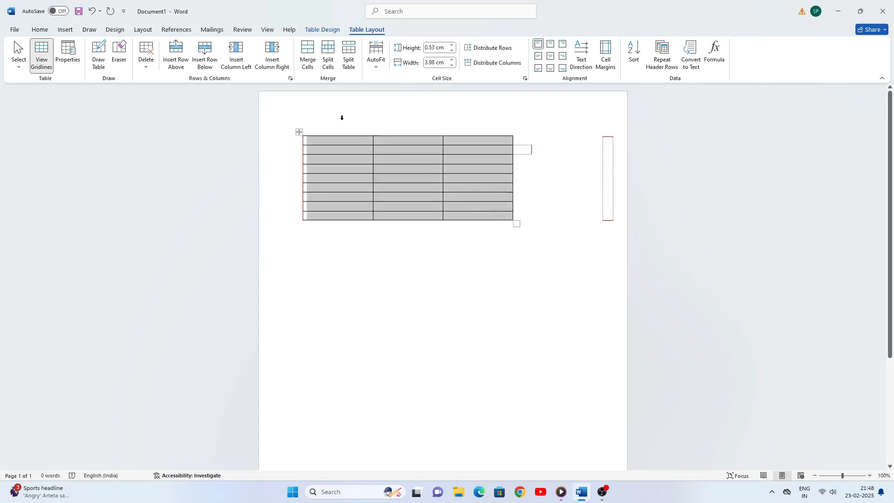
left_click(147, 65)
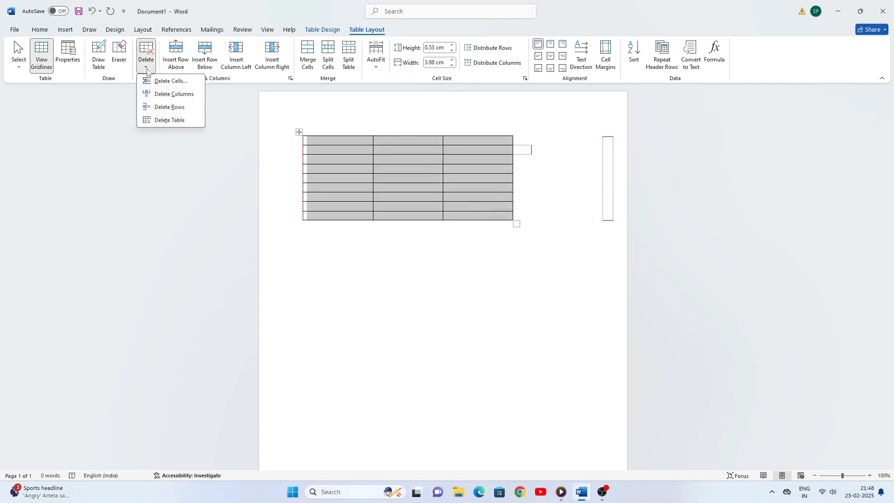
Delete the whole table and insert a blank 6-column by 4-row table from the grid
left_click(170, 120)
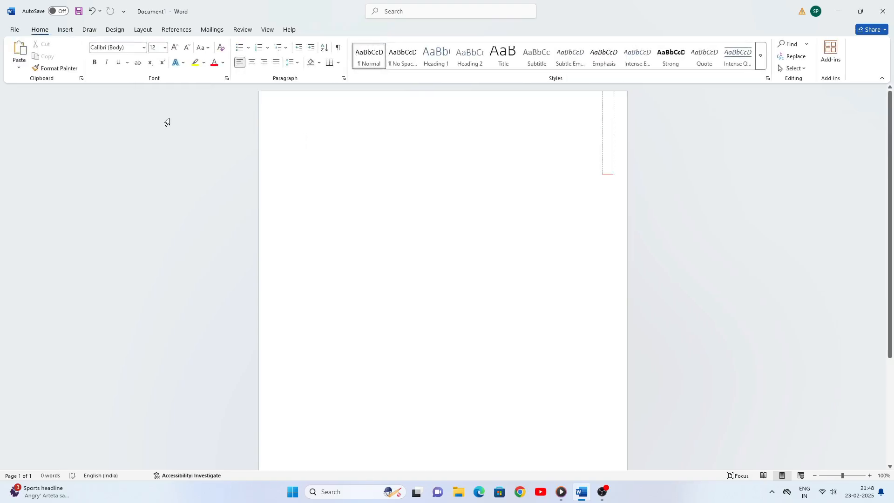
left_click(69, 30)
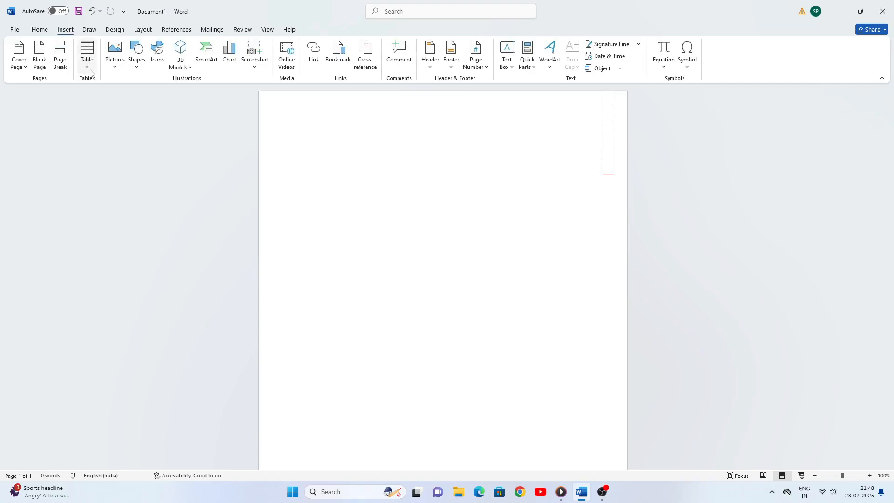
left_click(87, 65)
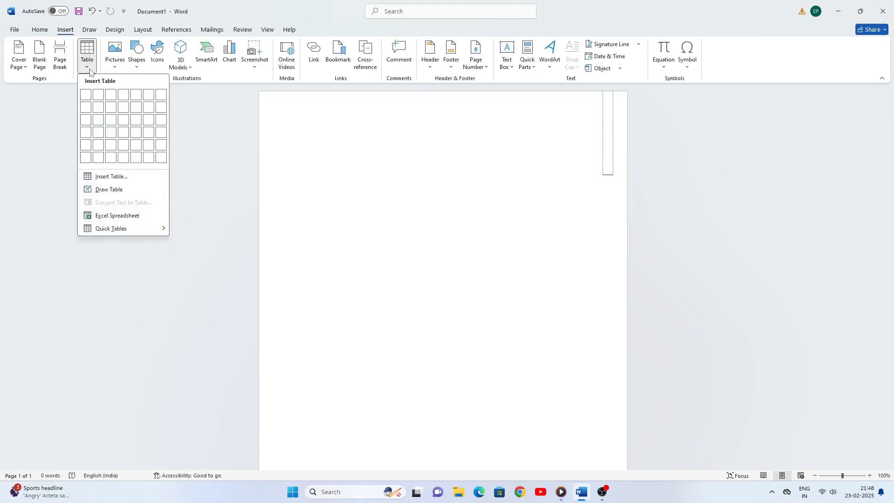
left_click(147, 136)
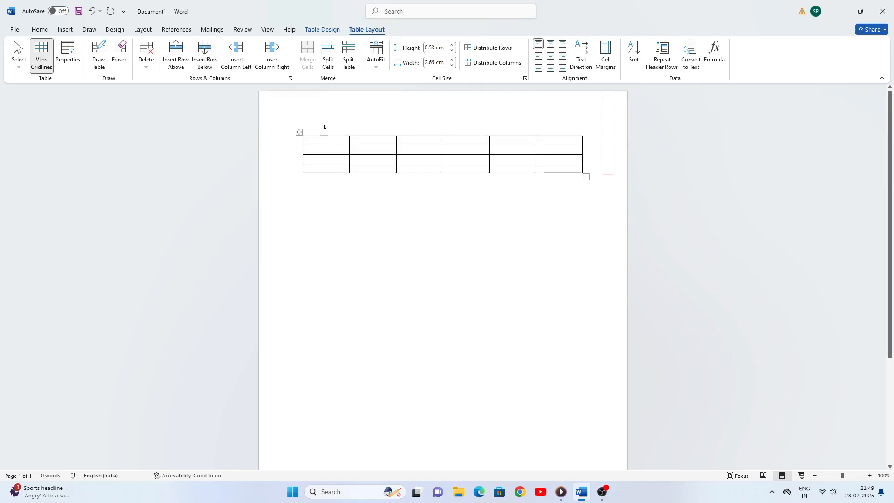
Insert one row above the first row and one row below the last row
left_click(179, 60)
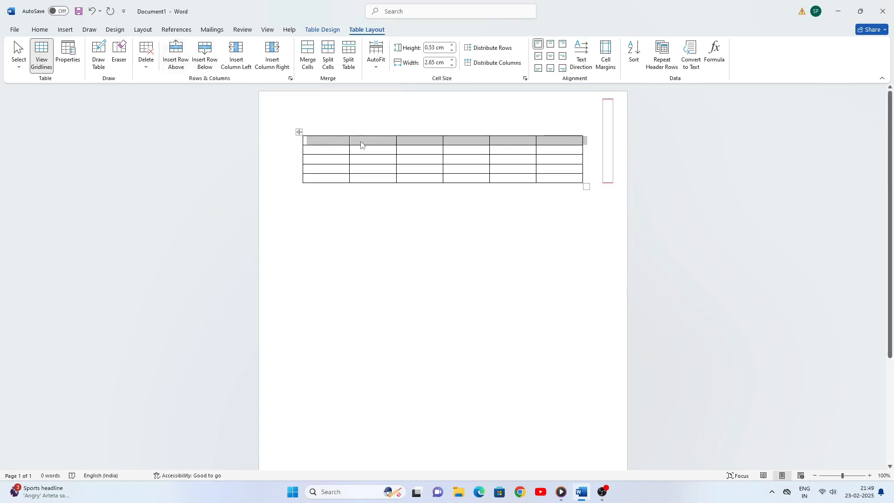
left_click(328, 180)
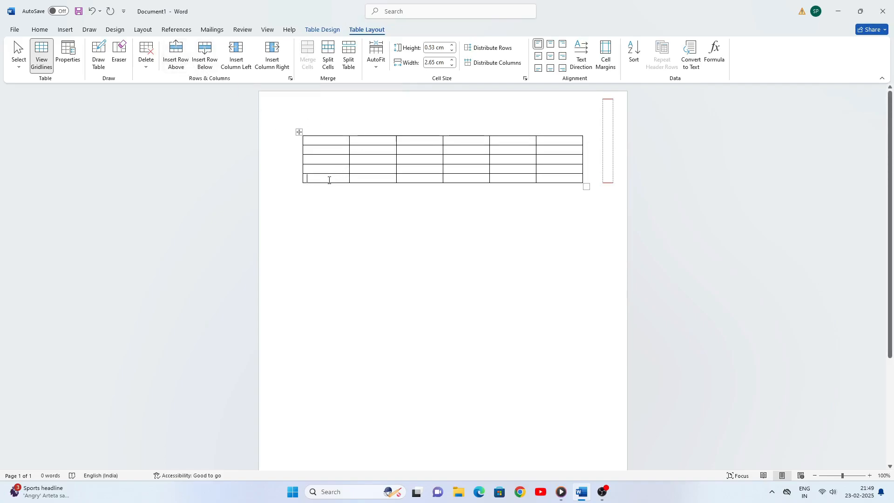
left_click(205, 54)
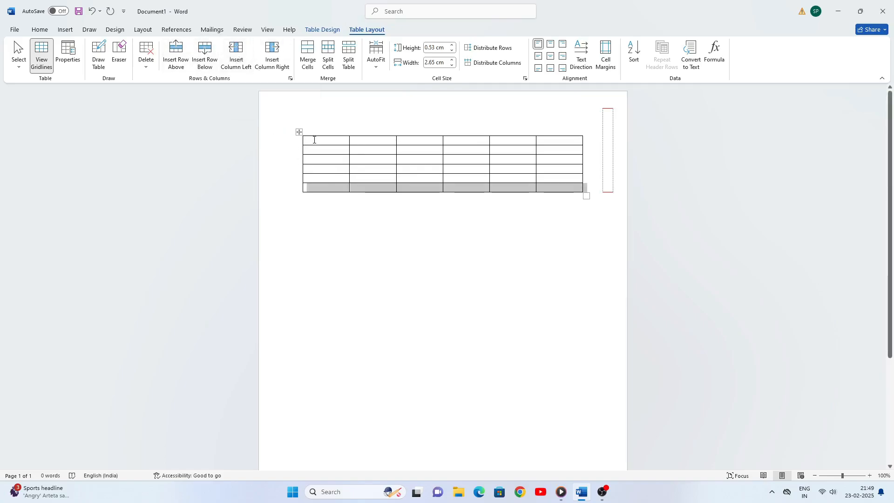
left_click_drag(313, 142, 316, 185)
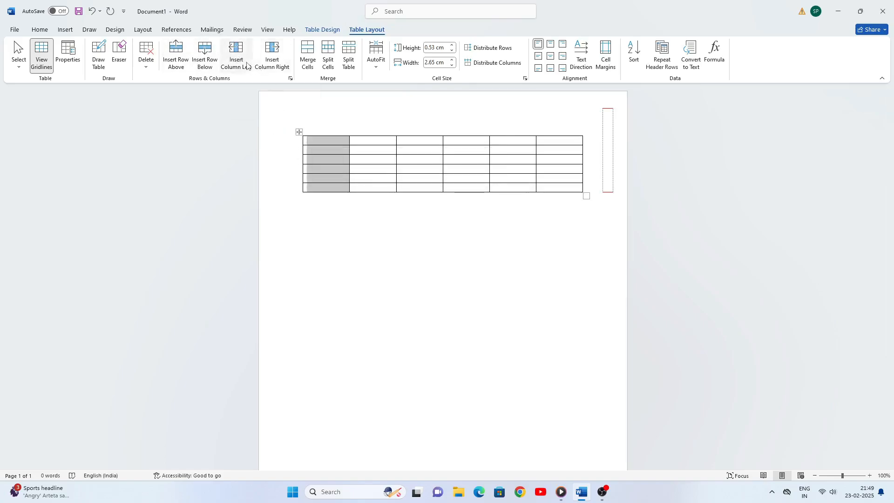
Insert a column left of the first column and right of the last column
left_click(337, 143)
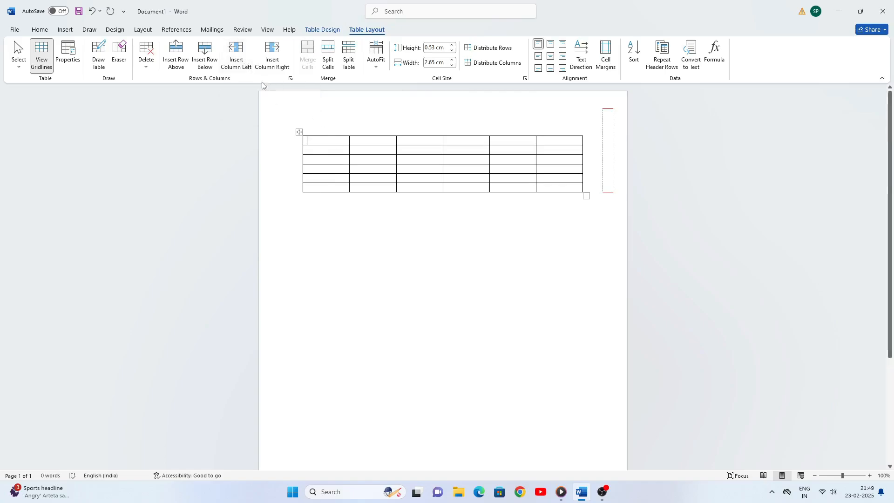
left_click(241, 59)
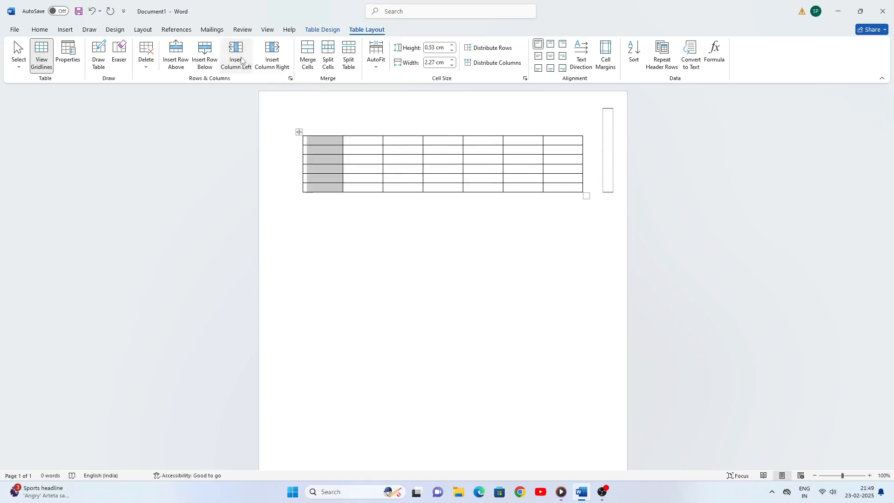
left_click(565, 143)
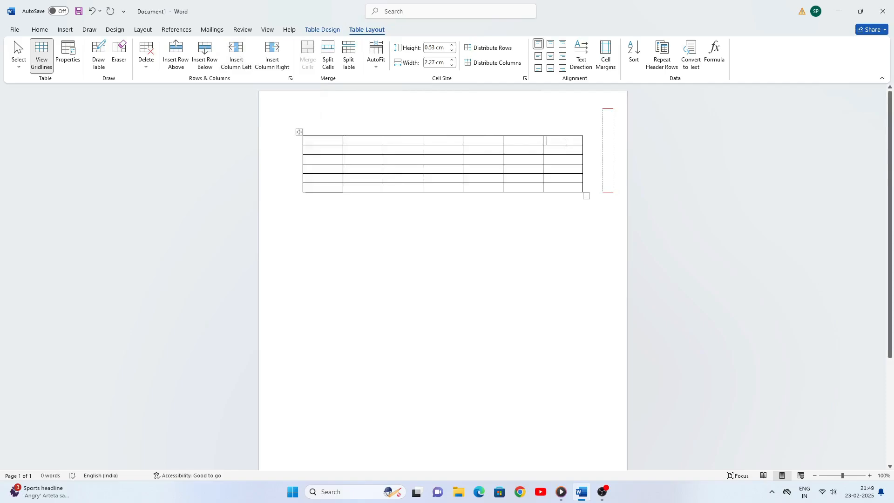
left_click(276, 60)
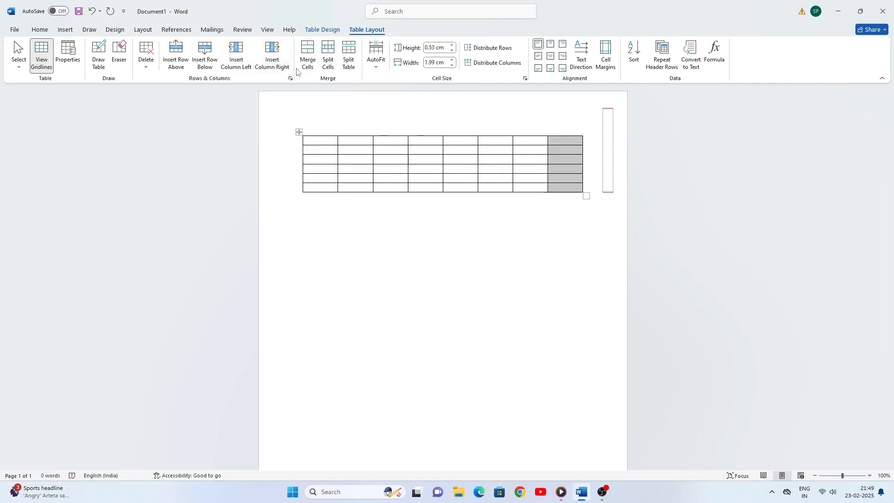
left_click(501, 221)
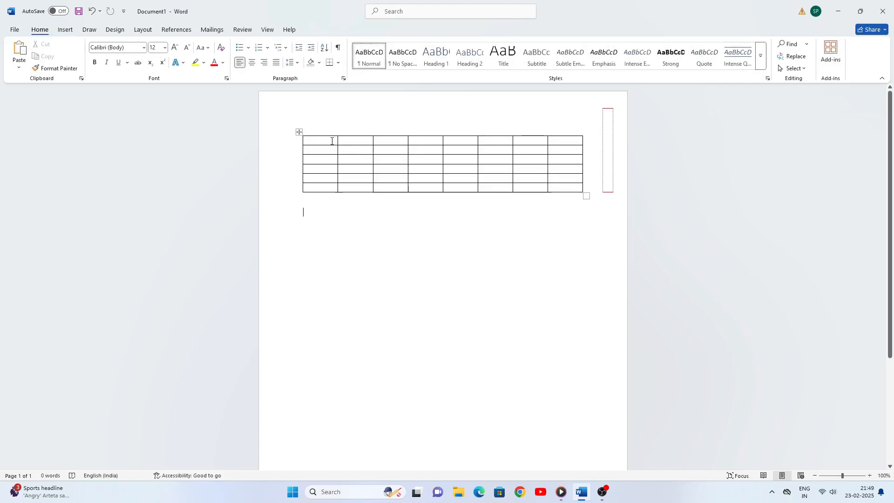
left_click_drag(321, 139, 352, 143)
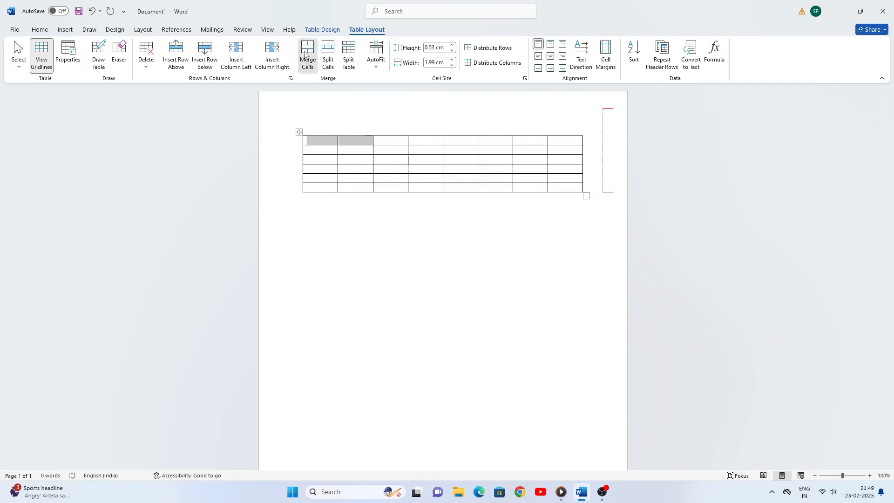
Merge the first two top-row cells, then split it back into 2 columns, 1 row
left_click(304, 54)
left_click(327, 151)
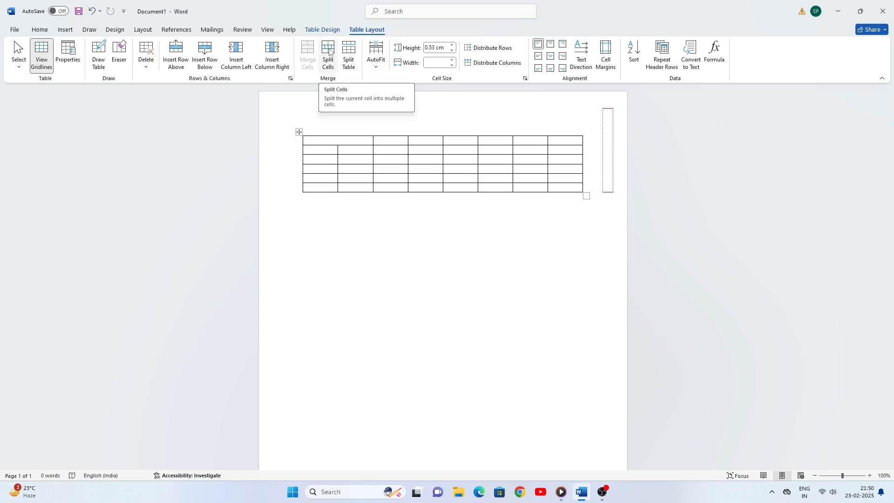
left_click(329, 51)
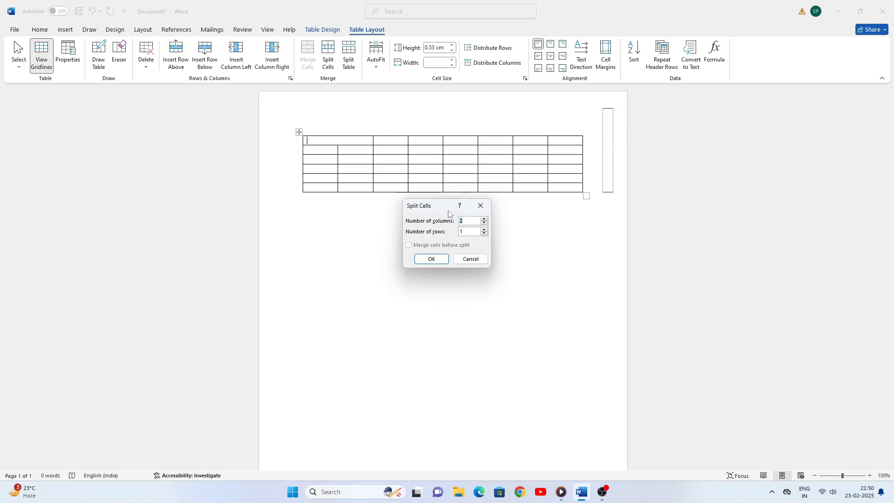
left_click(431, 259)
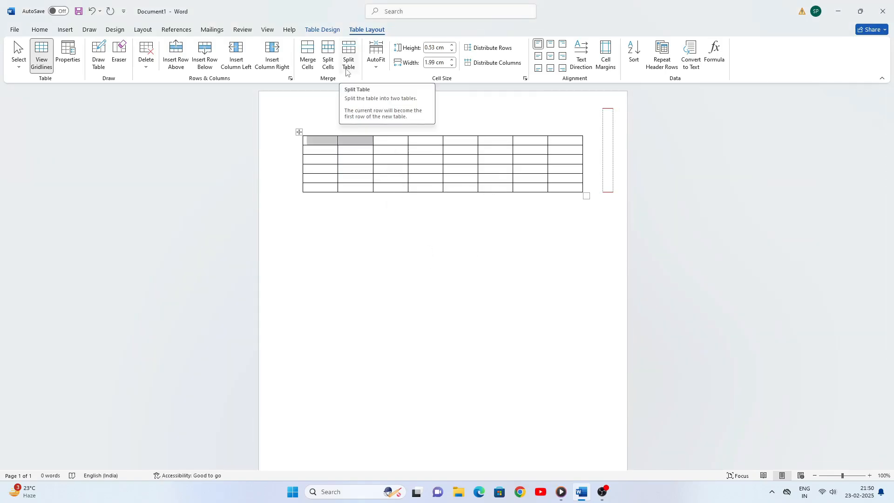
Split the table at the third row, then delete the gap to rejoin both parts
left_click(398, 160)
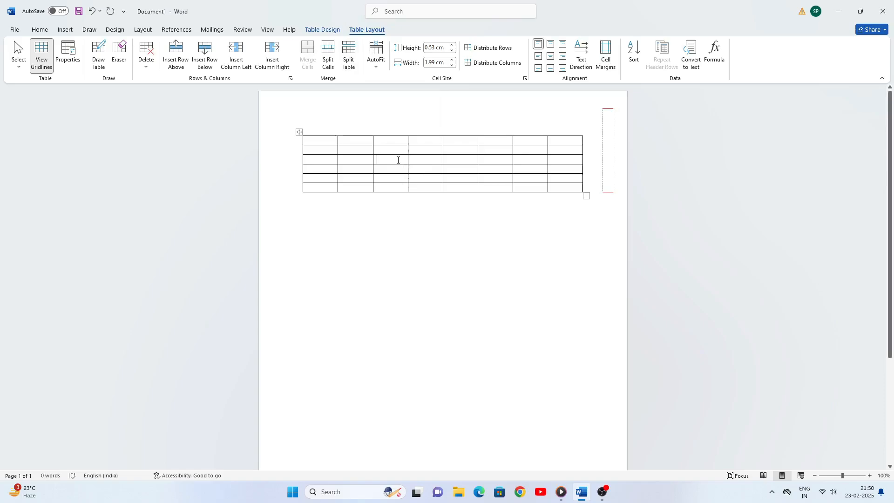
left_click(348, 52)
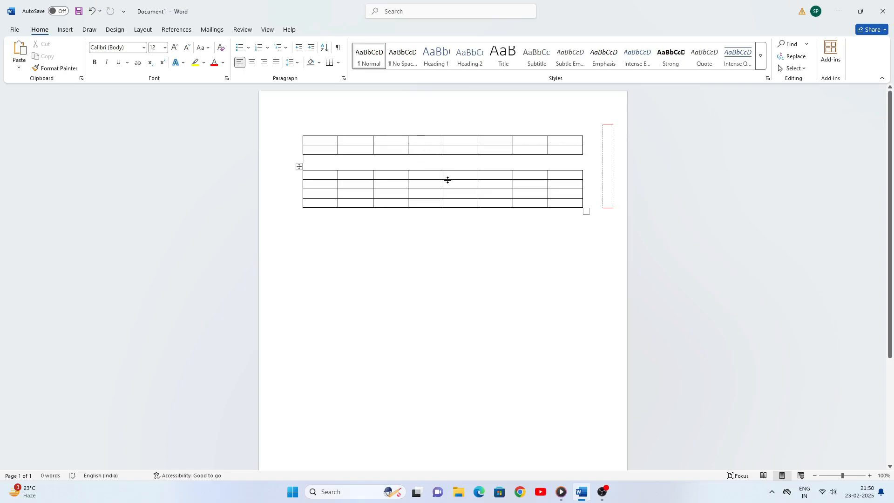
key("Delete")
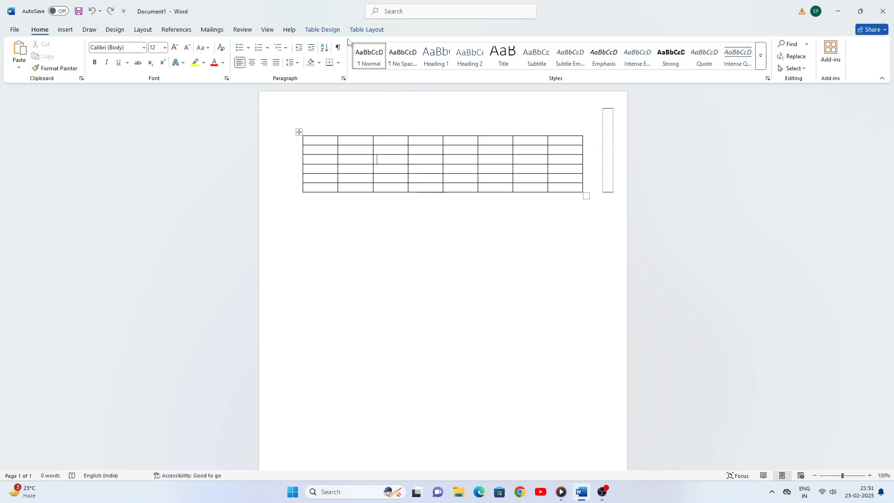
left_click(363, 29)
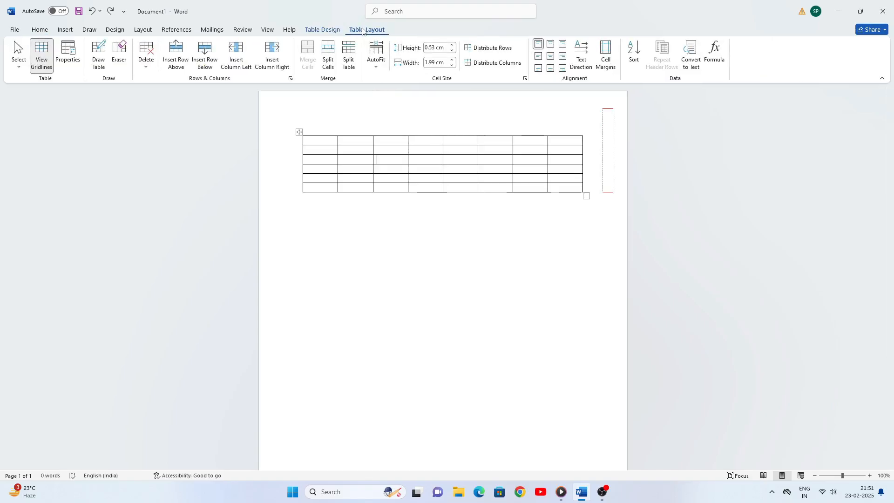
AutoFit the table columns to their contents, then bring up the Pictures insert choices
left_click(376, 69)
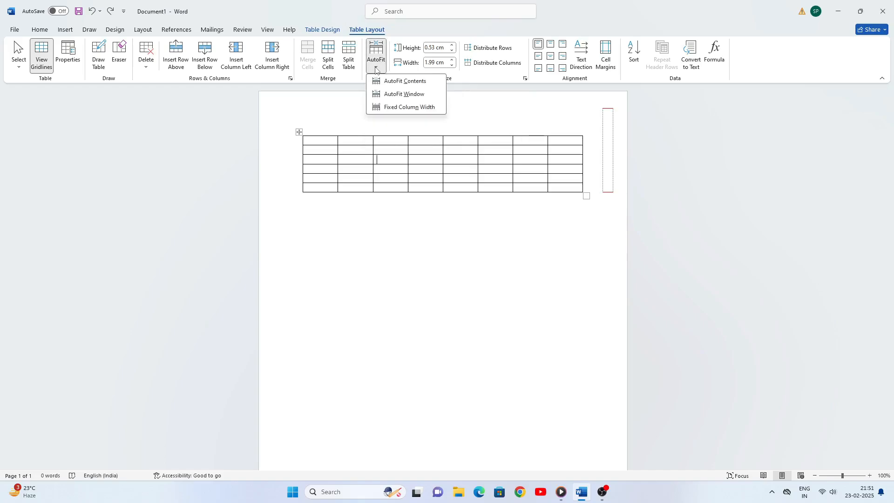
left_click(413, 83)
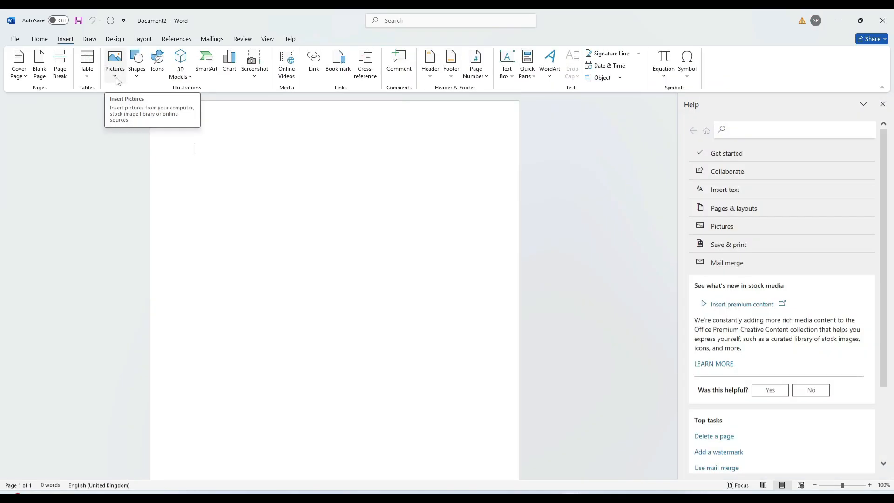
left_click(115, 76)
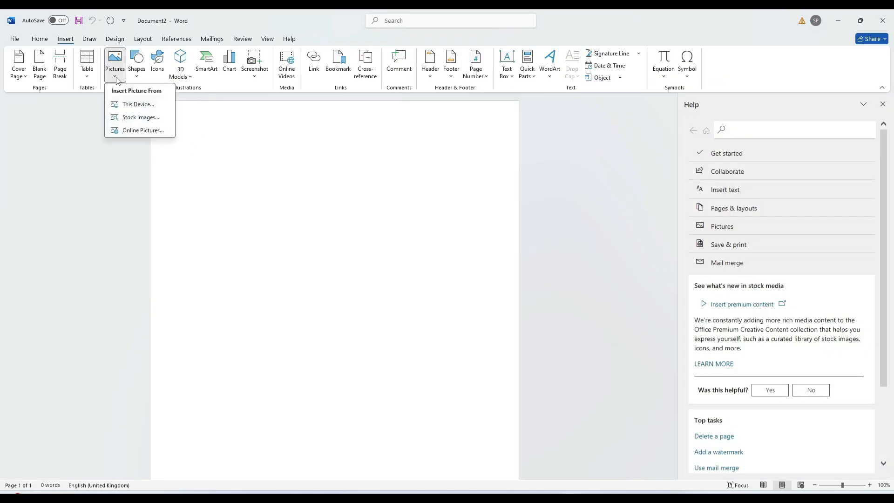
left_click(140, 105)
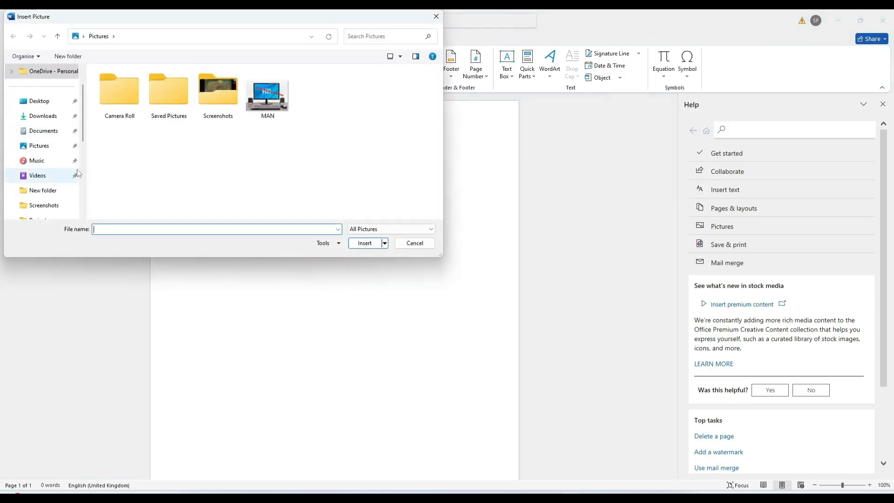
left_click_drag(84, 140, 91, 173)
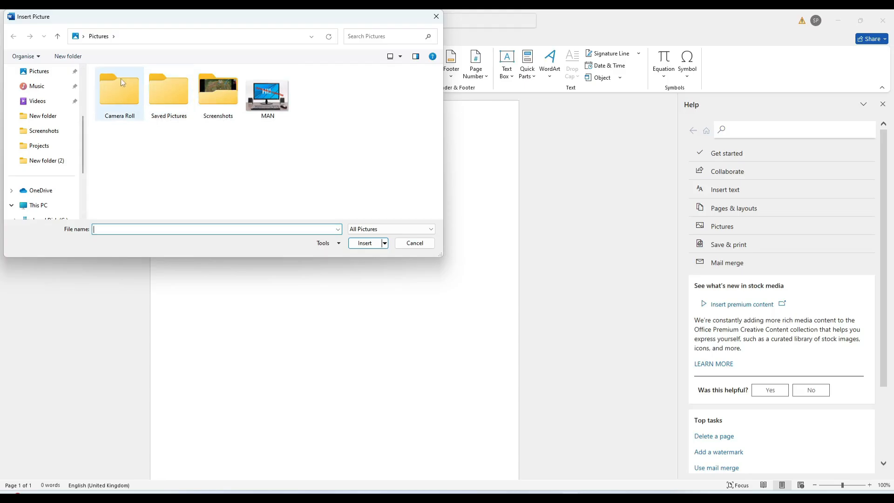
double_click(223, 93)
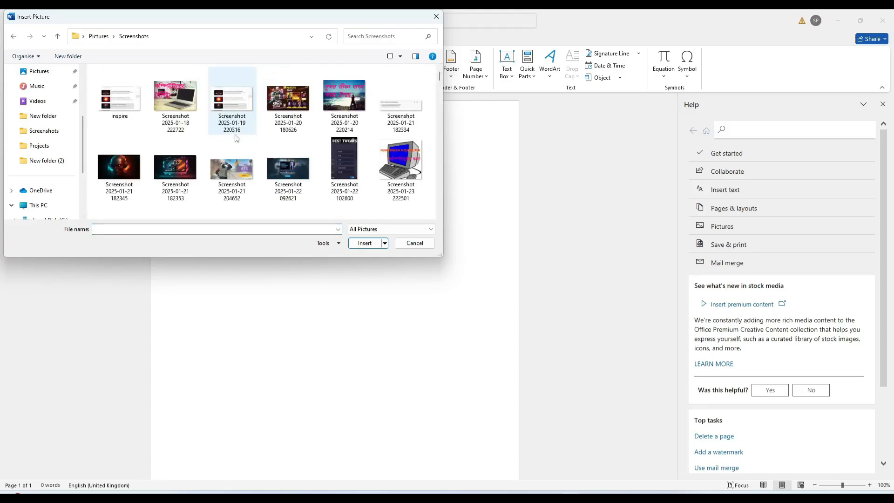
left_click(354, 97)
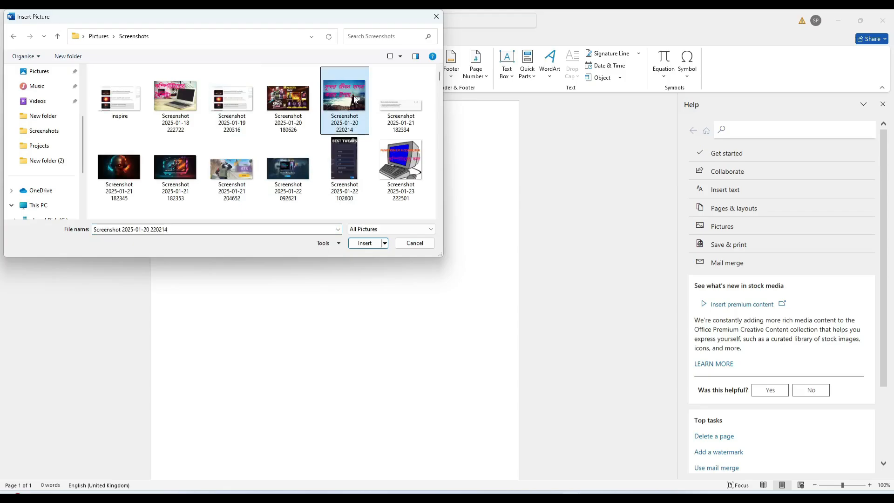
left_click(363, 243)
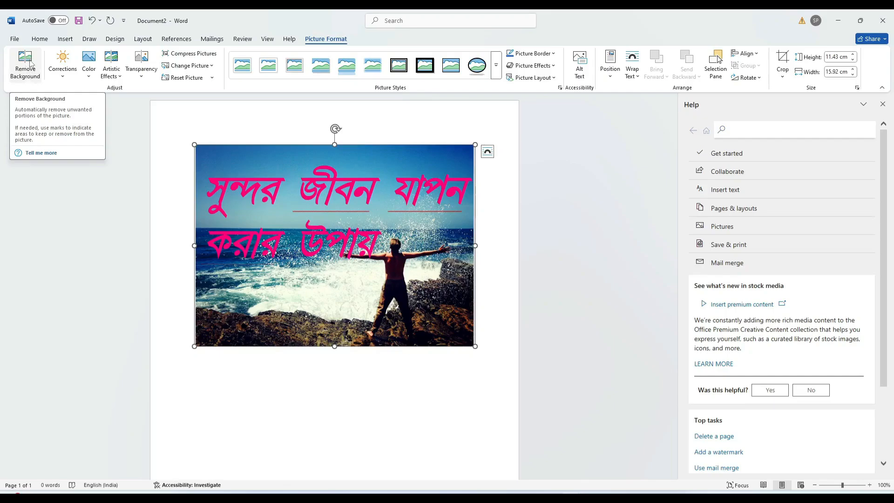
Remove the picture's background, marking the sky areas beside and under the upper text for removal
left_click(30, 64)
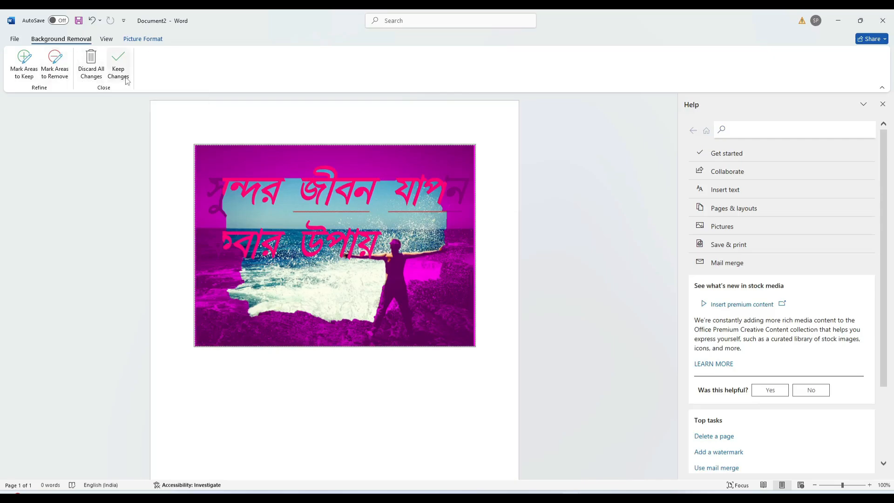
left_click(91, 69)
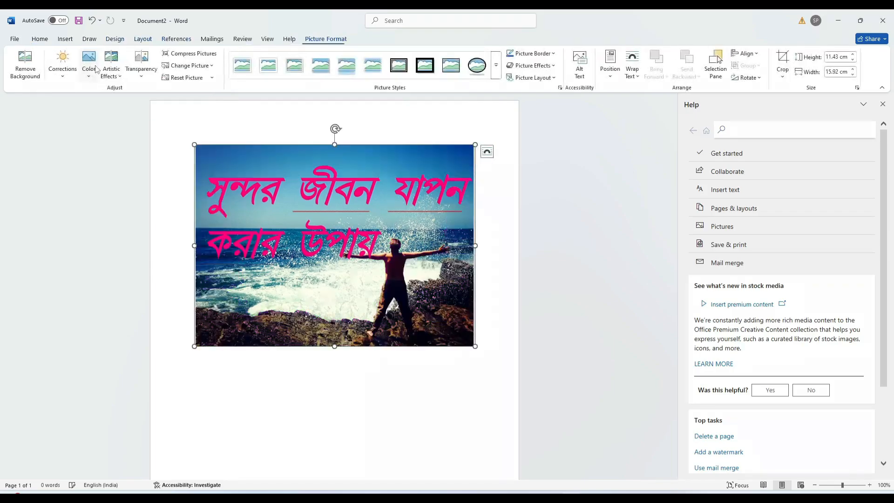
left_click(26, 63)
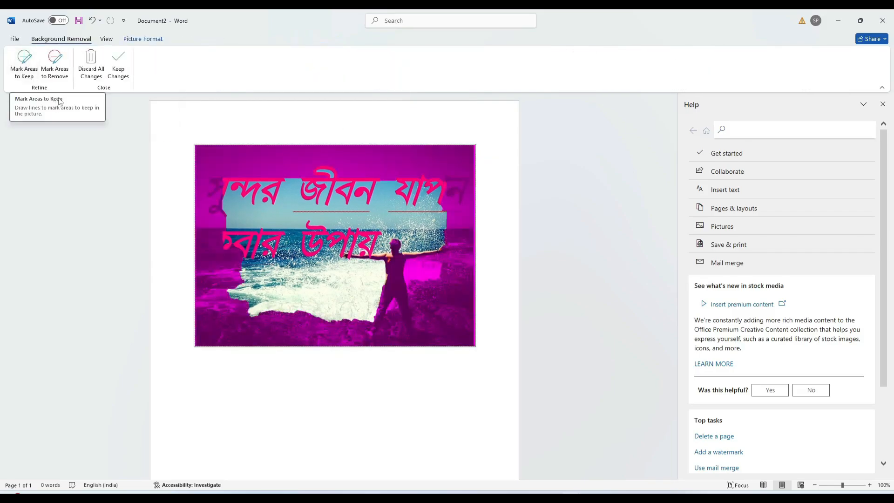
left_click(62, 68)
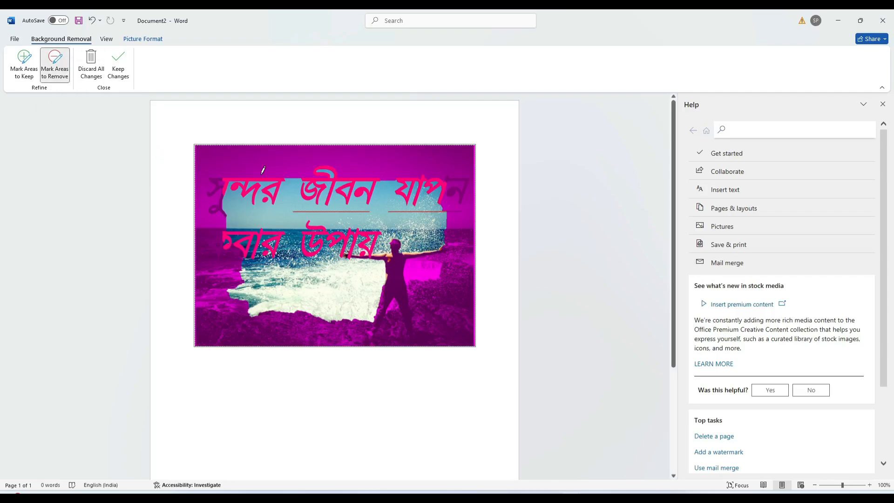
left_click_drag(324, 166, 326, 165)
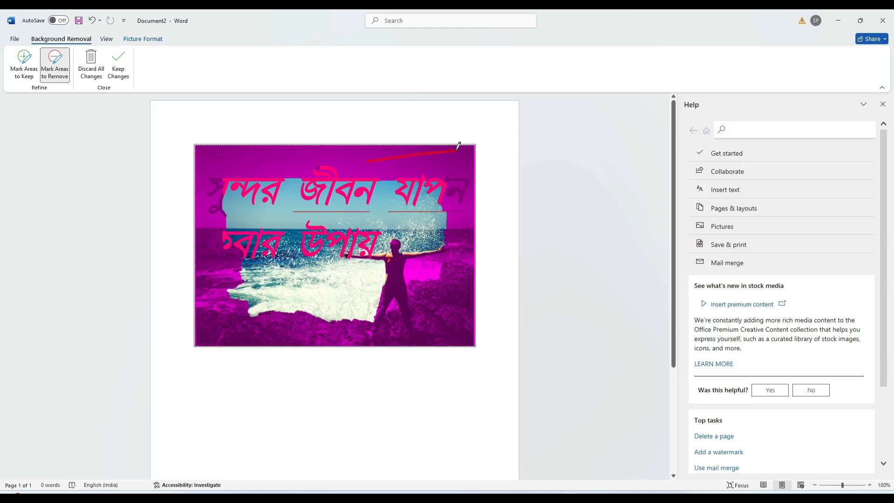
mouse_move(379, 192)
left_mouse_down()
mouse_move(392, 226)
mouse_move(414, 232)
left_mouse_up()
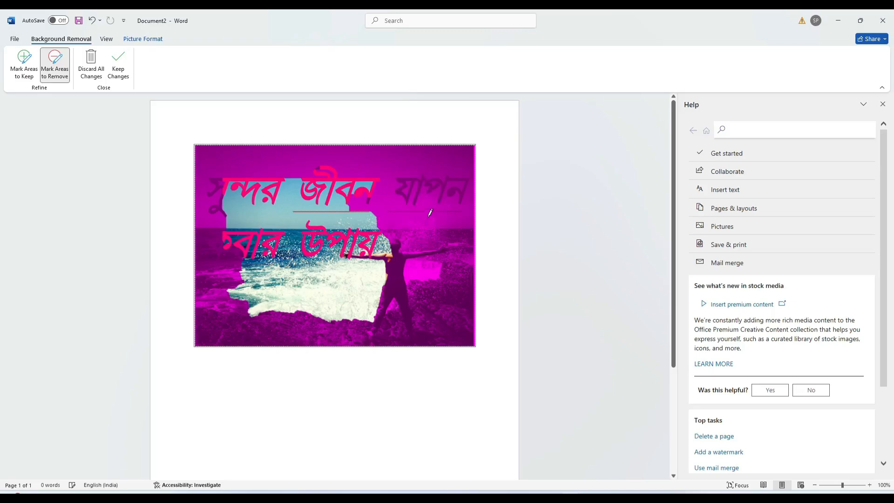
left_click_drag(314, 221, 342, 221)
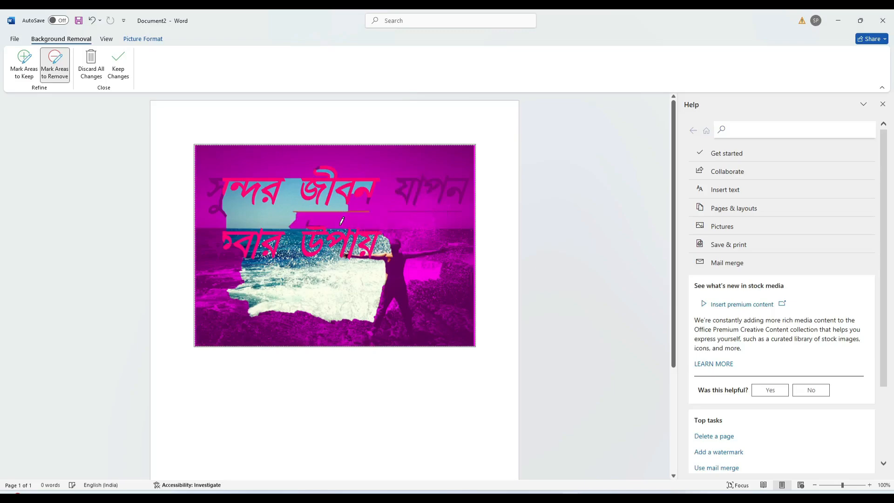
left_click(117, 68)
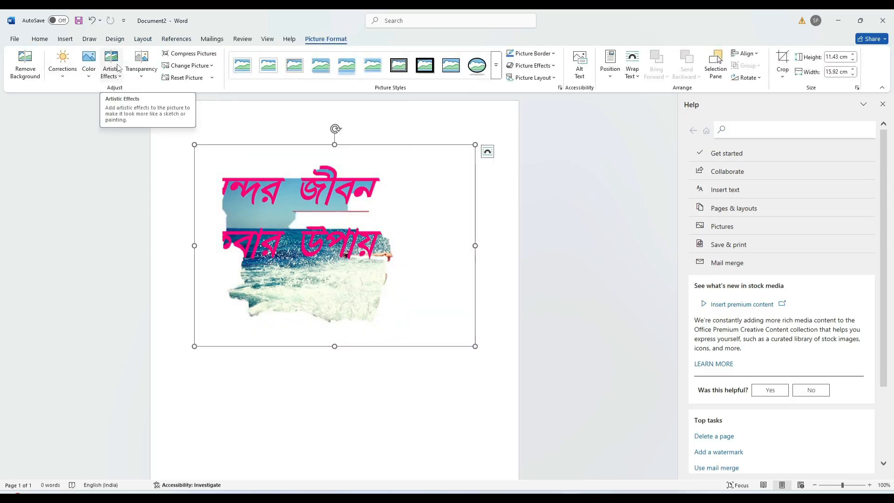
Reopen Background Removal and discard all changes, restoring the full original seaside picture
left_click(23, 64)
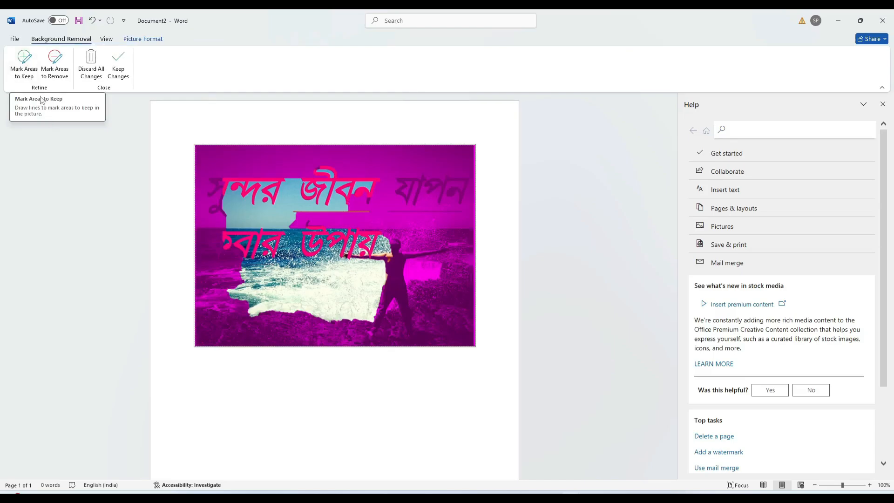
left_click(30, 58)
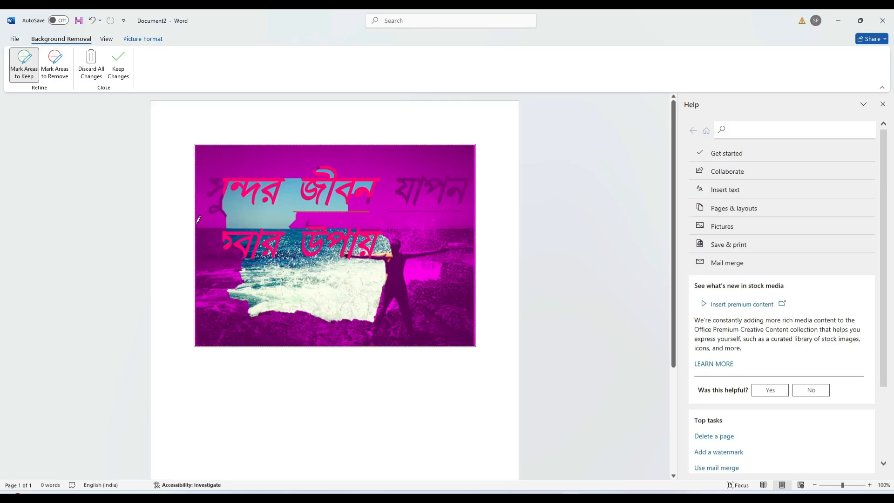
left_click(92, 63)
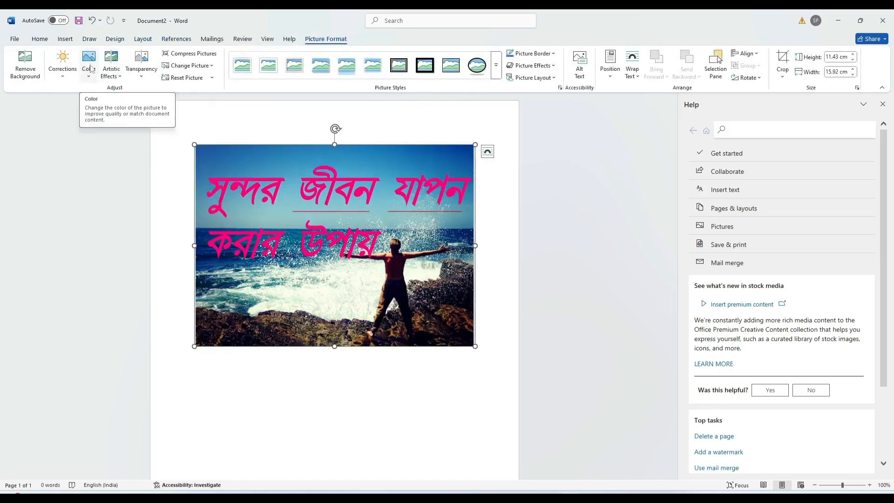
Preview the sharpness and brightness/contrast correction presets, then show the picture's Color options
left_click(66, 79)
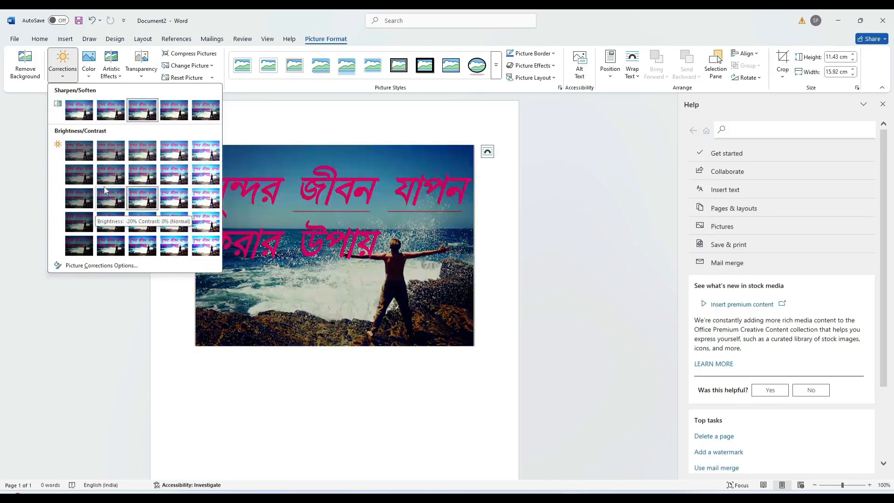
left_click(90, 76)
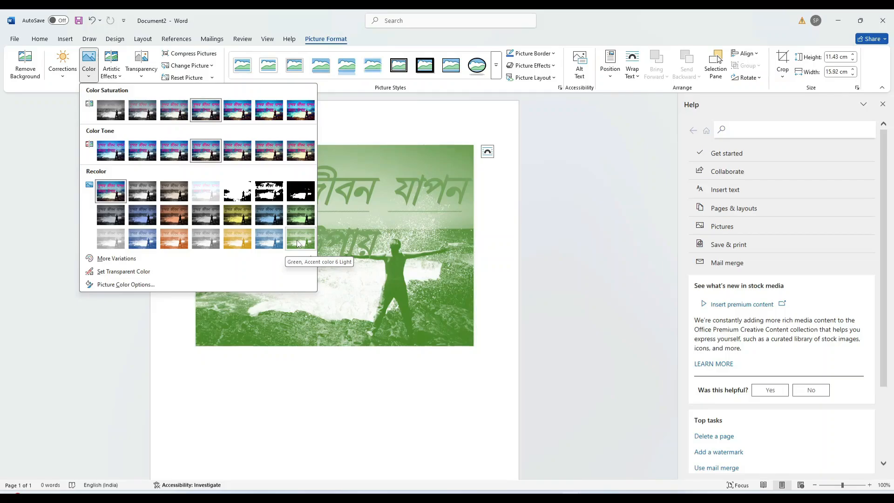
Preview Recolor variants without applying one, then display the Artistic Effects gallery for the photo
mouse_move(120, 262)
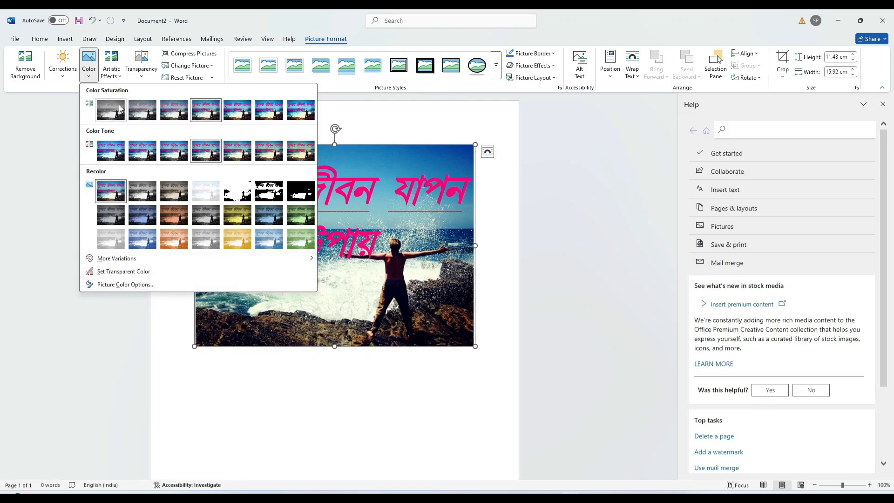
left_click(122, 76)
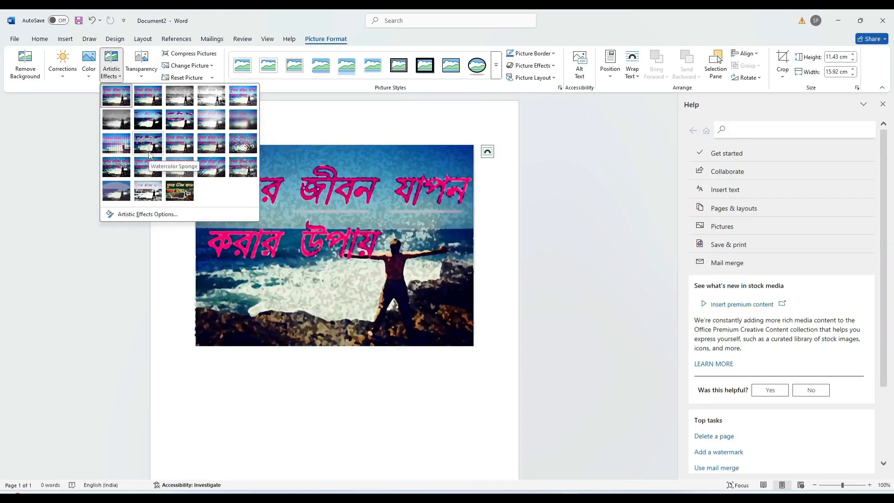
left_click(143, 79)
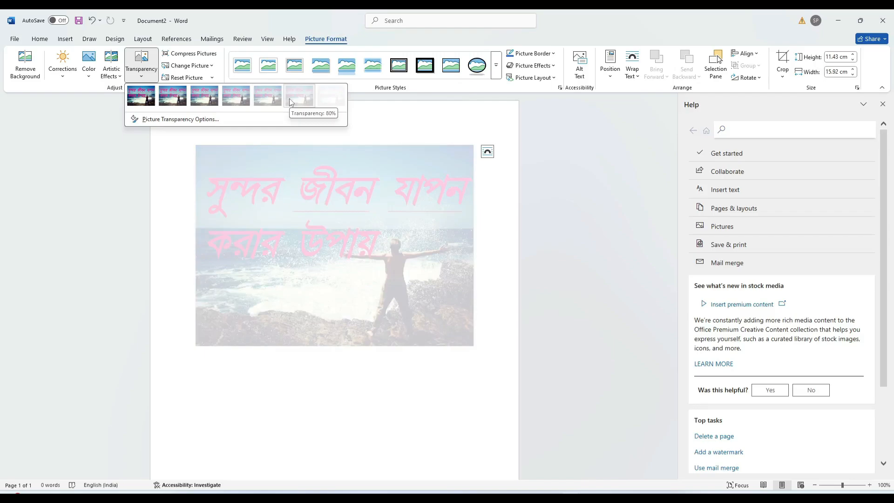
left_click(188, 54)
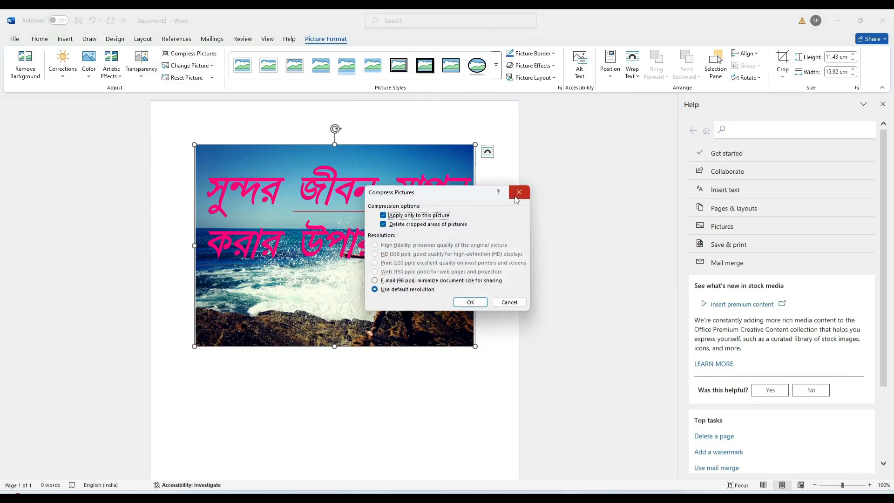
left_click(515, 308)
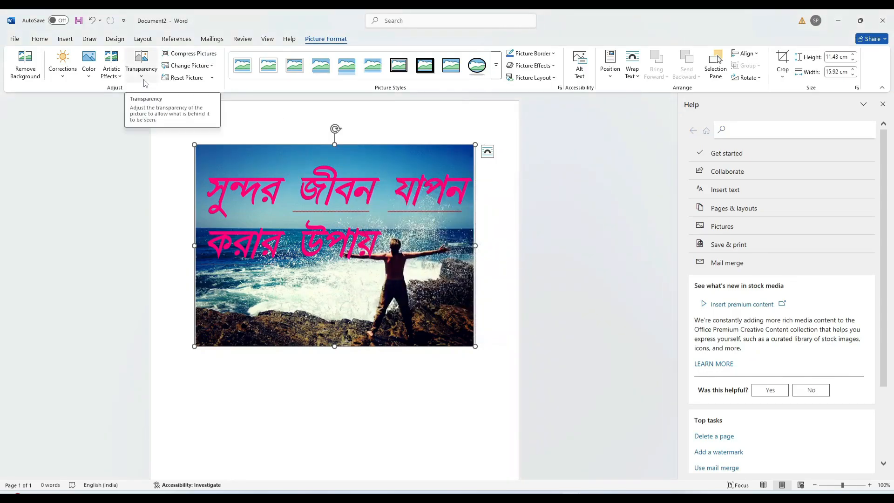
left_click(211, 70)
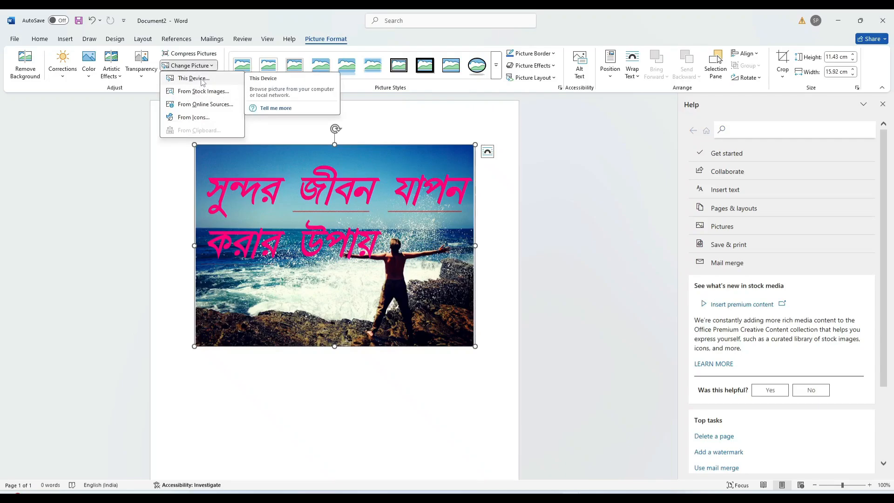
left_click(135, 119)
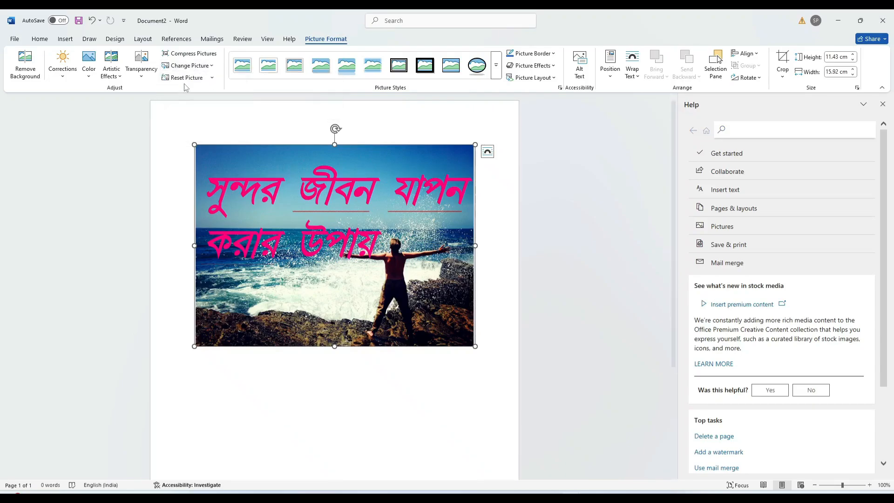
left_click(213, 78)
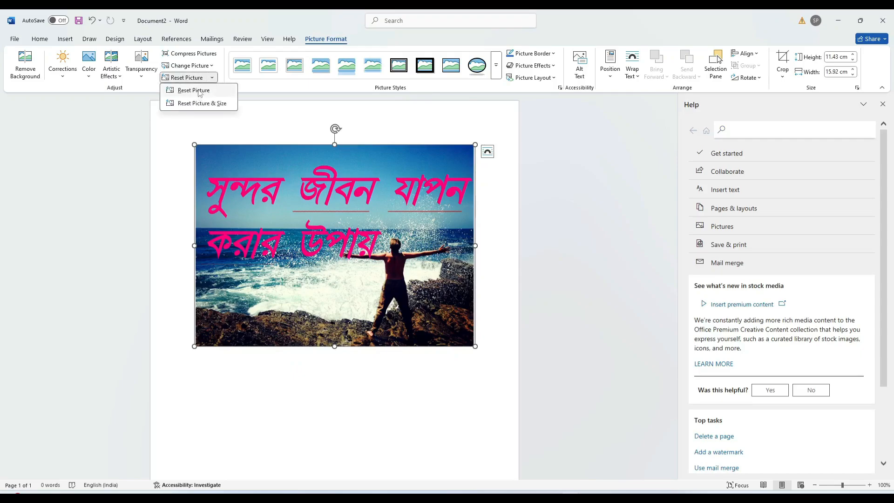
left_click(199, 92)
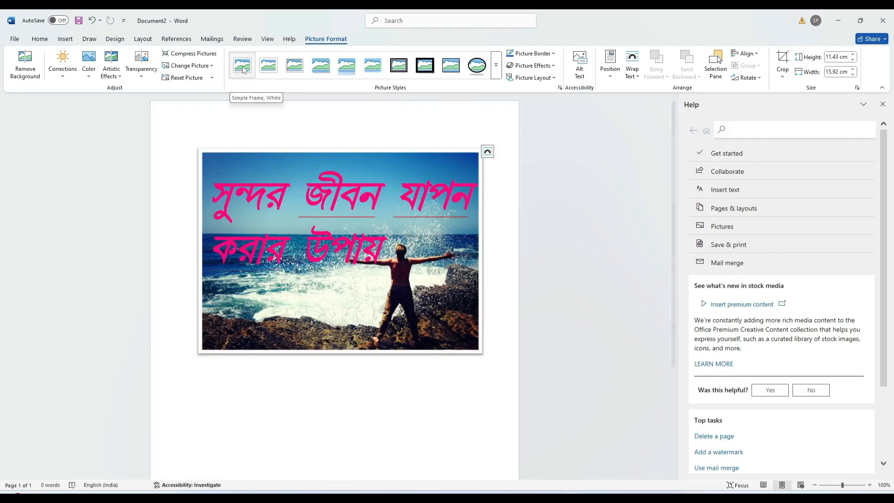
Apply the Metal Frame picture style and set the picture border colour to red
left_click(299, 68)
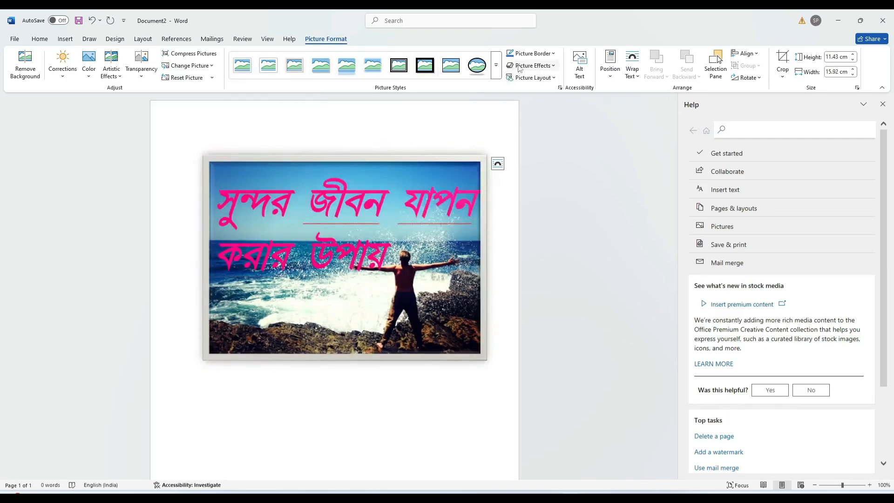
left_click(554, 54)
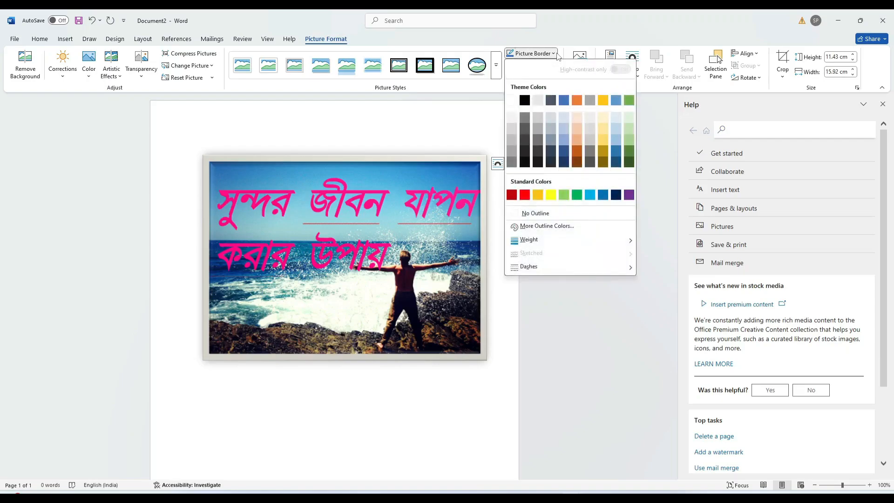
left_click(525, 196)
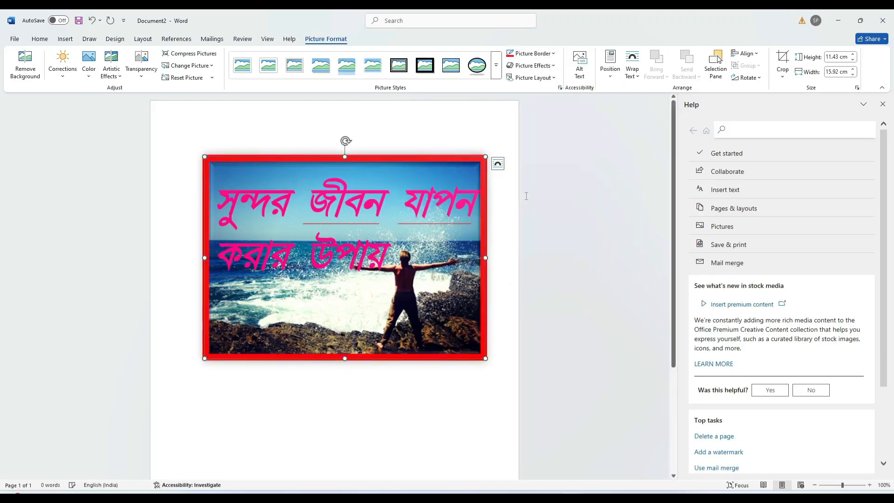
left_click(556, 66)
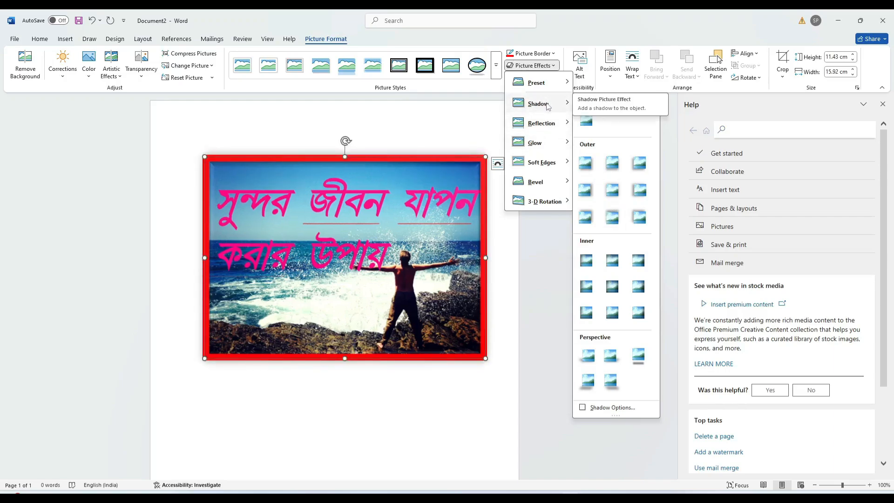
mouse_move(547, 126)
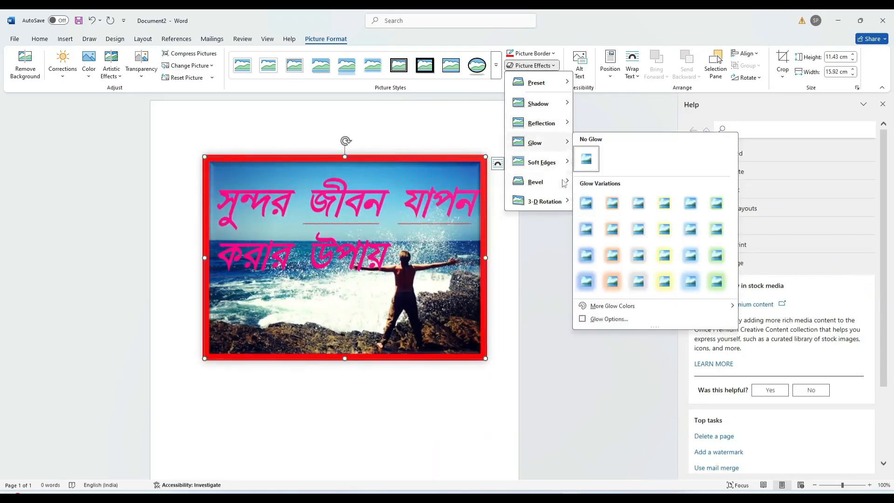
mouse_move(545, 167)
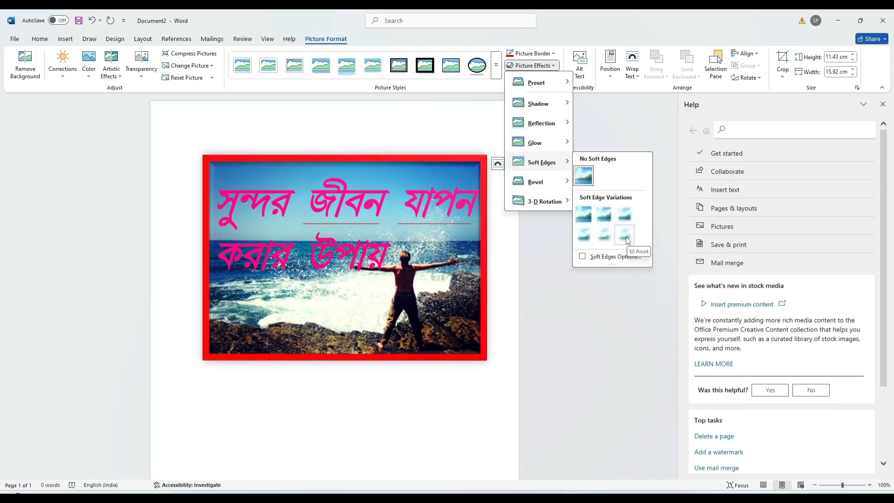
mouse_move(540, 181)
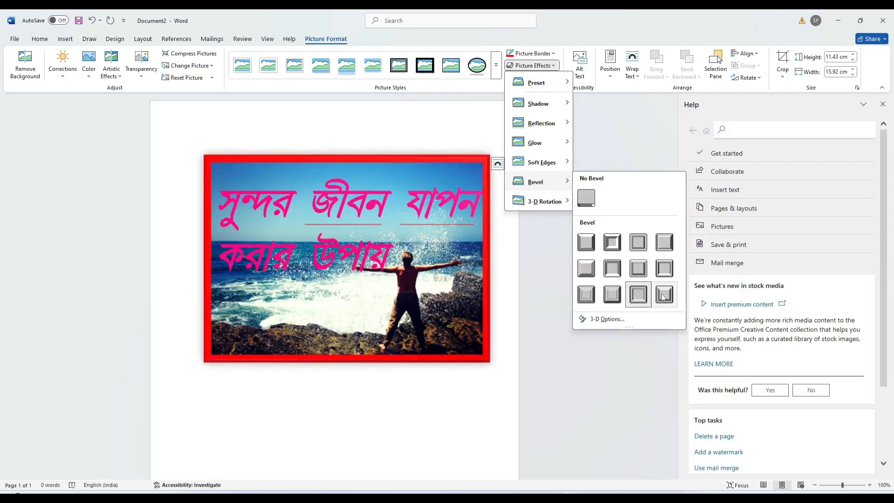
mouse_move(544, 204)
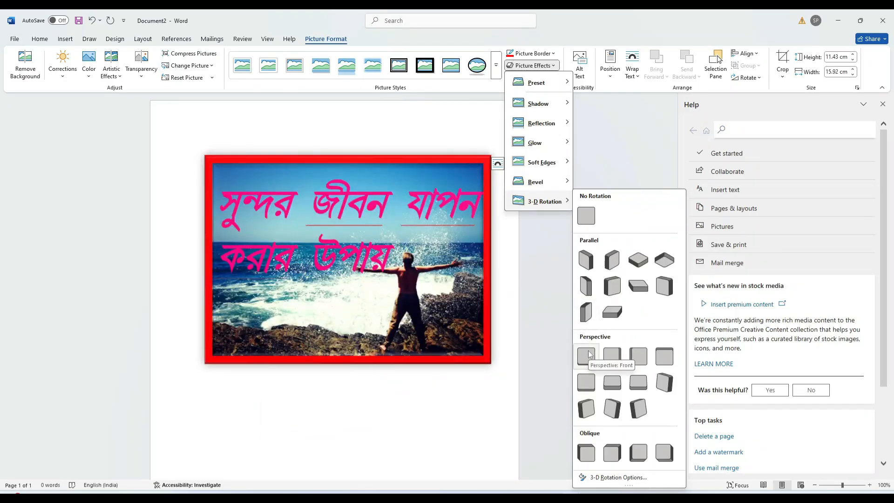
left_click(479, 136)
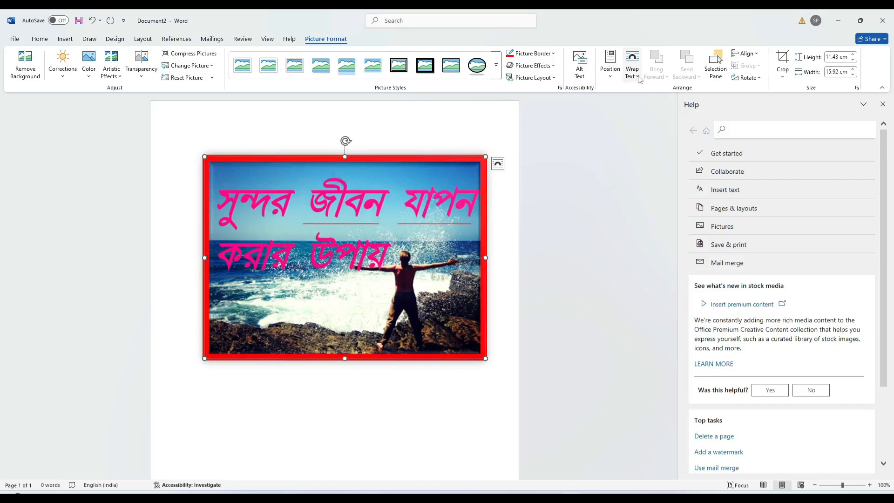
Set the picture's text wrapping to Through and drag it slightly lower on the page
left_click(611, 74)
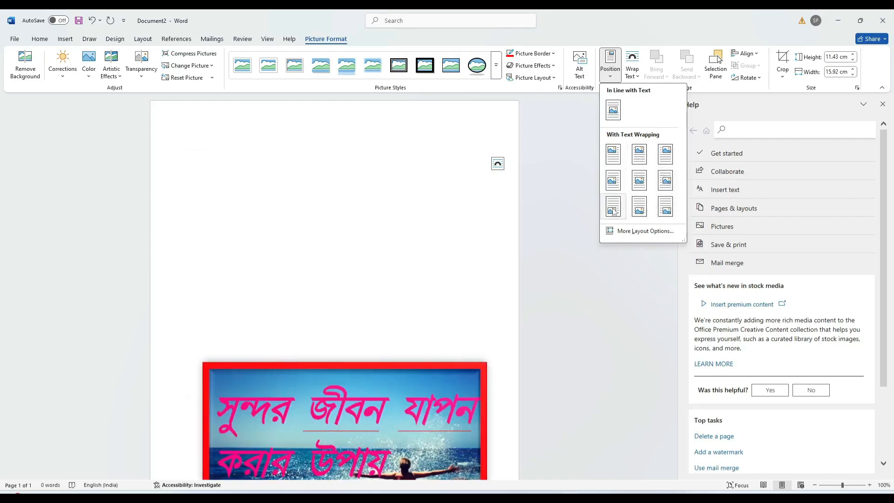
left_click(609, 80)
left_click(637, 78)
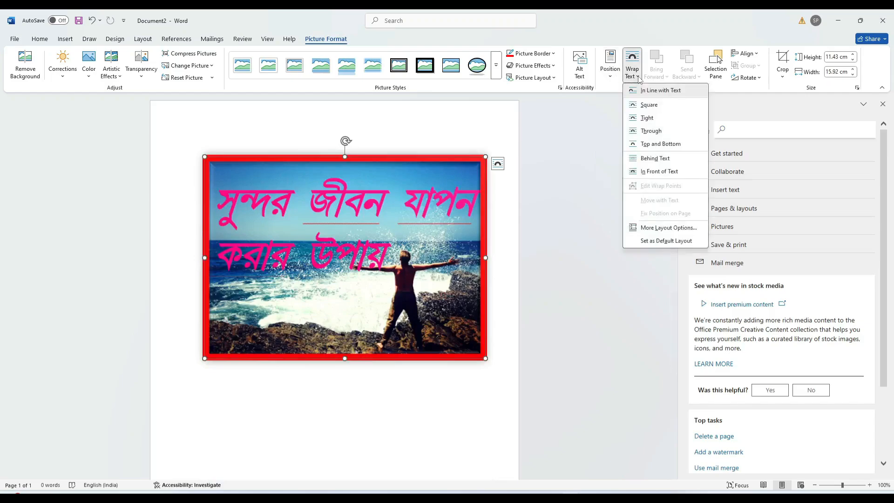
left_click(651, 132)
left_click_drag(350, 219, 354, 296)
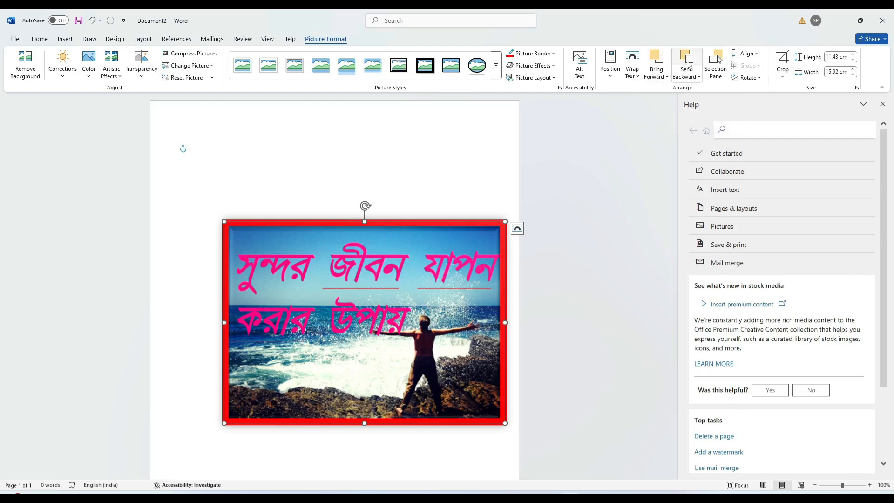
left_click_drag(424, 279, 405, 260)
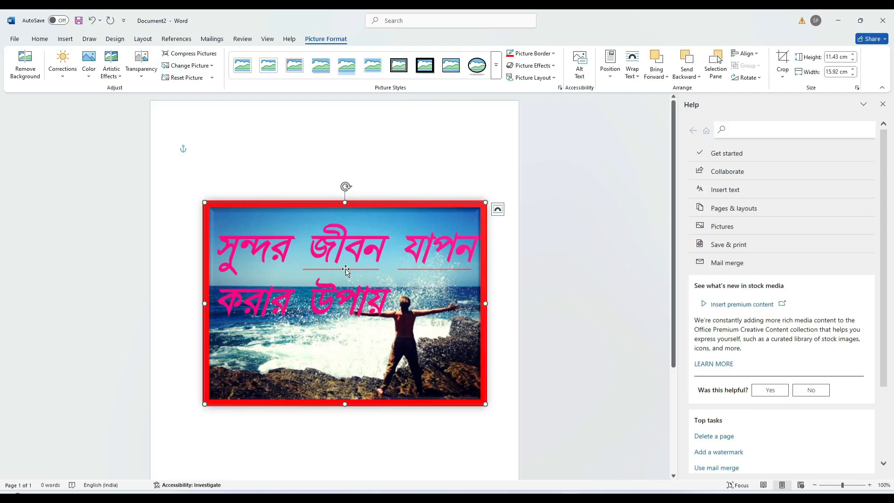
Delete the seaside picture and insert the pink frangipani photo from Stock Images
key("Delete")
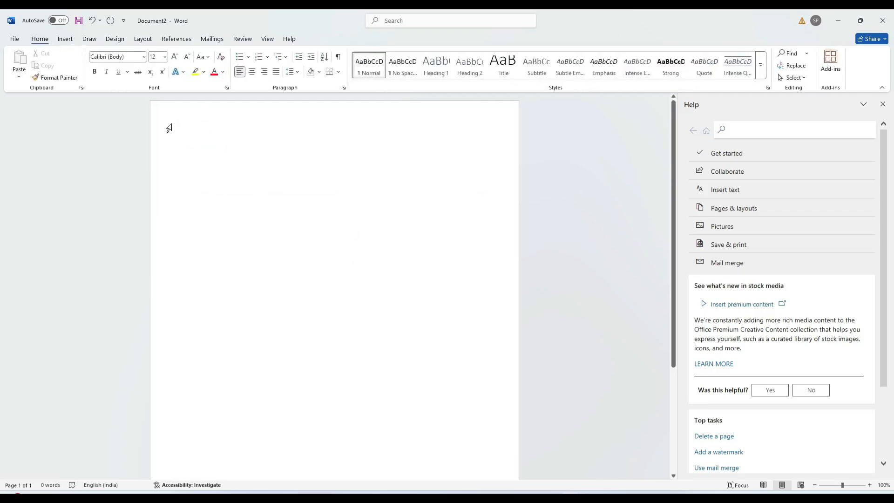
left_click(71, 42)
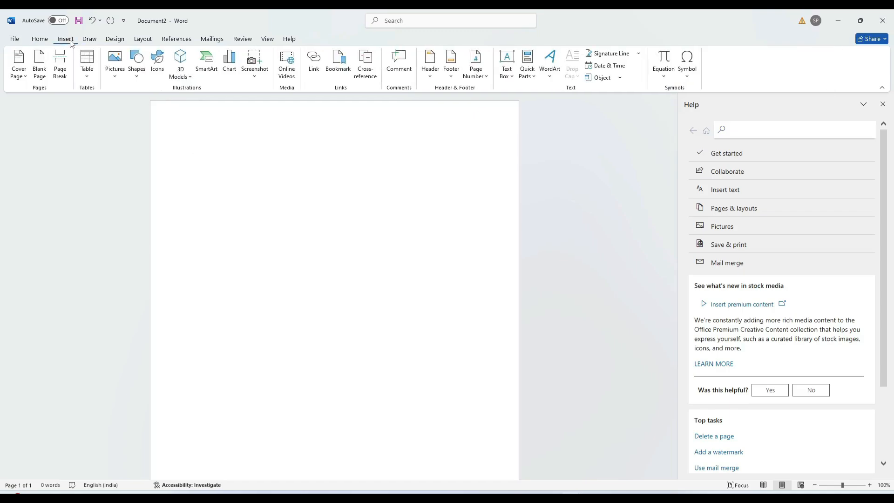
left_click(116, 80)
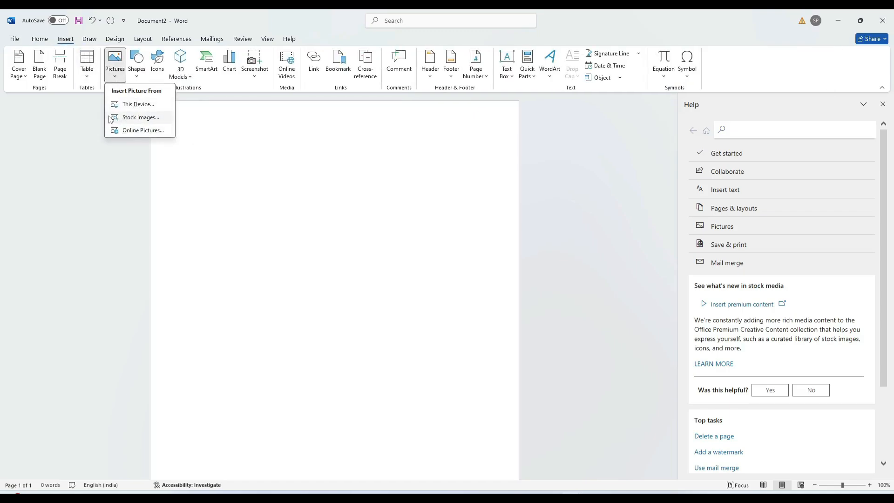
left_click(140, 117)
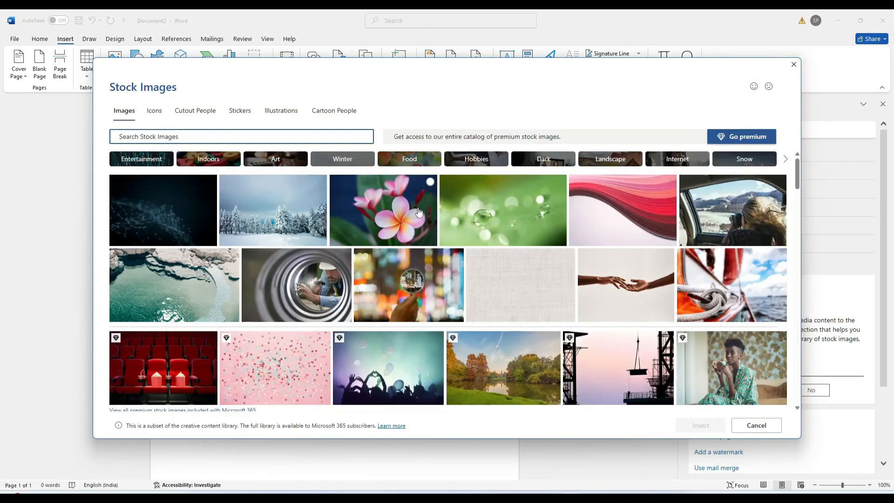
left_click(418, 212)
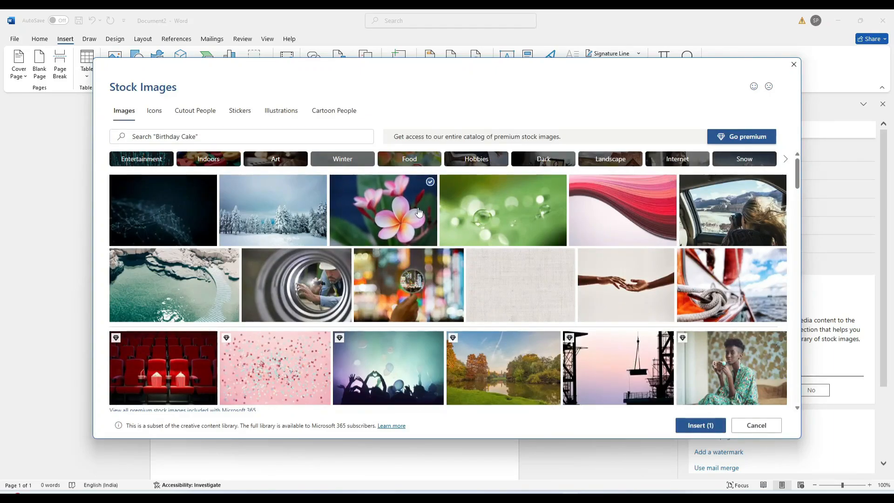
left_click(692, 429)
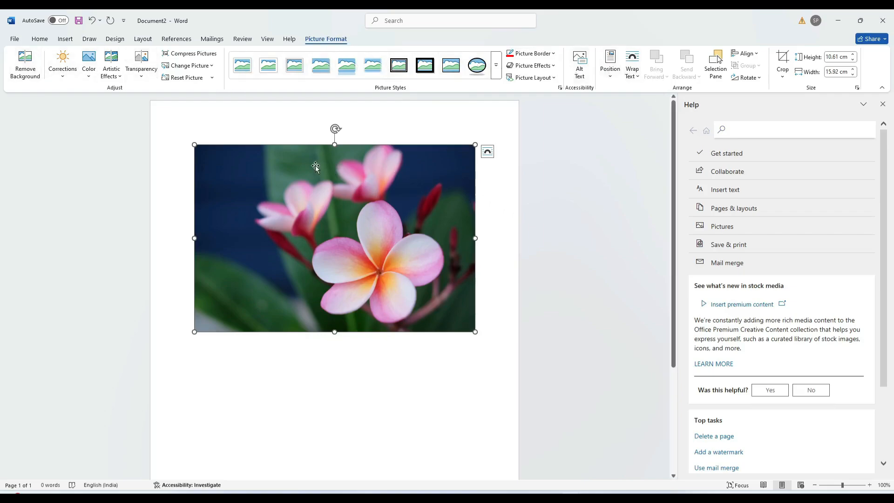
left_click(25, 66)
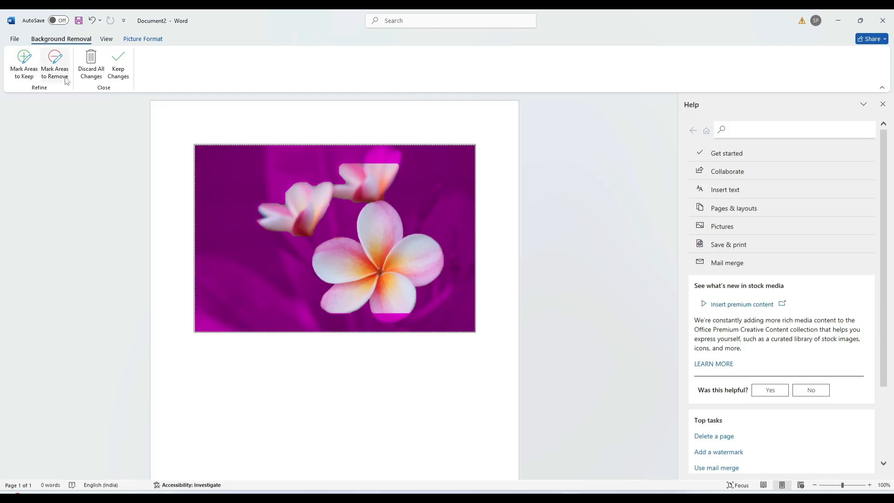
left_click(119, 70)
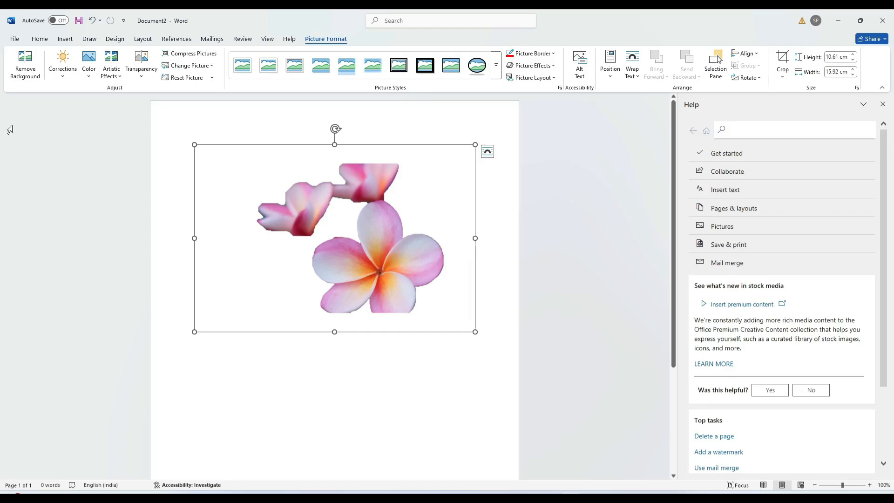
left_click(25, 70)
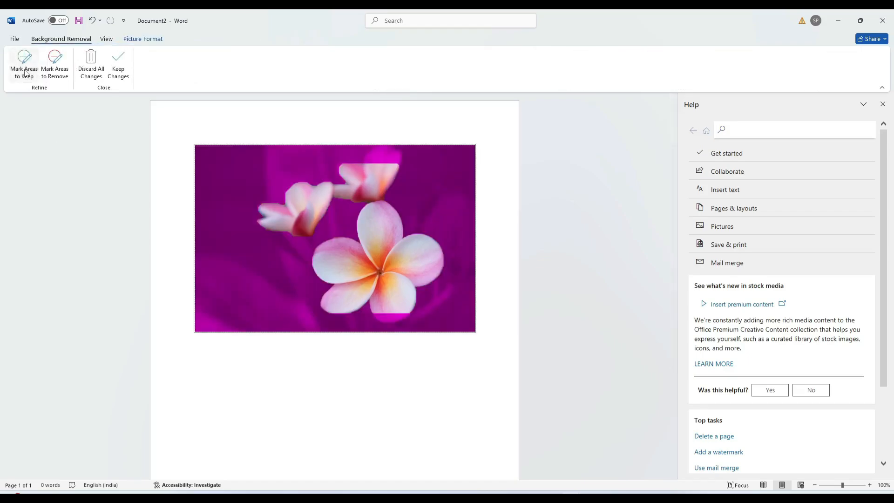
left_click(99, 67)
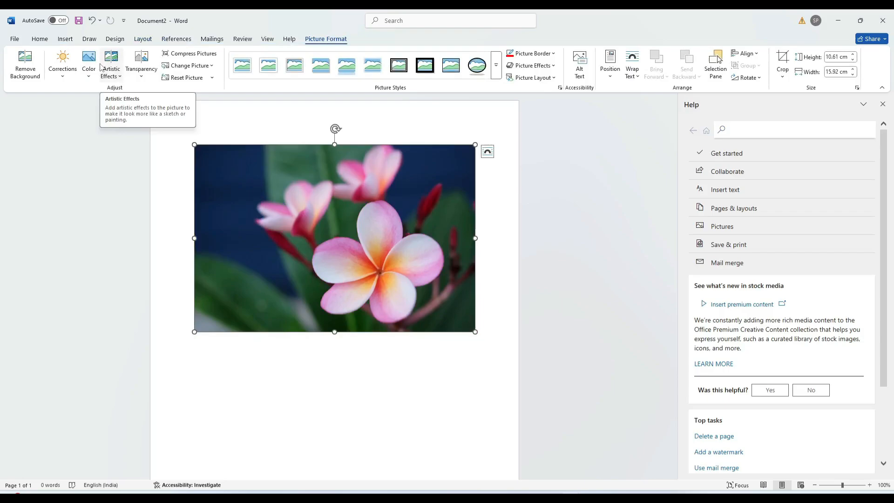
left_click(65, 74)
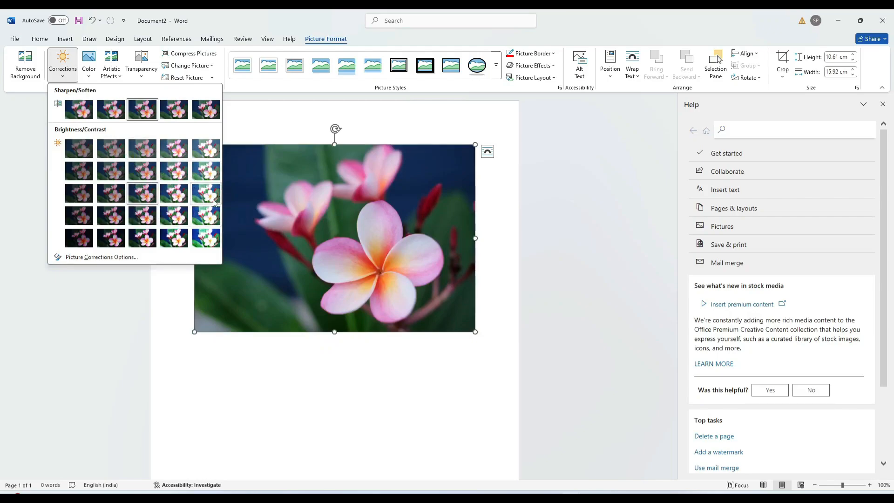
left_click(89, 72)
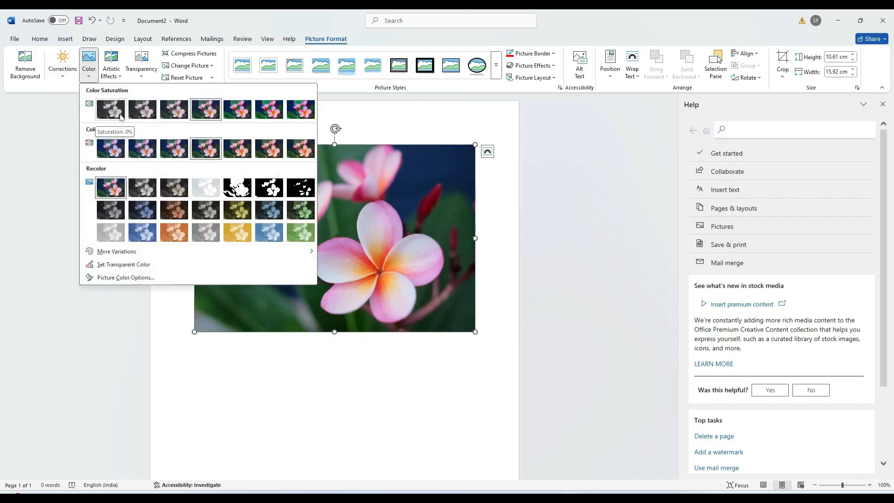
left_click(117, 75)
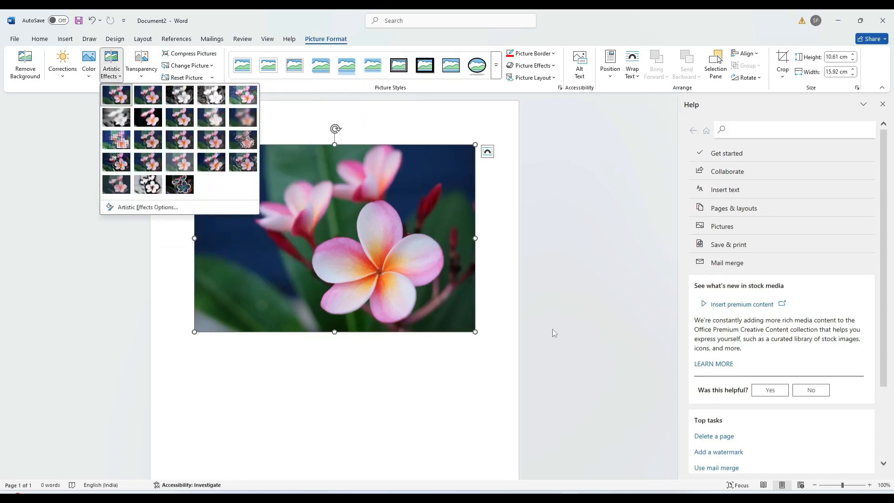
left_click(397, 242)
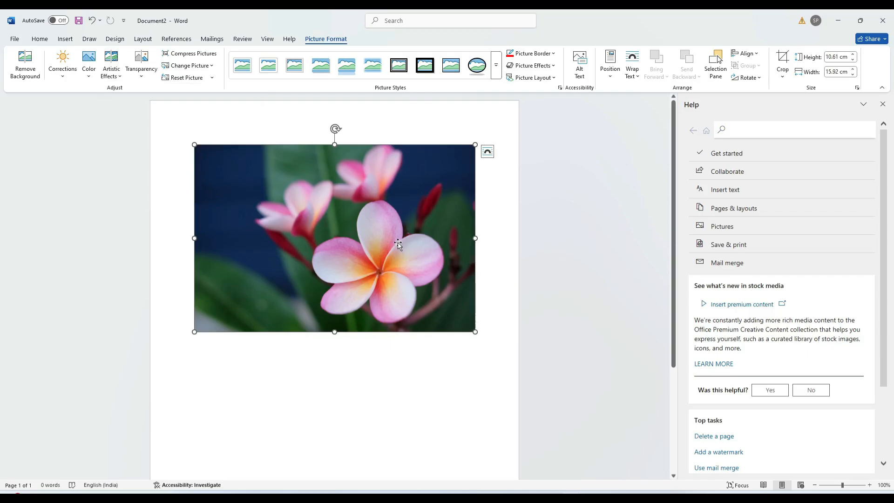
Delete the flower photo and insert the first red apple from the online 'Apple' picture category
key("Delete")
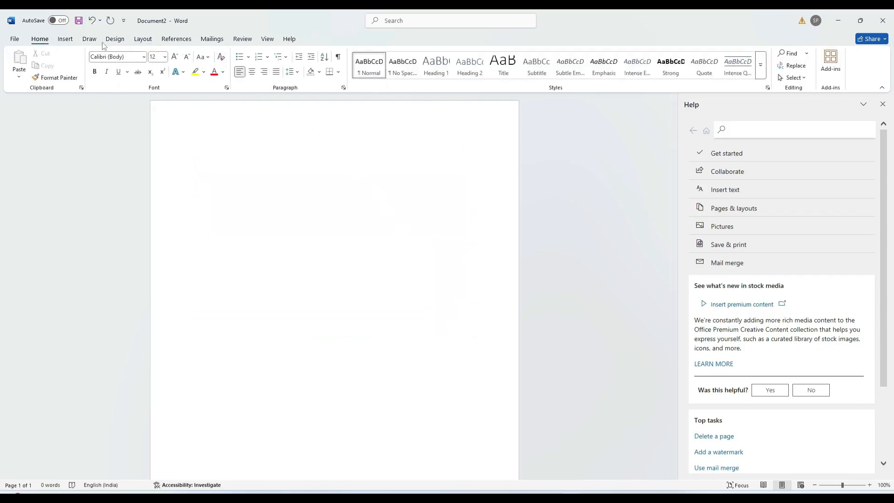
left_click(66, 40)
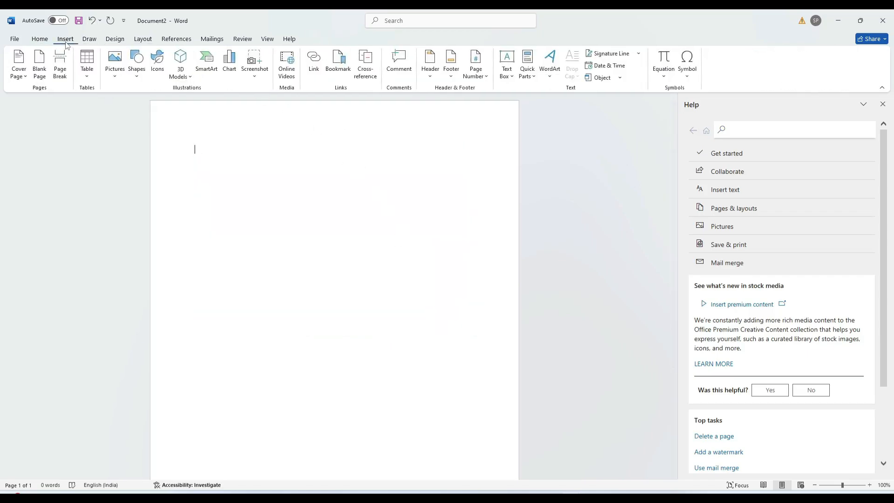
left_click(115, 74)
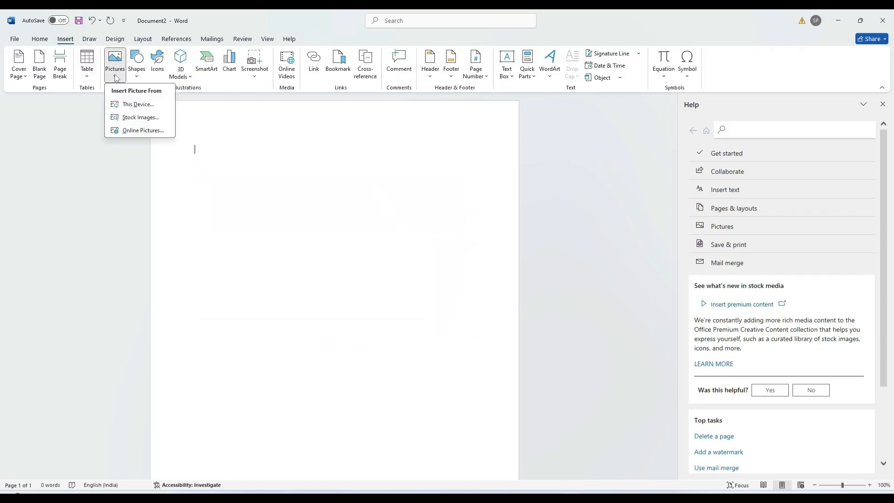
left_click(144, 132)
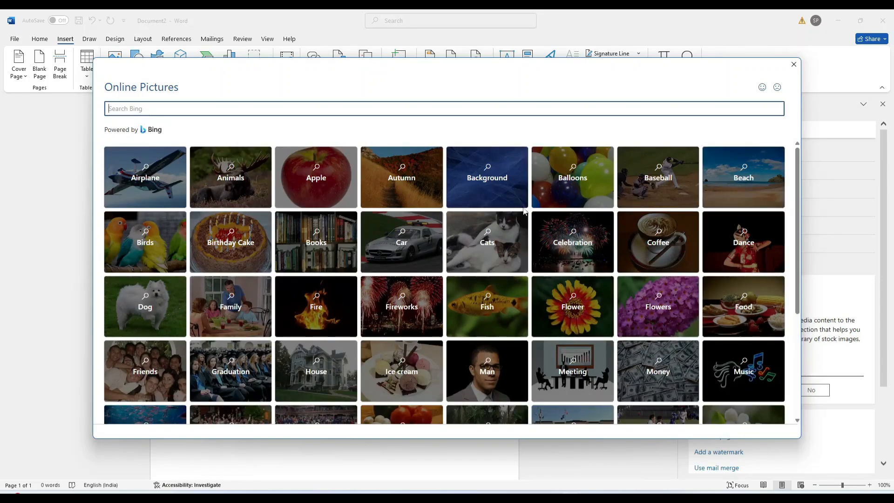
left_click(322, 173)
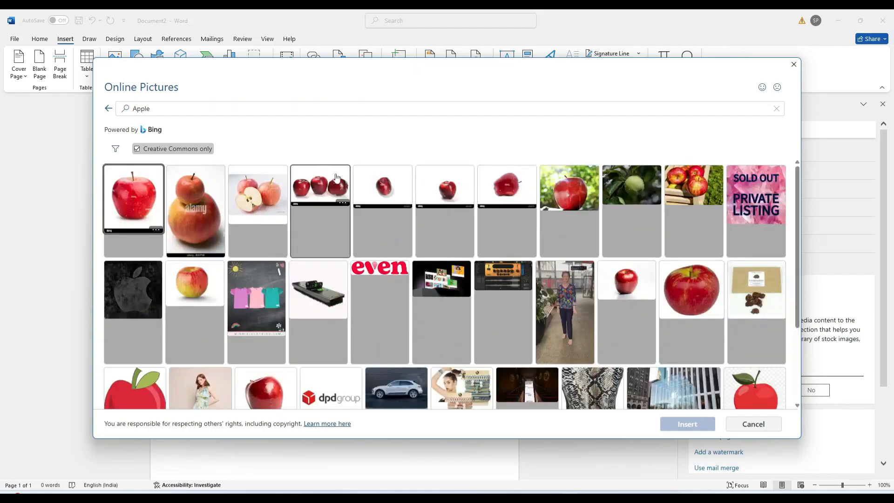
left_click(147, 190)
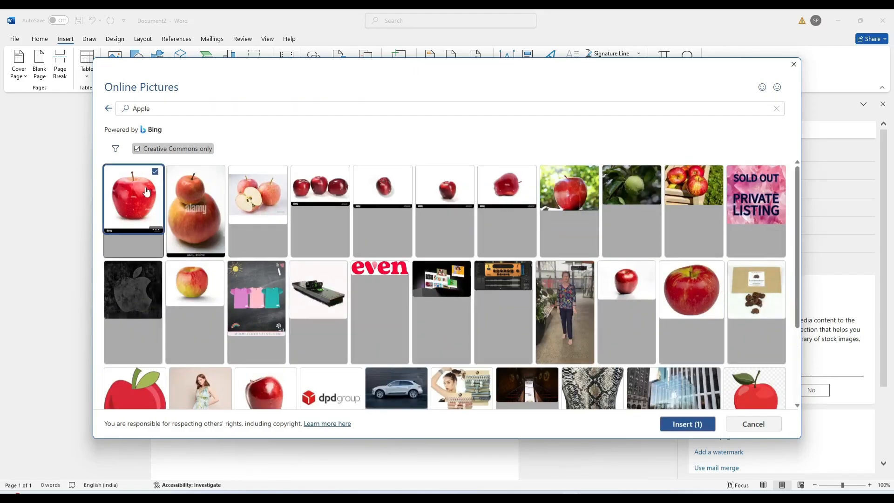
left_click(687, 423)
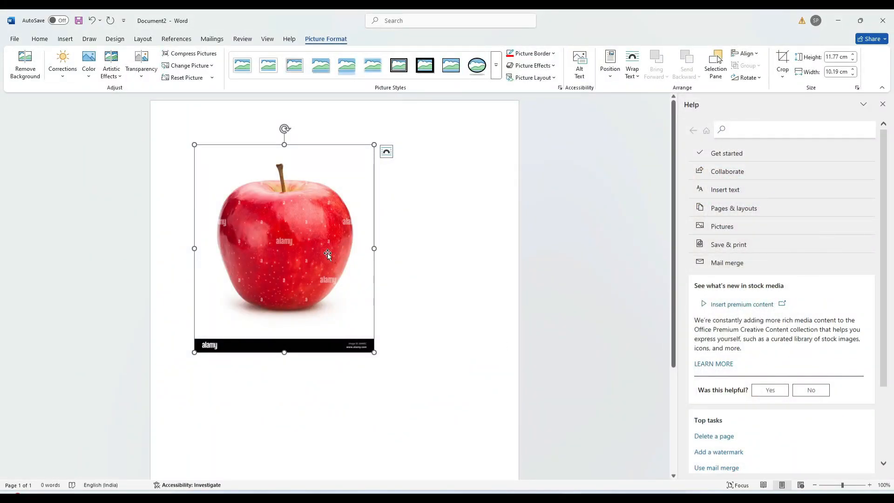
left_click(26, 60)
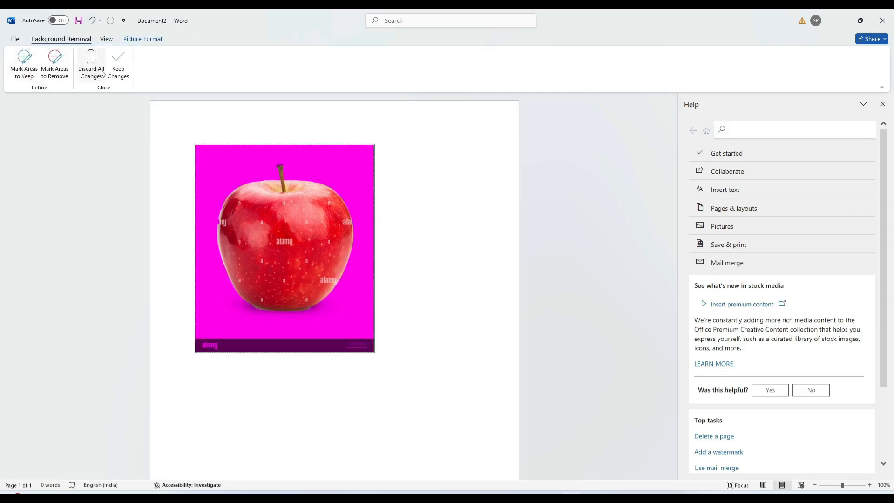
left_click(116, 68)
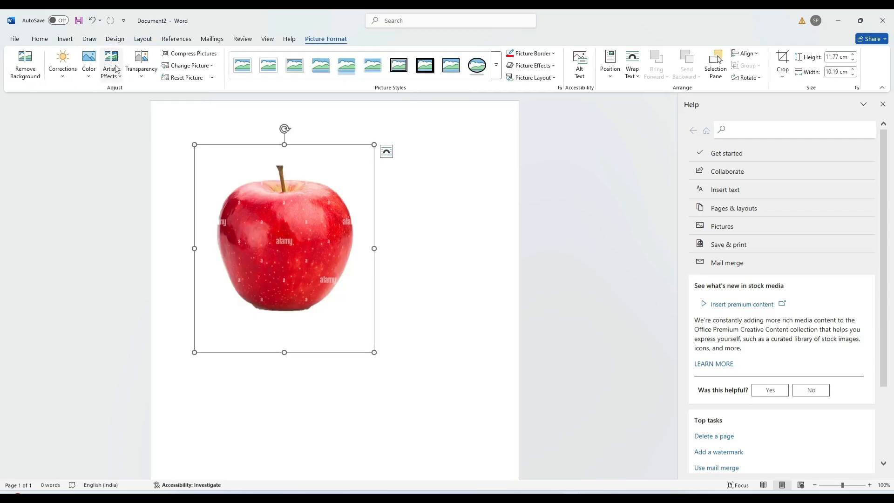
left_click(25, 63)
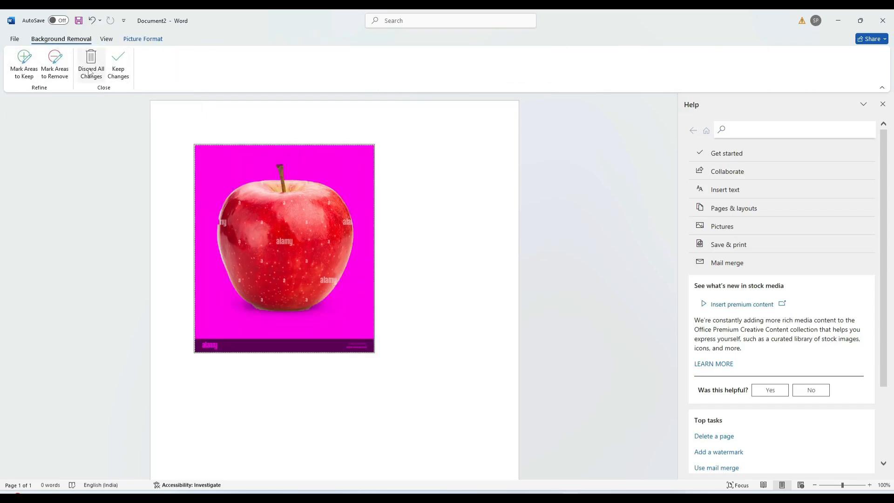
left_click(117, 72)
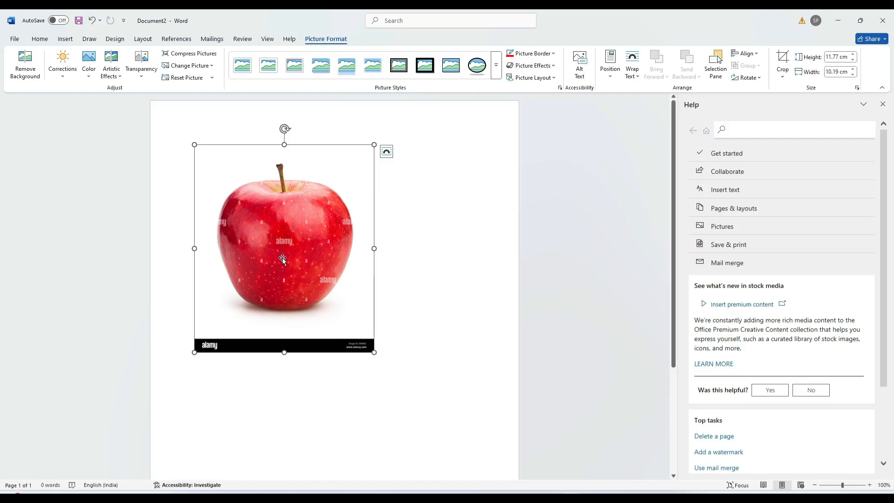
Tilt the apple picture with its rotation handle, then delete it from the page
left_click(758, 78)
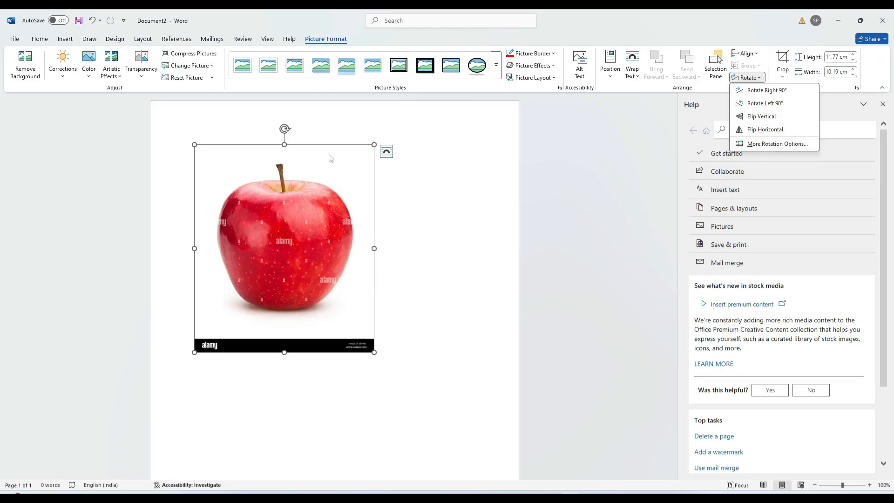
left_click(285, 129)
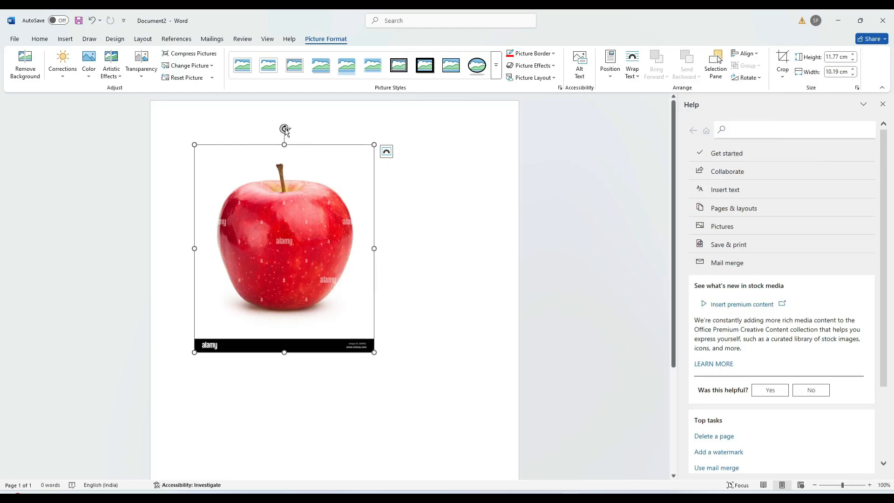
left_click_drag(285, 129, 289, 231)
mouse_move(296, 243)
left_mouse_down()
mouse_move(267, 251)
mouse_move(285, 231)
left_mouse_up()
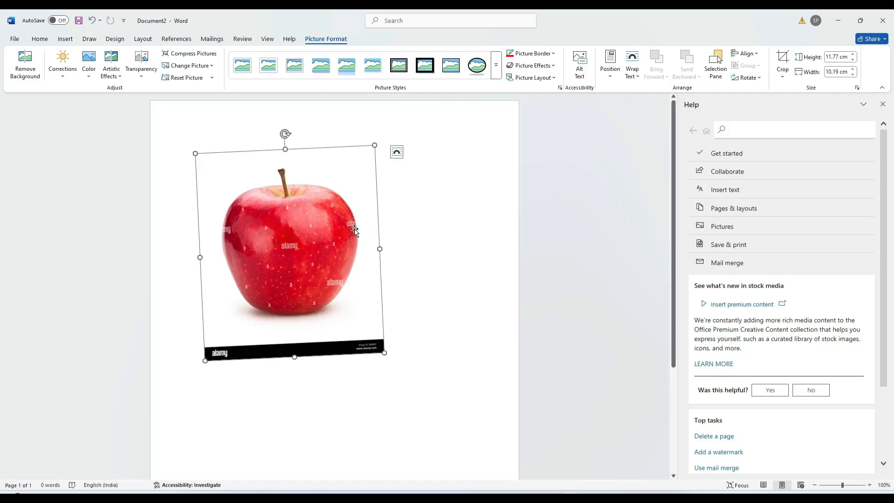
key("Delete")
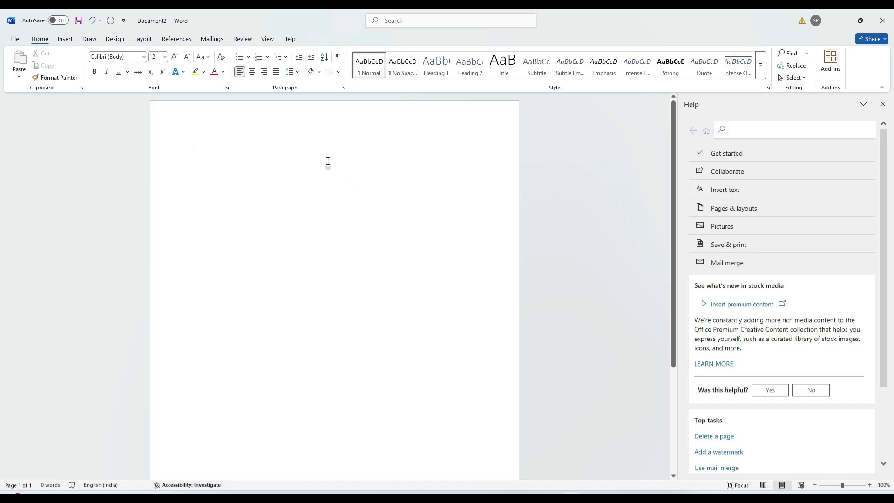
Draw a 6.69 × 9.21 cm pentagon from the Shapes gallery near the top of the page
left_click(67, 40)
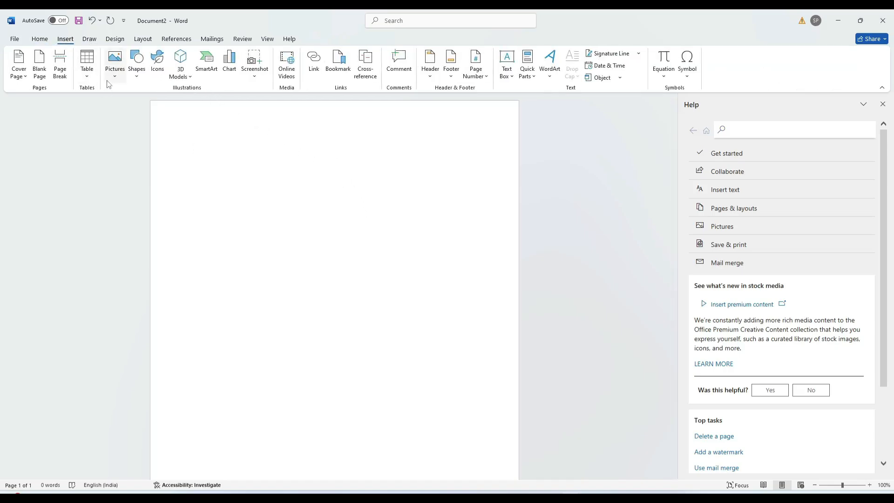
left_click(117, 79)
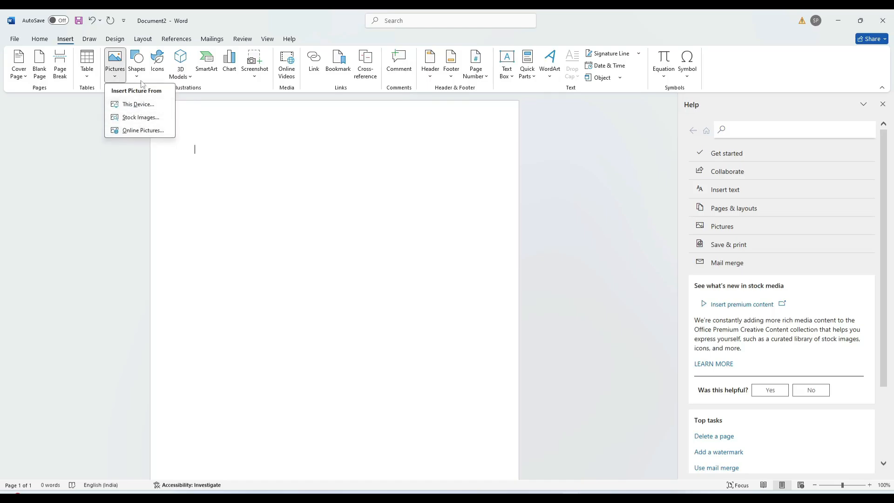
left_click(137, 77)
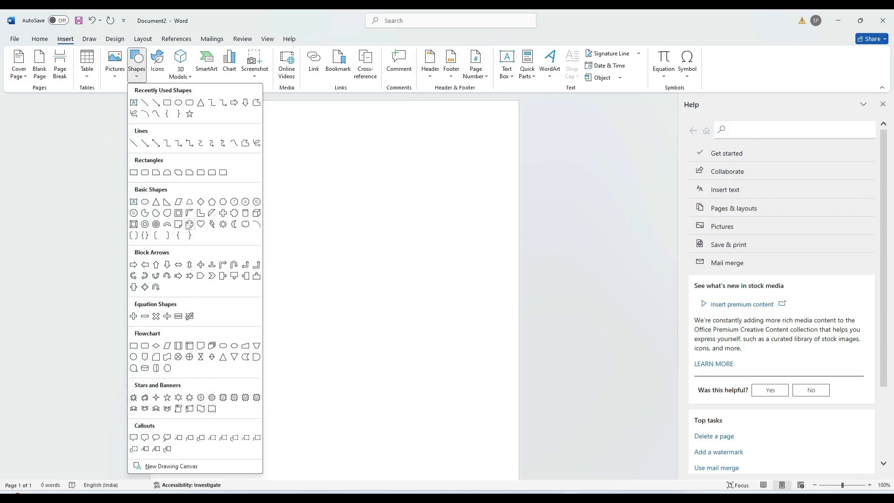
left_click(213, 203)
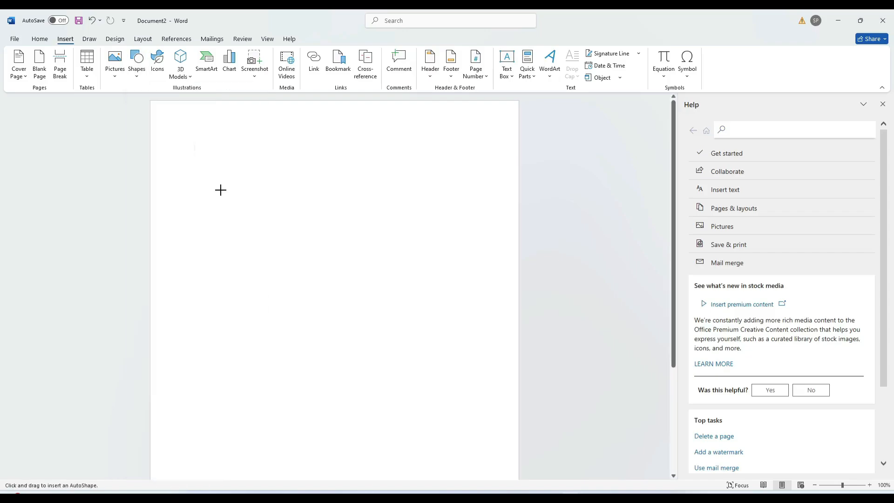
mouse_move(227, 166)
left_mouse_down()
mouse_move(274, 219)
mouse_move(390, 284)
left_mouse_up()
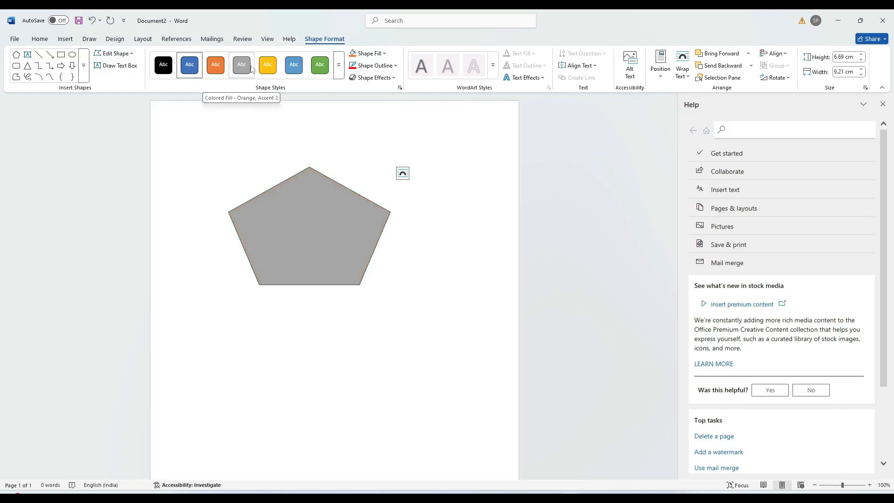
left_click(385, 54)
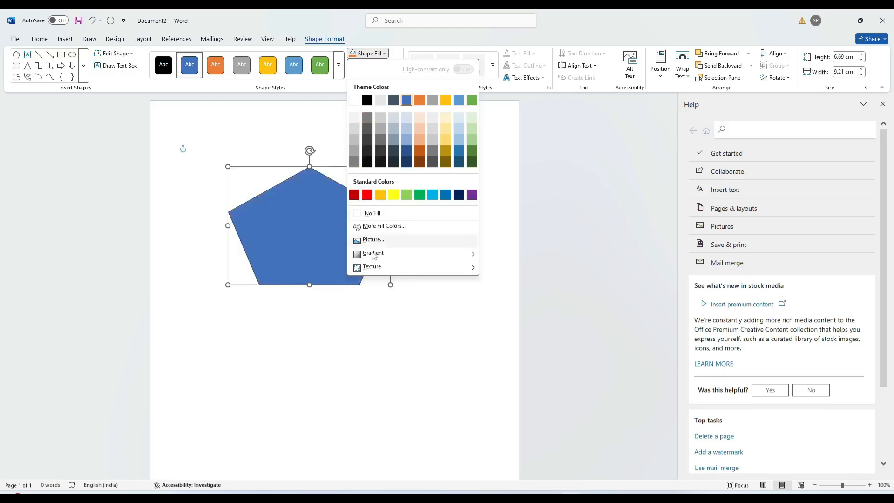
Fill the pentagon with custom orange #F37415 and give it a red outline
left_click(381, 227)
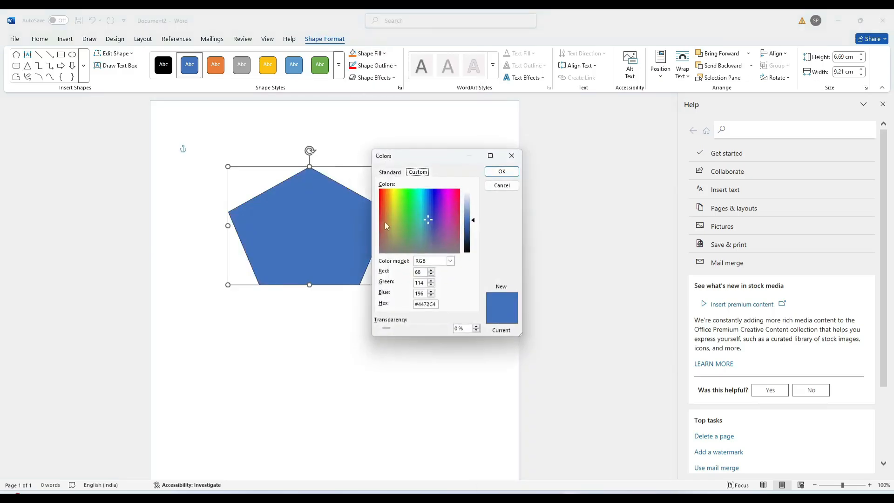
left_click(384, 194)
left_click(497, 171)
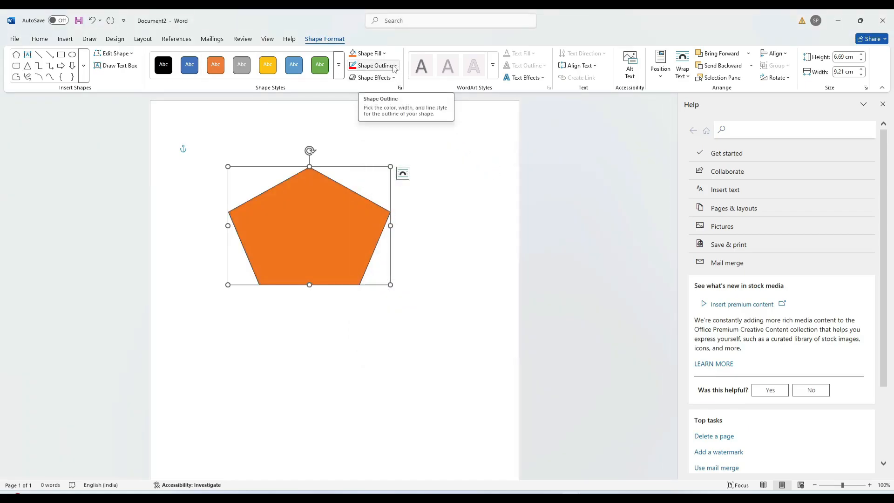
left_click(396, 65)
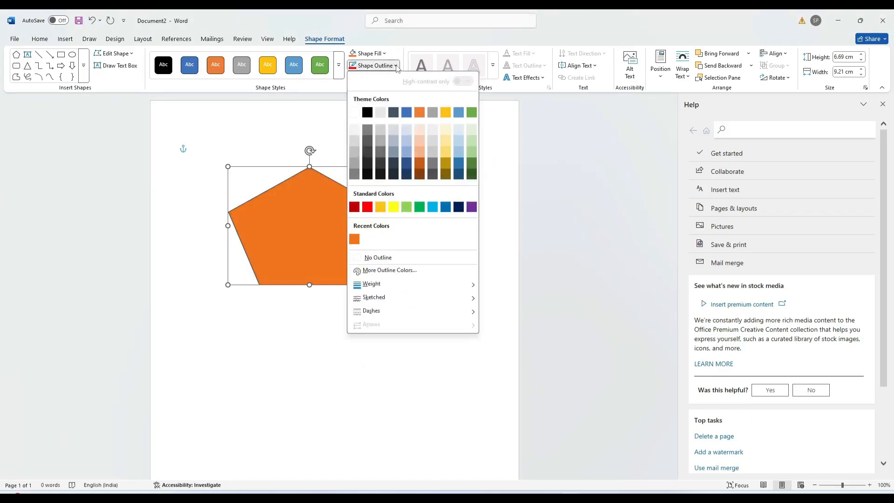
left_click(369, 210)
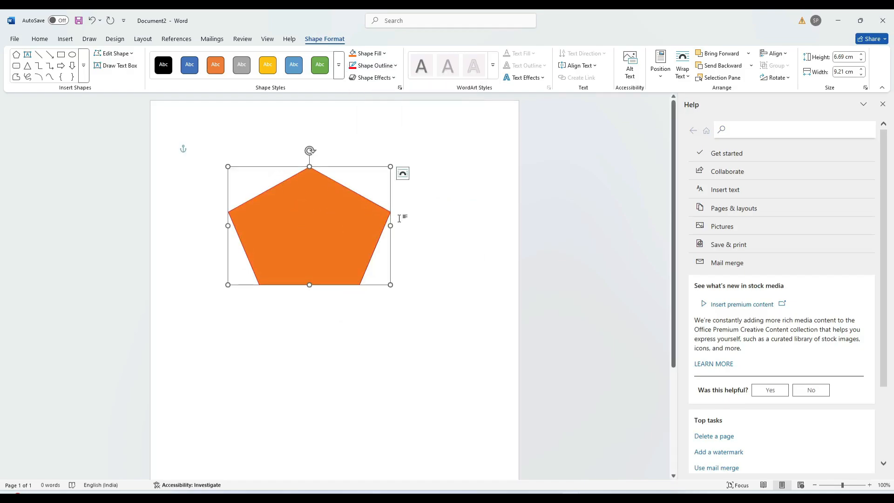
Add a reflection variation beneath the orange pentagon
left_click(396, 78)
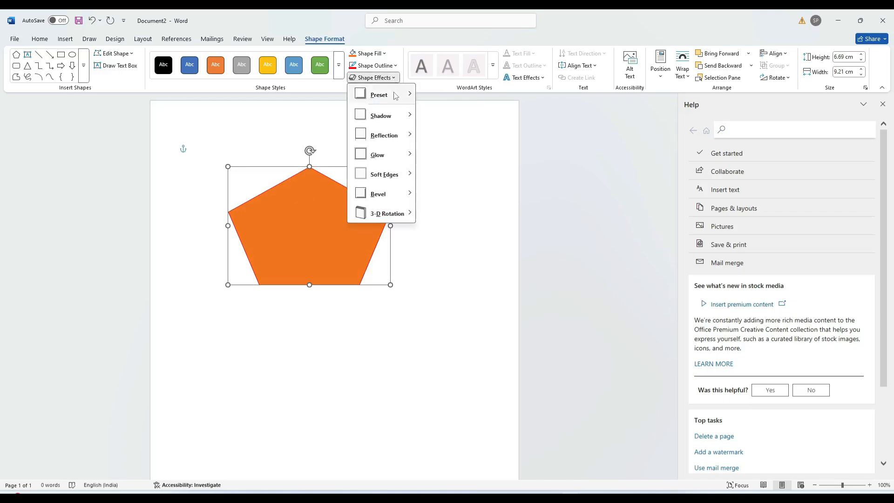
mouse_move(405, 94)
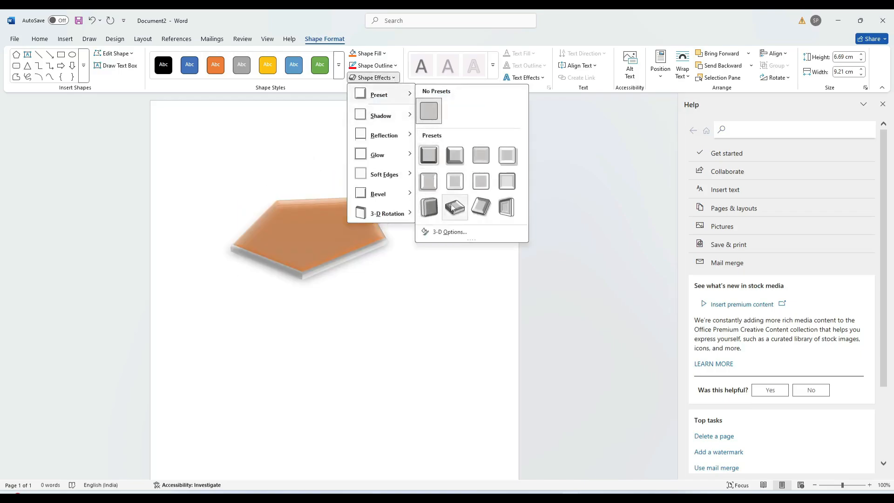
mouse_move(396, 117)
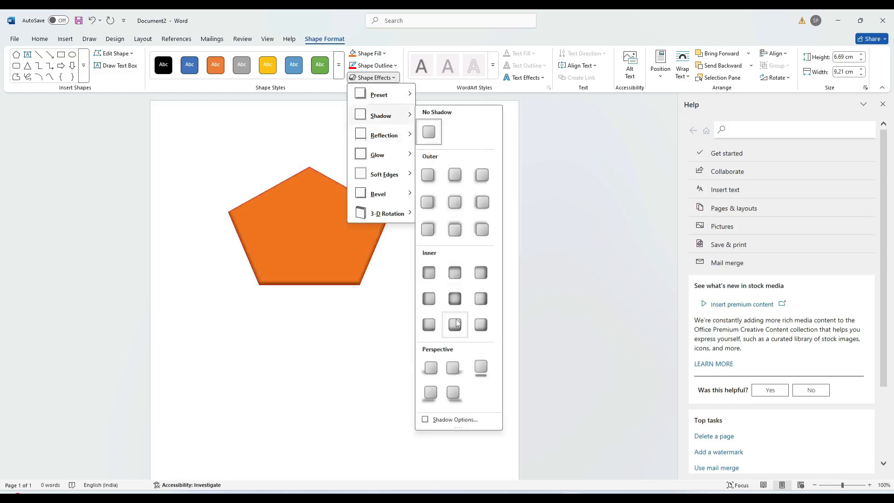
mouse_move(396, 135)
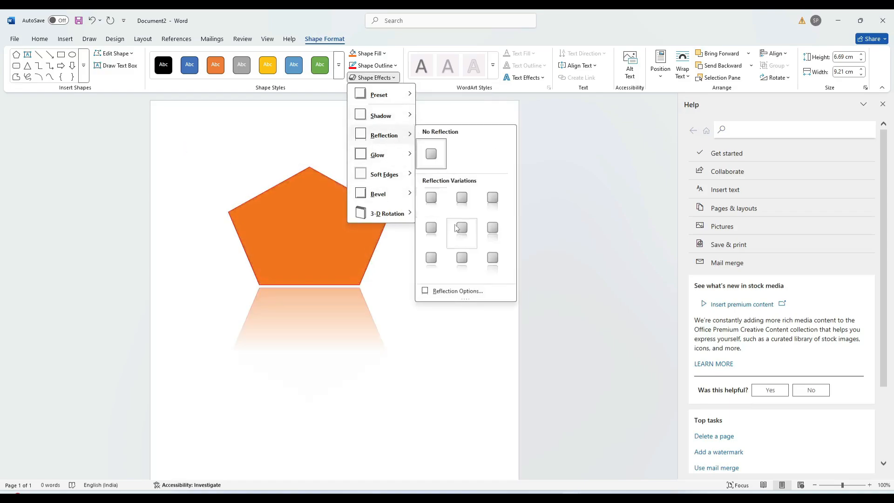
left_click(462, 258)
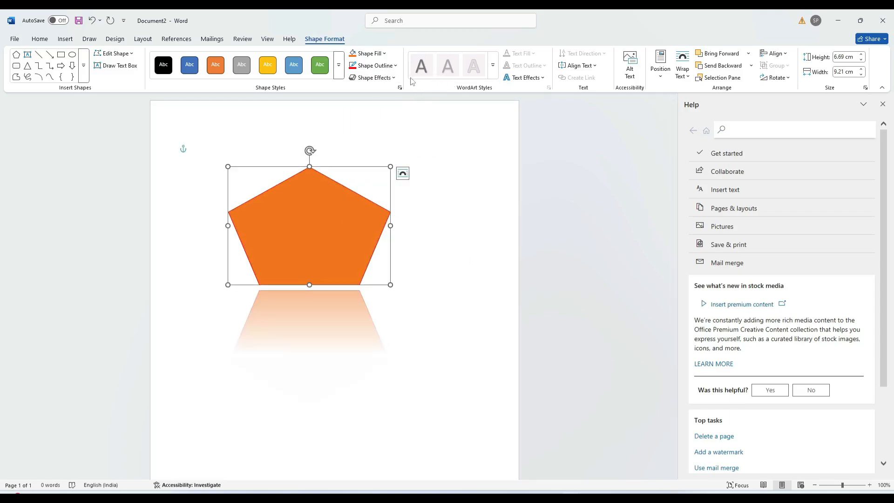
Apply the Perspective: Turned Left, Tilted Up 3-D rotation to the pentagon
left_click(395, 78)
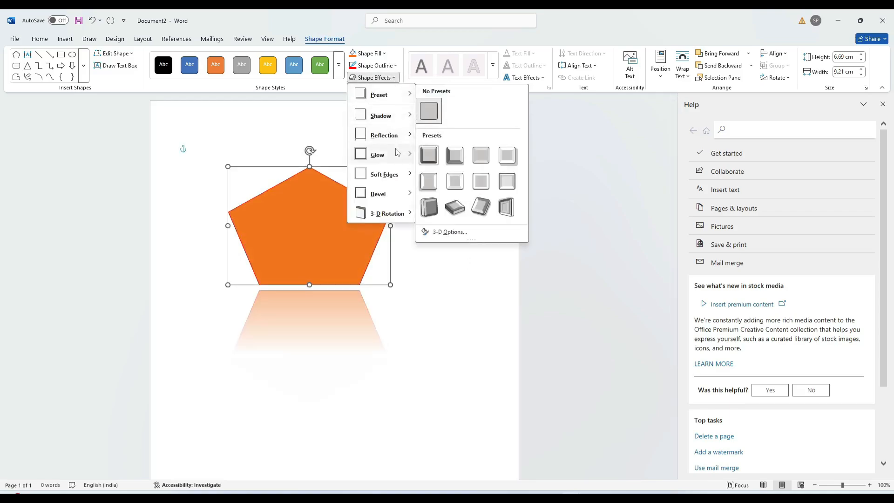
mouse_move(397, 153)
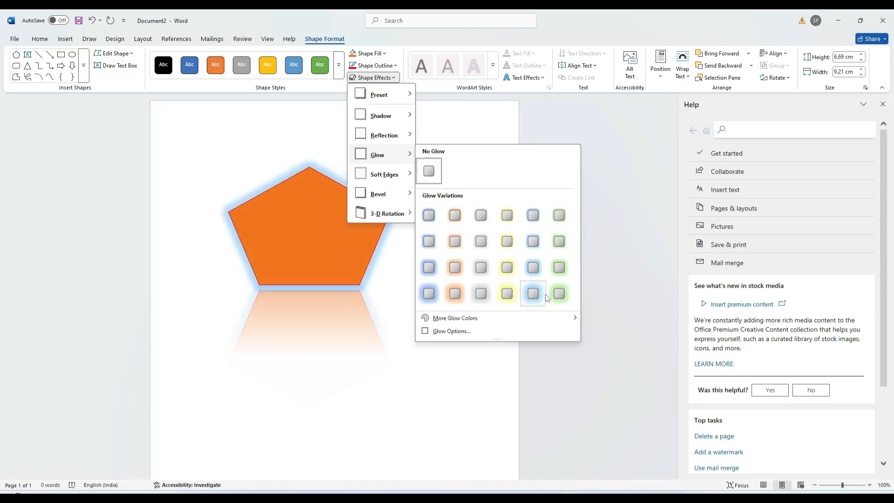
mouse_move(382, 184)
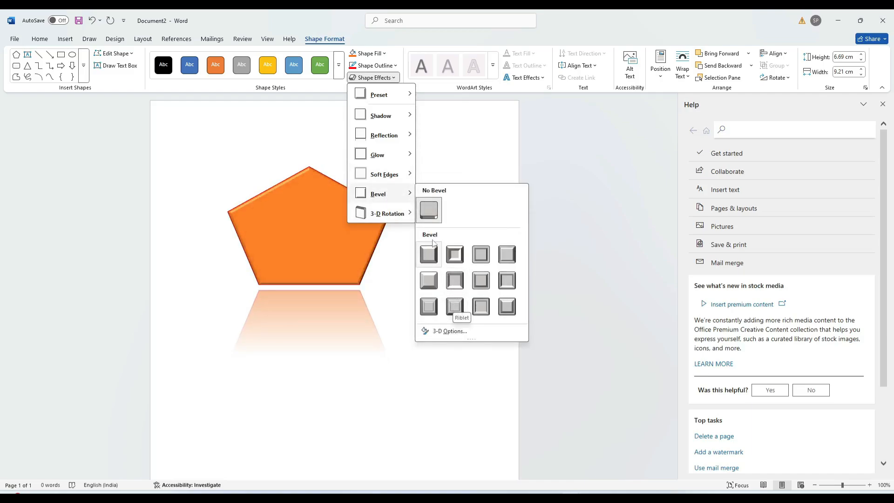
mouse_move(391, 214)
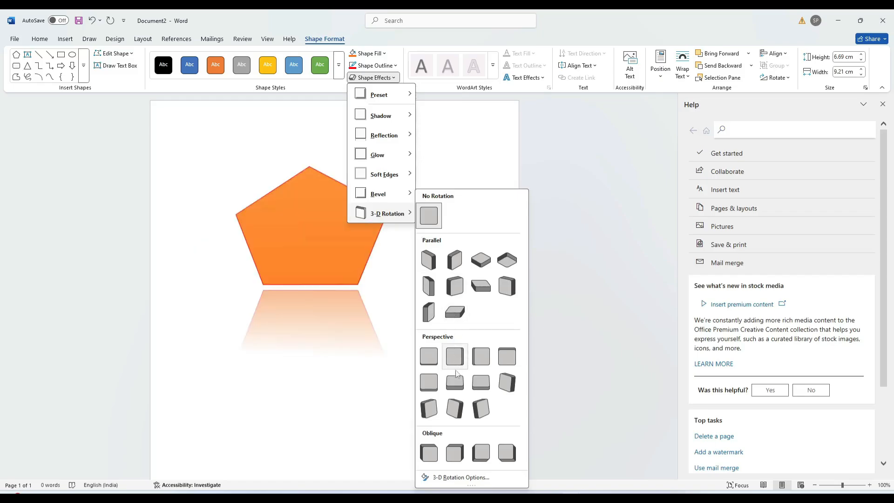
left_click(458, 409)
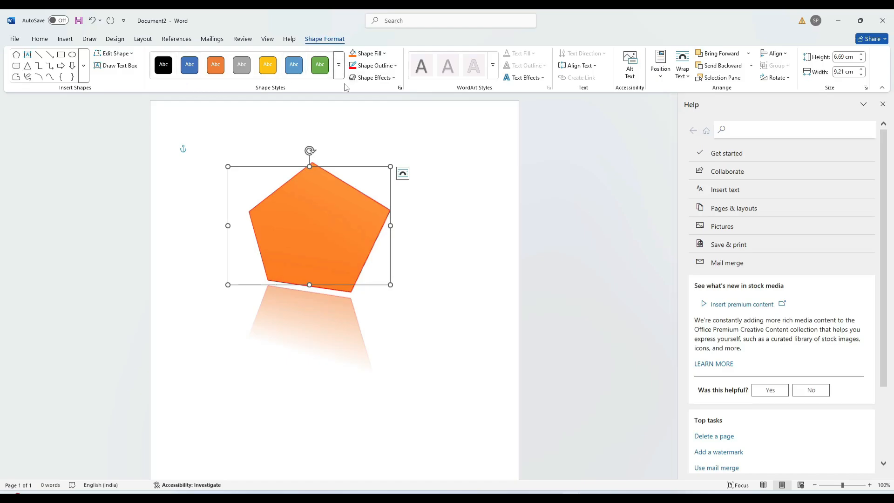
Delete the pentagon, then draw a diagonal test line and delete it too
key("Delete")
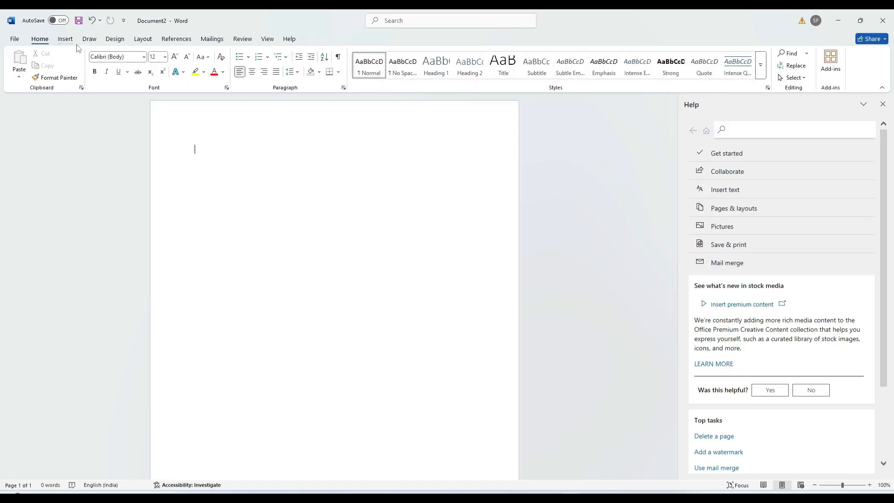
left_click(66, 39)
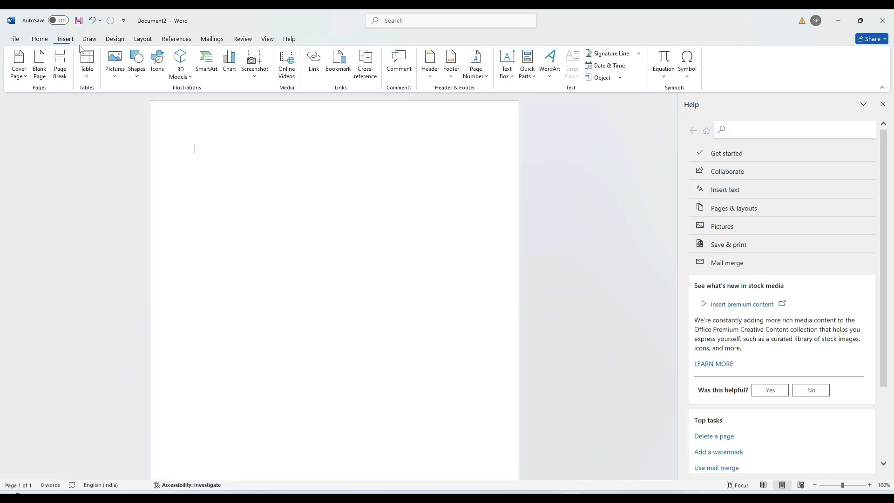
left_click(138, 77)
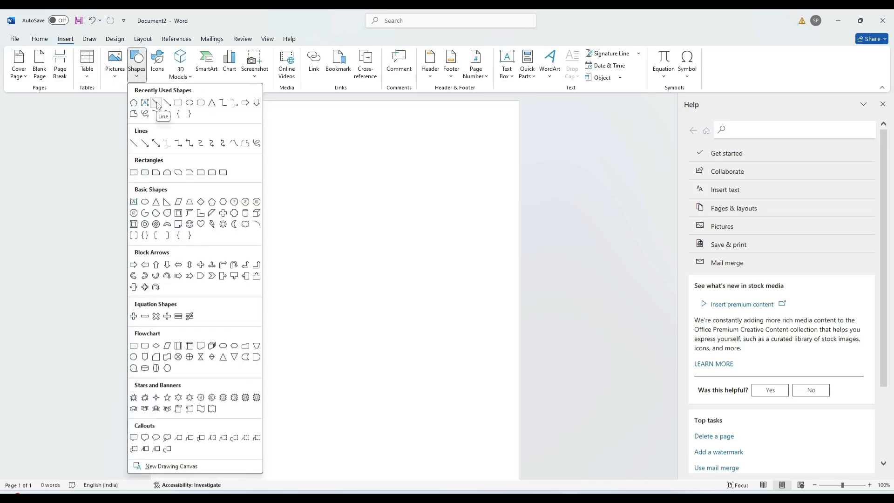
left_click(158, 105)
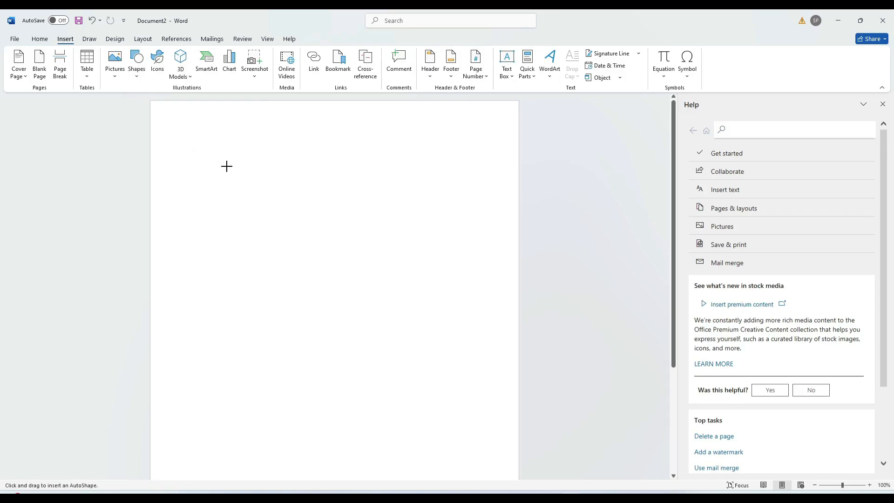
left_click_drag(227, 171, 436, 272)
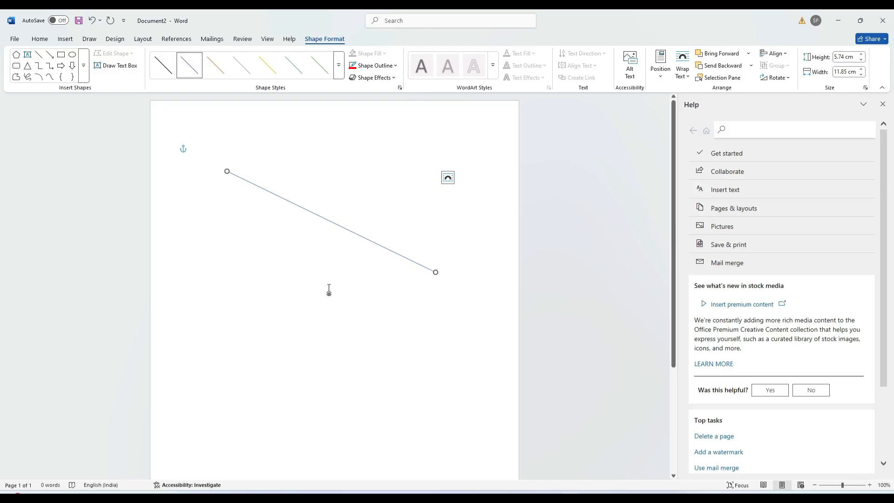
key("Delete")
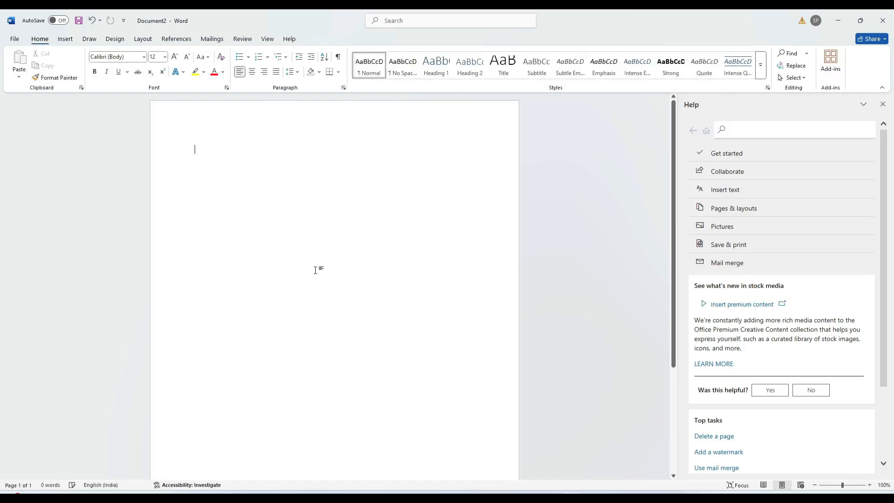
Insert the airplane icon from the Icons library
left_click(65, 42)
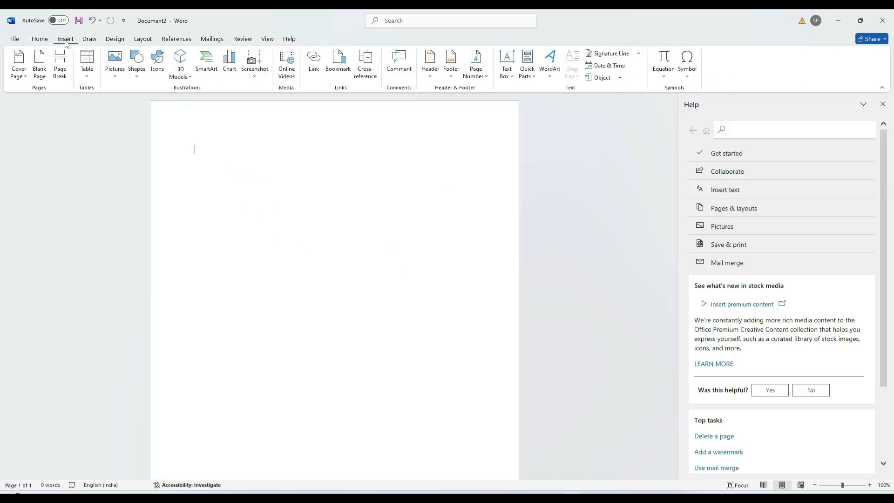
left_click(159, 61)
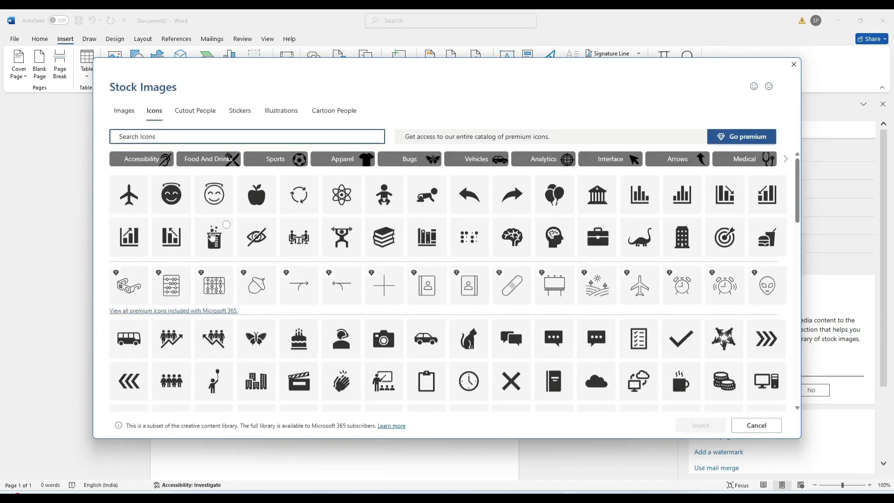
left_click(134, 199)
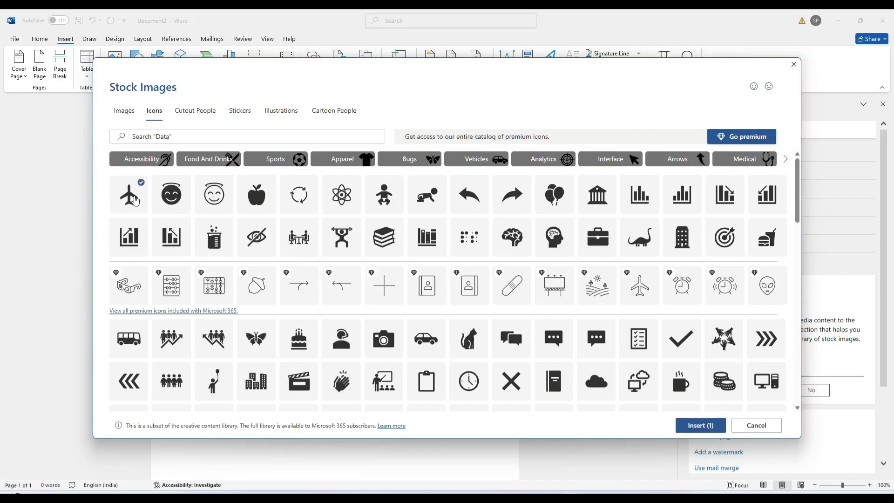
left_click(700, 425)
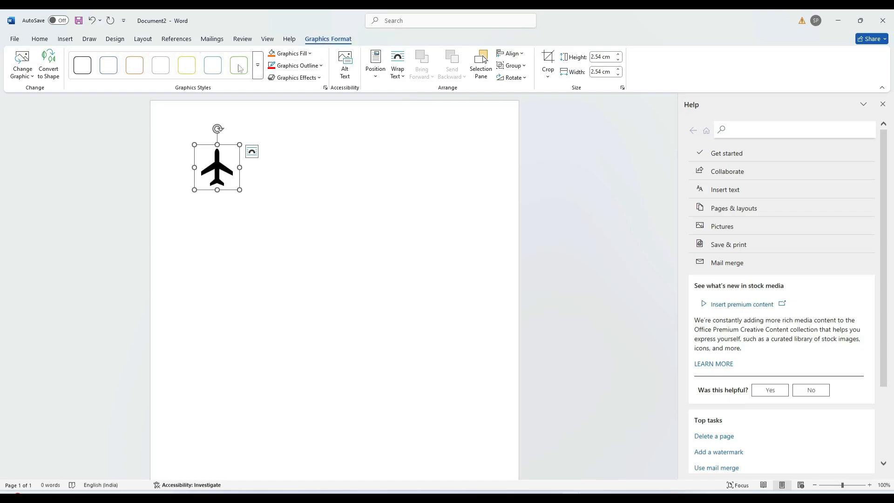
Fill the airplane red with a yellow outline and enlarge it to 8.26 cm square
left_click(314, 54)
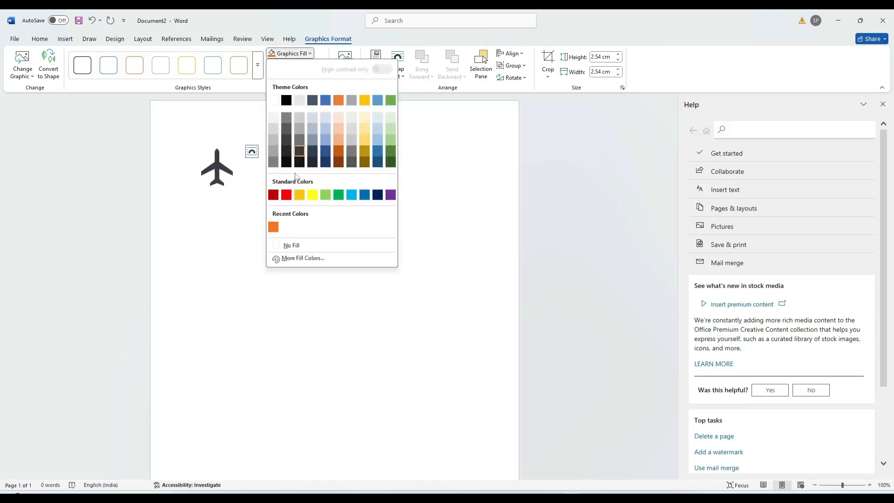
left_click(287, 198)
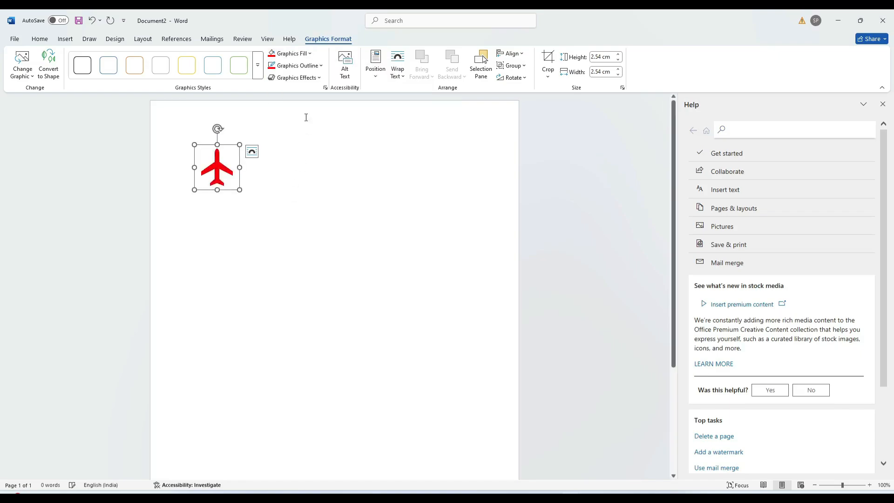
left_click(321, 66)
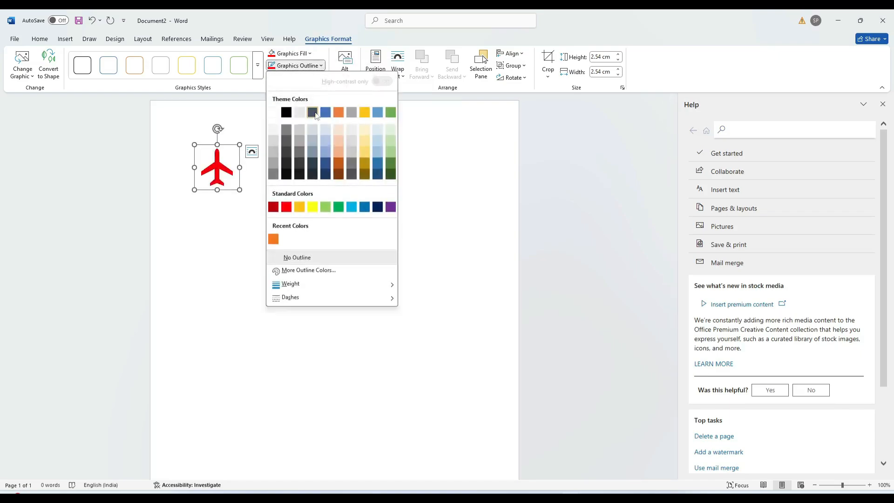
left_click(312, 207)
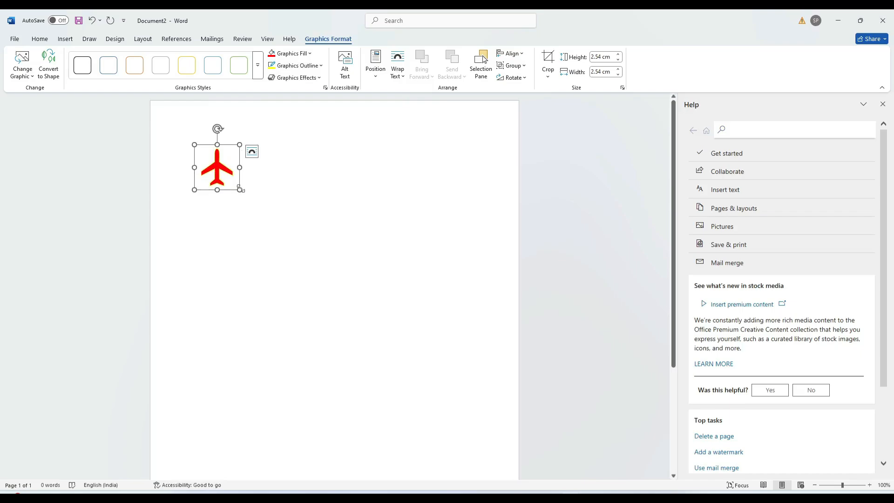
left_click_drag(240, 190, 358, 265)
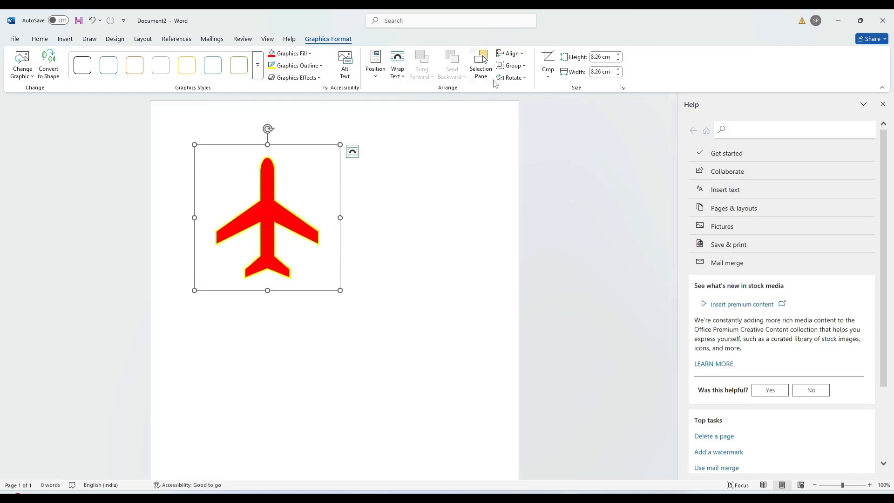
Set the airplane's wrapping to Through, move it lower, then undo to remove it
left_click(403, 75)
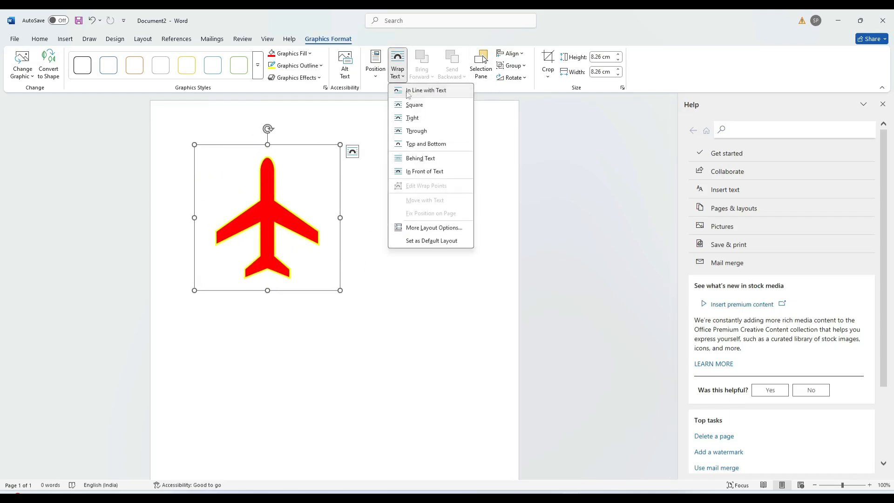
left_click(416, 131)
left_click_drag(264, 219, 328, 250)
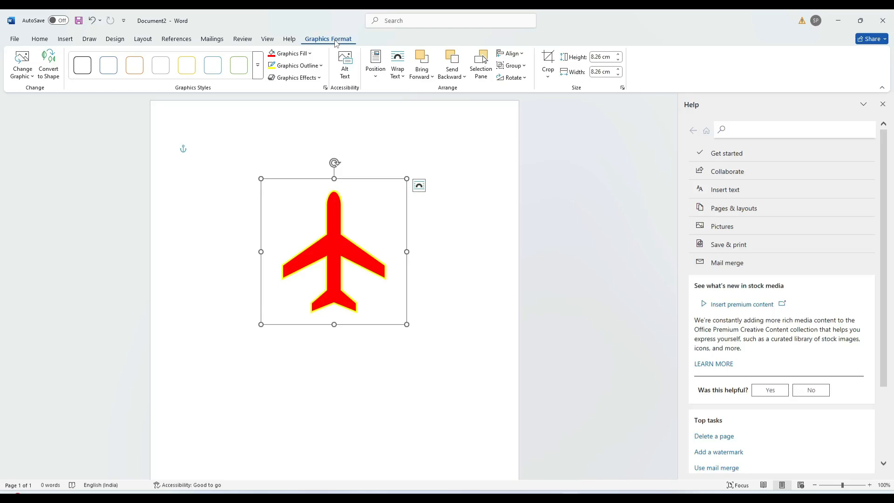
key("ctrl+z")
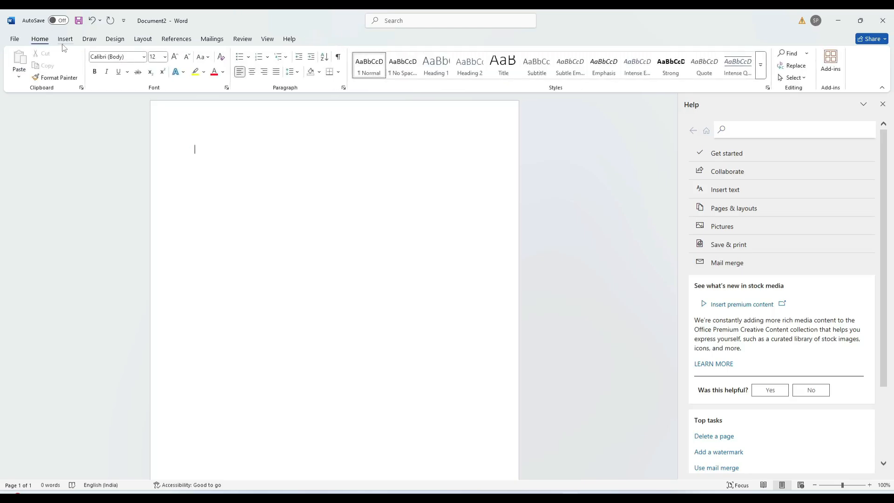
Insert the red hot-face emoji from the Stock 3D Models Emoji category
left_click(65, 39)
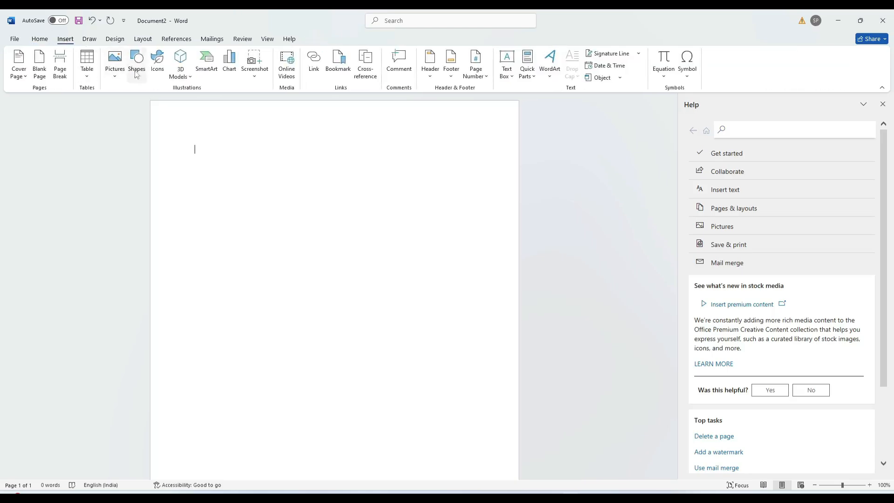
left_click(191, 78)
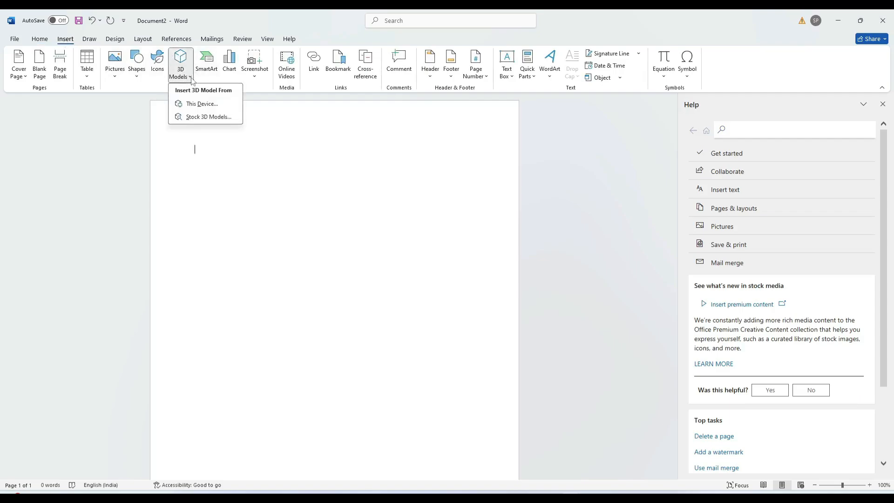
left_click(202, 104)
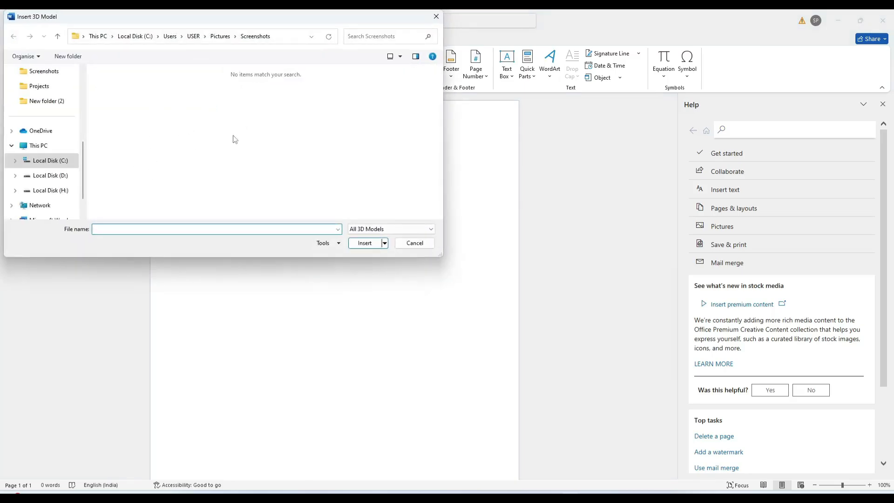
left_click(415, 243)
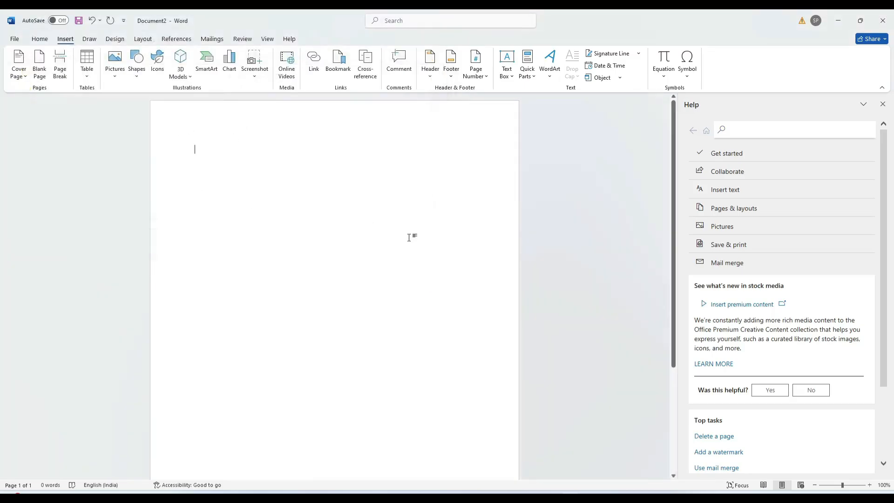
left_click(191, 76)
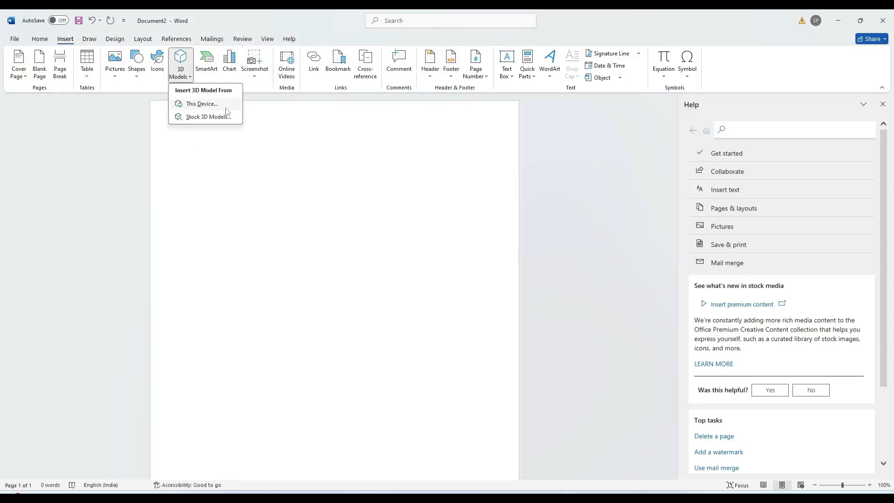
left_click(208, 117)
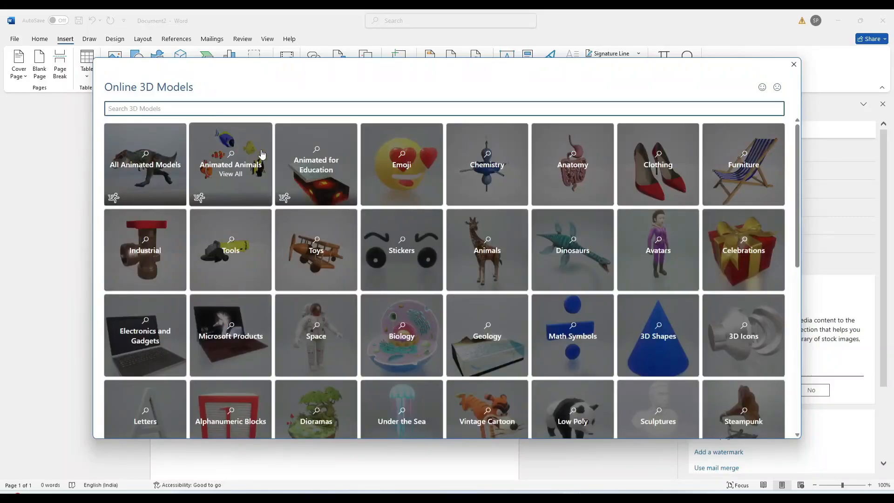
left_click(400, 168)
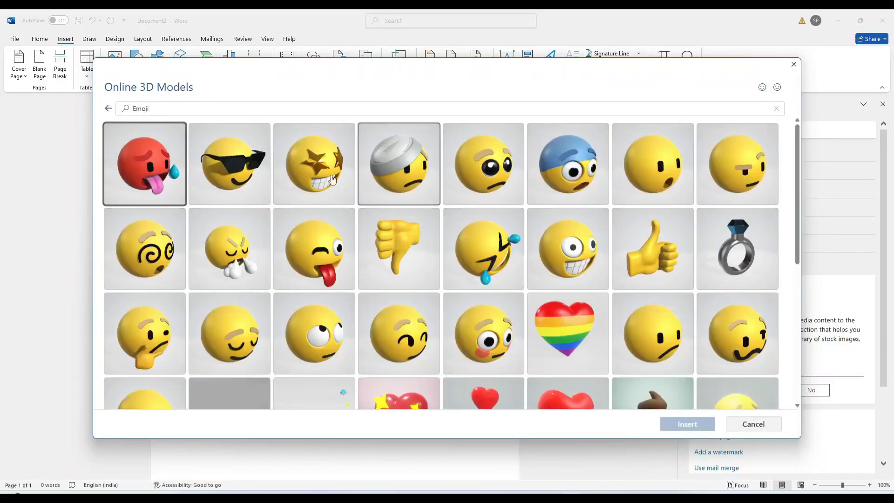
left_click(164, 175)
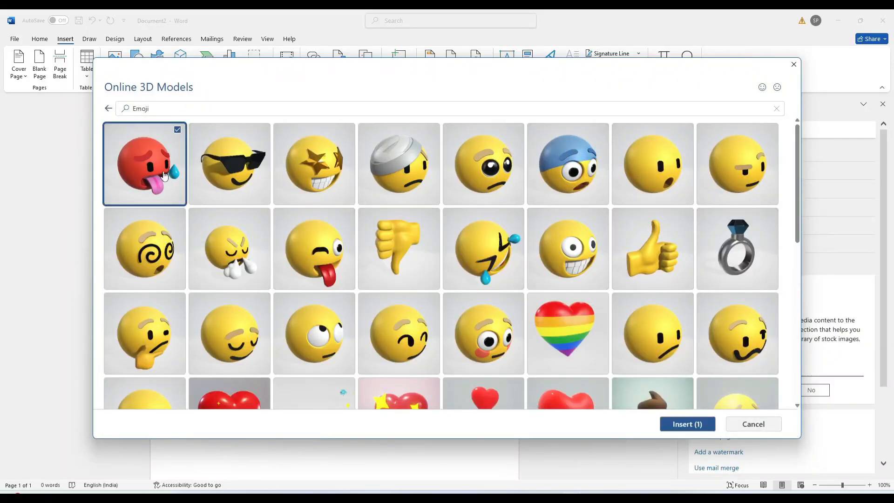
left_click(687, 424)
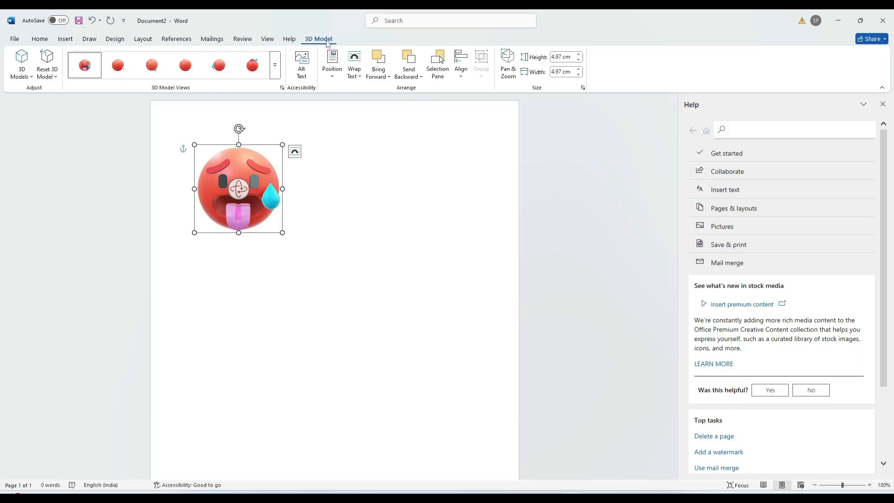
Enlarge the 3D emoji, rotate it to face down-left, and set its wrapping to Through
left_click_drag(282, 233, 450, 309)
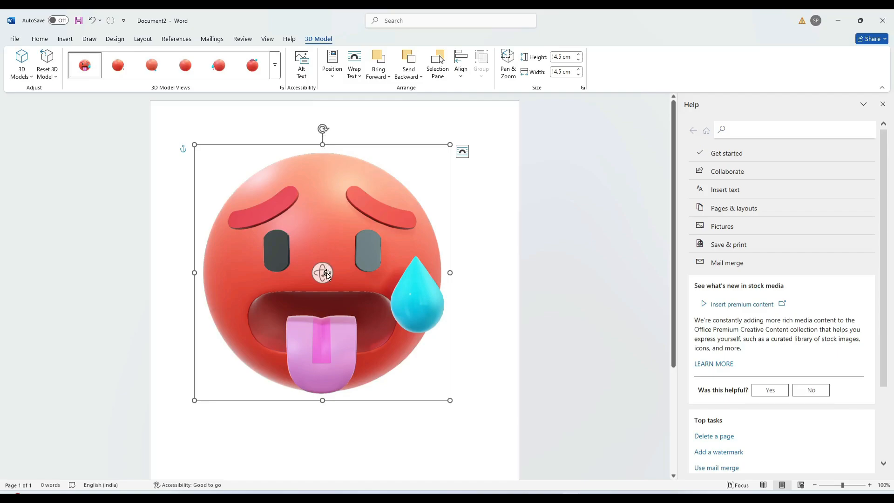
left_click_drag(327, 275, 392, 258)
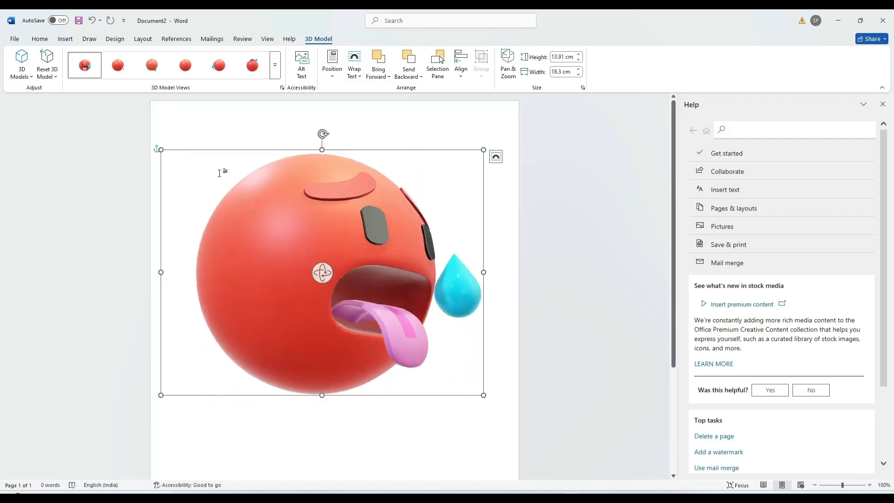
left_click(357, 75)
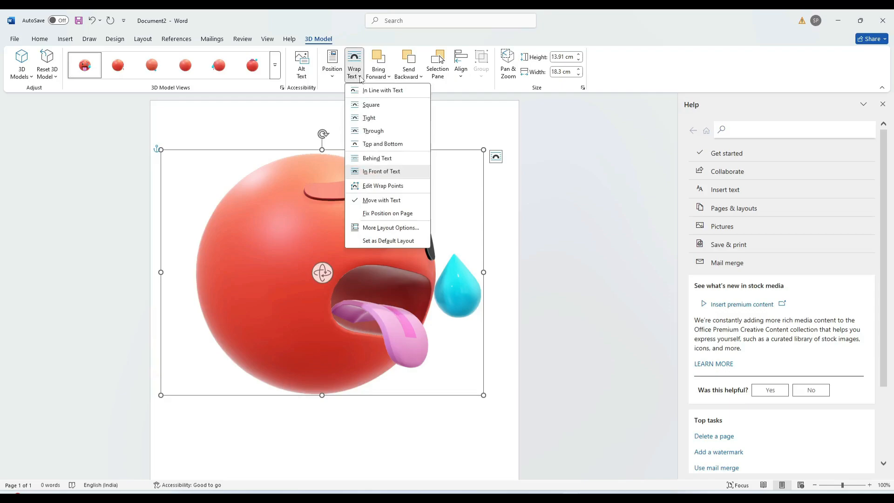
left_click(371, 135)
left_click_drag(311, 228, 305, 247)
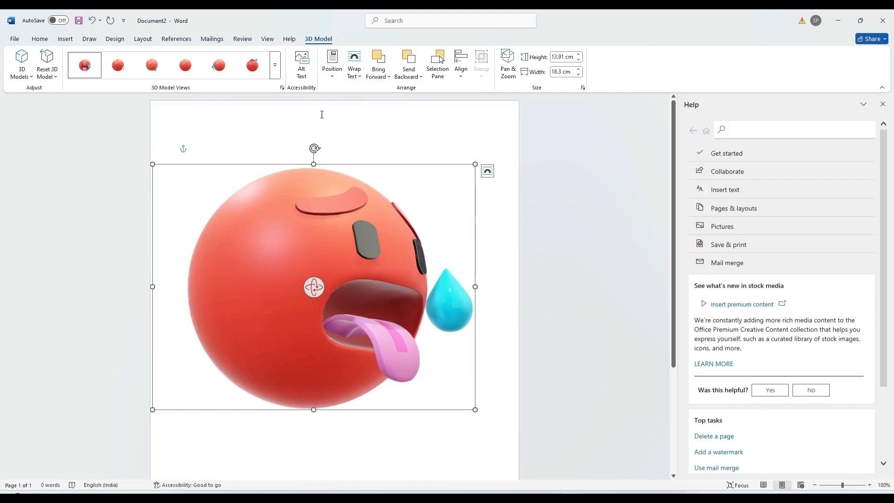
left_click(332, 65)
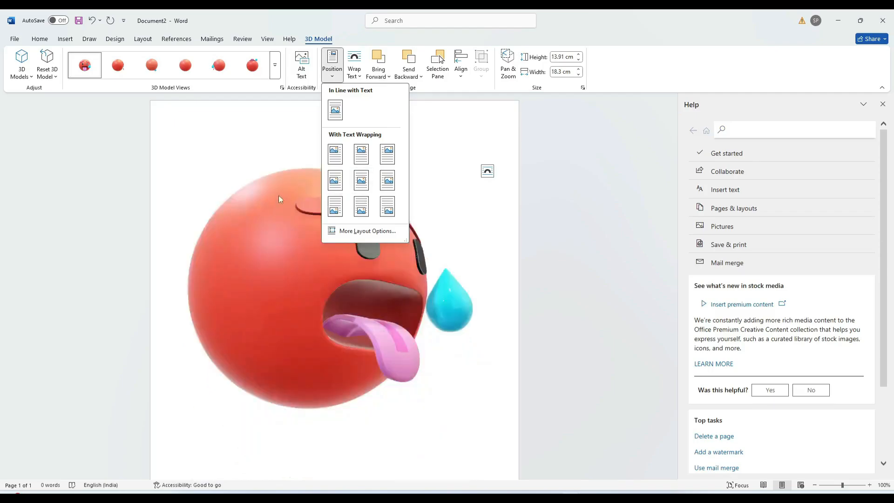
left_click(253, 150)
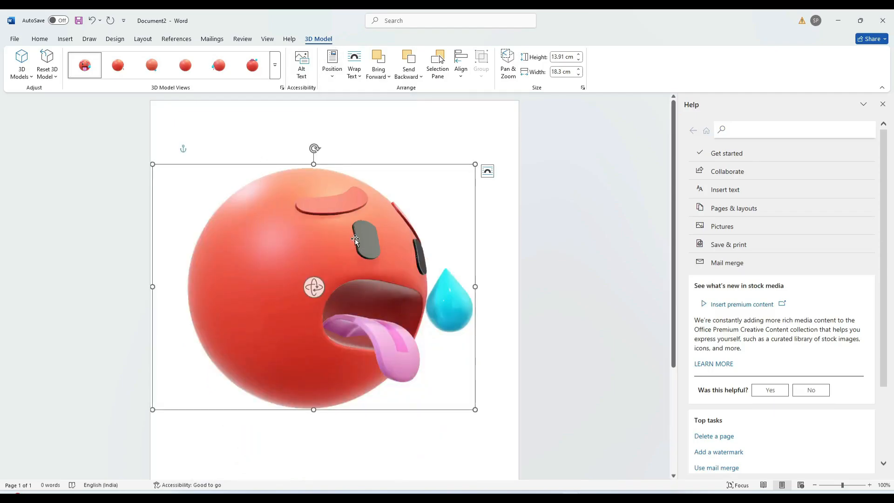
Delete the 3D emoji model and open the SmartArt graphic chooser
key("Delete")
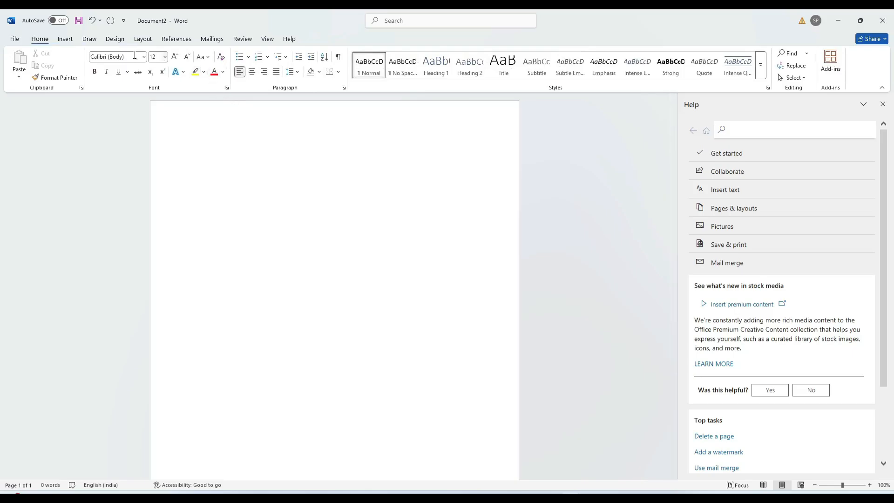
left_click(64, 41)
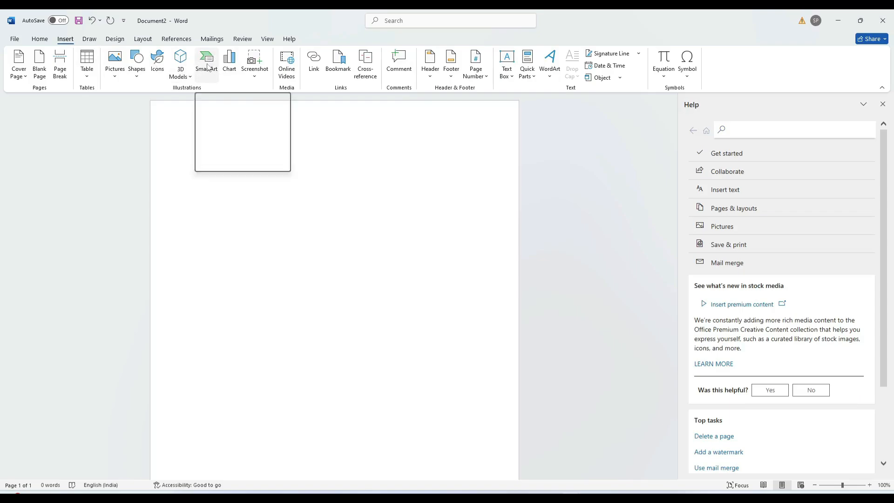
left_click(207, 67)
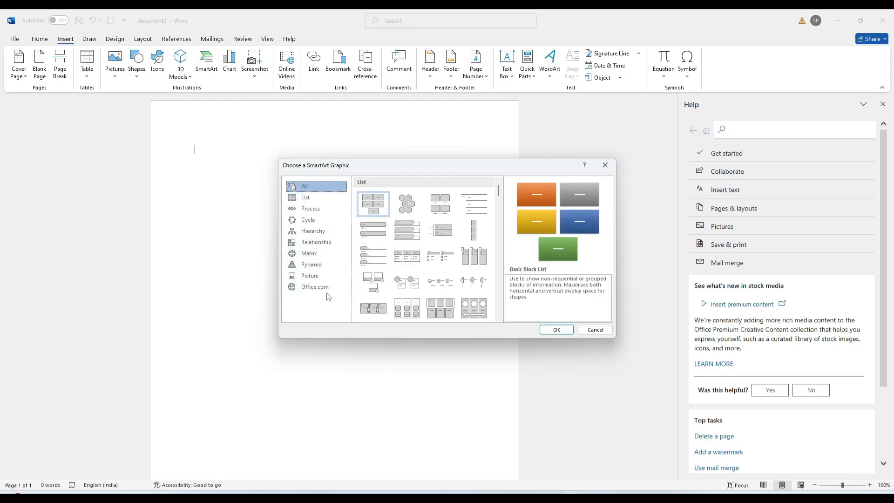
Browse the SmartArt categories and insert the Hierarchy Organization Chart layout
left_click(315, 211)
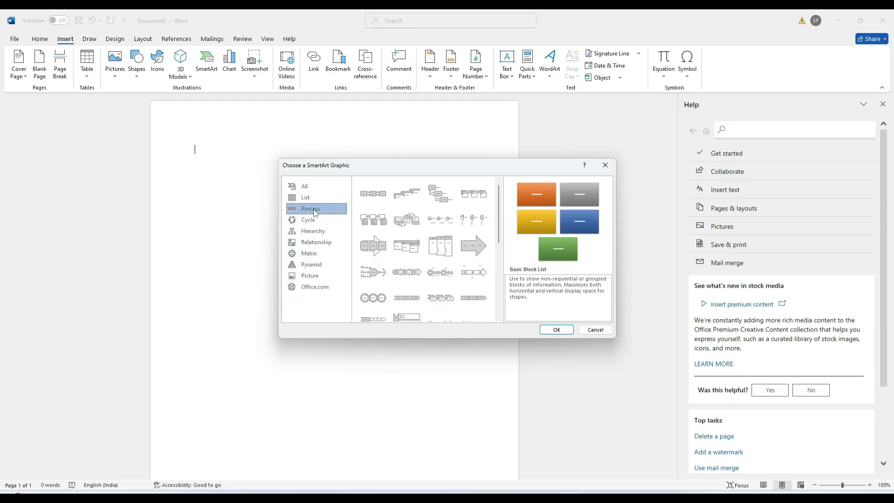
left_click(314, 224)
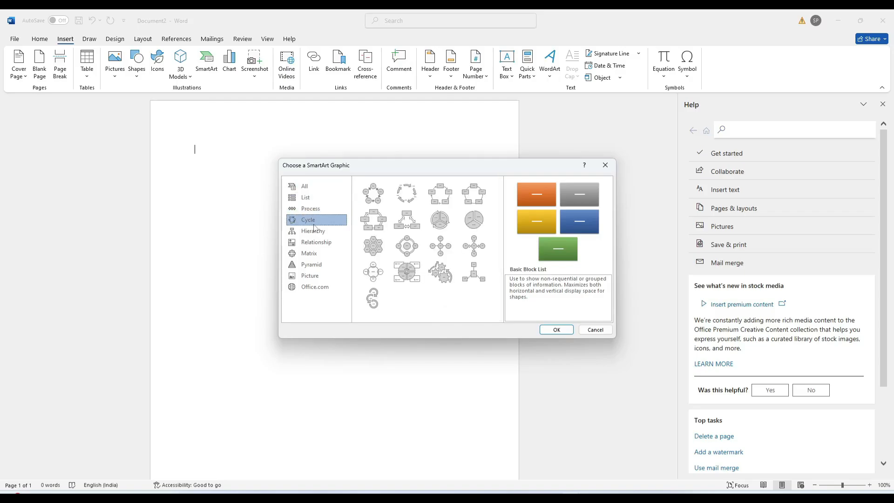
left_click(315, 232)
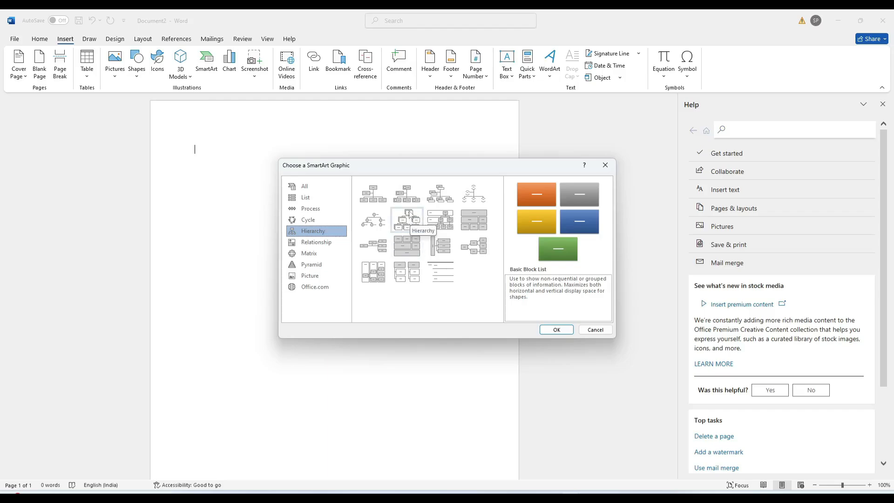
left_click(380, 199)
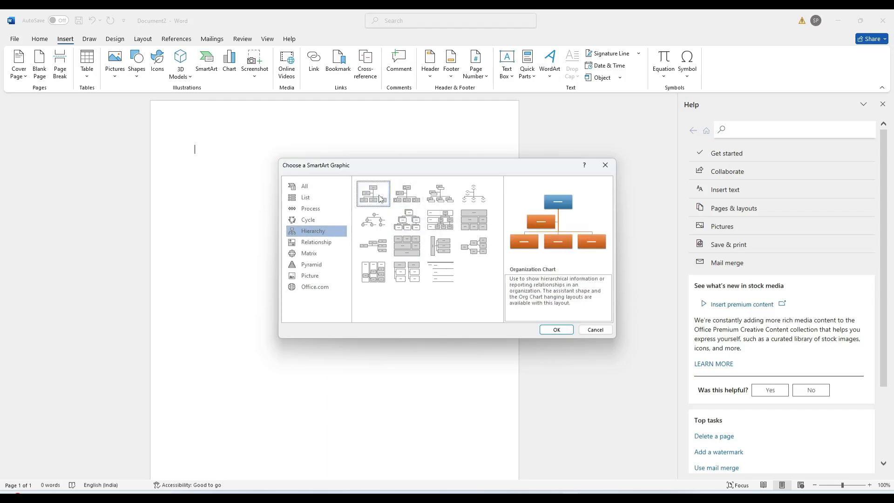
left_click(405, 224)
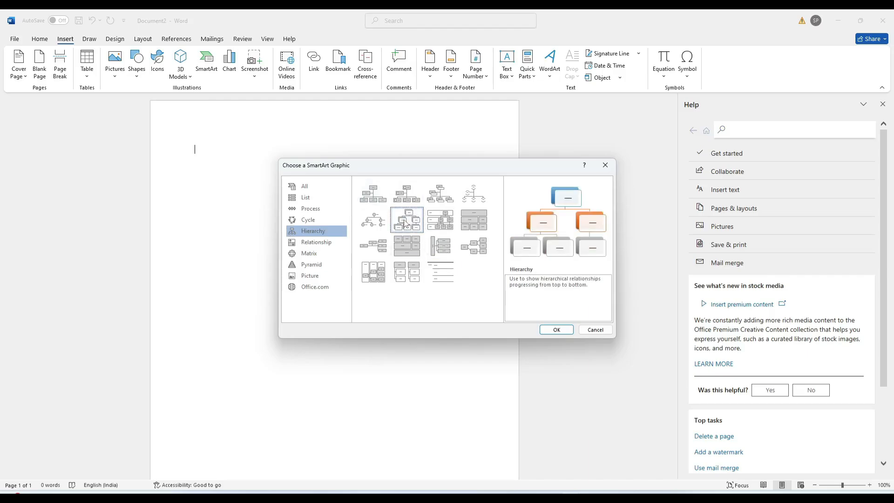
left_click(321, 243)
left_click(322, 253)
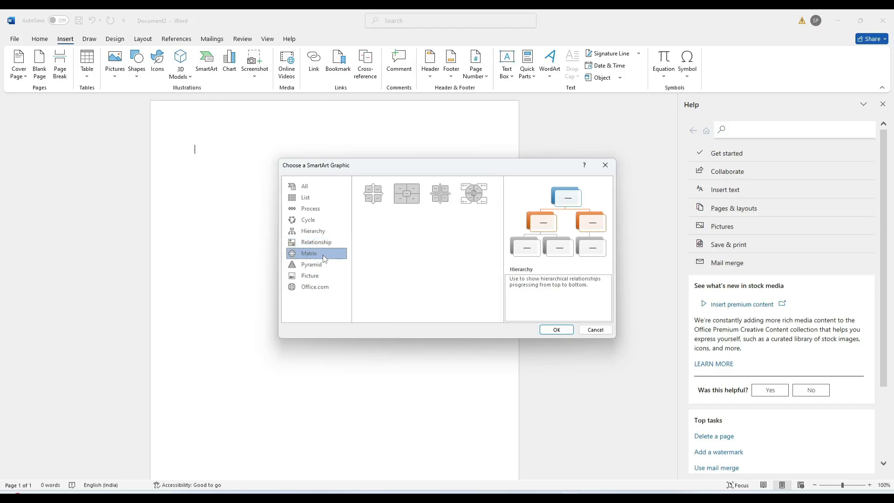
left_click(322, 265)
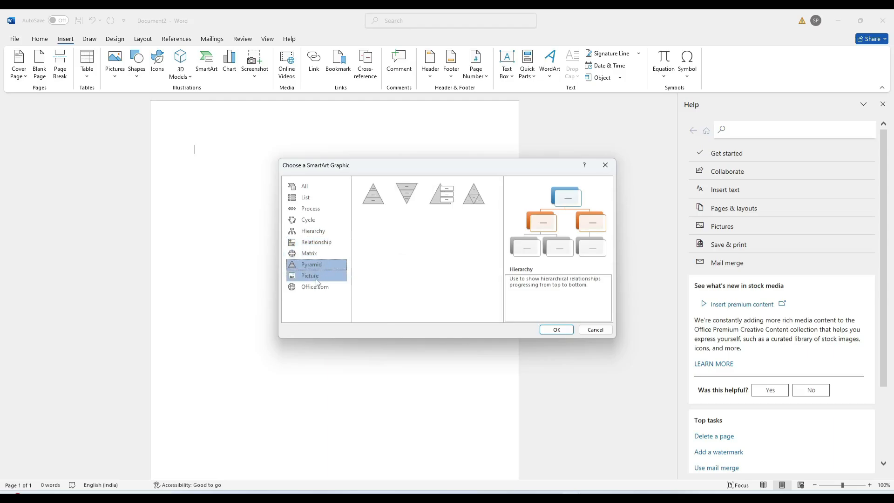
left_click(323, 275)
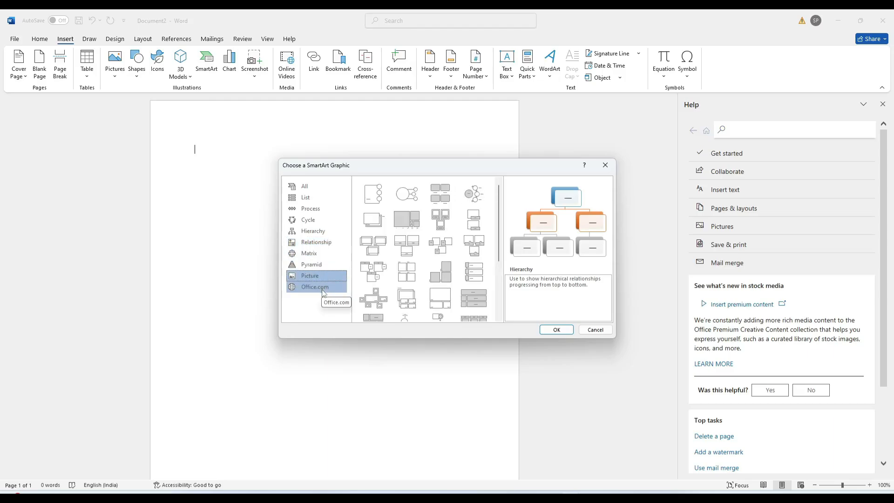
left_click(324, 293)
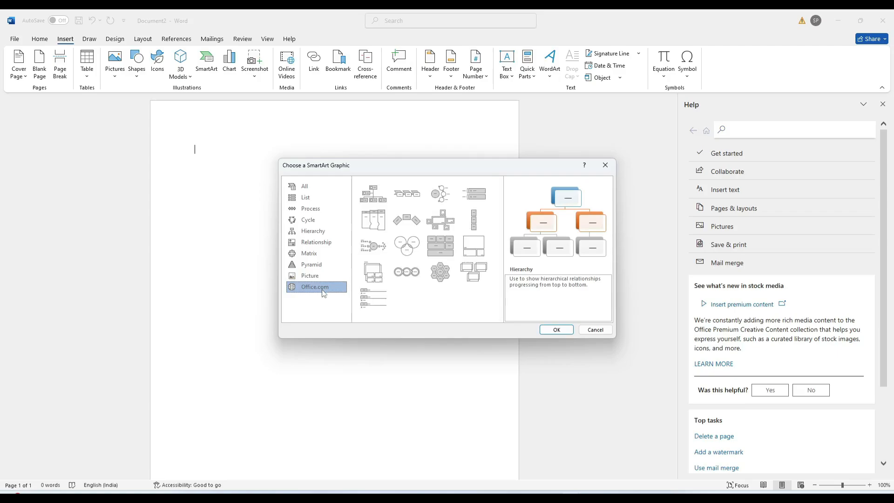
left_click(307, 233)
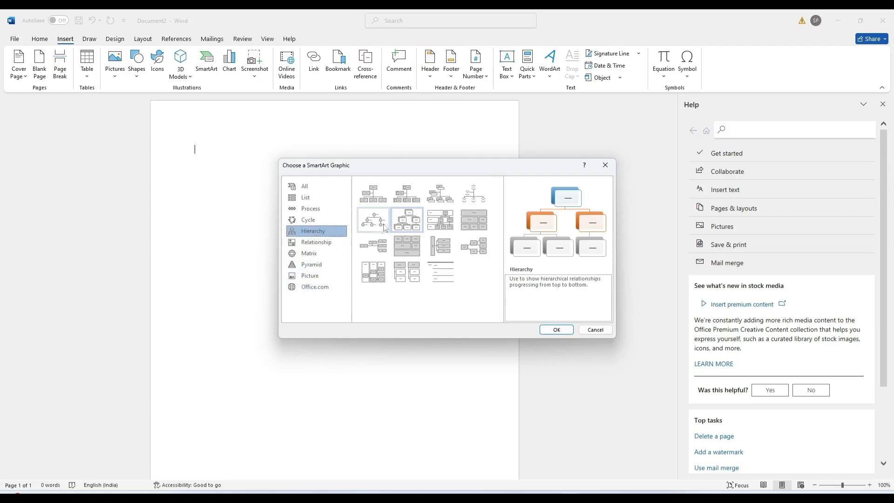
left_click(376, 194)
Insert the Organization Chart, then put a person's name in the top box and 'ram 1' in the box below
left_click(556, 329)
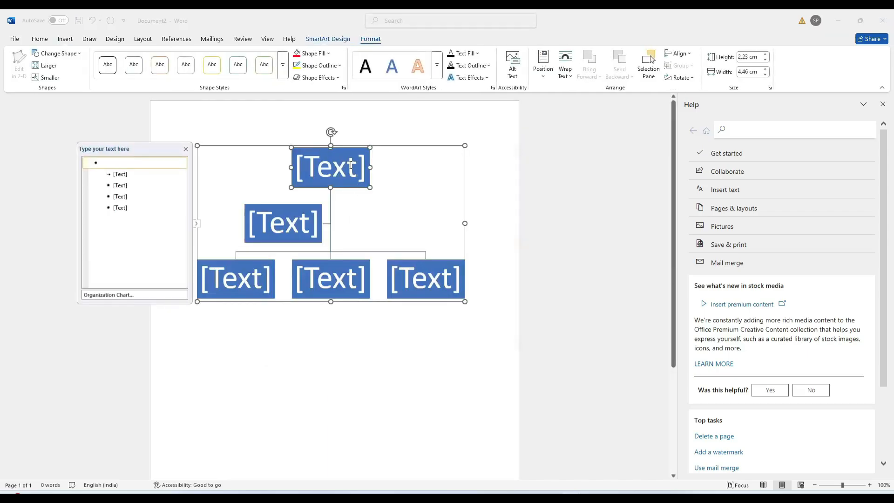
left_click(350, 165)
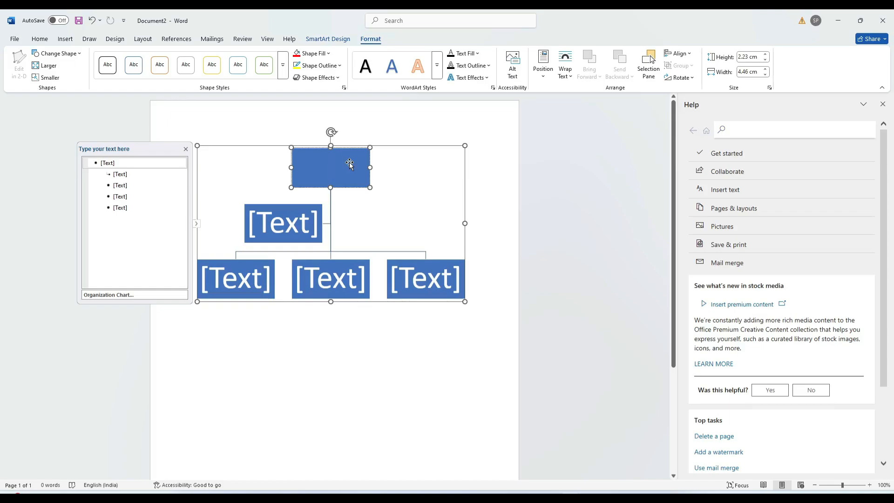
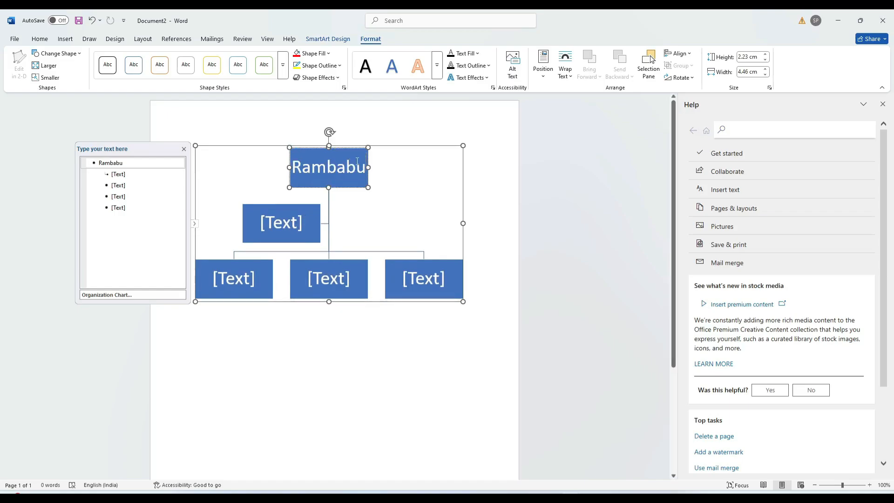
left_click(297, 221)
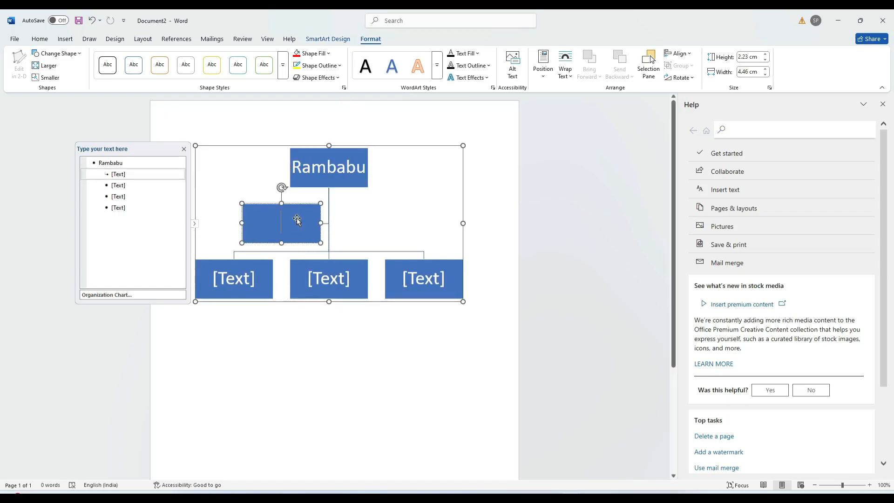
type("ram")
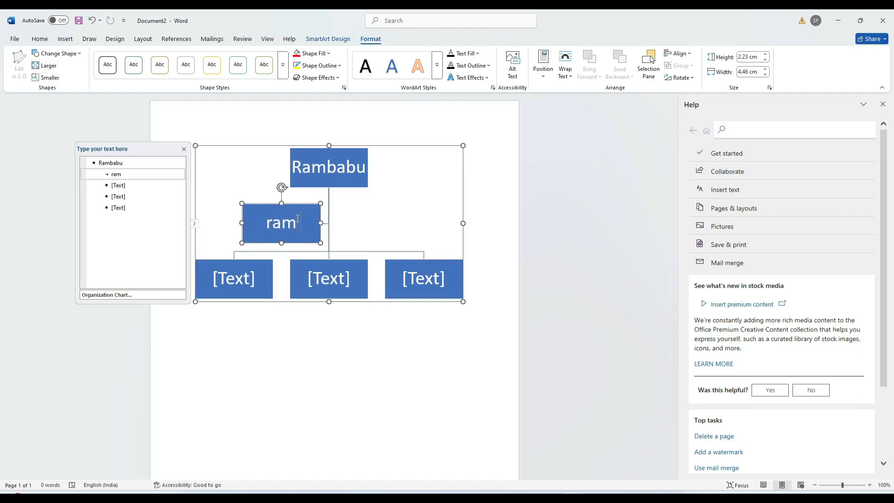
type(" 1")
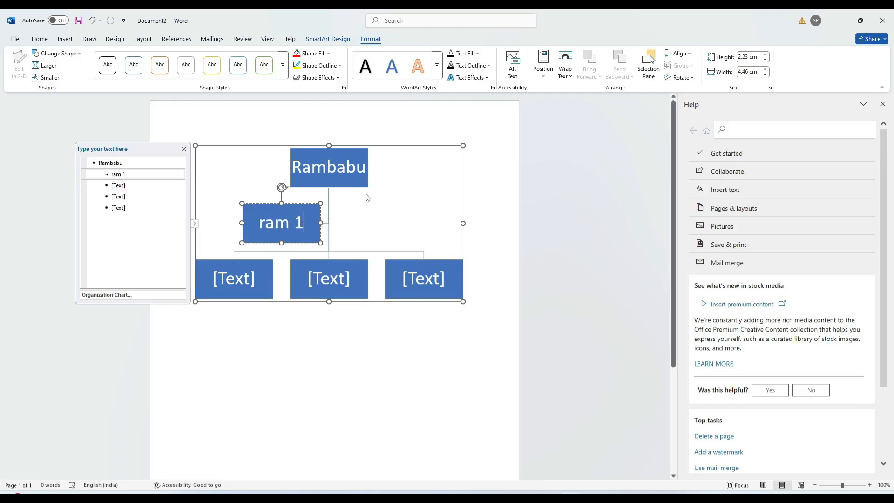
Add a new shape after the ram 1 box and label it 'ram 2'
right_click(303, 226)
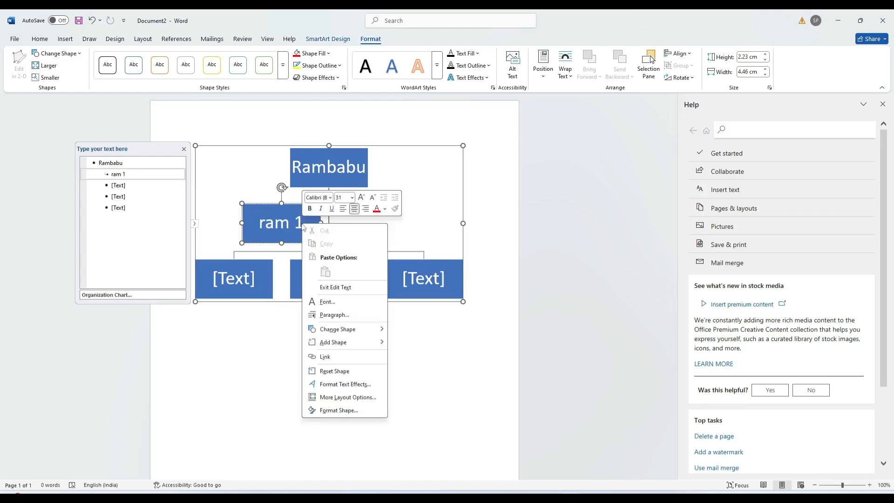
mouse_move(326, 344)
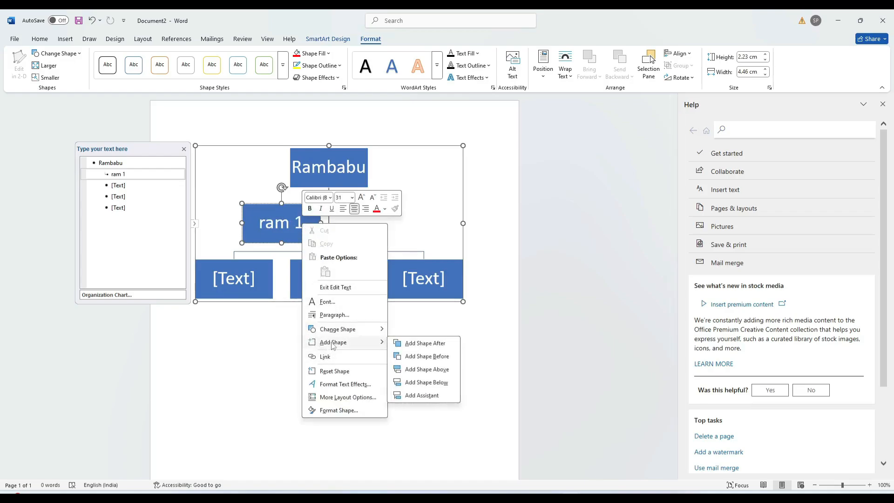
left_click(443, 345)
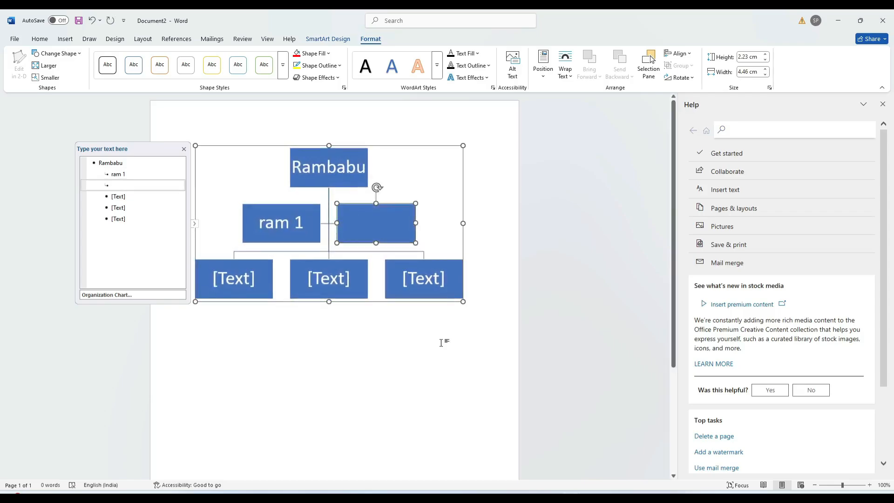
right_click(383, 227)
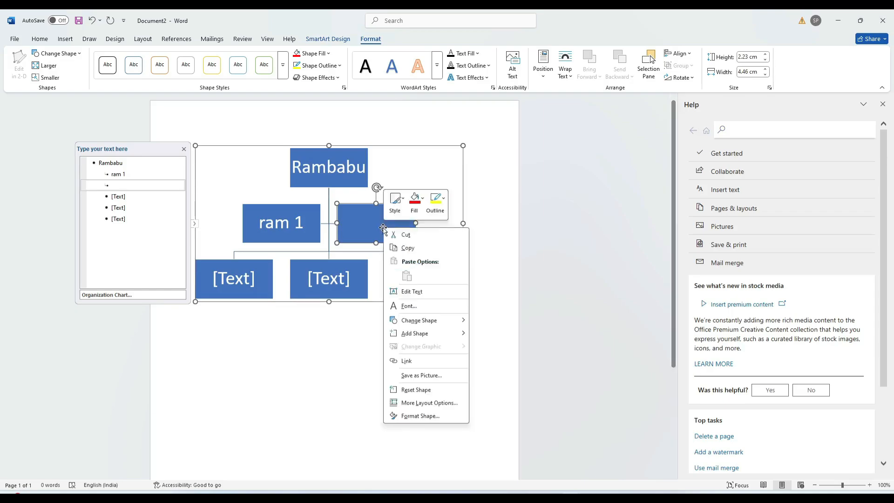
left_click(368, 221)
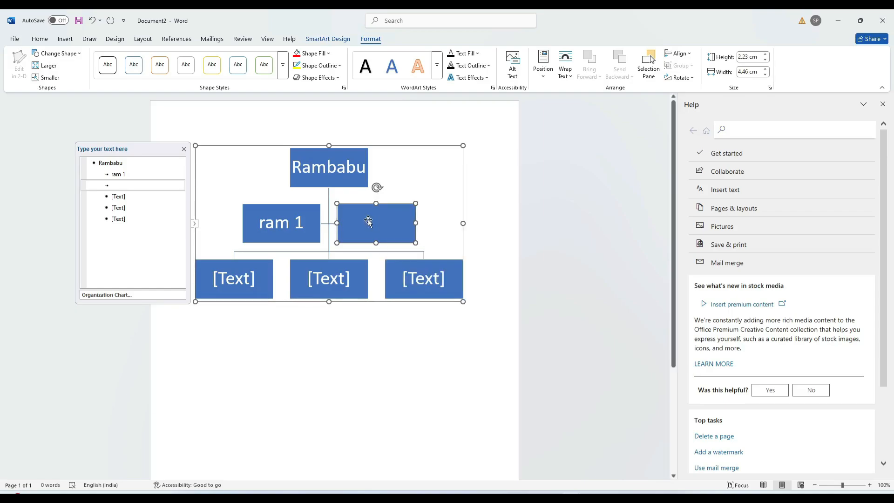
type("r")
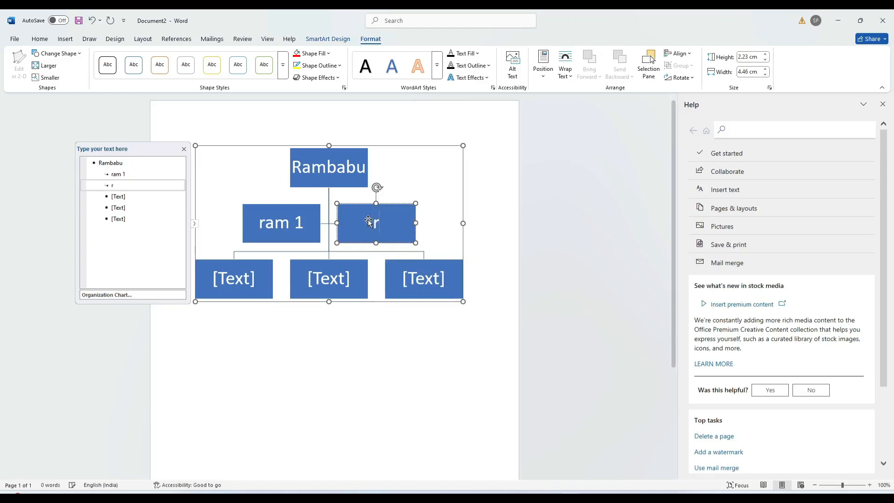
type("am")
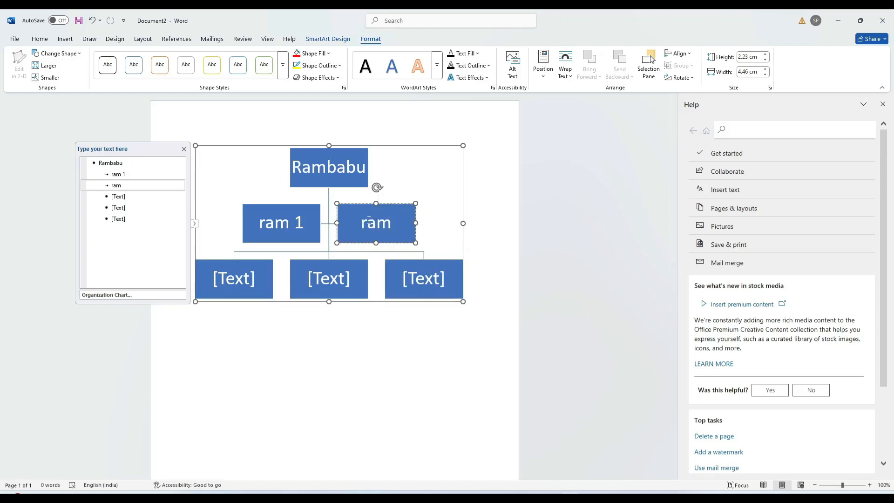
type(" 2")
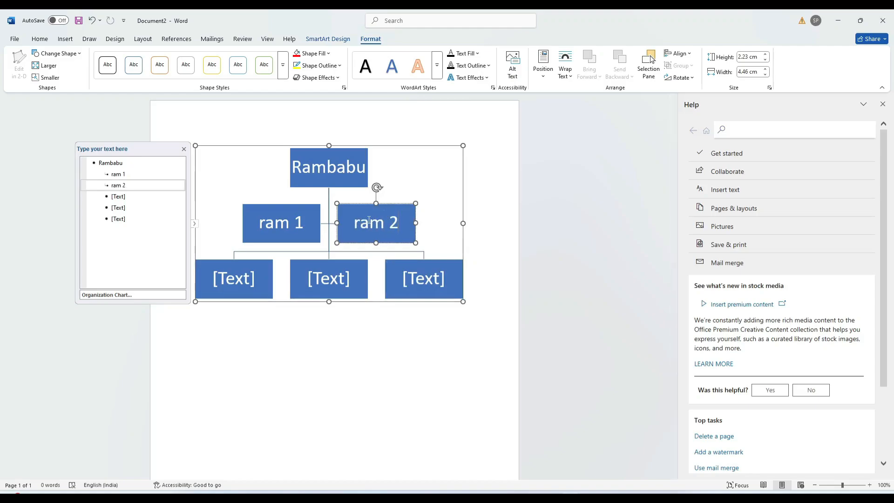
Label the three bottom boxes 'ram 3', 'ram 4' and 'ram 5'
right_click(237, 281)
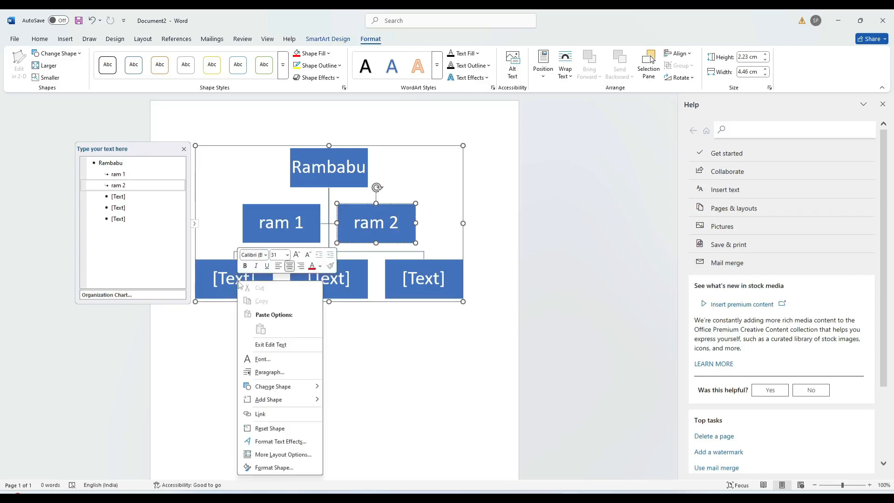
left_click(239, 282)
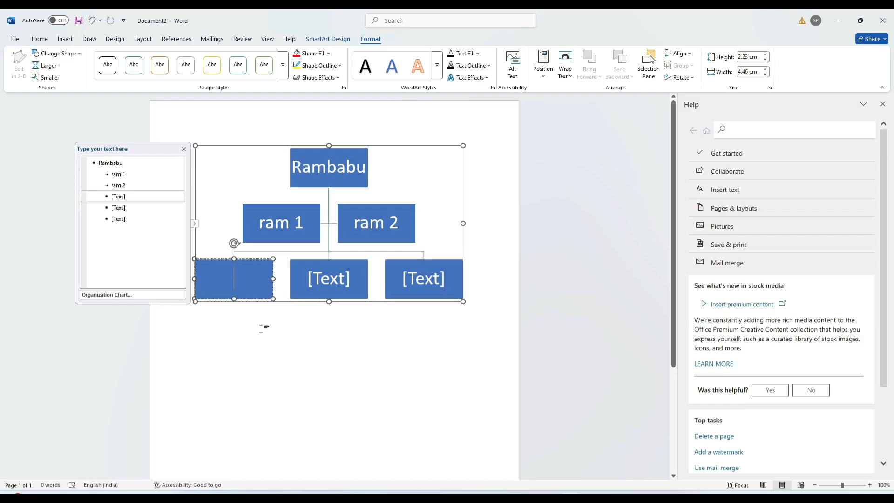
type("ram")
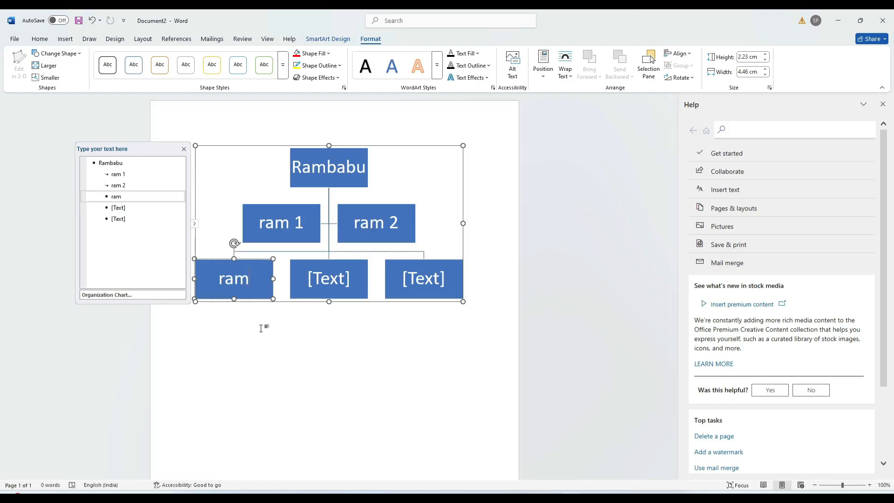
type(" 3")
right_click(320, 284)
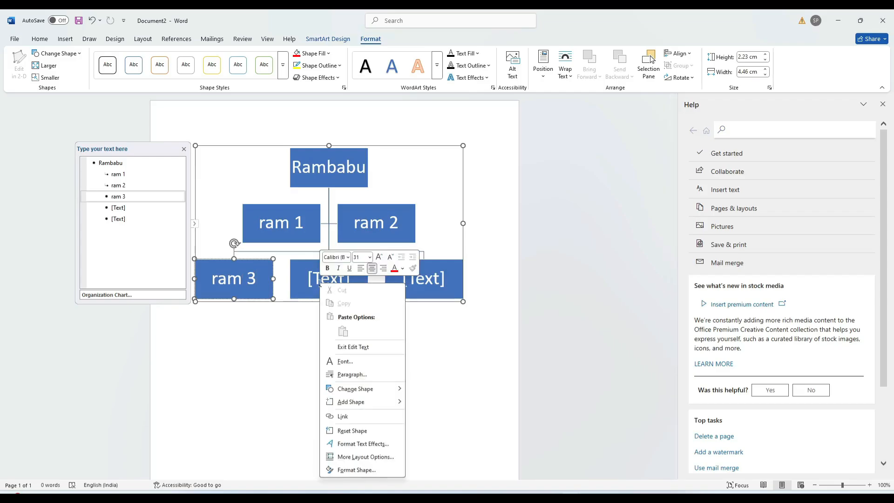
left_click(318, 279)
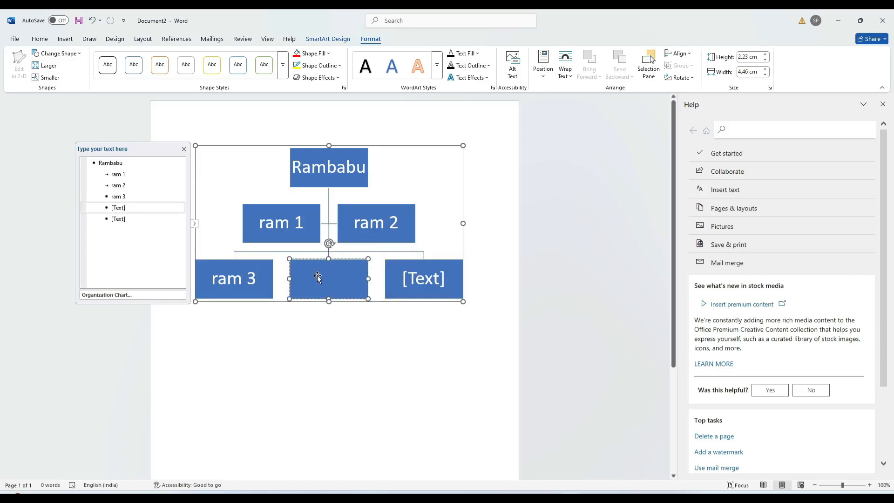
type("ram ")
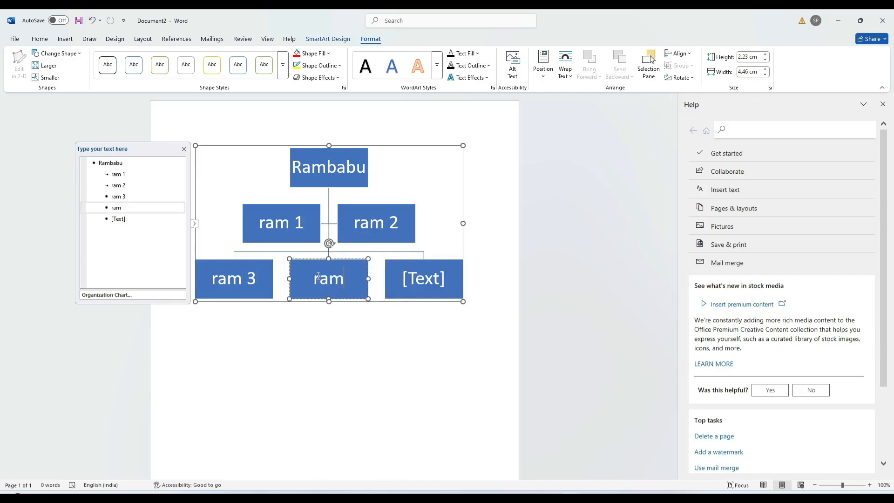
type("4")
left_click(400, 276)
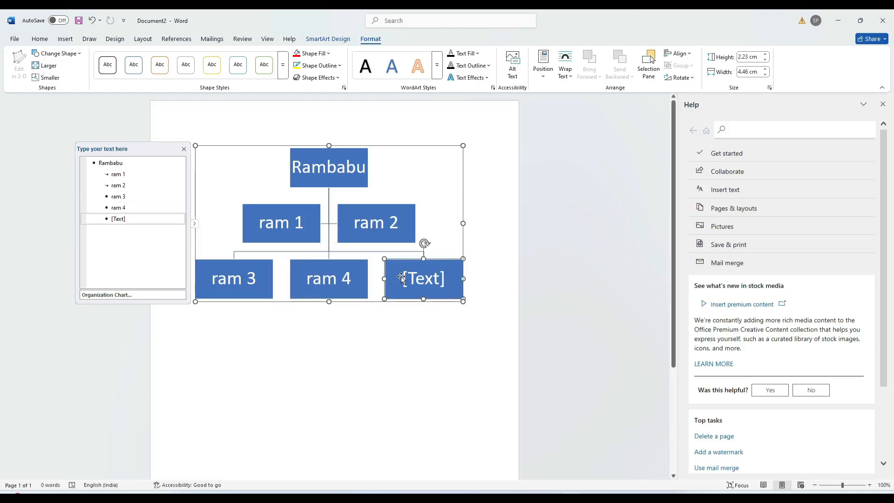
type("ram")
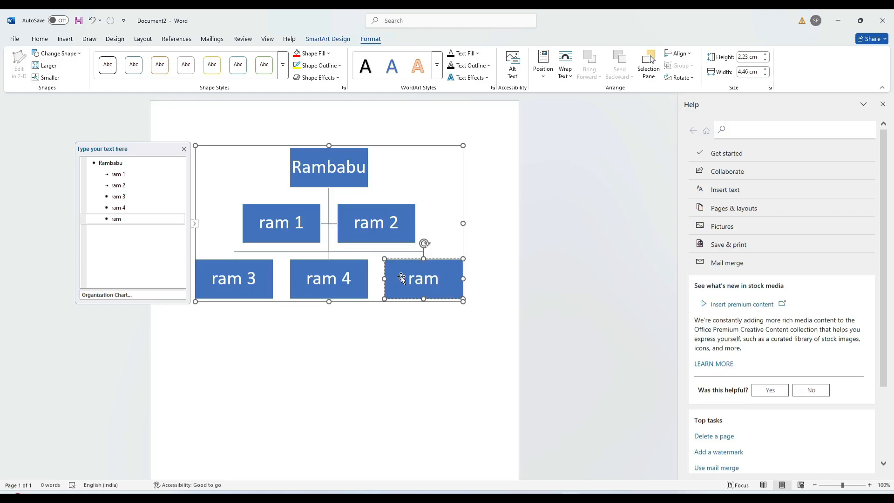
type(" 5")
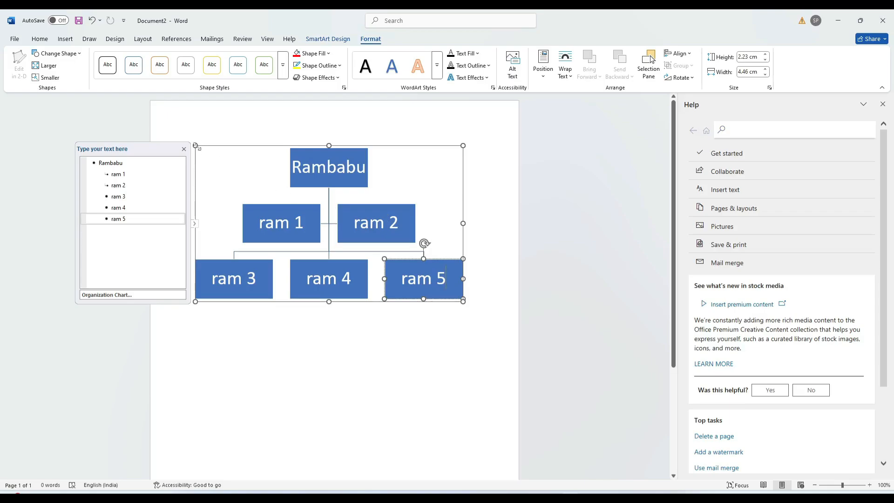
Close the text pane and delete the whole org chart, leaving the page blank
left_click(183, 149)
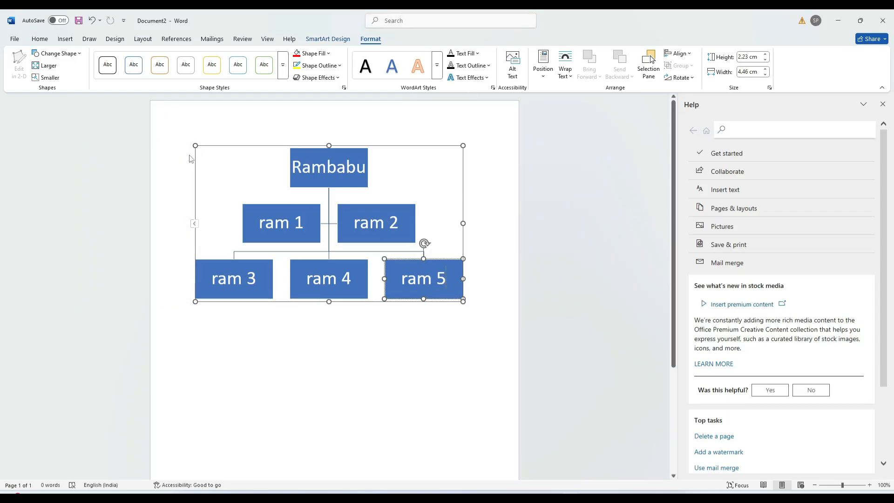
left_click(328, 201)
key("Delete")
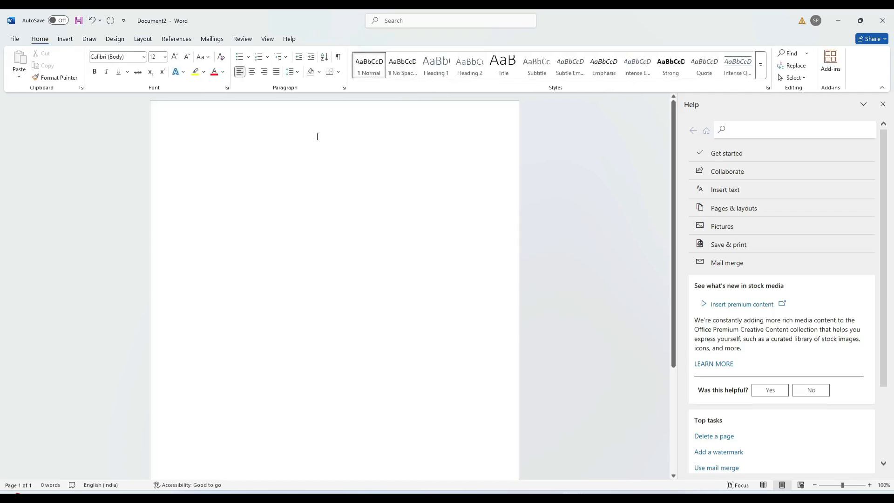
left_click(65, 39)
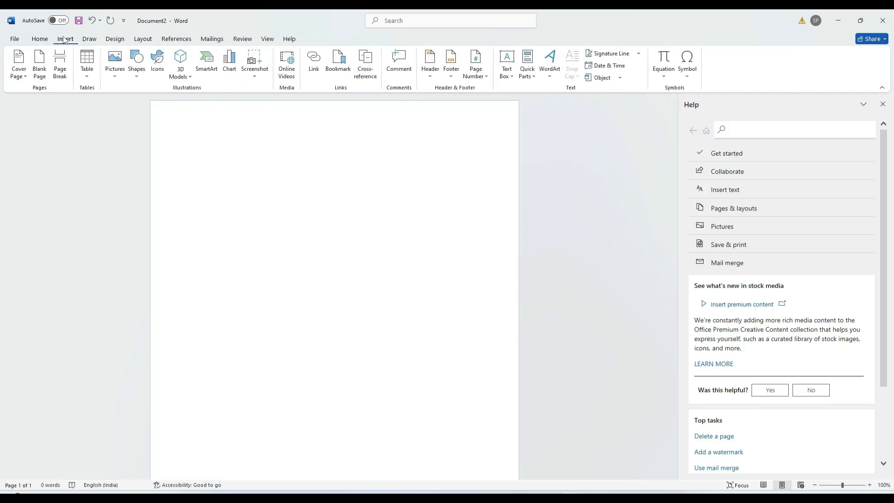
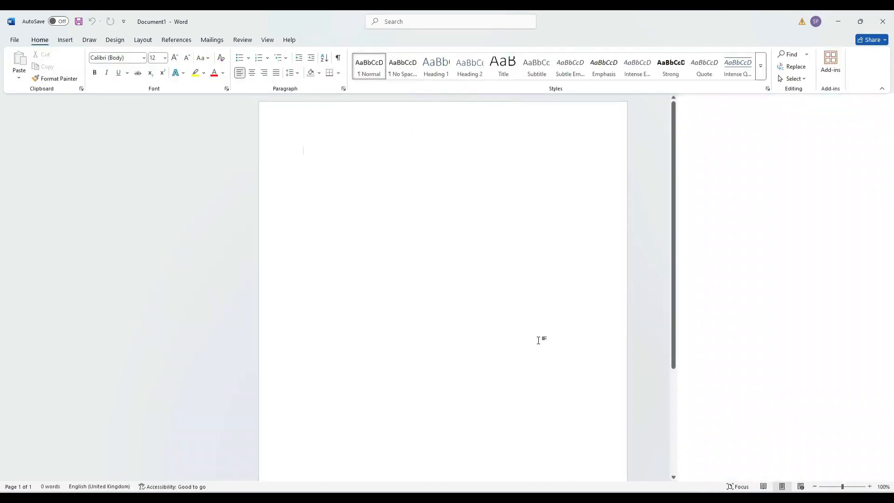
Preview the stacked and 3-D column chart styles, settling back on Clustered Column
key("F1")
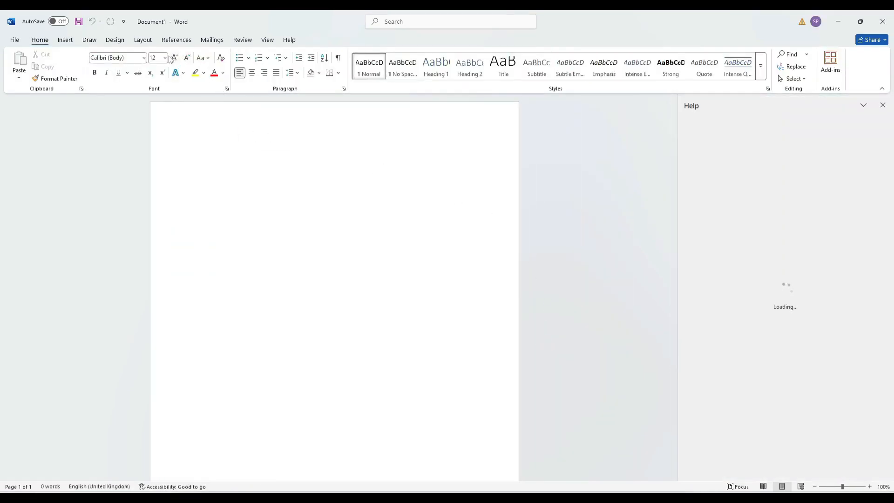
left_click(70, 41)
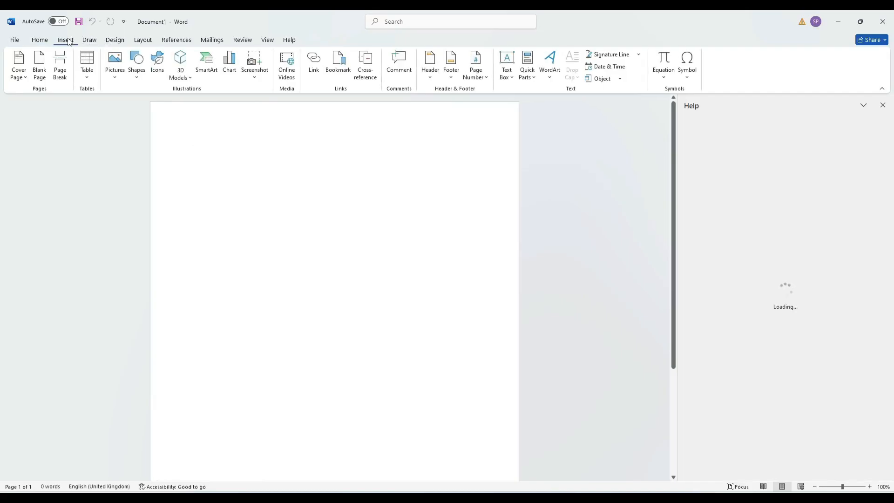
left_click(229, 64)
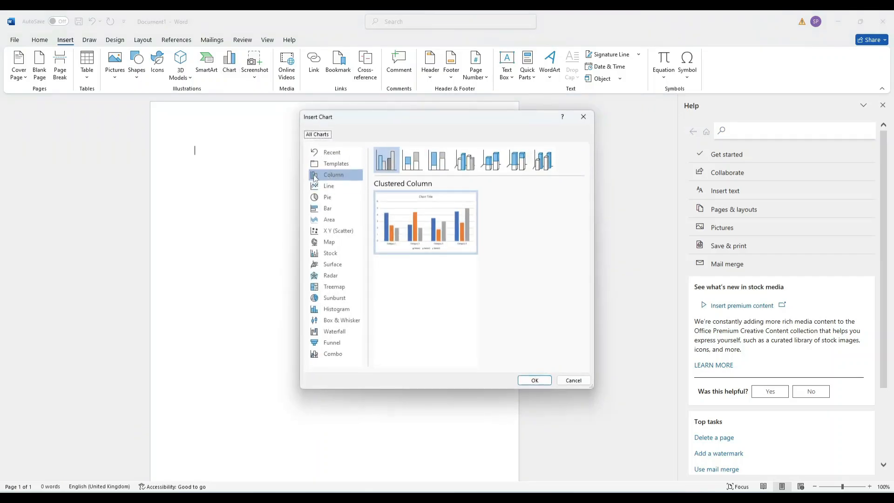
left_click(414, 160)
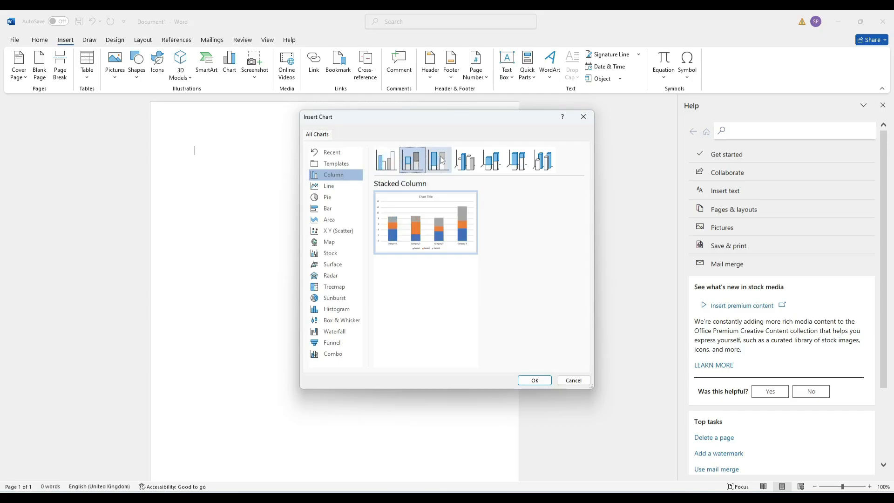
left_click(441, 160)
left_click(469, 162)
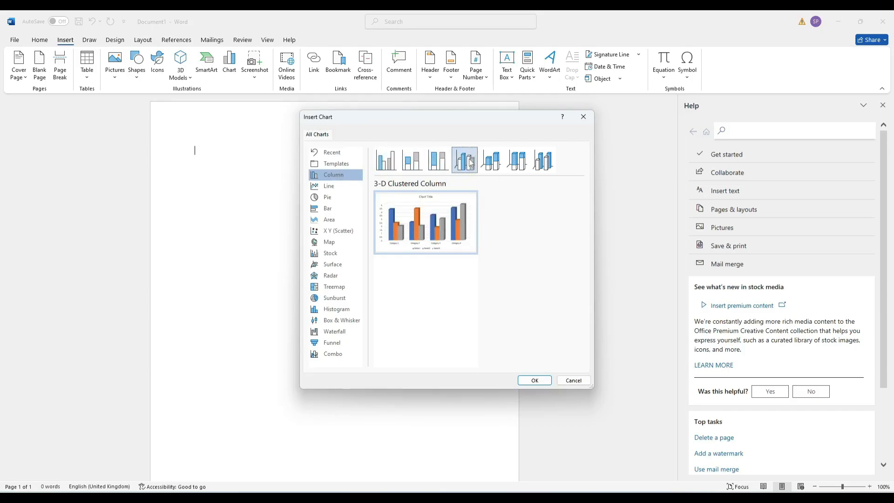
left_click(492, 161)
left_click(524, 163)
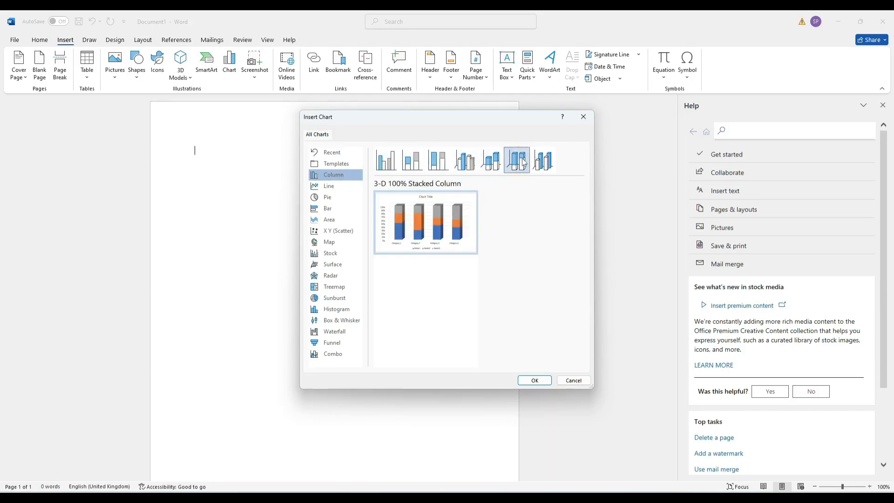
left_click(553, 162)
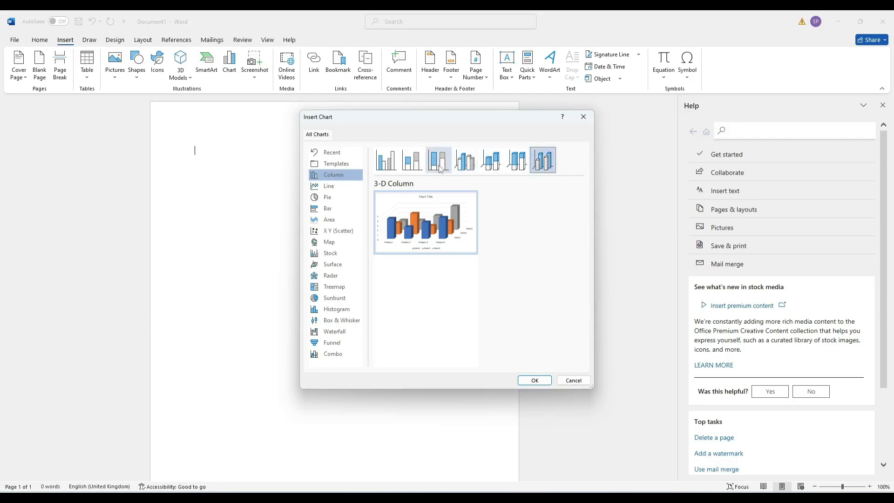
left_click(391, 164)
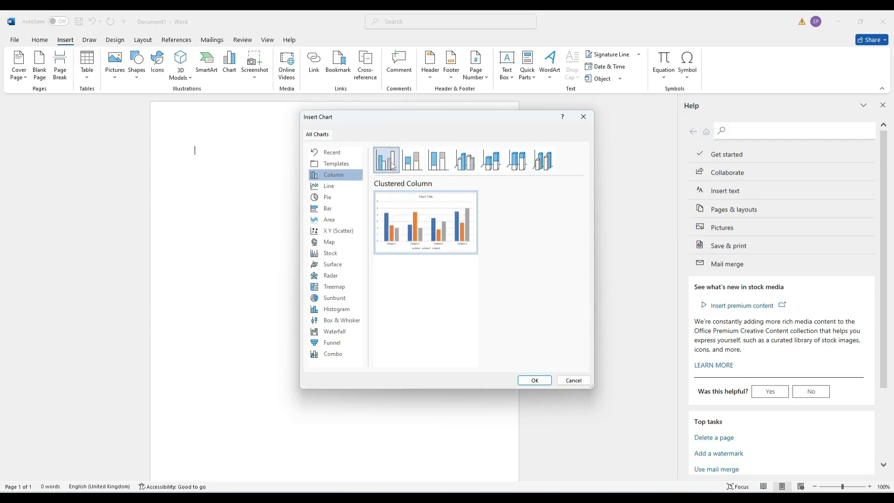
Insert the Clustered Column chart, then delete it from the page
left_click(530, 380)
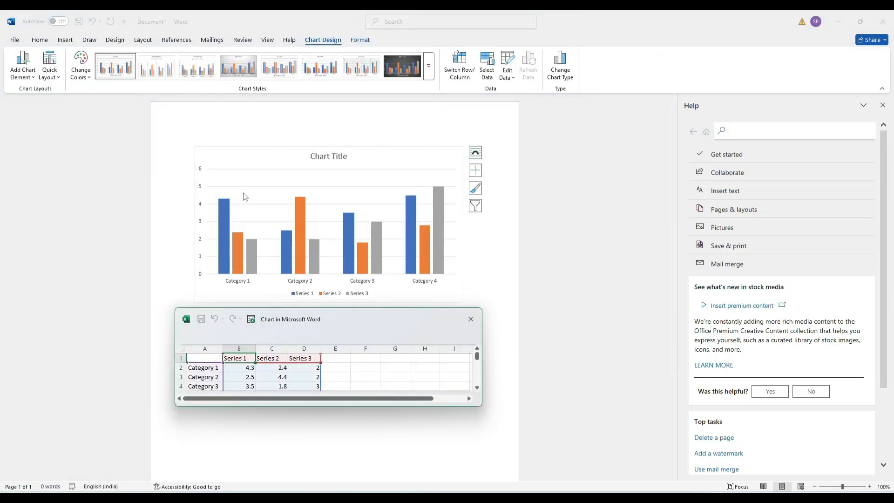
left_click(357, 191)
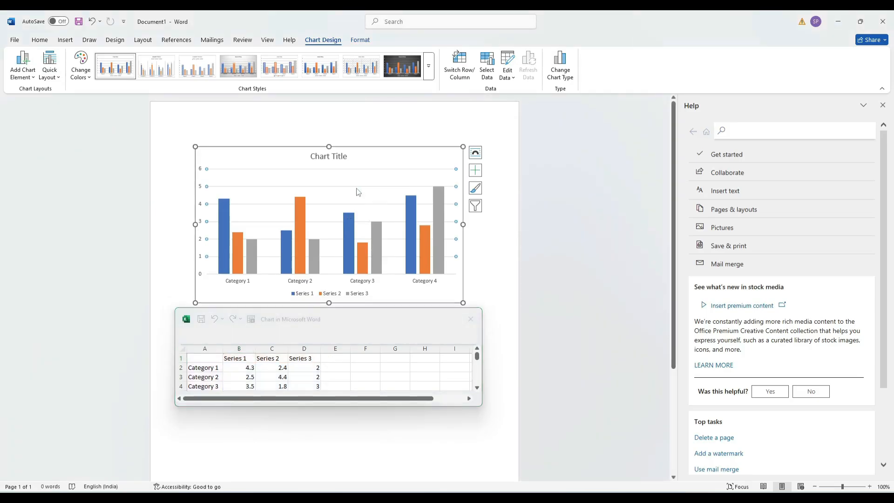
key("Delete")
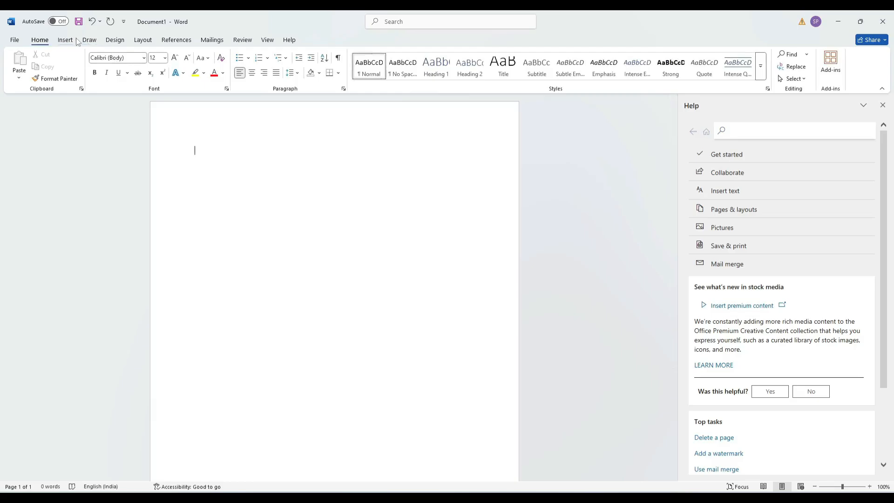
Browse the Line, Pie, Area and Map chart types in the Insert Chart dialog
left_click(75, 40)
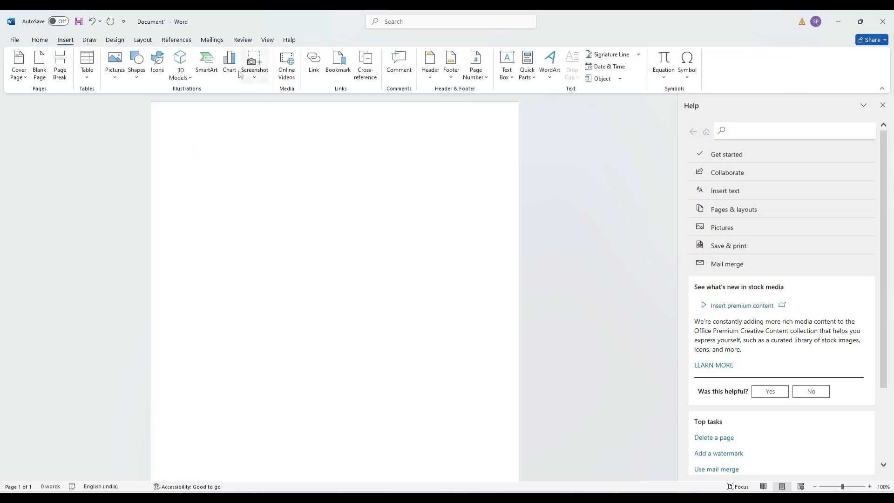
left_click(230, 68)
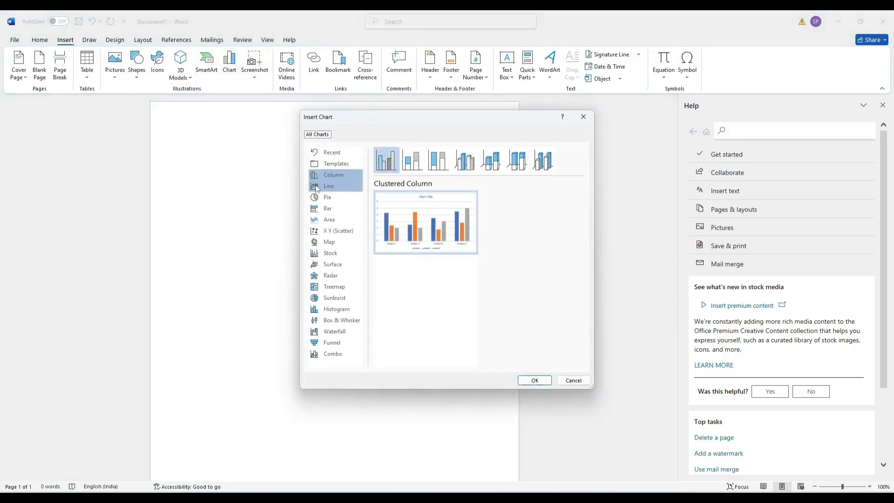
left_click(339, 190)
mouse_move(431, 239)
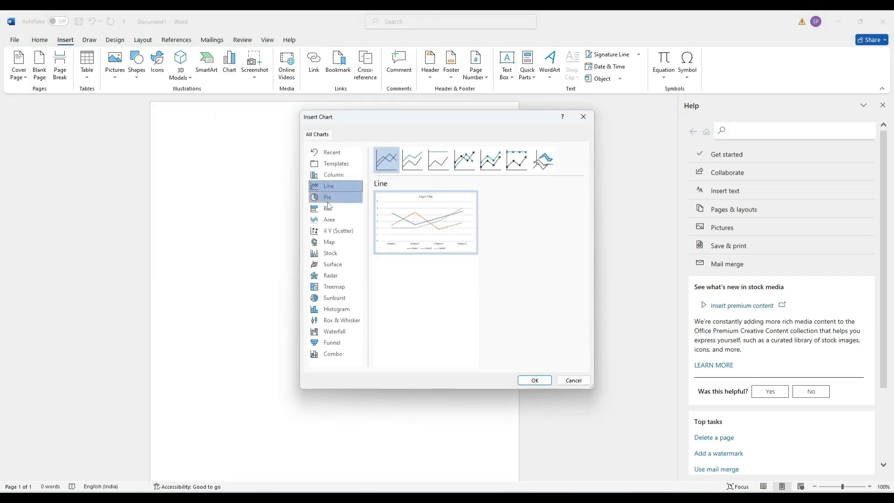
left_click(328, 200)
mouse_move(463, 213)
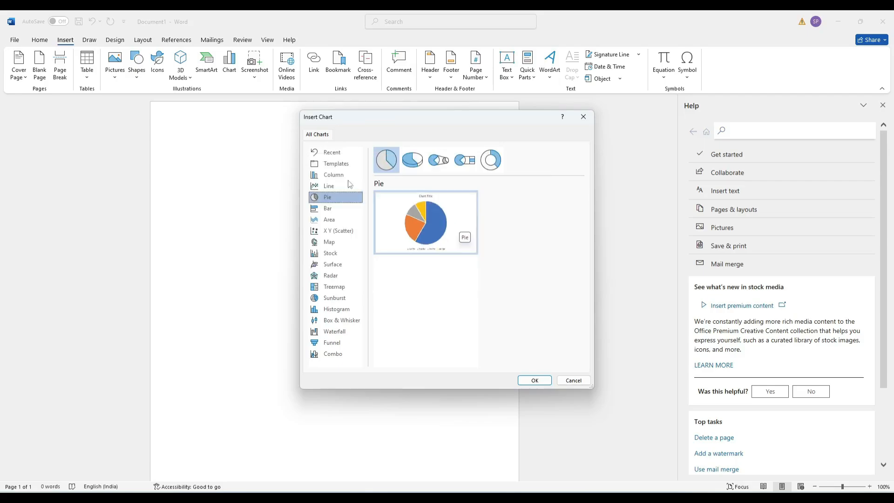
left_click(337, 220)
mouse_move(463, 215)
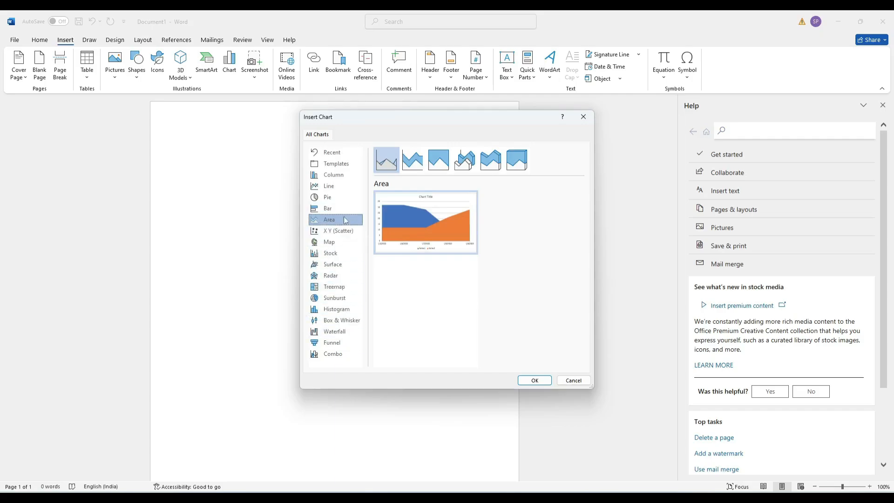
left_click(329, 241)
mouse_move(399, 219)
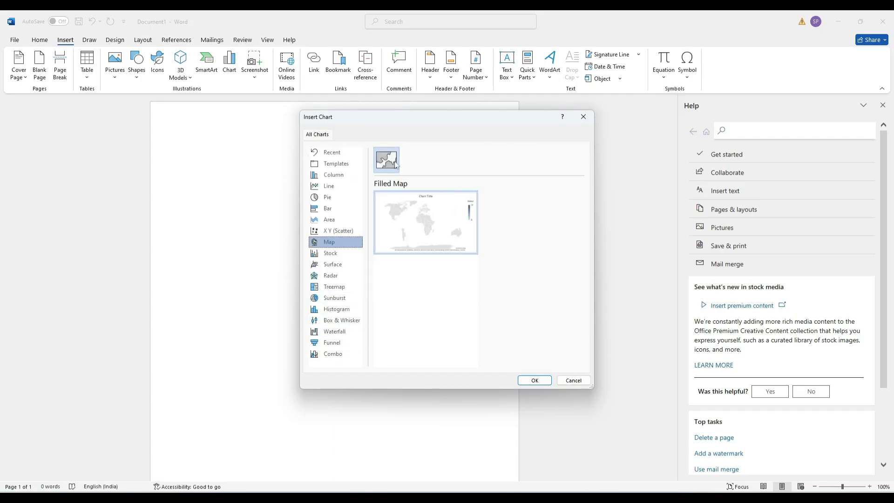
mouse_move(432, 203)
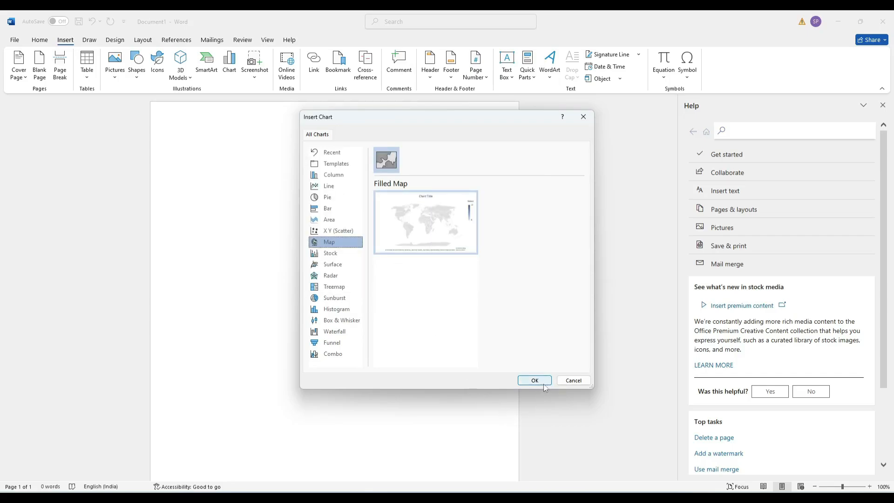
Insert a Filled Map chart, then undo it
left_click(531, 383)
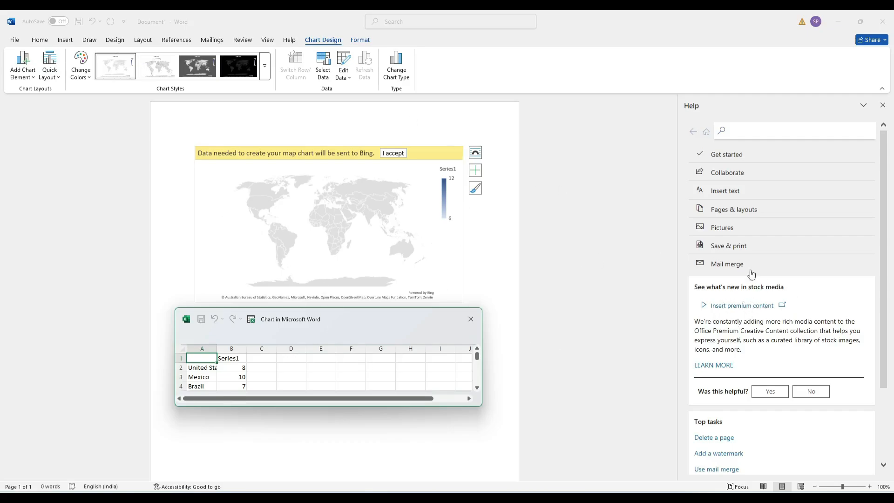
left_click(372, 207)
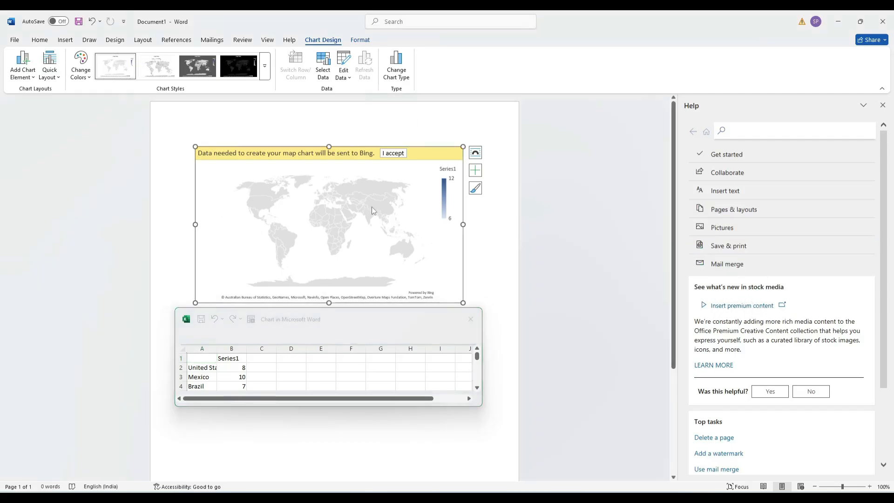
key("ctrl+z")
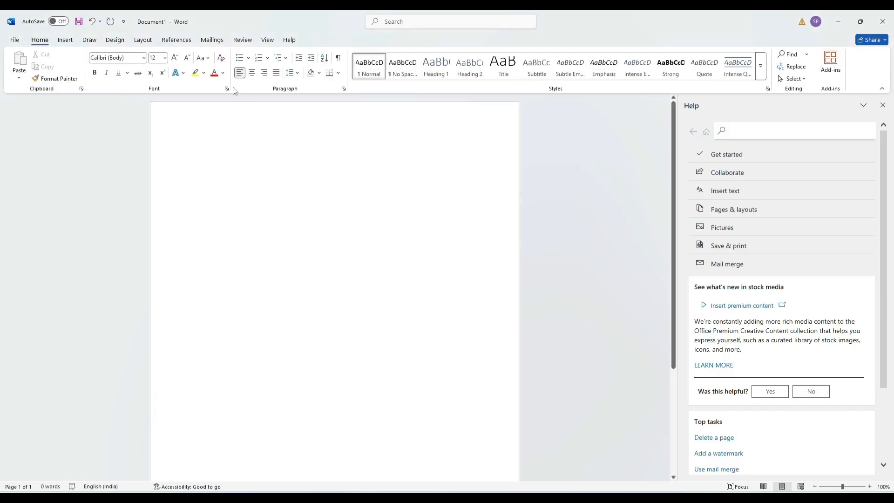
Start an Insert > Screenshot > Screen Clipping, then cancel it with Esc
left_click(65, 40)
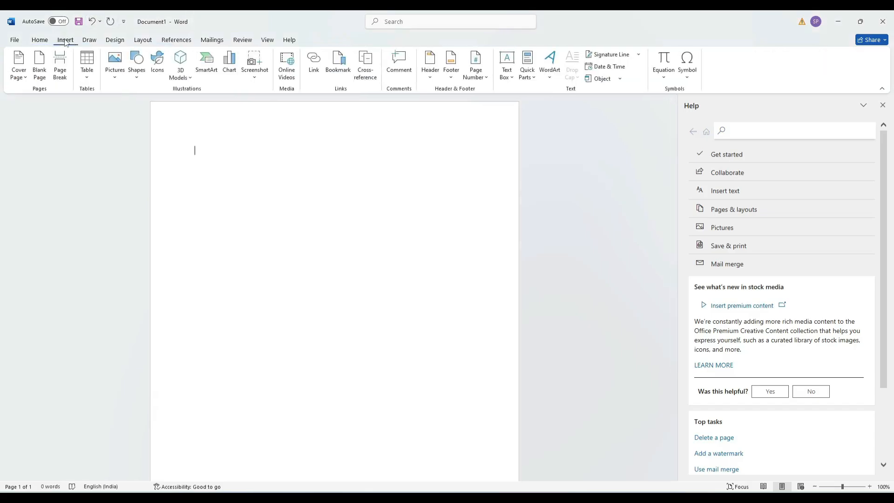
left_click(255, 79)
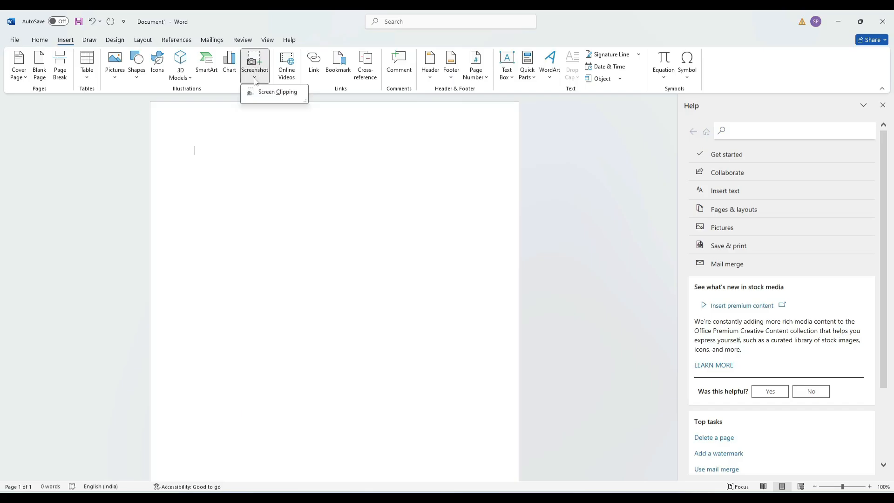
left_click(272, 93)
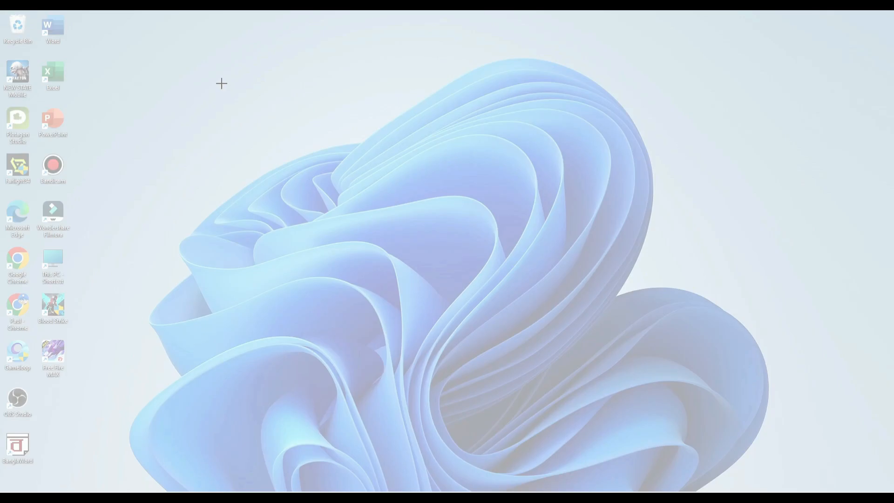
key("Escape")
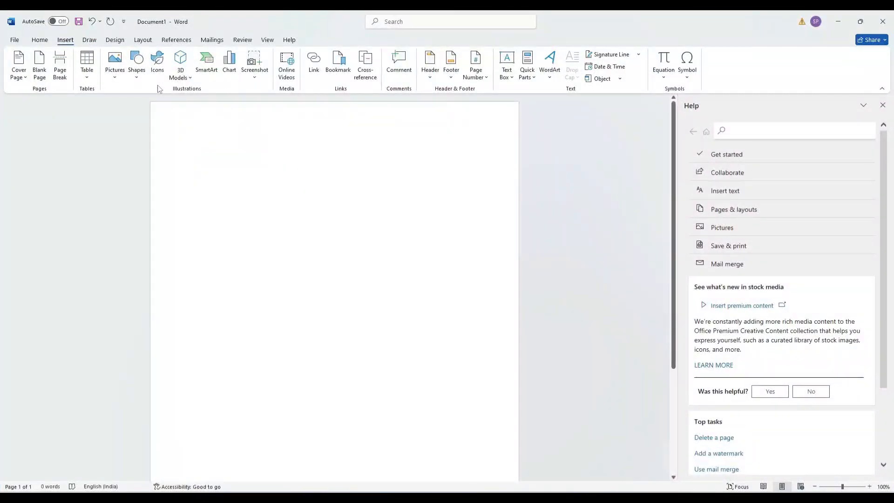
Screen-clip the desktop's top-left region with its icons and wallpaper onto the page
left_click(255, 77)
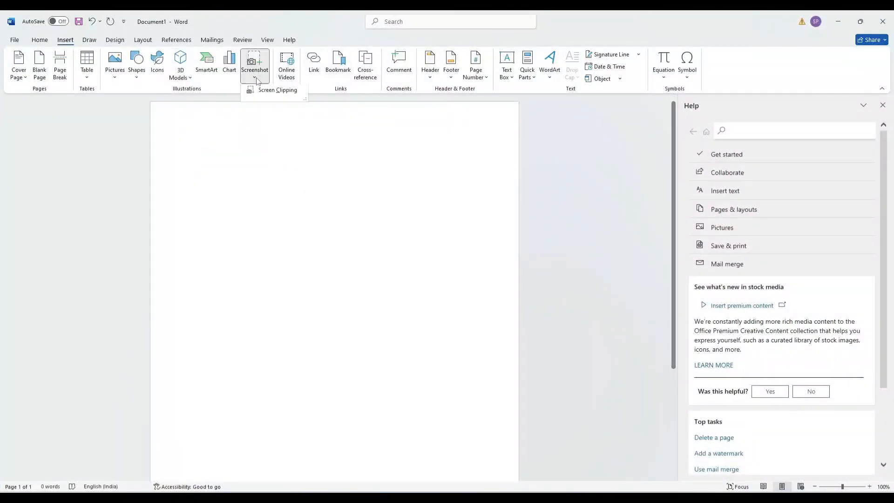
left_click(276, 92)
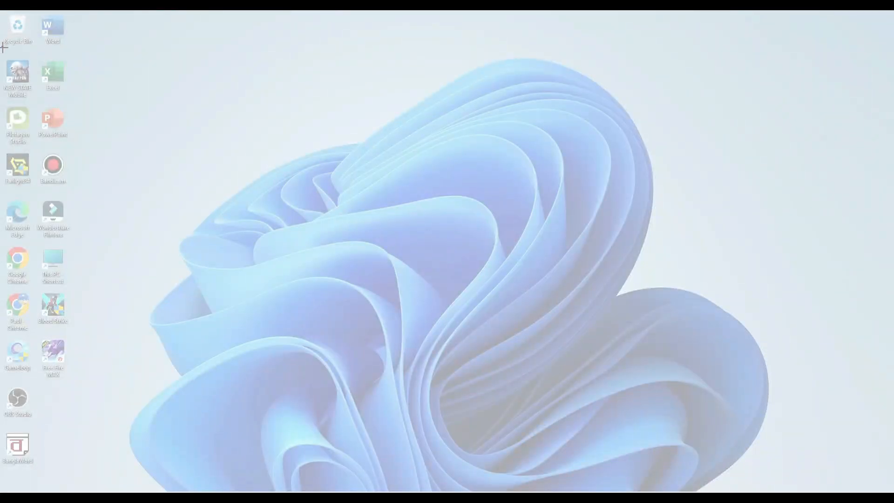
left_click_drag(4, 47, 341, 286)
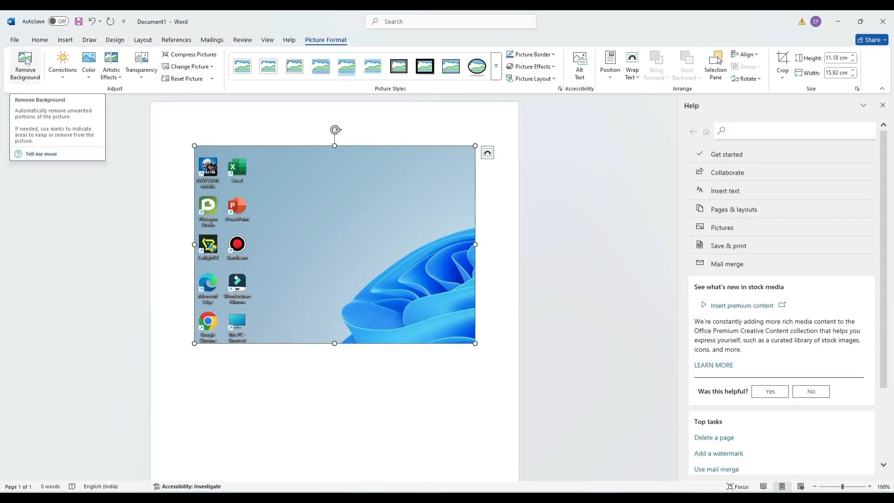
Remove the picture's background, then reopen Background Removal and discard all changes
left_click(25, 59)
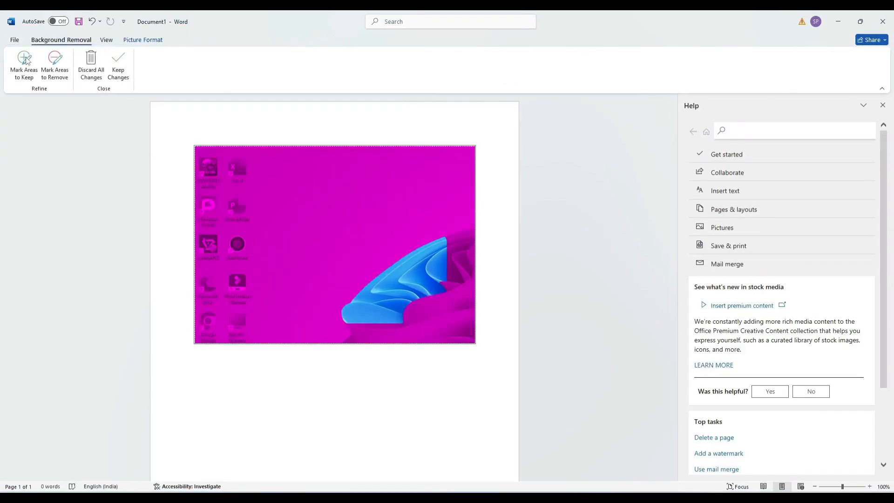
left_click(119, 65)
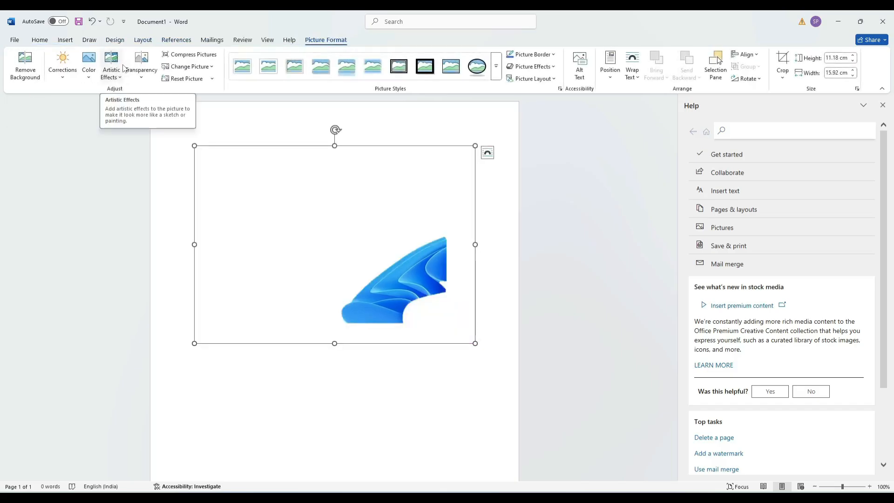
left_click(25, 63)
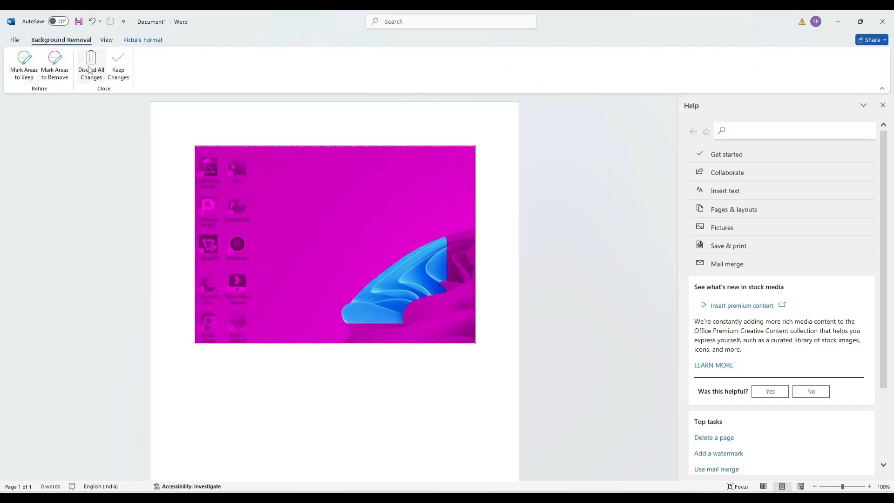
left_click(90, 68)
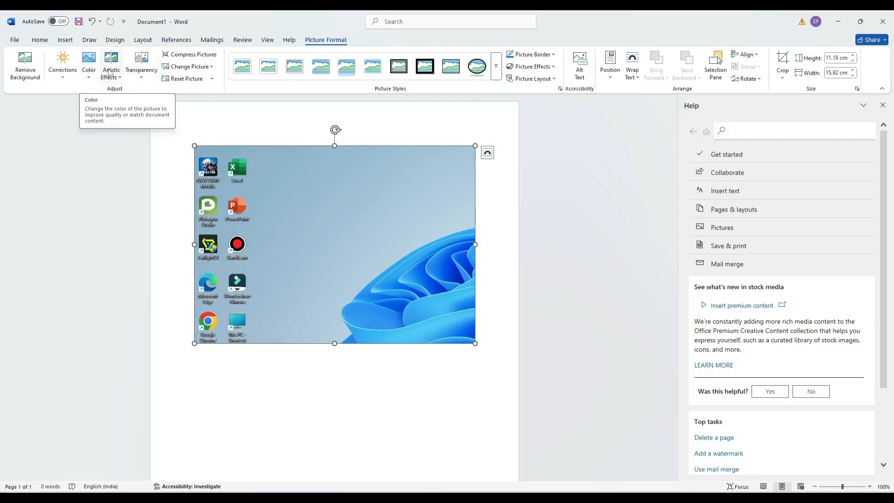
Browse the Corrections, Color, Artistic Effects and Transparency galleries without applying any
left_click(66, 81)
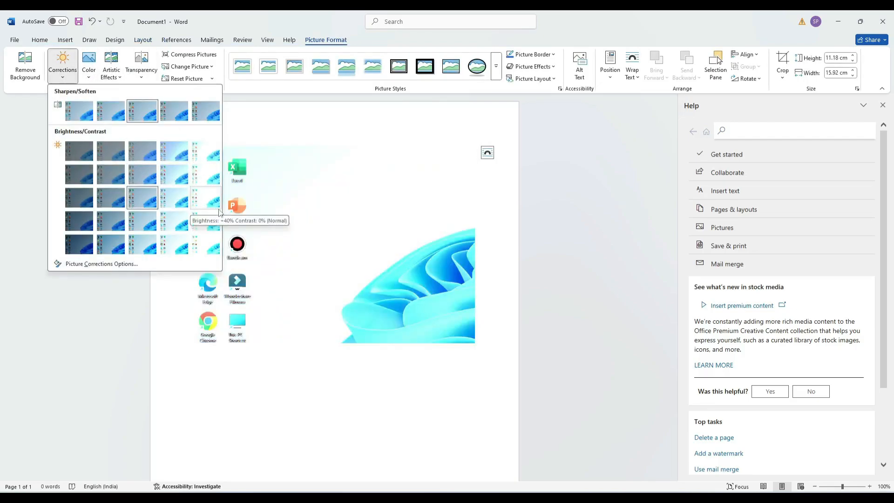
left_click(89, 72)
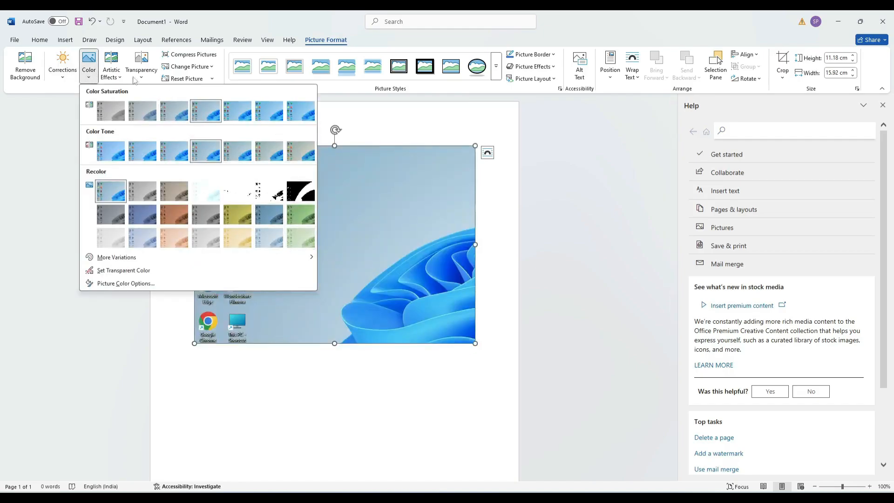
left_click(122, 78)
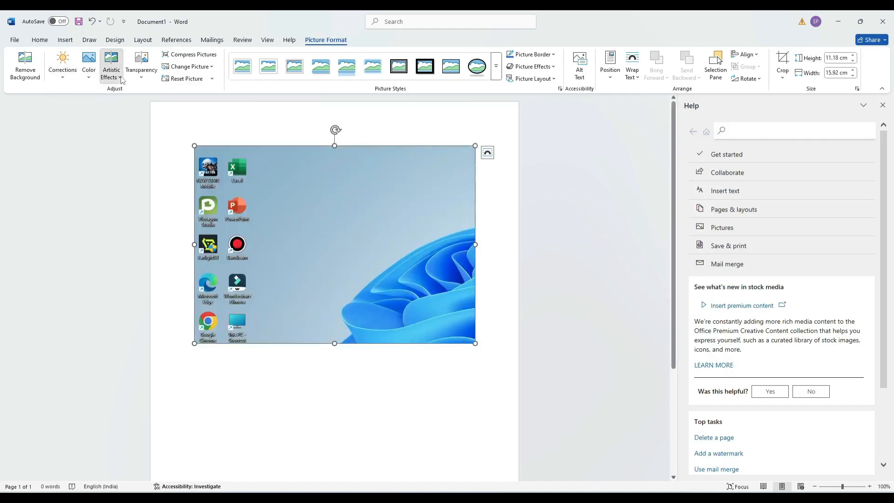
left_click(145, 78)
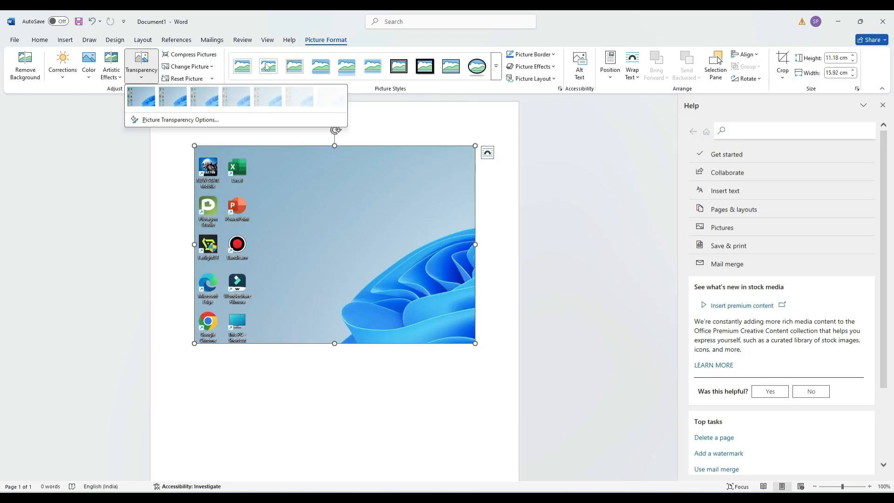
left_click(268, 67)
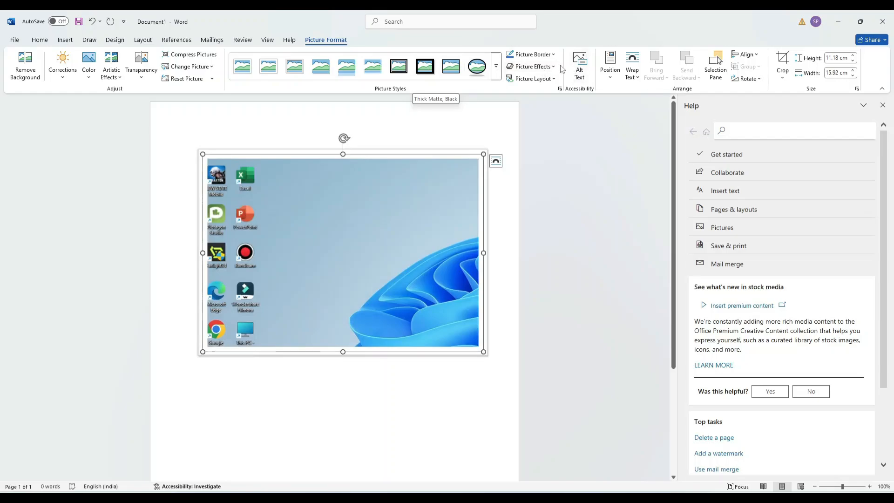
Give the picture a red border and the shadowed oval picture style
left_click(540, 54)
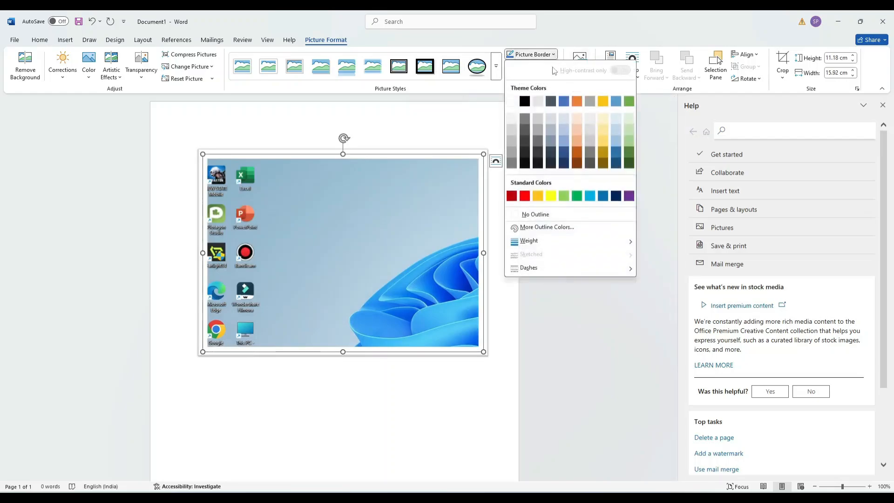
left_click(525, 198)
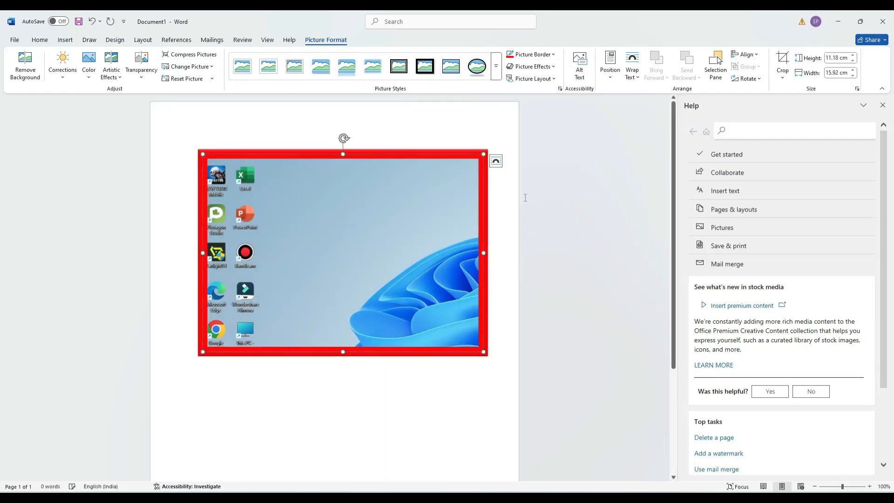
left_click(481, 70)
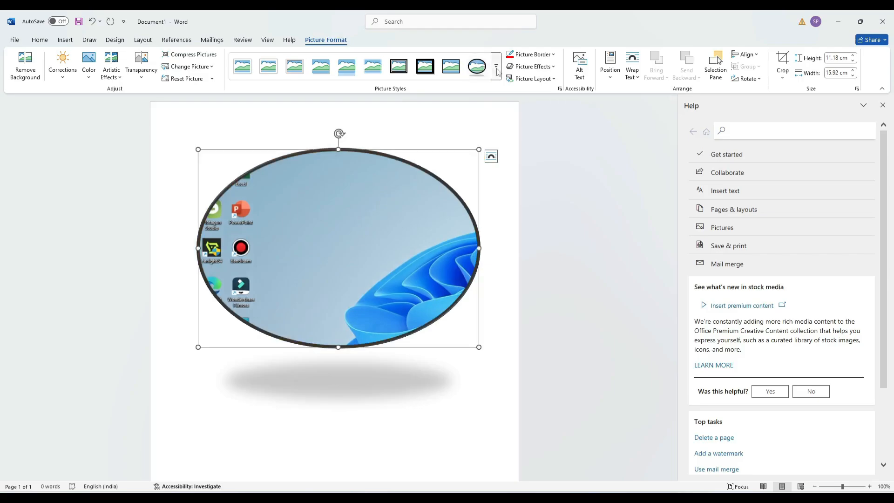
Tilt the picture with the Off Axis 2: Right parallel 3-D rotation
left_click(551, 80)
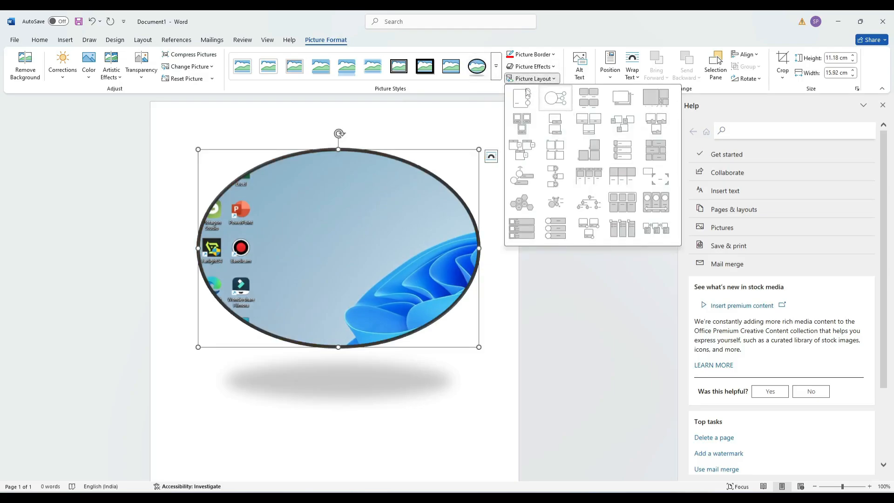
left_click(551, 68)
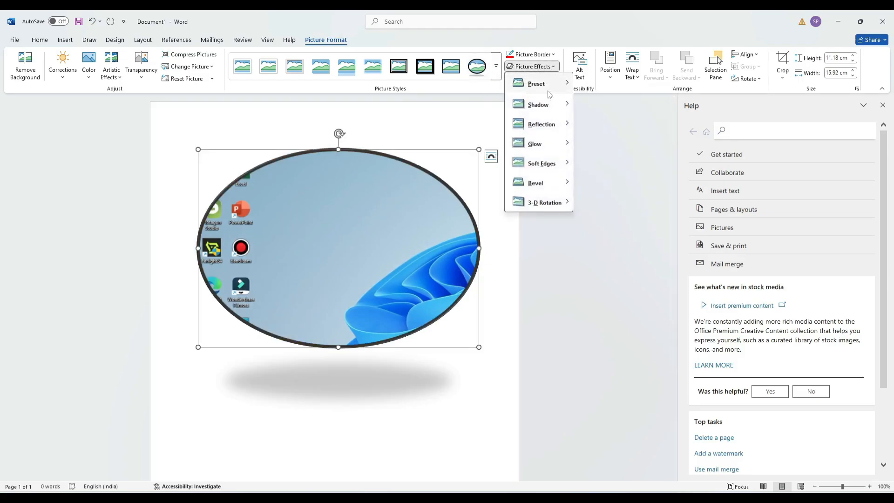
mouse_move(543, 88)
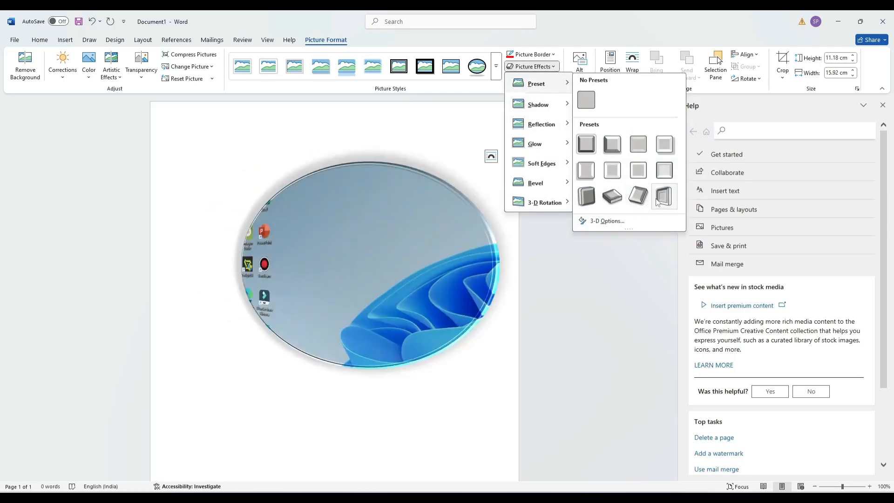
mouse_move(562, 108)
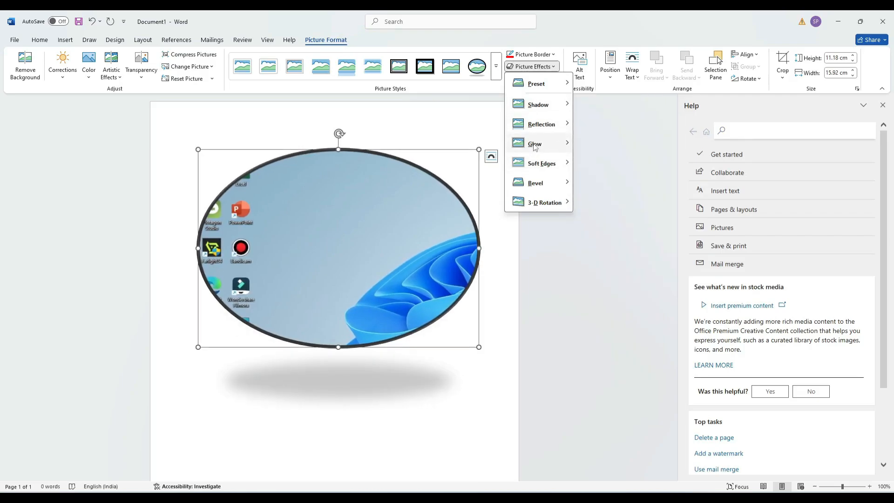
mouse_move(553, 168)
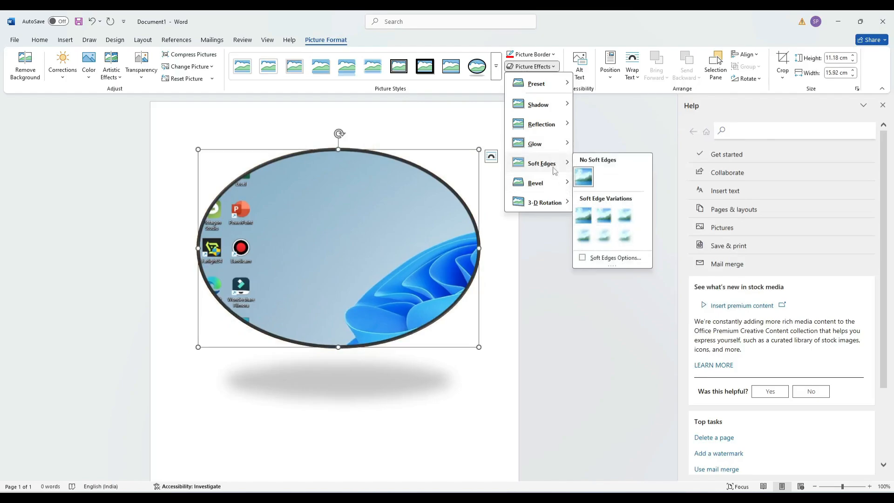
mouse_move(540, 183)
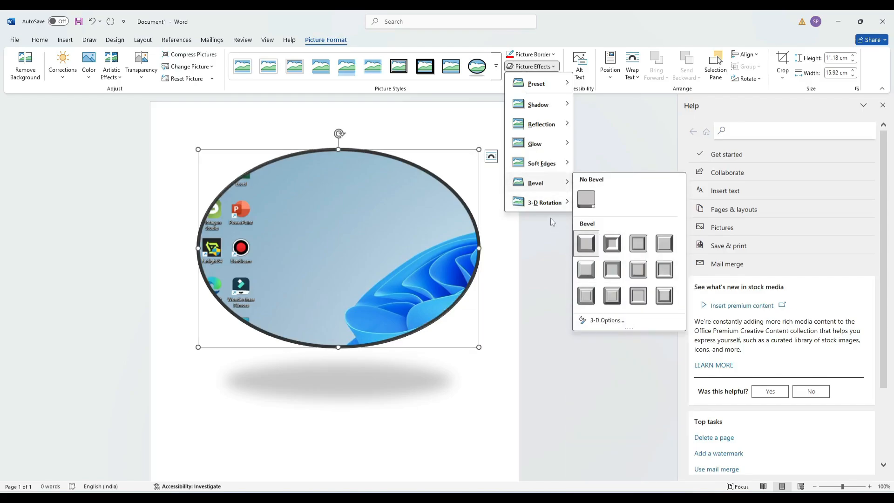
mouse_move(543, 202)
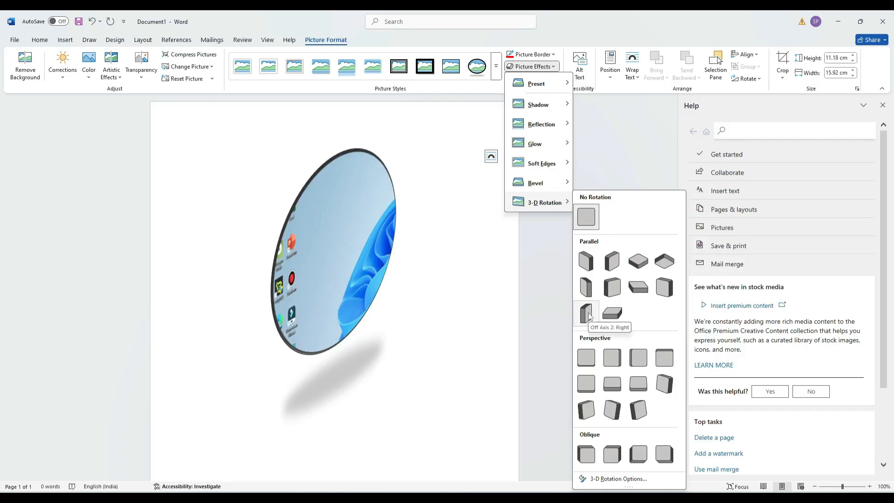
left_click(588, 312)
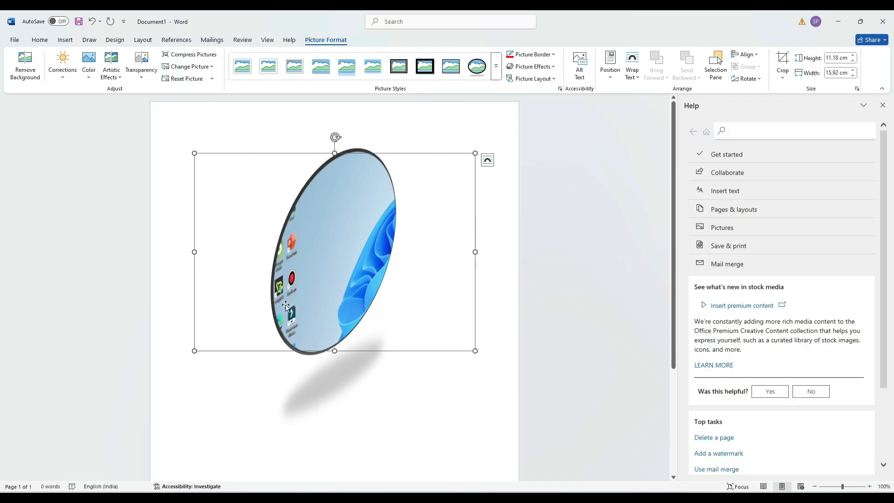
Open the Online Videos dialog from the Insert tab, leaving the address field blank
left_click(66, 40)
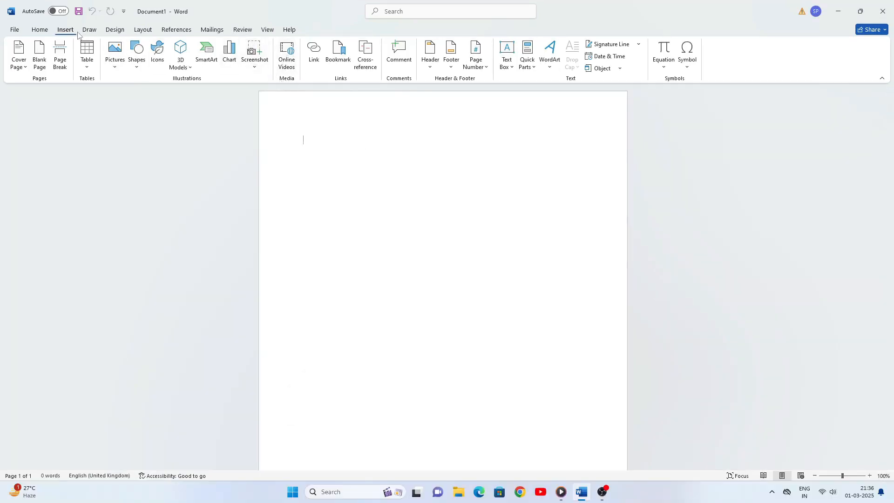
left_click(286, 59)
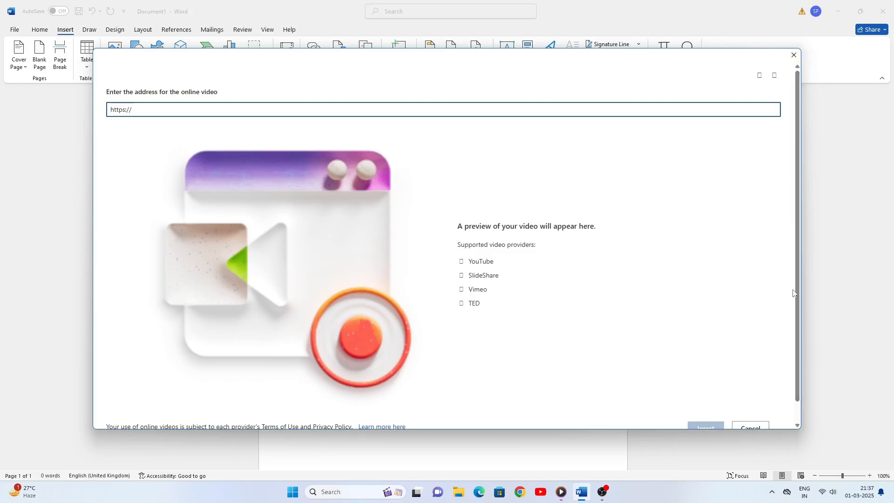
scroll(797, 317, "down", 2)
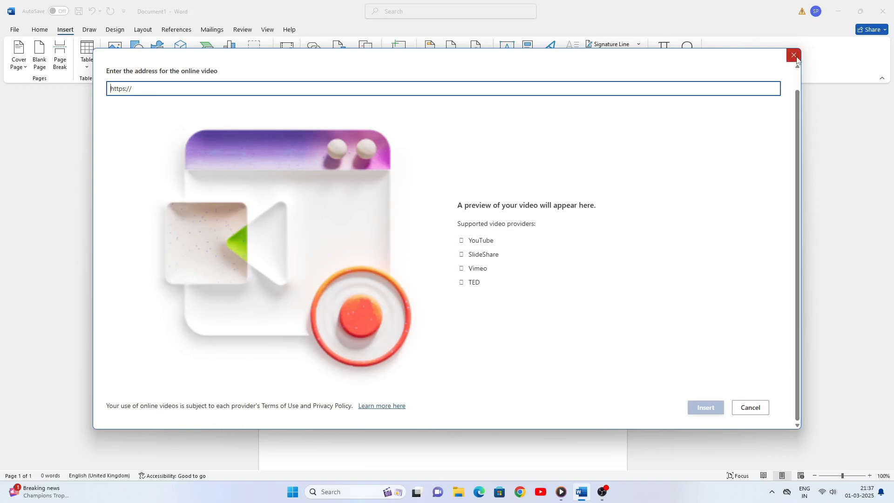
Cancel the online video and link to Screenshot 2025-01-26 200925.png in the Bandicam folder
left_click(750, 408)
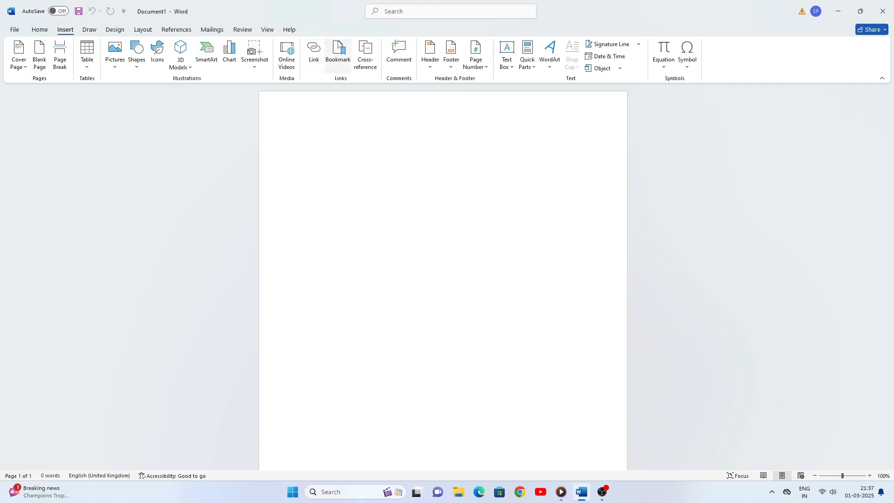
left_click(316, 52)
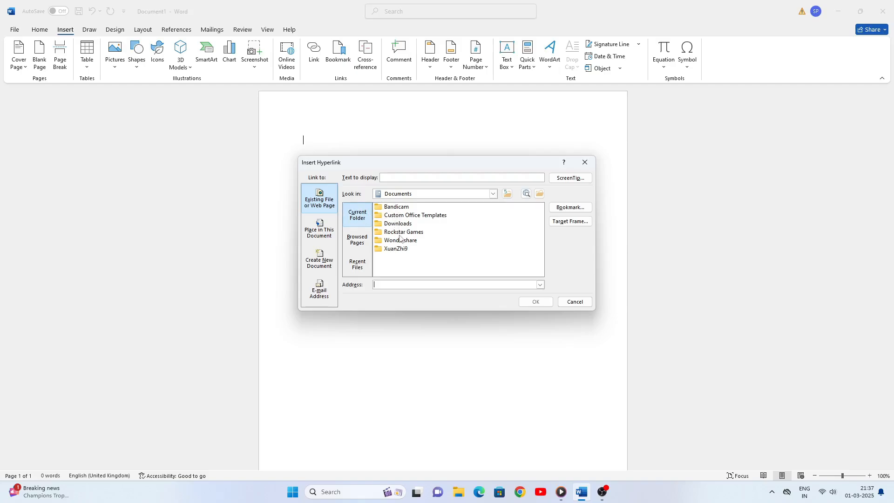
left_click(394, 210)
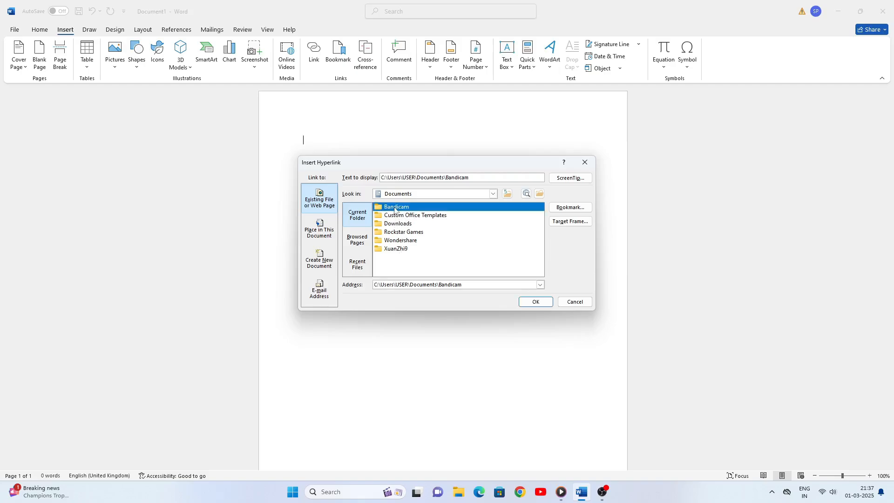
double_click(384, 208)
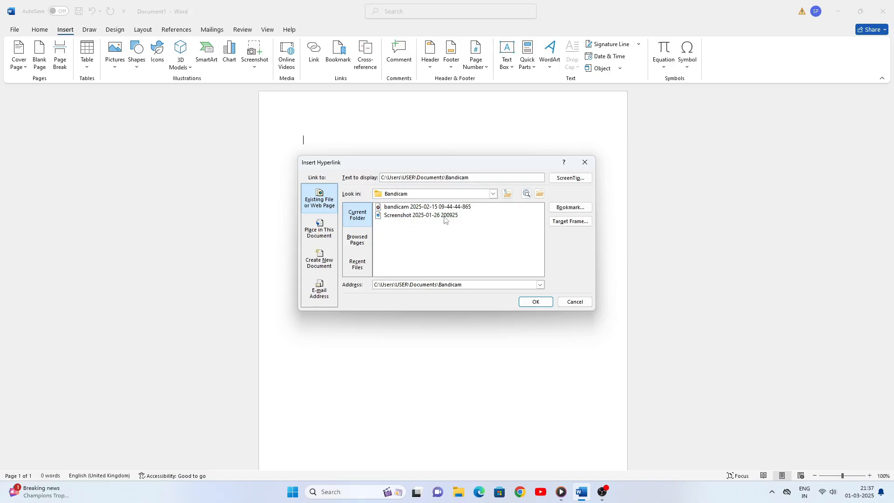
double_click(400, 215)
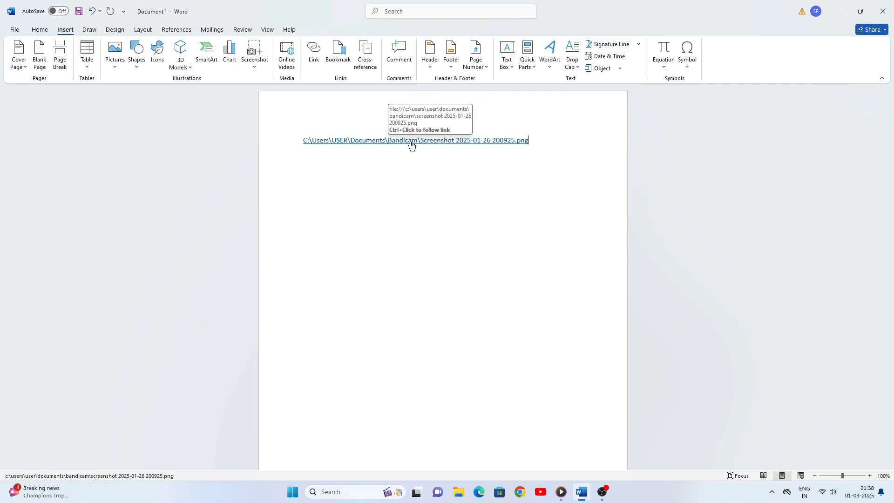
key("ctrl+a")
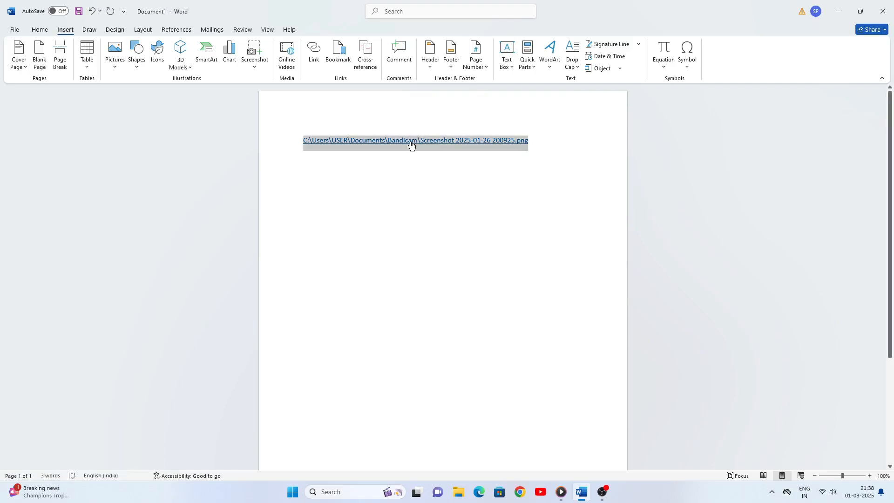
left_click(411, 144, "ctrl")
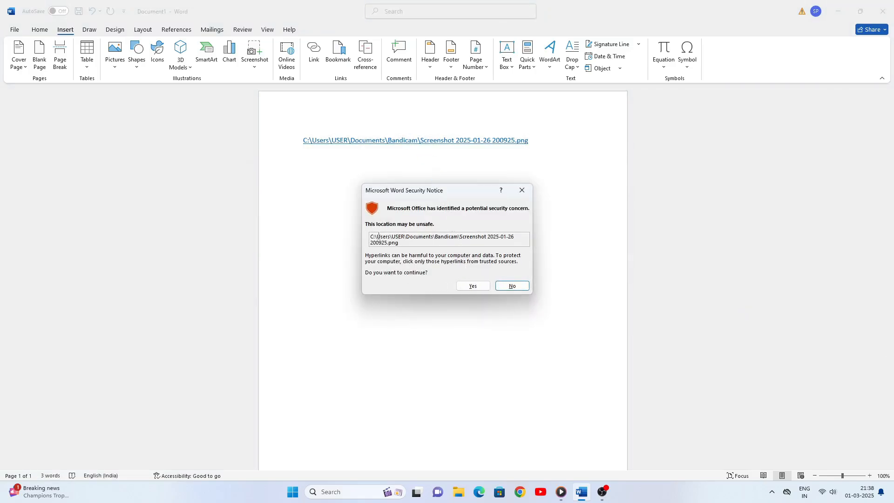
left_click(467, 286)
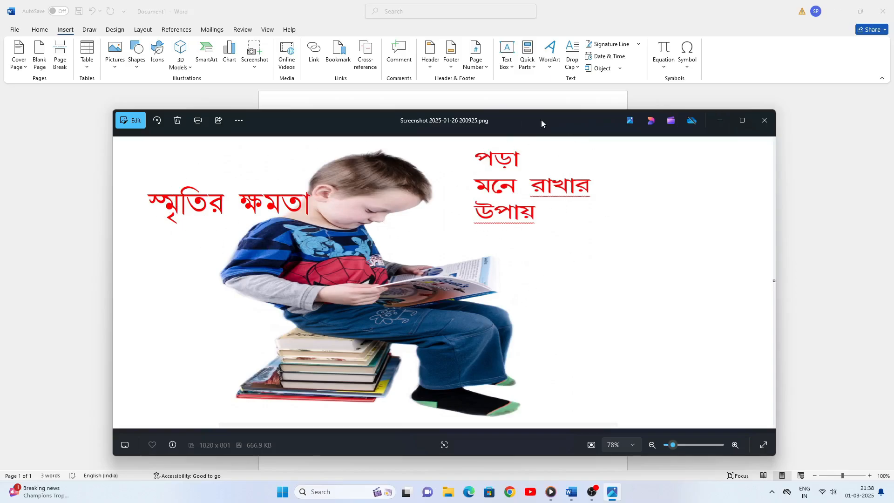
left_click(763, 122)
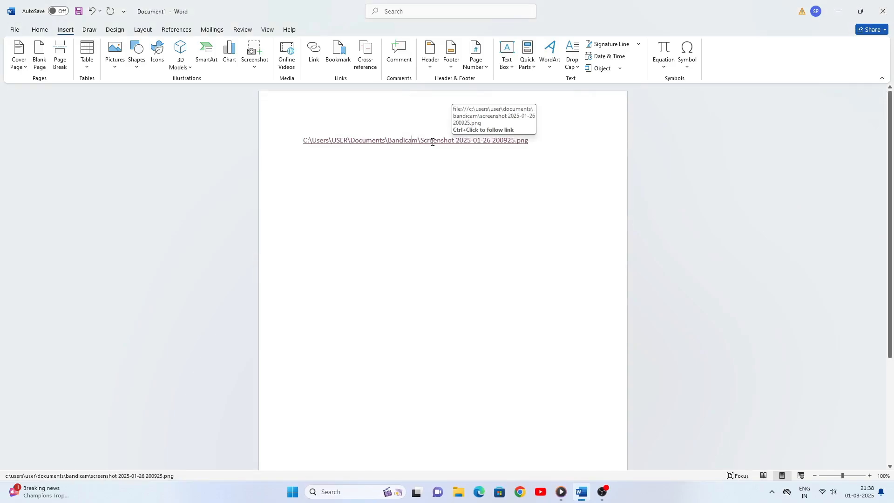
Remove the hyperlink, then select and delete the file path line
right_click(404, 141)
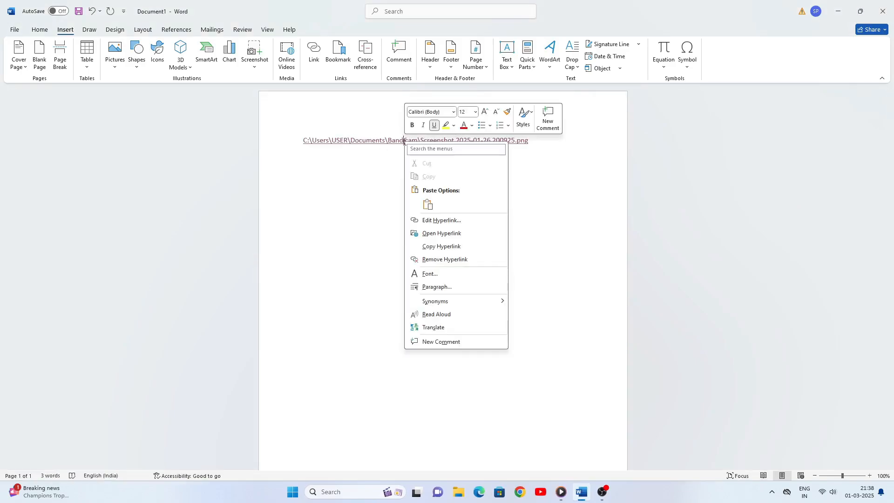
left_click(438, 261)
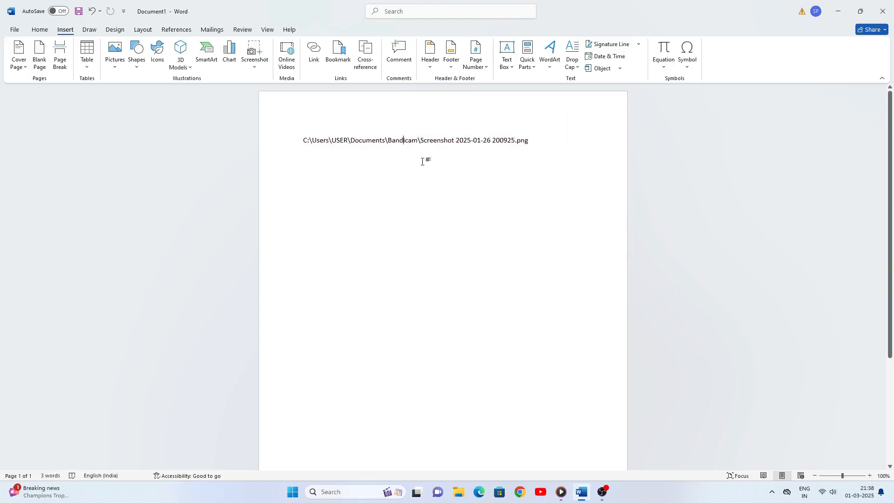
left_click_drag(530, 141, 281, 141)
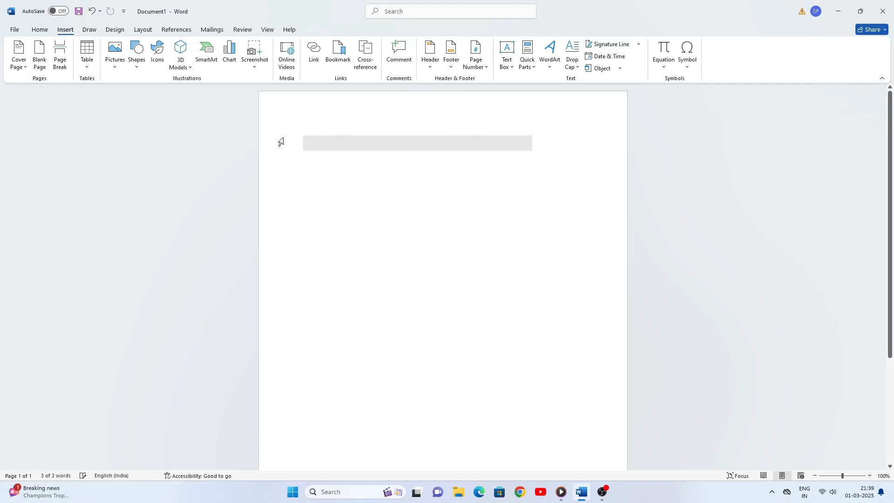
key("BackSpace")
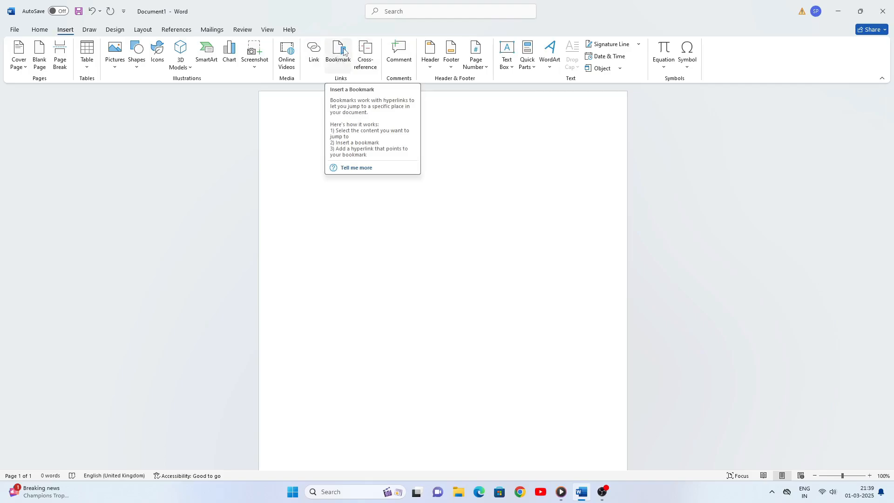
Generate sample text with =rand(10,10) and scroll through the resulting three pages
type("=rand(10,10")
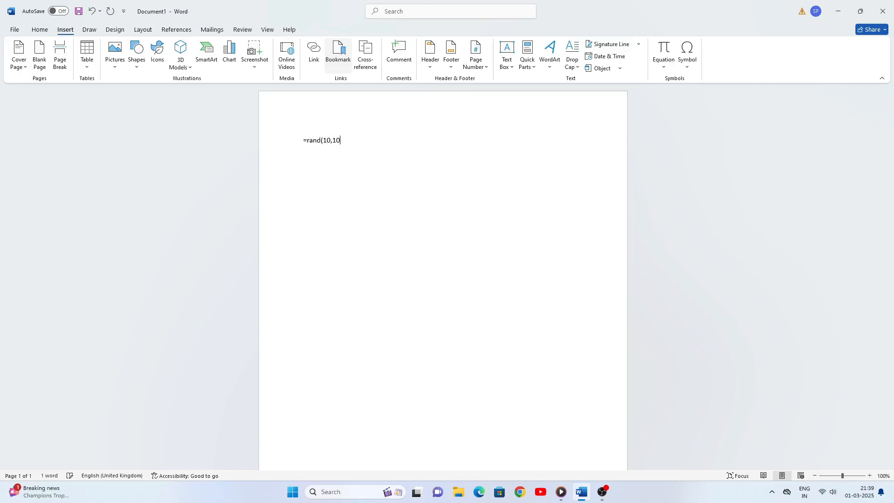
type(")")
key("Return")
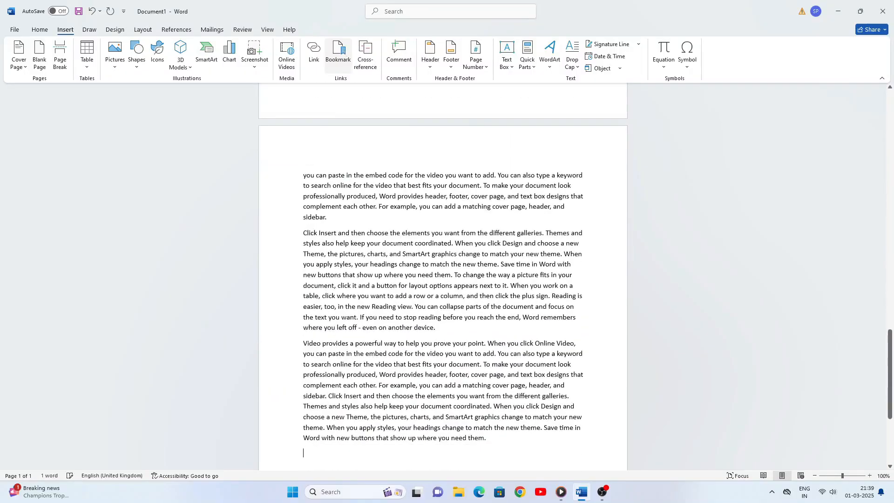
scroll(644, 94, "up", 5)
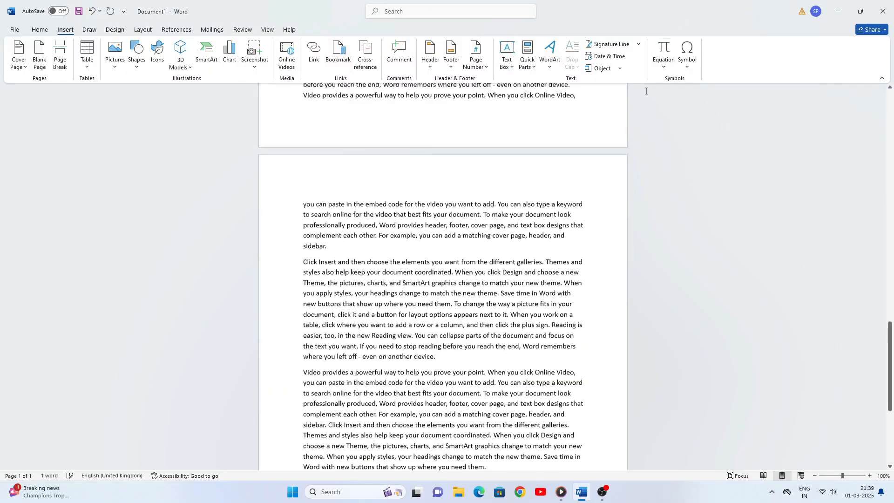
scroll(643, 94, "up", 10)
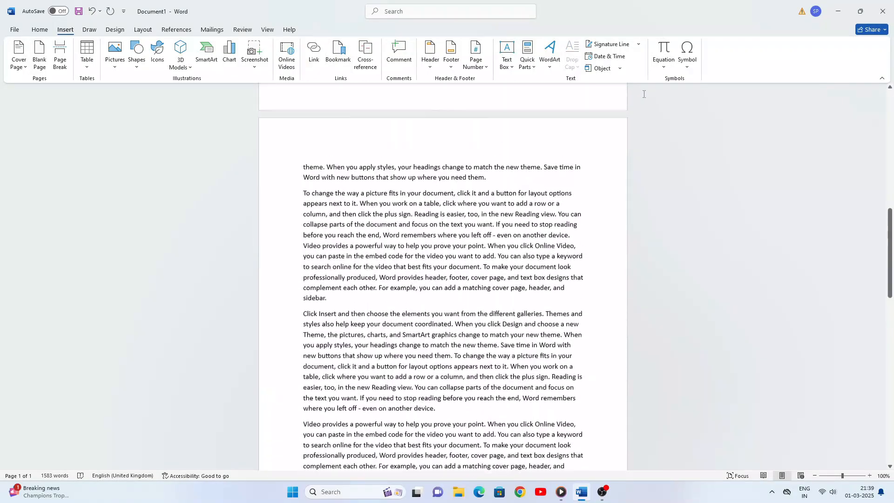
scroll(644, 93, "up", 10)
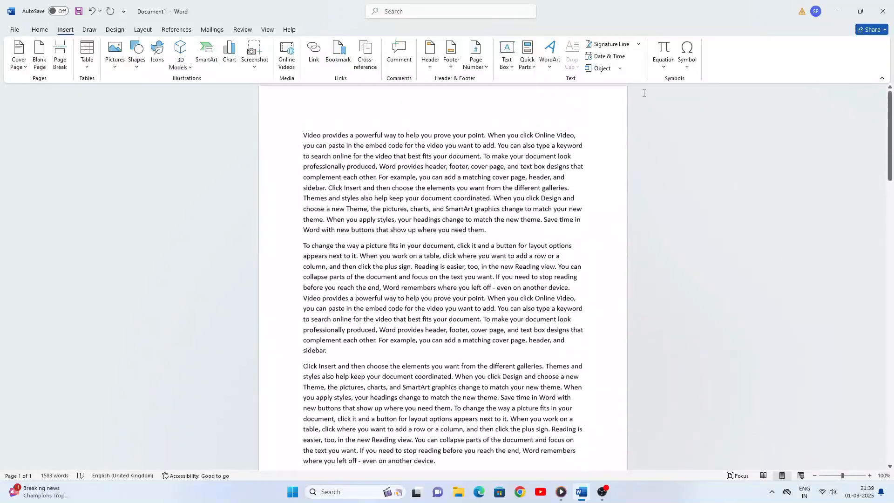
scroll(496, 209, "down", 4)
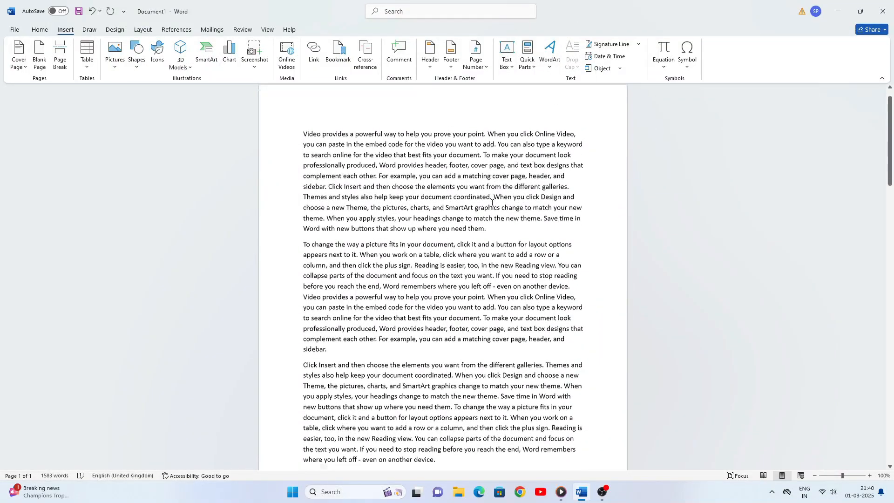
scroll(495, 209, "down", 15)
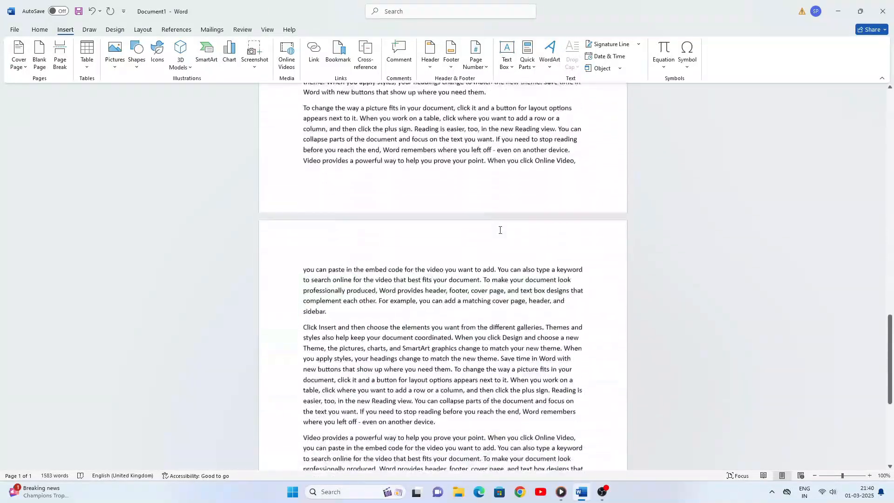
scroll(500, 232, "up", 10)
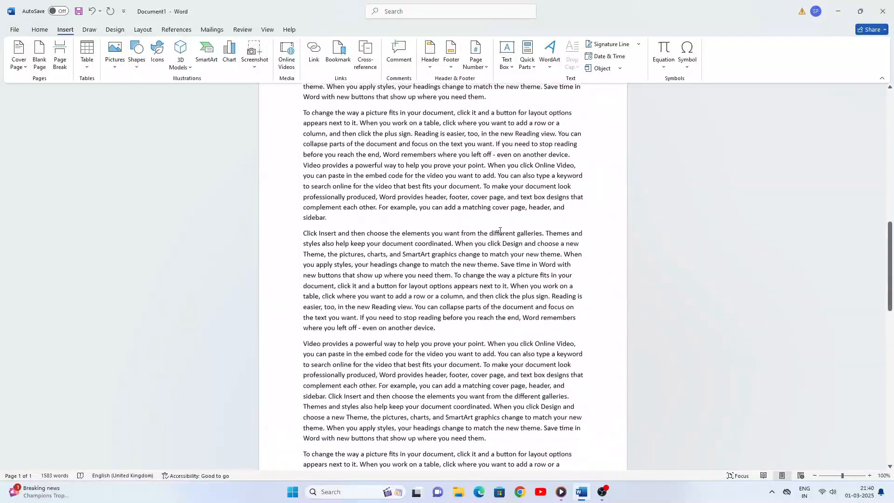
scroll(499, 231, "up", 3)
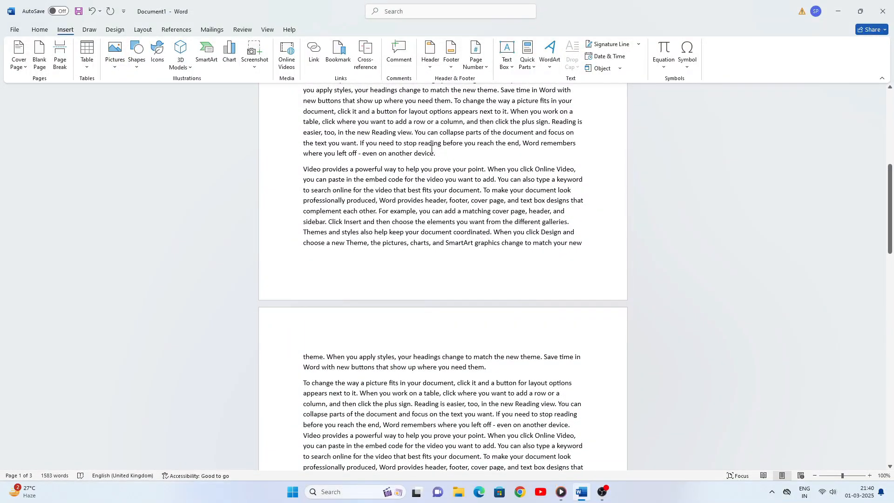
scroll(432, 149, "up", 7)
scroll(431, 155, "down", 4)
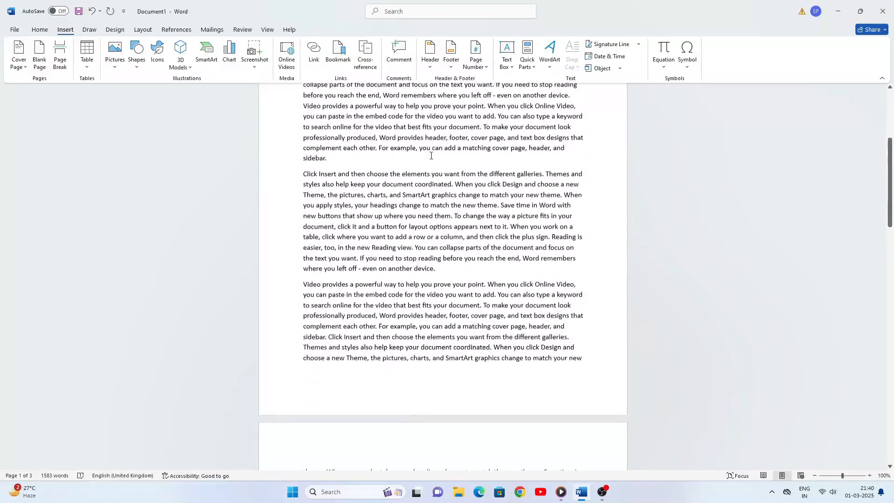
scroll(431, 156, "down", 3)
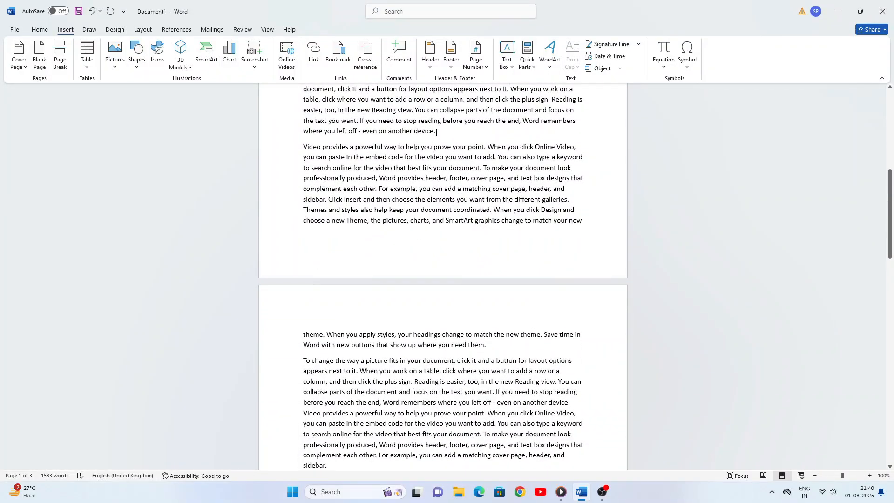
Bookmark the word 'device.' under the name device
left_click_drag(436, 133, 414, 133)
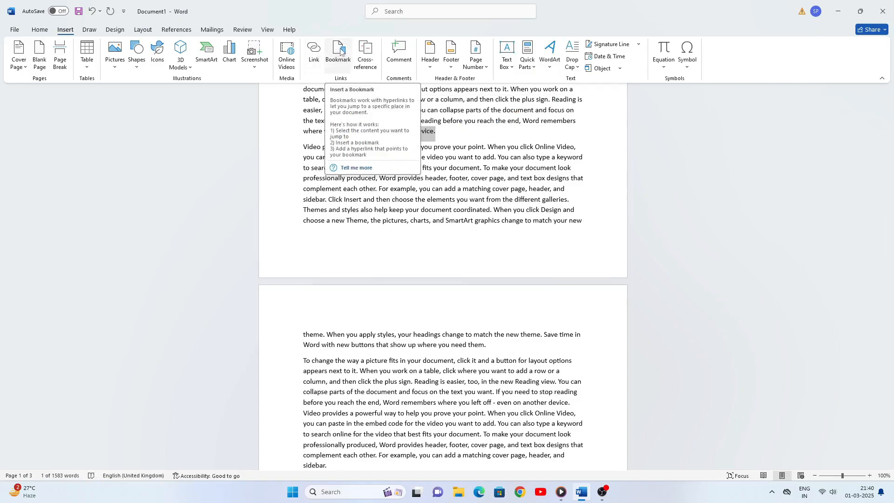
left_click(341, 52)
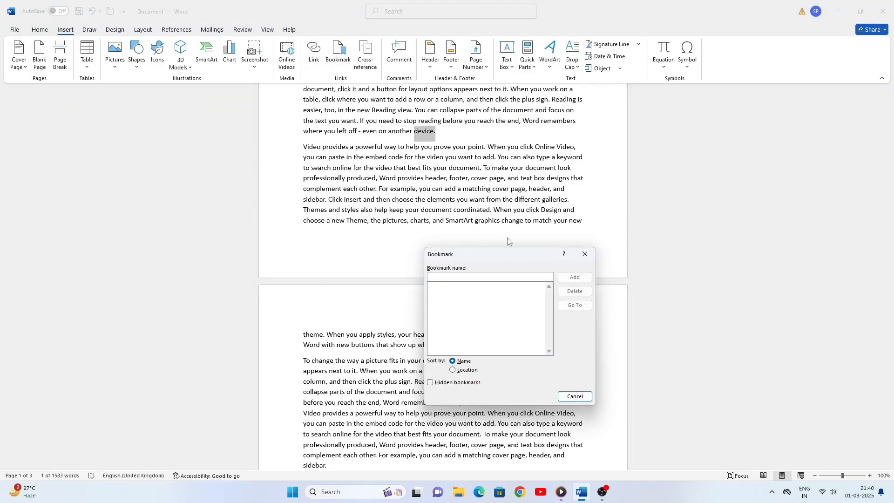
left_click_drag(496, 258, 461, 208)
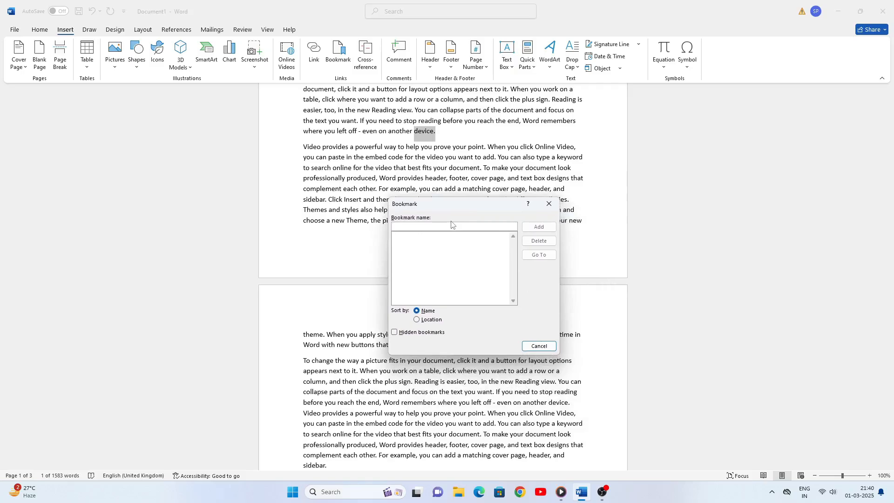
type("device")
left_click(539, 227)
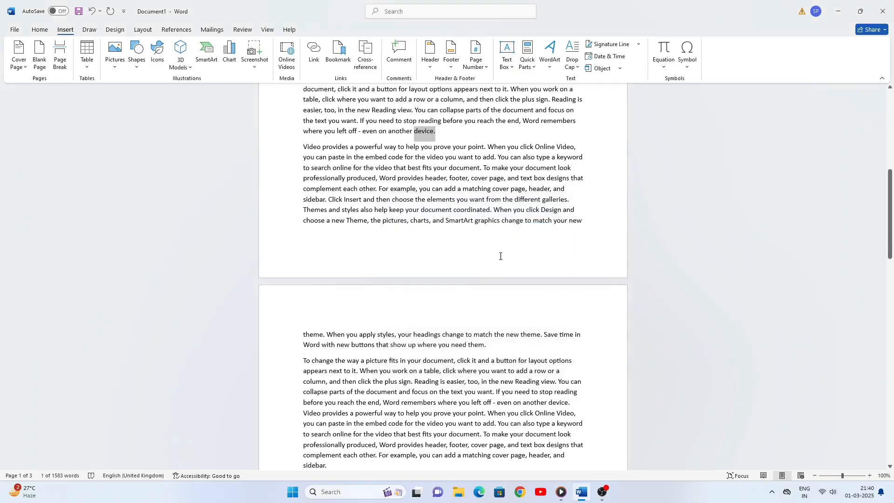
Bookmark the word 'them.' further down under the name them
scroll(500, 256, "down", 5)
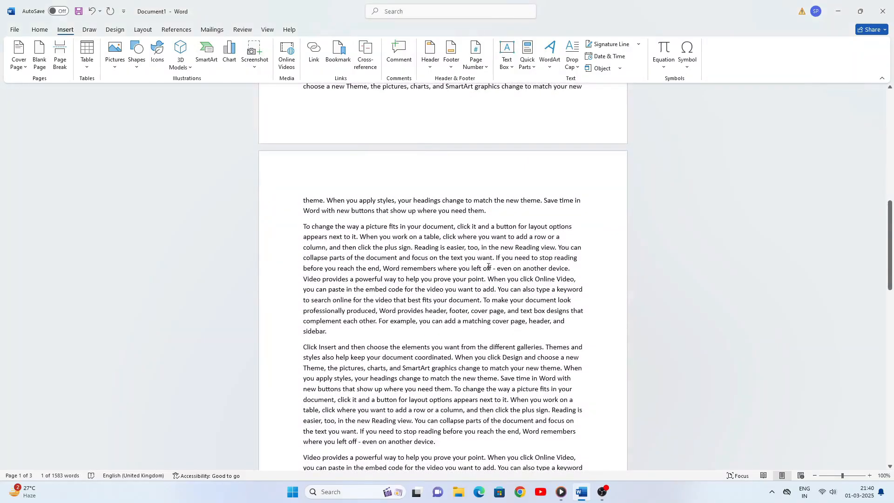
scroll(488, 266, "down", 8)
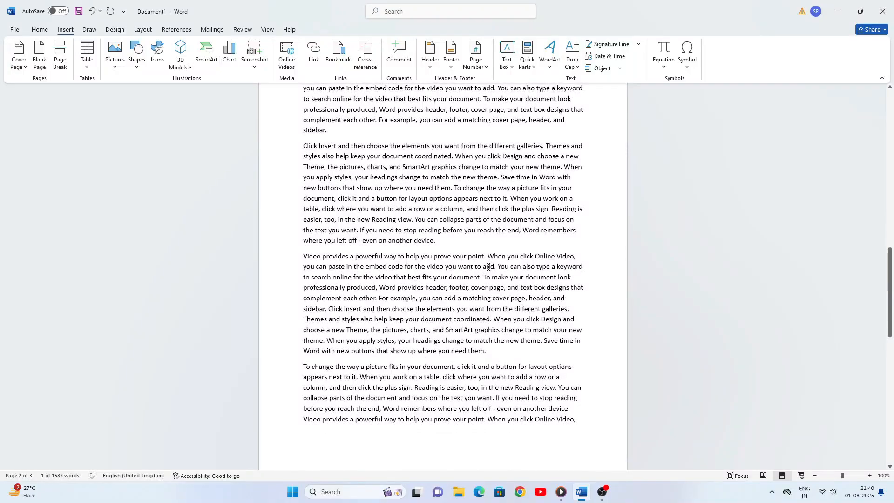
scroll(488, 266, "down", 4)
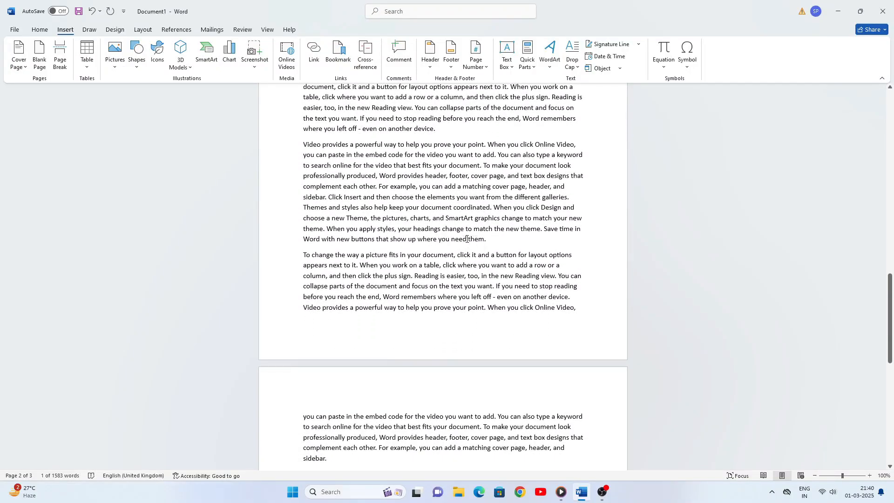
left_click_drag(469, 240, 490, 240)
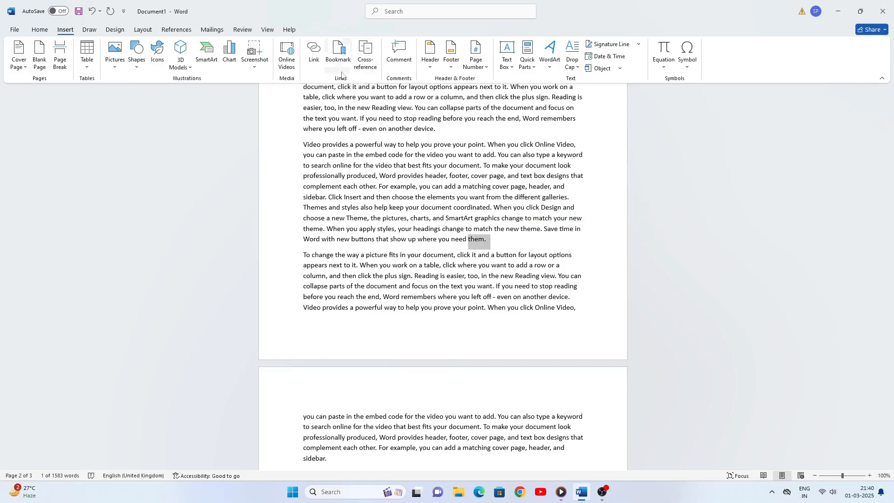
left_click(343, 55)
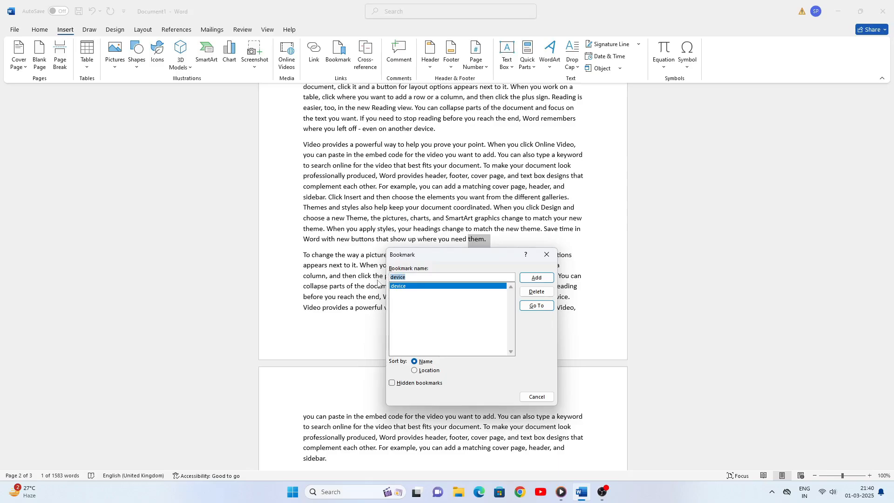
type("them")
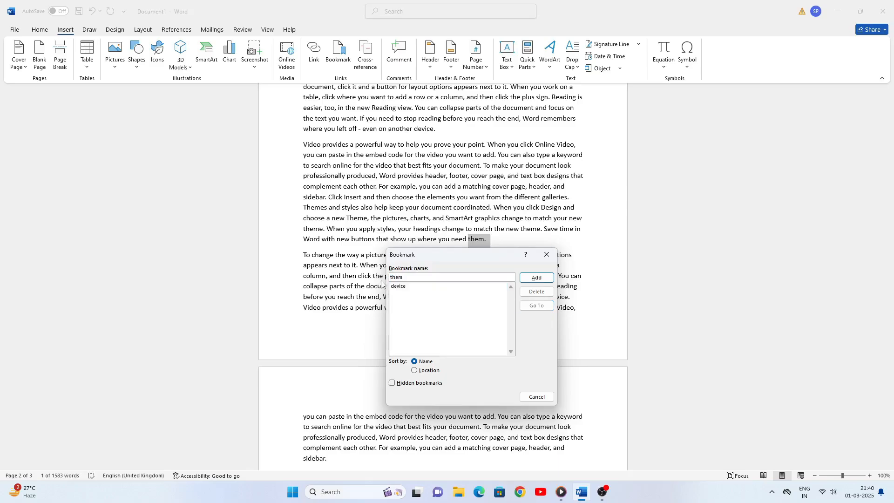
left_click(536, 279)
scroll(537, 278, "down", 15)
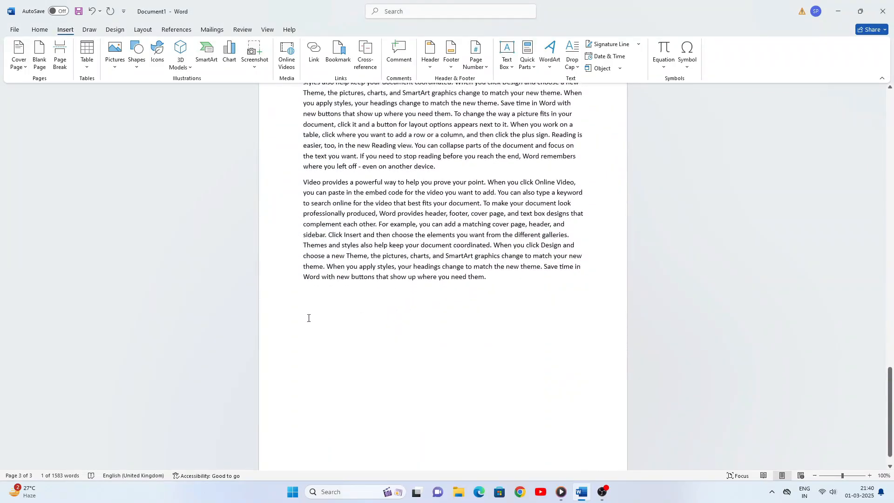
Jump to the device bookmark and close the Bookmark dialog
left_click(316, 304)
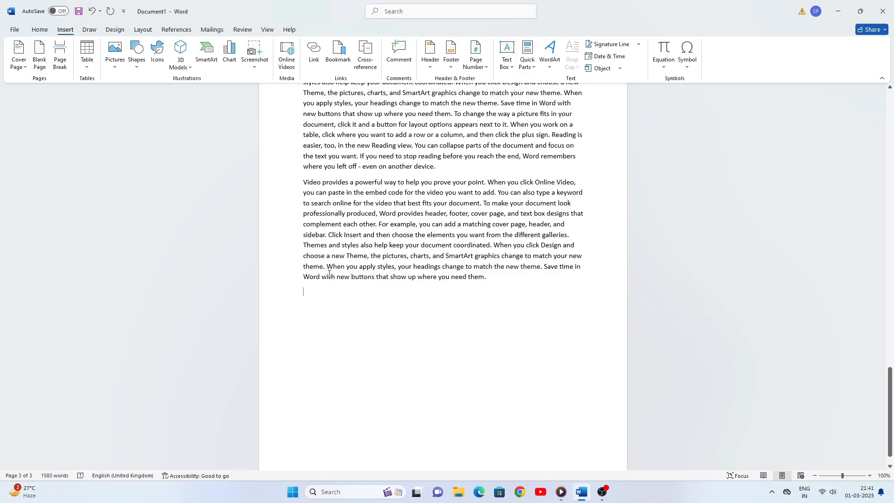
left_click(333, 61)
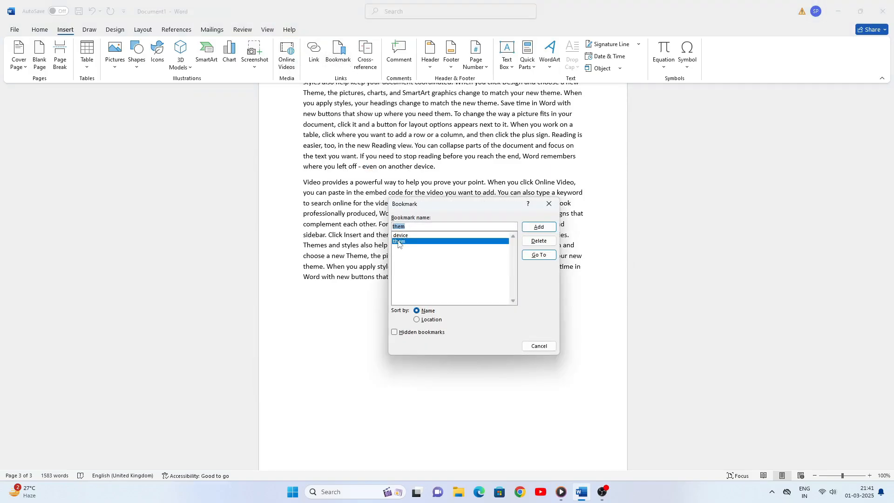
left_click(400, 236)
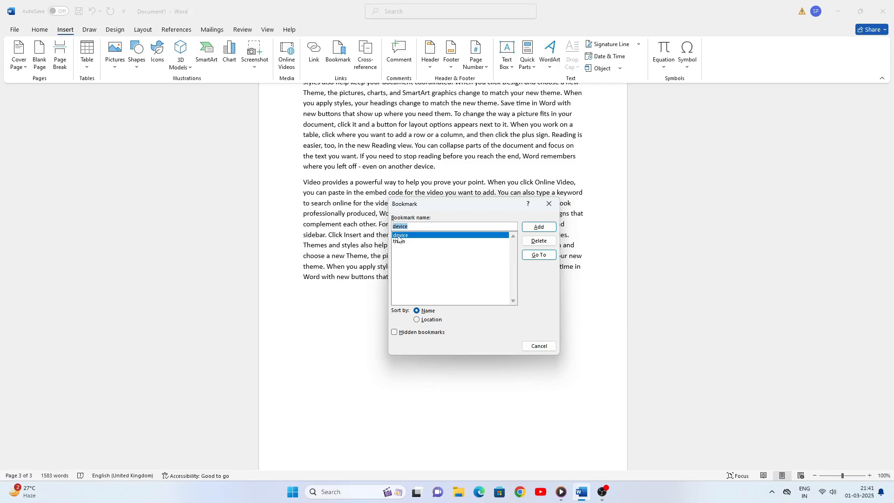
left_click(538, 256)
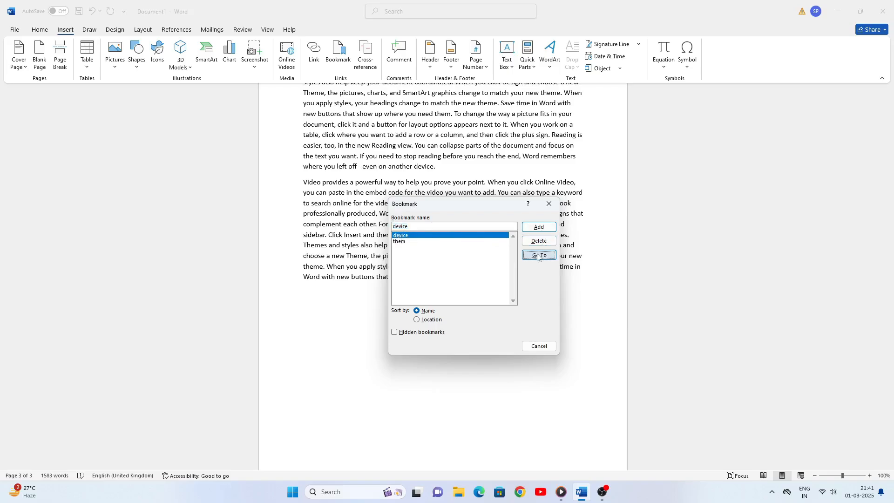
left_click(549, 203)
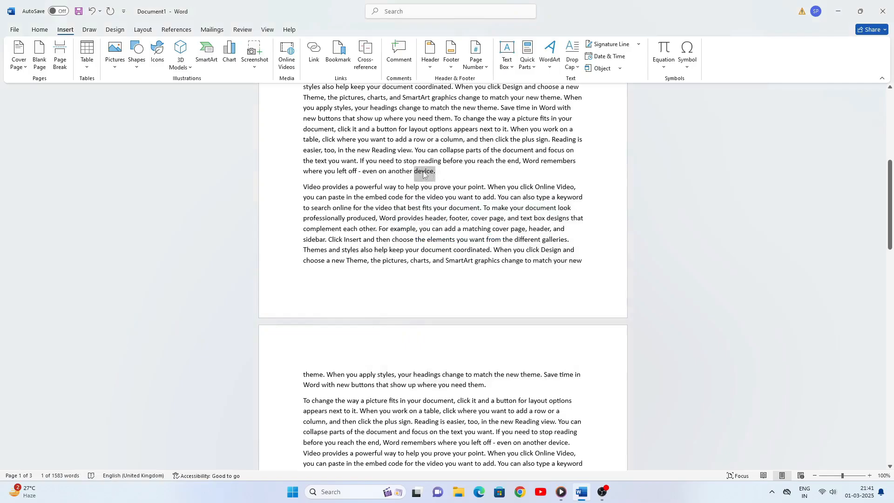
Jump to the them bookmark and close the Bookmark dialog
left_click(338, 55)
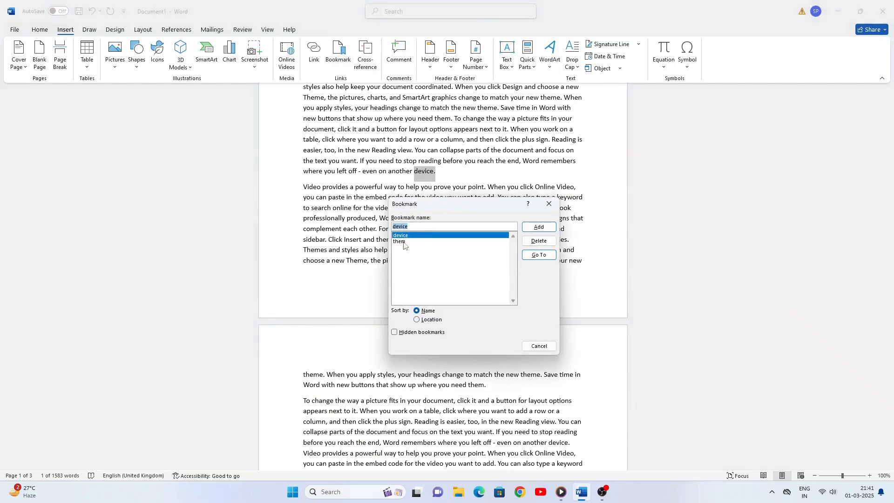
left_click(401, 241)
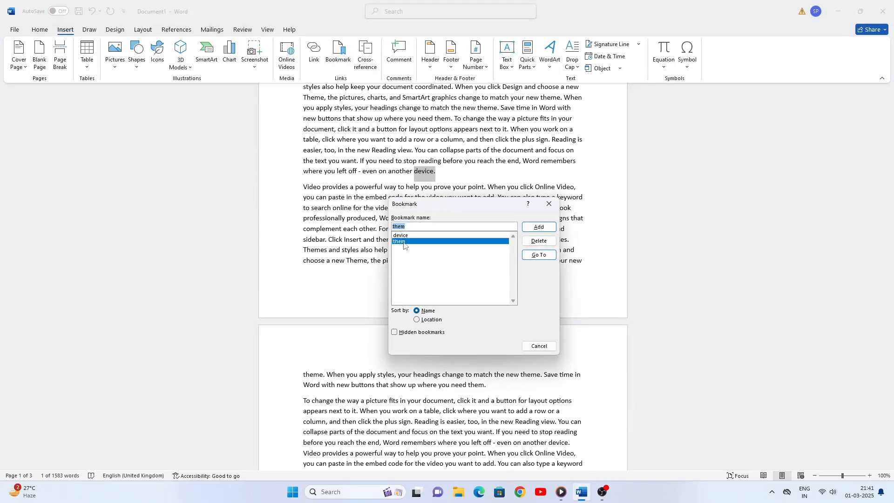
left_click(539, 255)
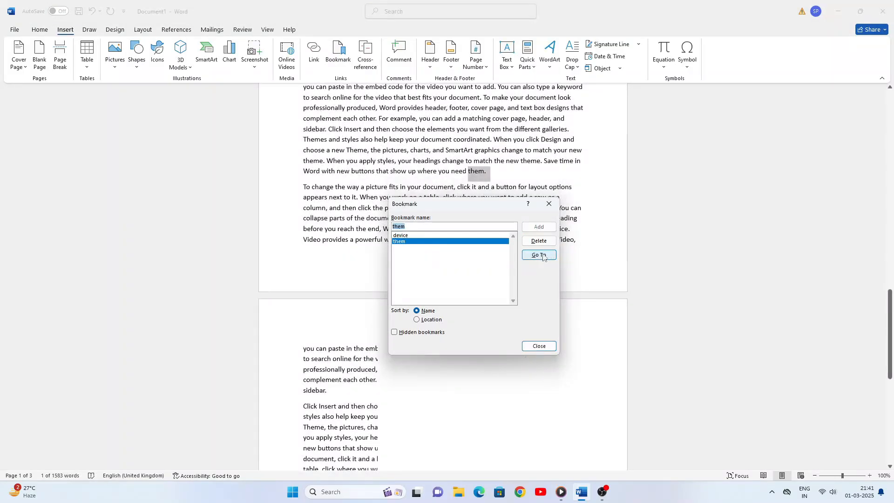
left_click(539, 346)
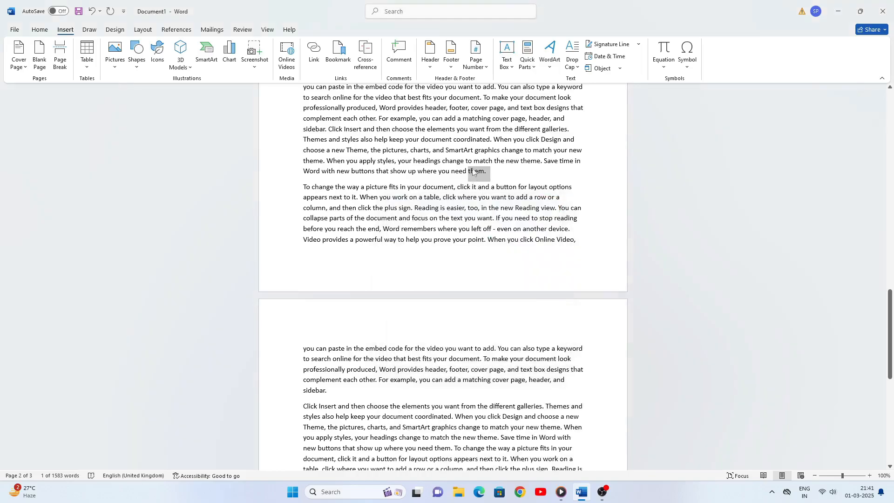
Delete the device and them bookmarks, then close the Bookmark dialog
left_click(338, 54)
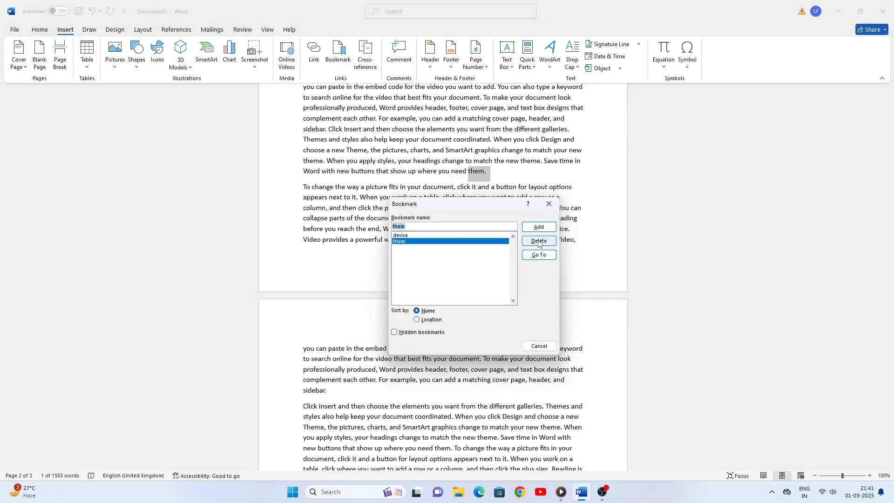
left_click(419, 235)
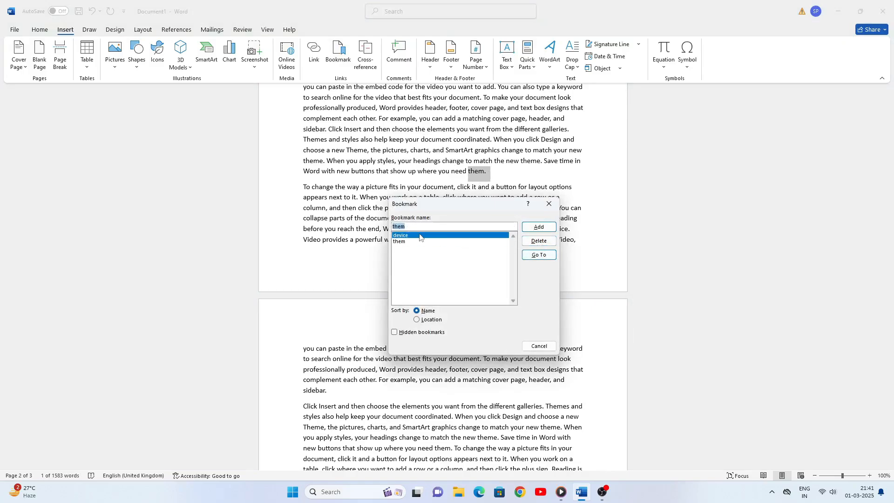
left_click(539, 241)
left_click(399, 236)
left_click(539, 242)
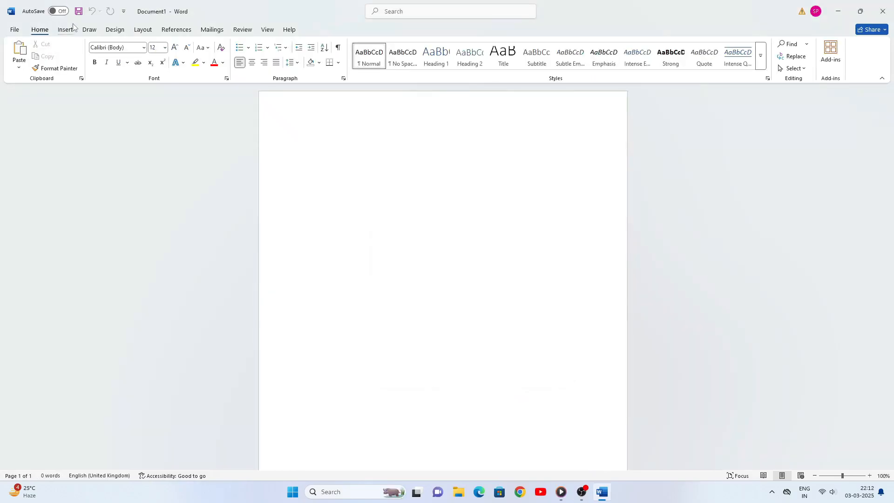
left_click(68, 29)
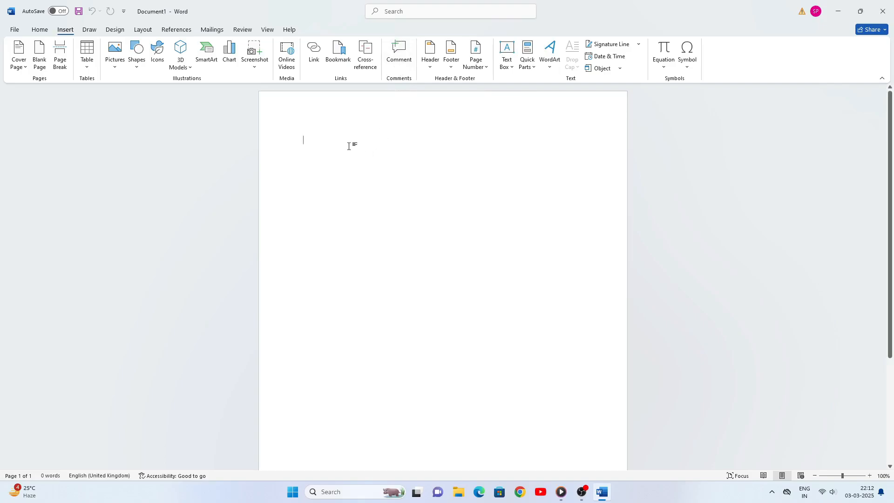
Type 'He is a good boy.' and enlarge it from 12 to 26 pt Calibri (Body)
type("H")
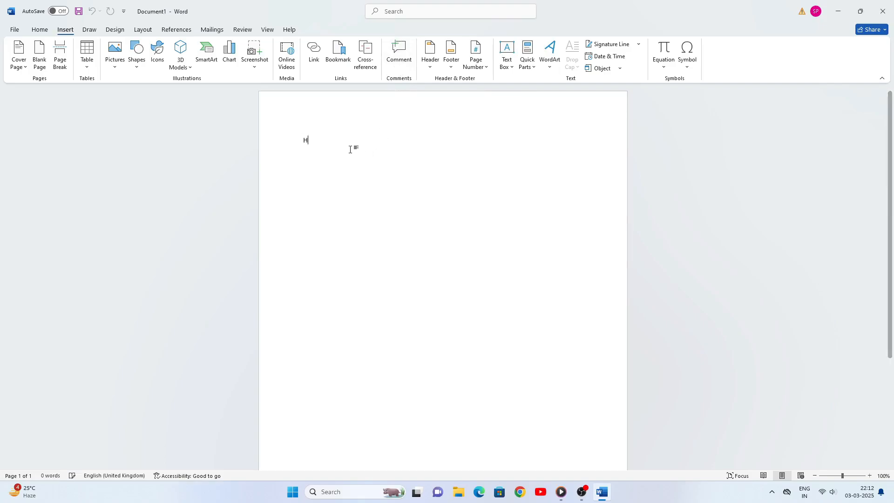
type("e is ")
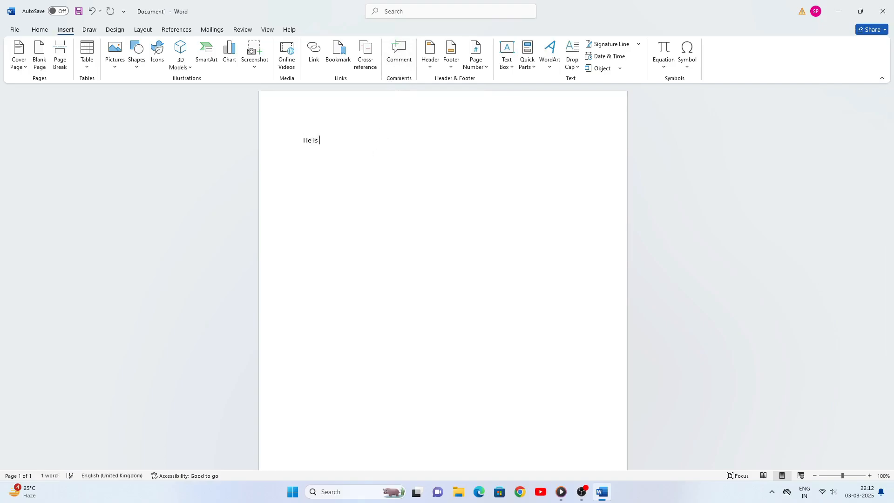
type("a good boy.")
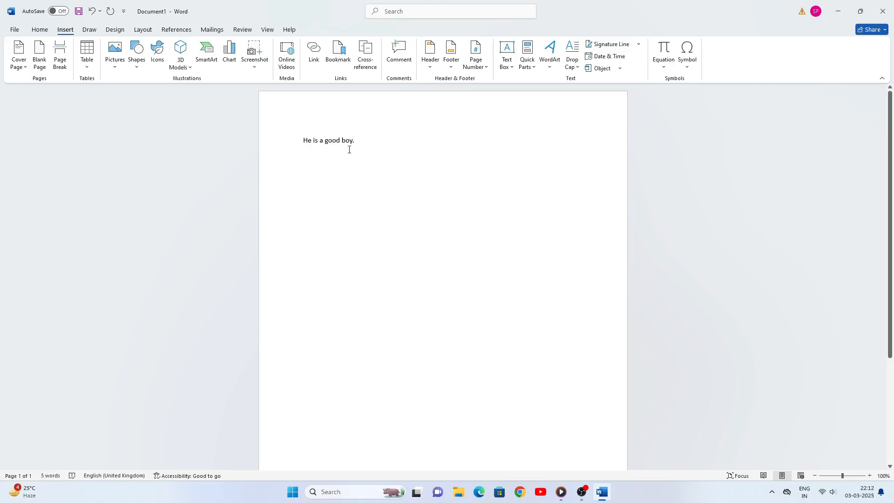
left_click_drag(301, 139, 374, 148)
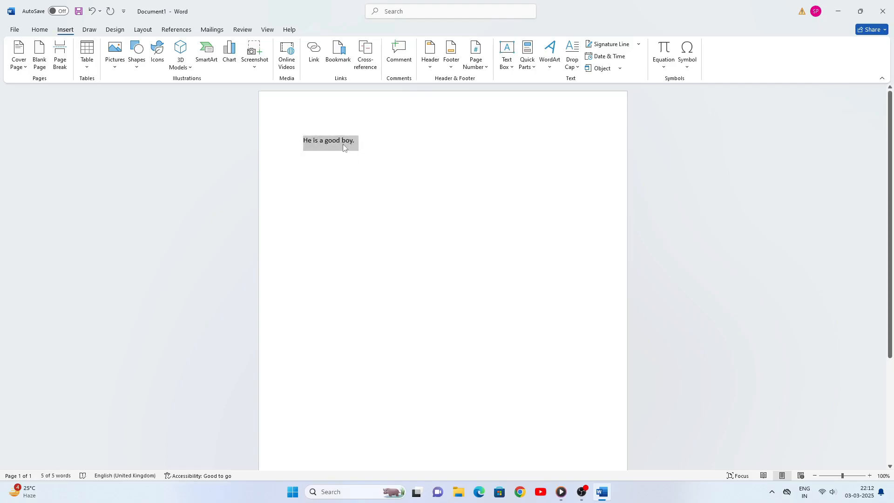
left_click(39, 30)
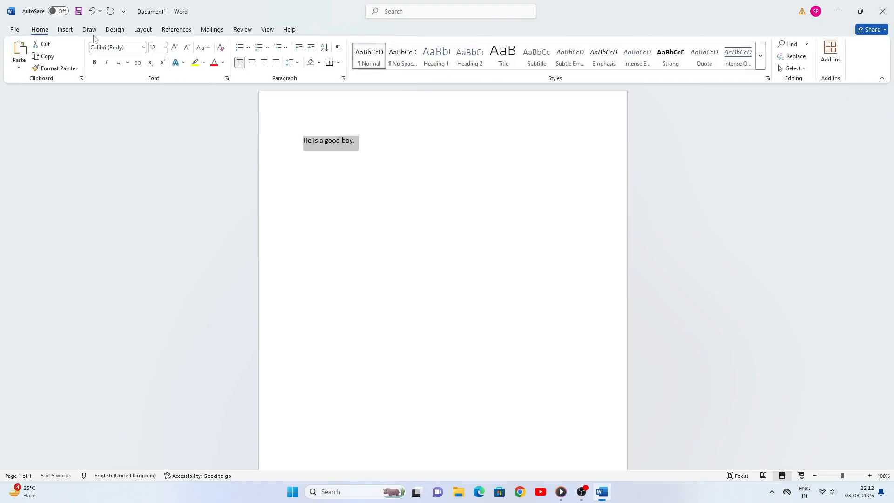
left_click(176, 48)
left_click(176, 48)
left_click(176, 47)
left_click(176, 48)
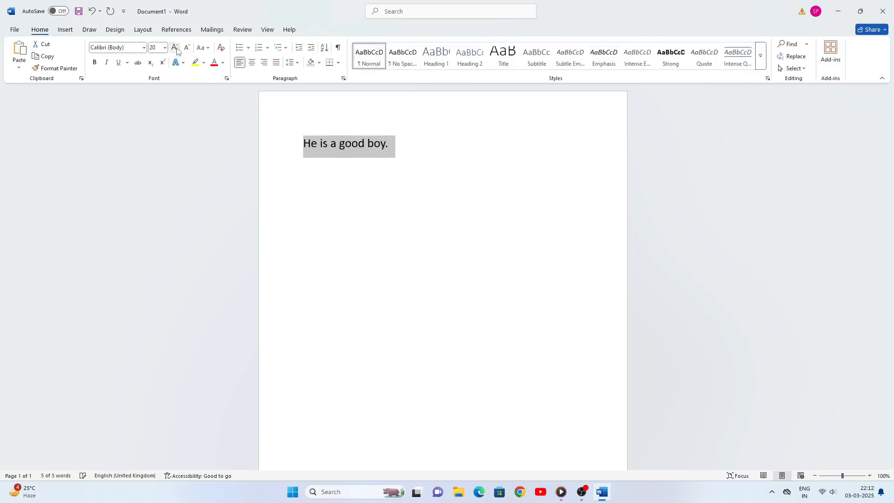
left_click(176, 47)
left_click(176, 48)
left_click(176, 48)
left_click(433, 154)
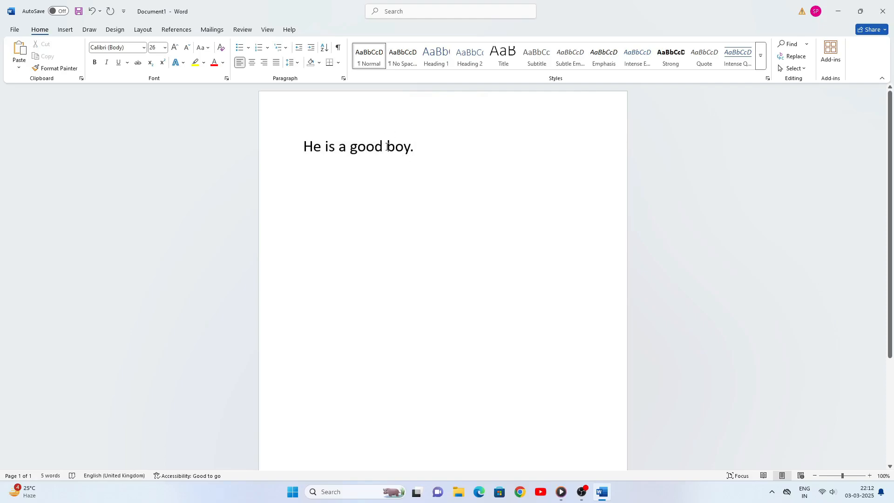
left_click_drag(387, 146, 418, 147)
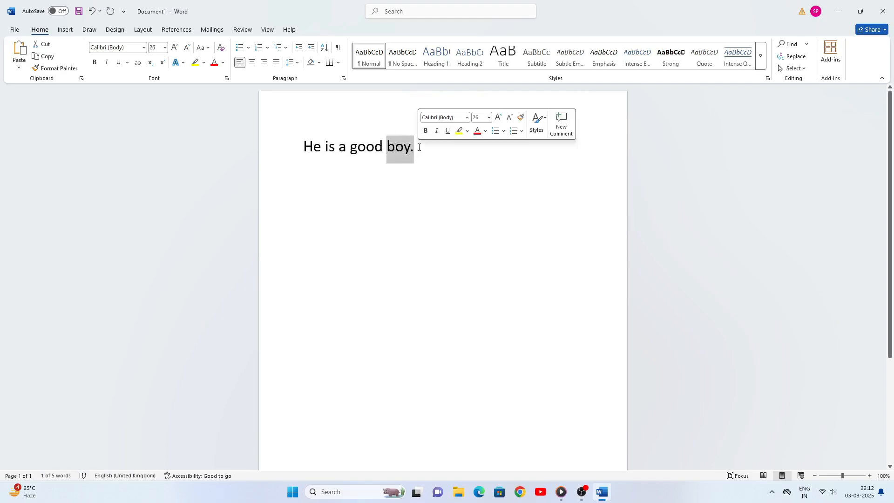
Add a comment on 'boy.' reading 'The boy is very nice.'
left_click(66, 30)
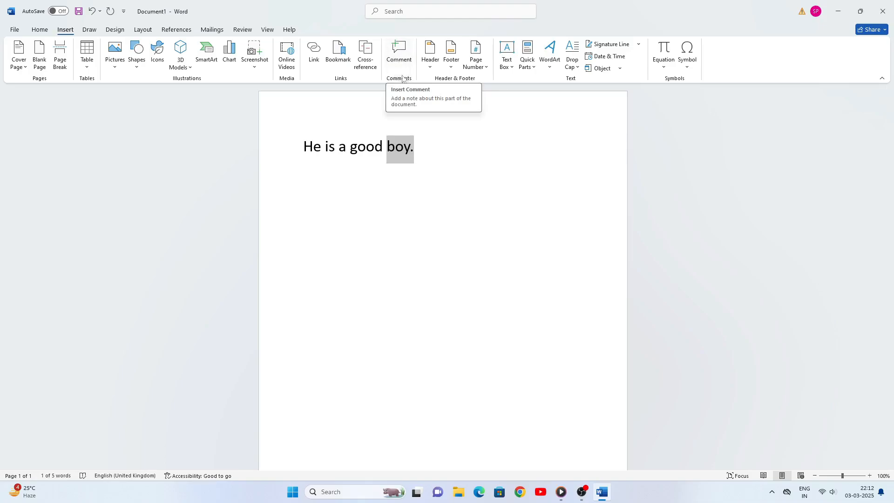
left_click(391, 64)
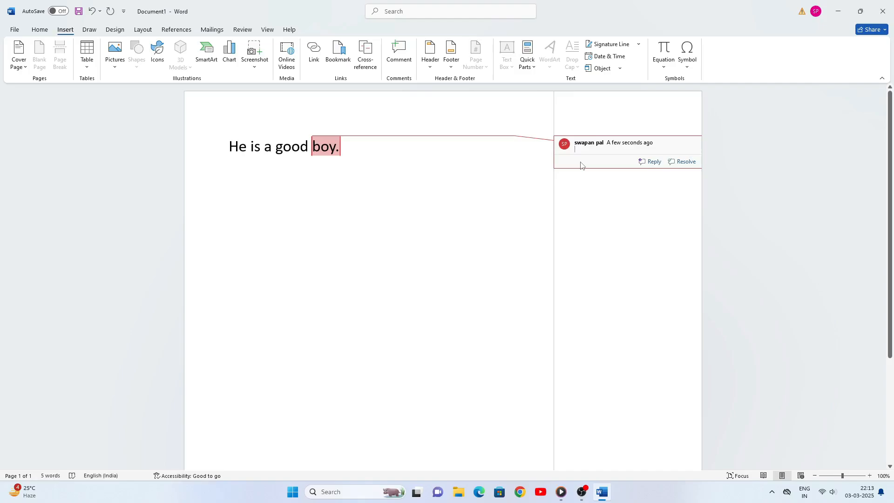
type("The boy is very nice")
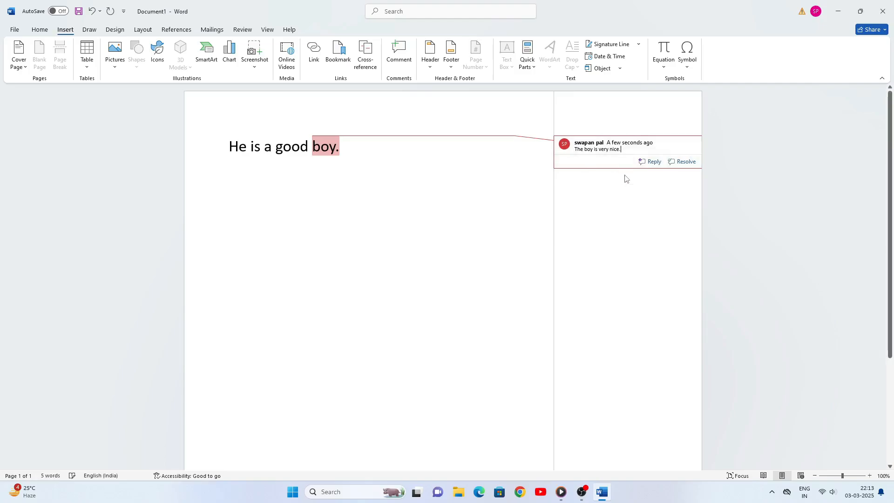
Finish the comment text, then delete the comment attached to 'boy.'
type(".")
left_click(348, 208)
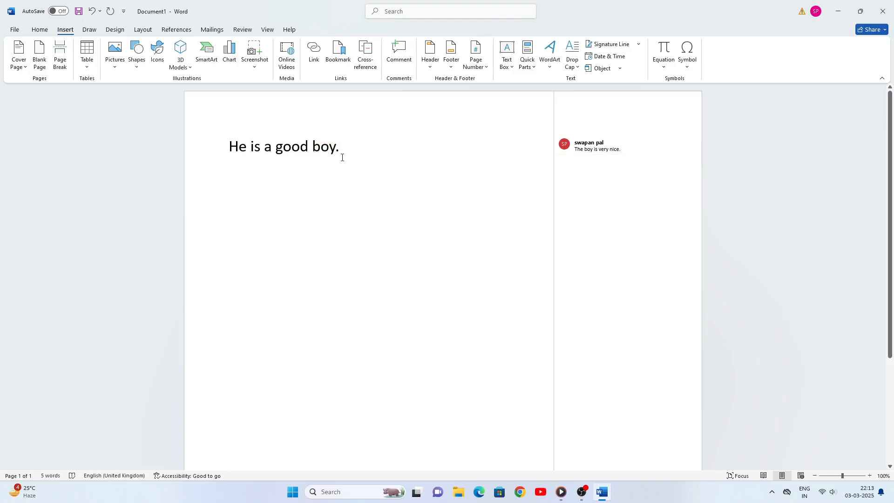
mouse_move(322, 147)
mouse_move(322, 146)
mouse_move(575, 147)
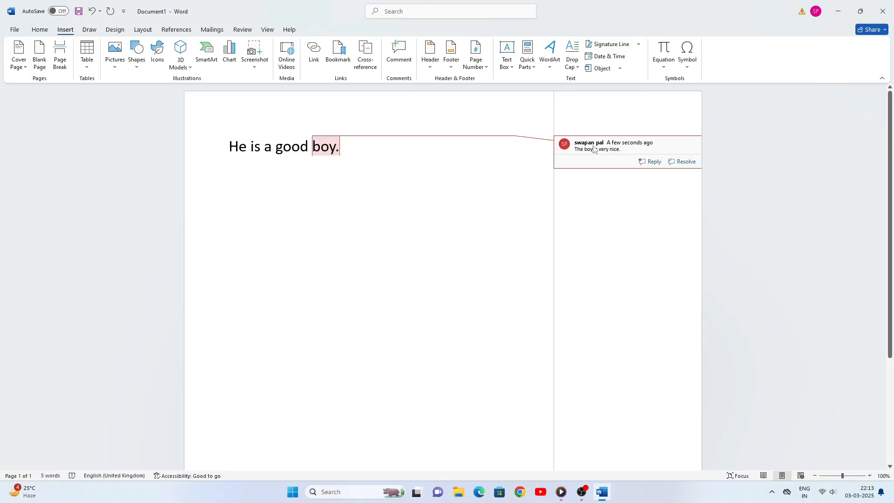
right_click(593, 148)
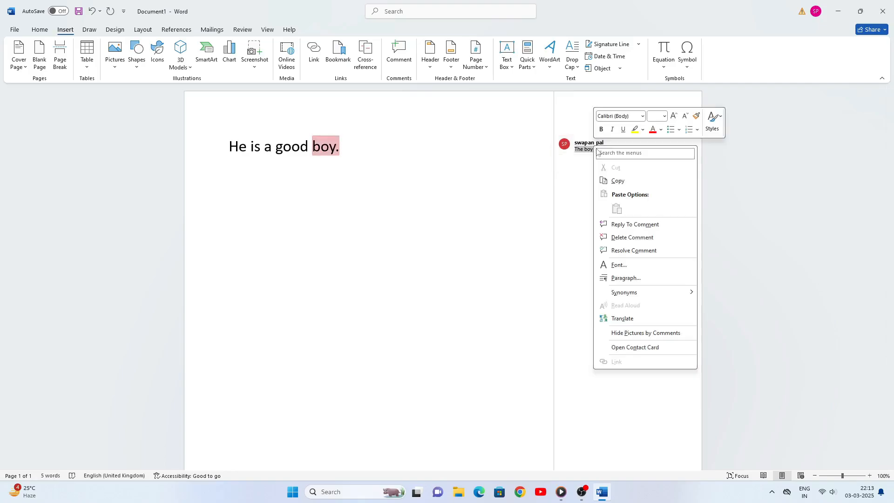
left_click(625, 237)
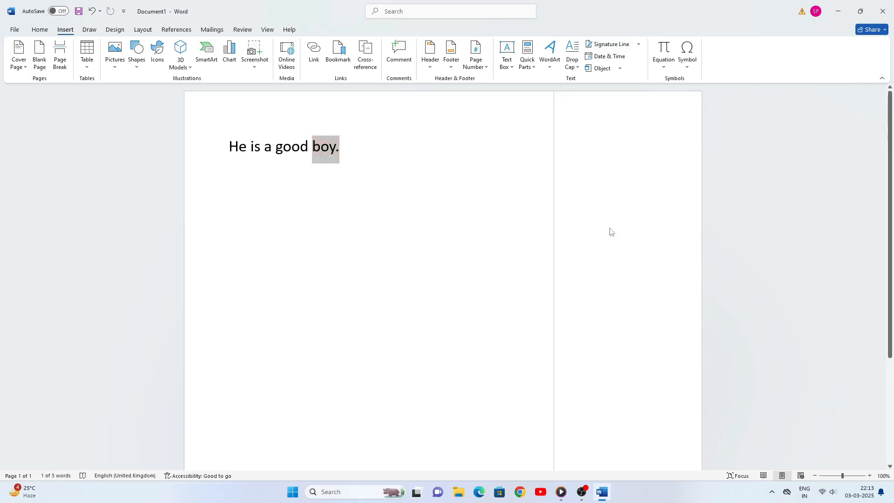
left_click(363, 144)
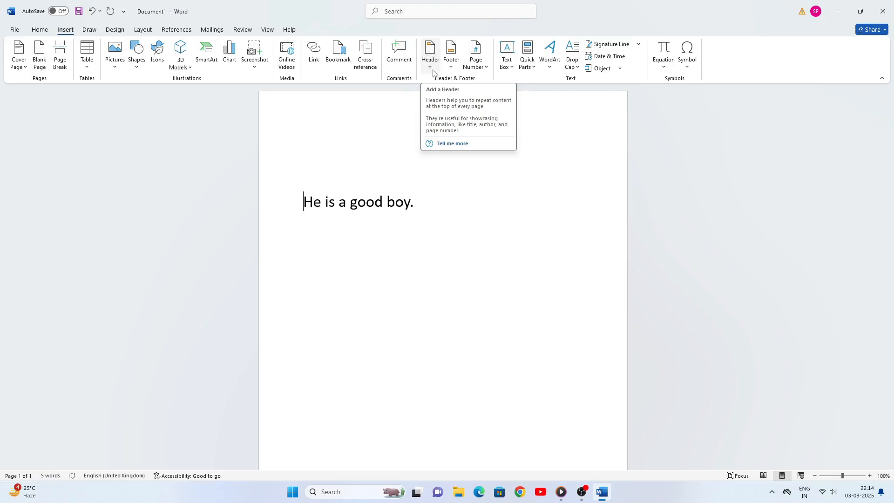
Add a Blank header reading 'Man' and return to the body text
left_click(430, 68)
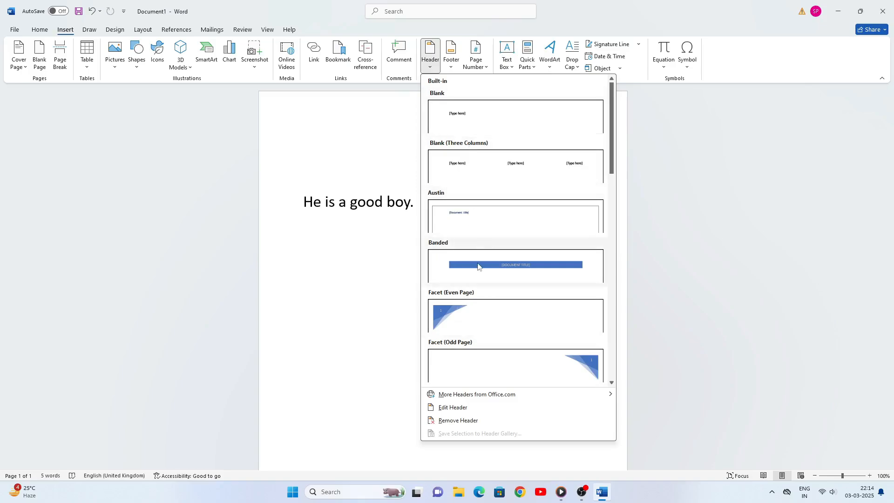
left_click(460, 115)
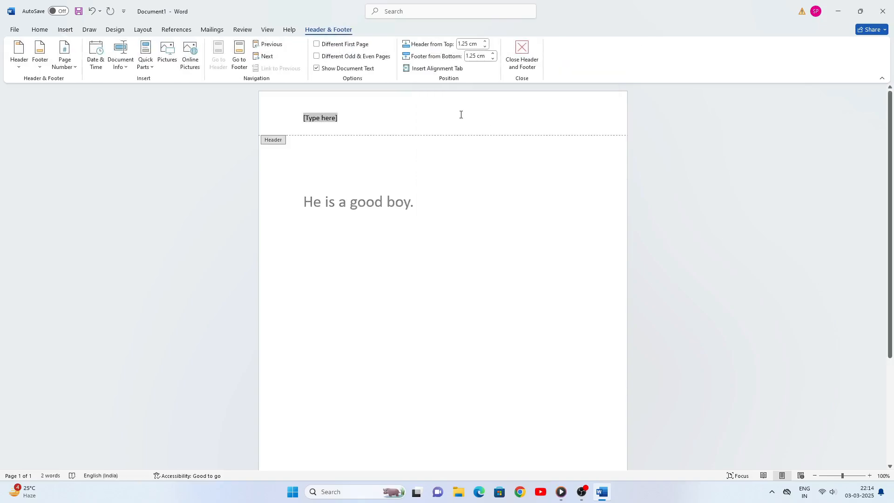
type("Man")
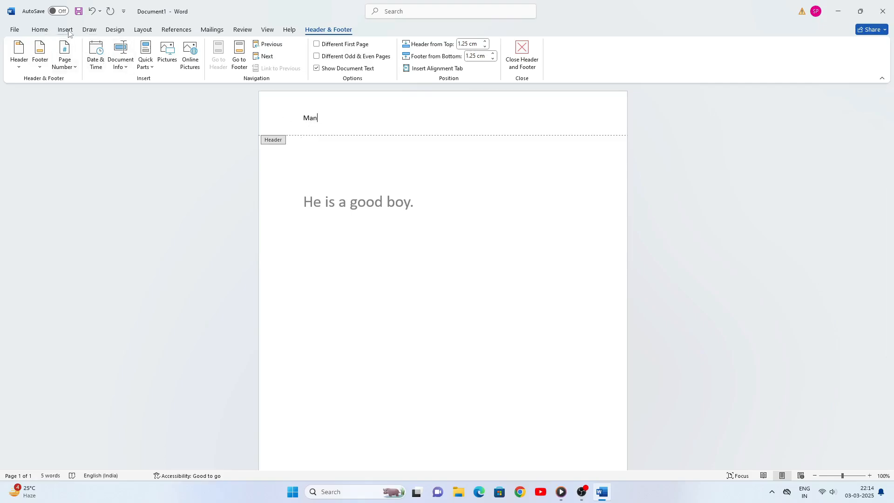
double_click(409, 228)
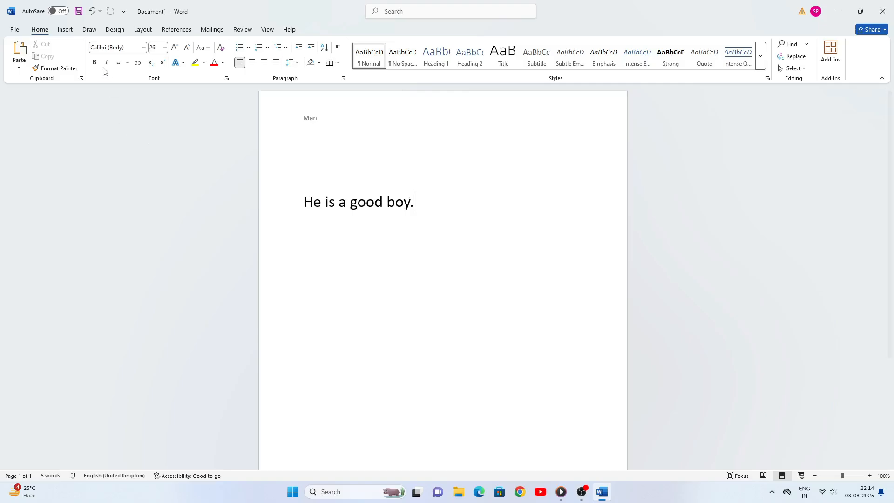
left_click(66, 31)
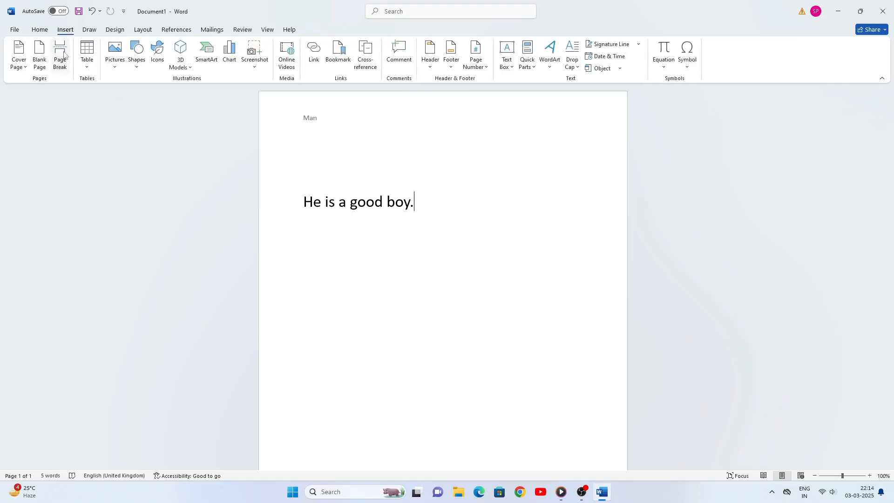
Insert three blank pages after the sentence
left_click(41, 59)
left_click(40, 55)
left_click(40, 56)
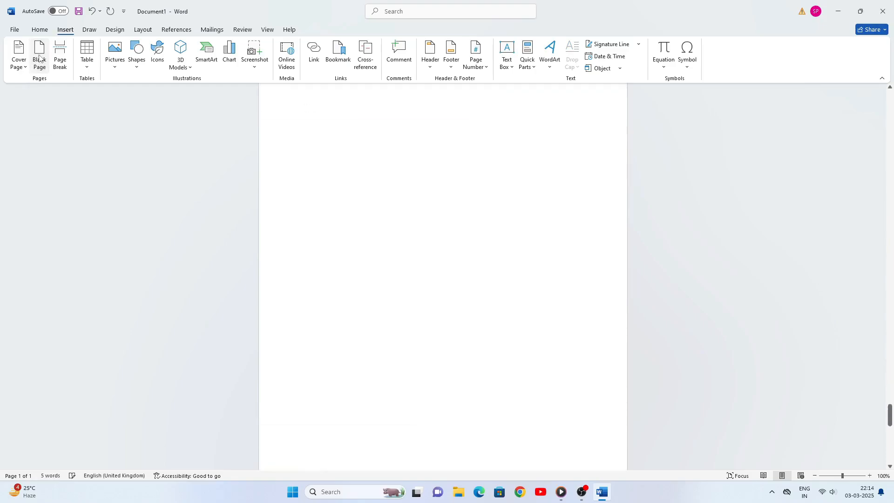
left_click(39, 56)
left_click(39, 55)
Scroll back up to the first page showing 'He is a good boy.'
scroll(405, 258, "up", 8)
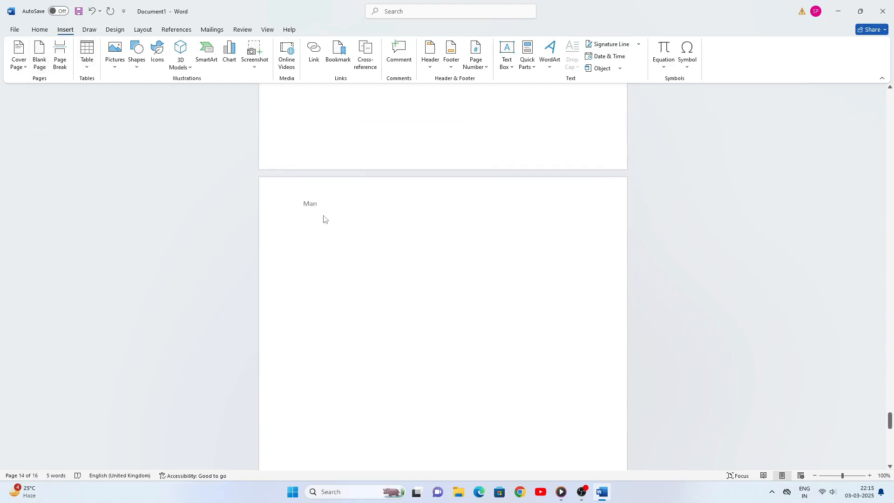
scroll(321, 216, "up", 7)
scroll(312, 202, "up", 7)
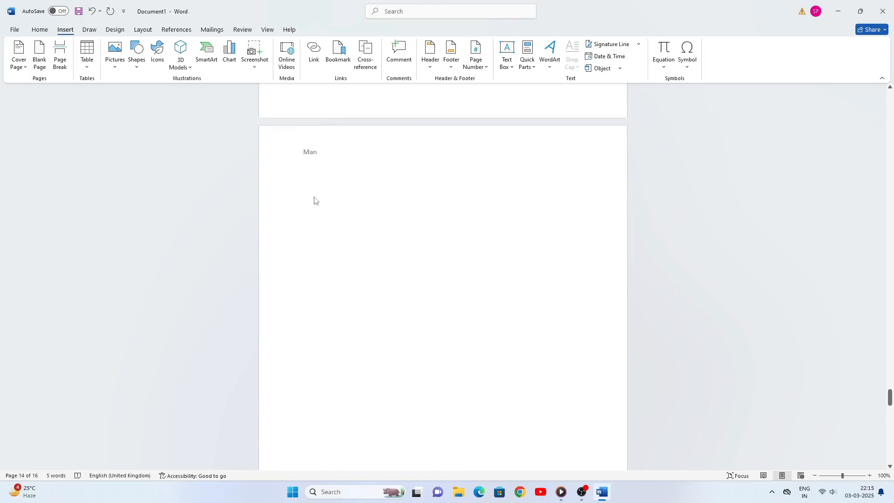
scroll(337, 232, "up", 15)
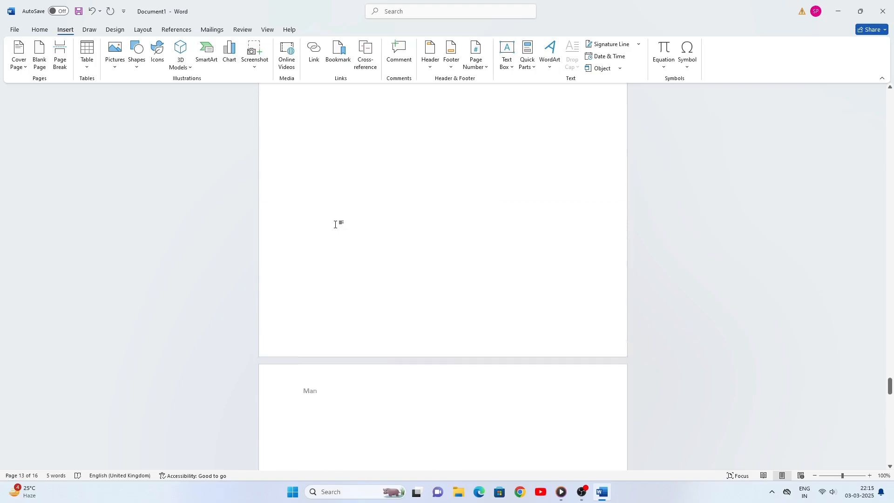
scroll(335, 223, "up", 15)
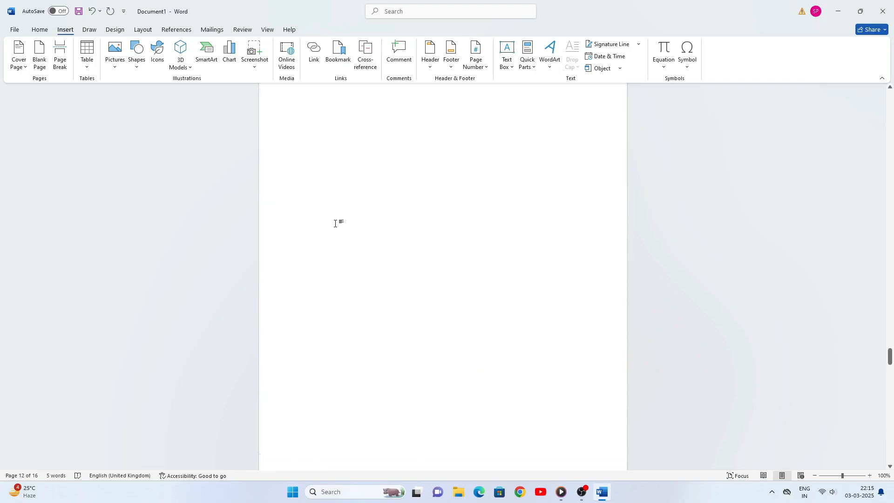
scroll(335, 223, "up", 20)
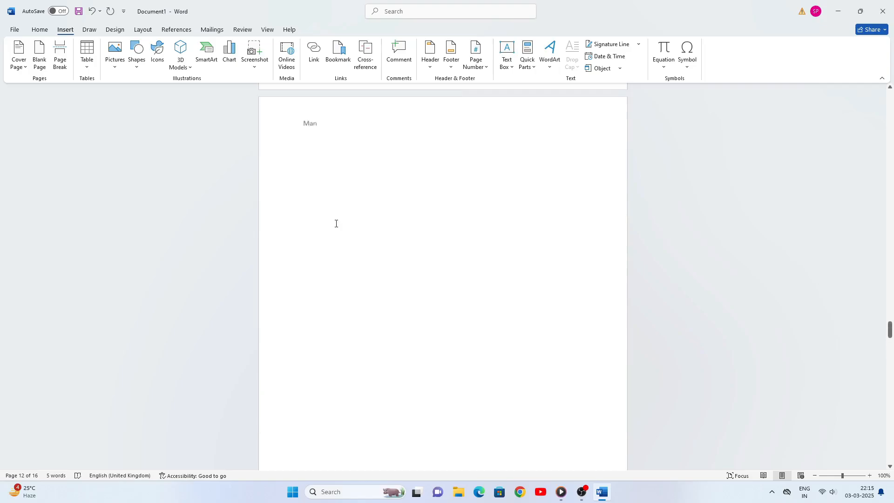
scroll(335, 224, "up", 20)
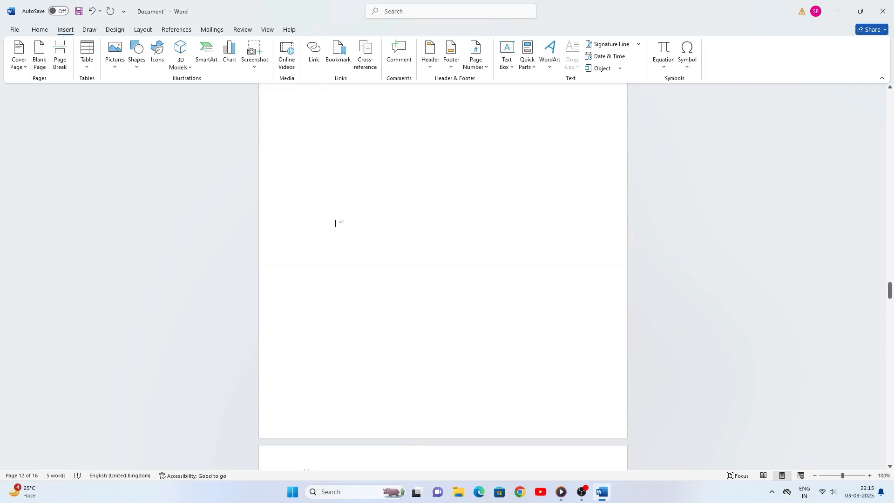
scroll(335, 224, "up", 3)
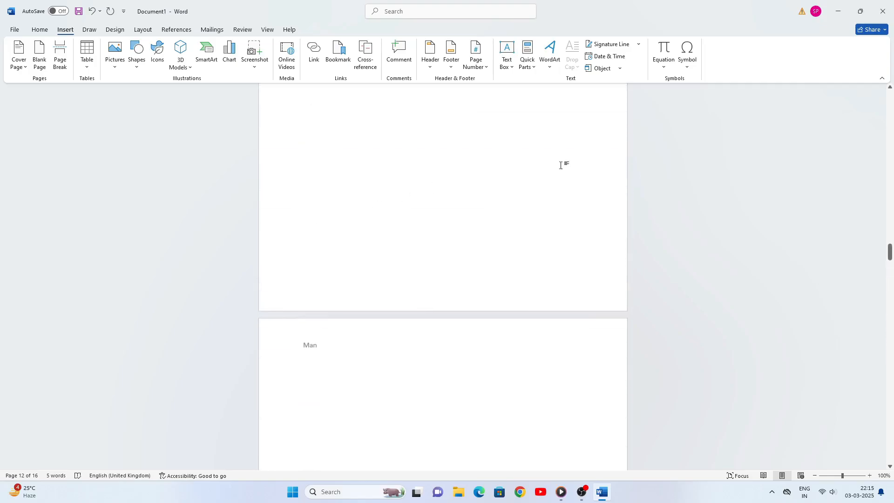
left_click_drag(886, 262, 859, 115)
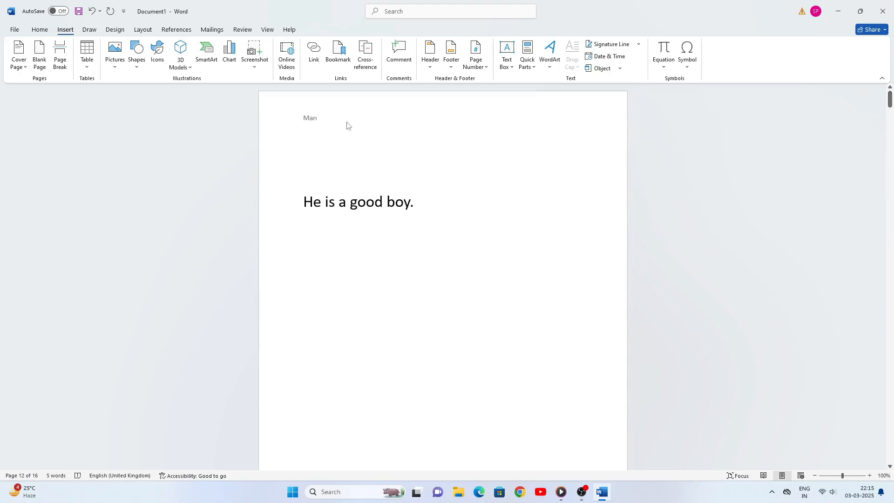
Insert a Blank footer and start typing 'Headmaster' in it
left_click(451, 68)
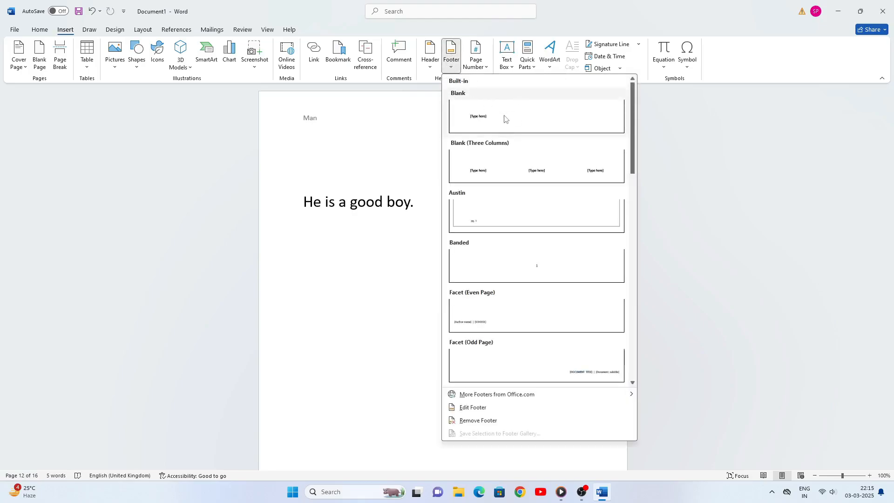
left_click(488, 120)
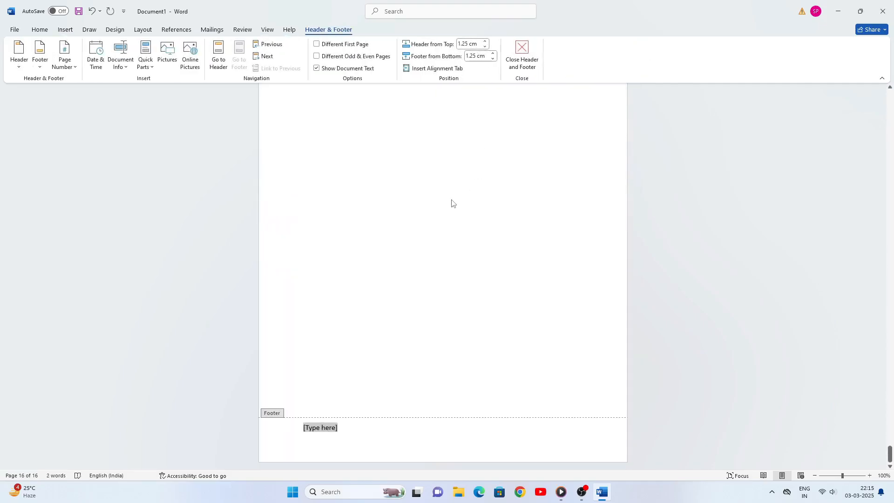
type("H")
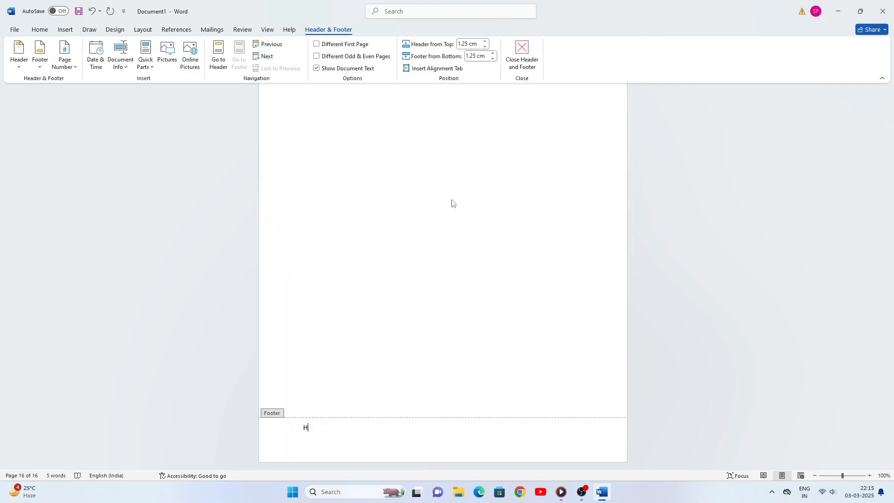
type("eadmaster")
Close the footer and scroll up to page 13 to check the Headmaster footer
double_click(428, 201)
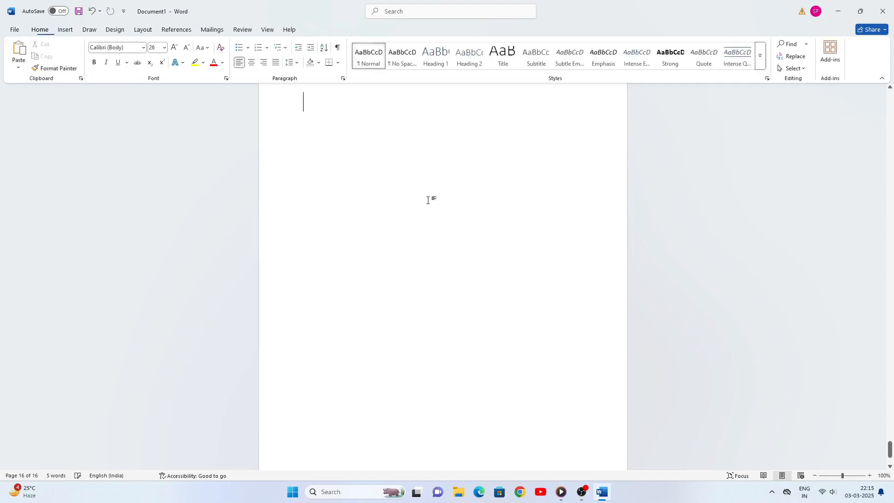
scroll(428, 201, "up", 5)
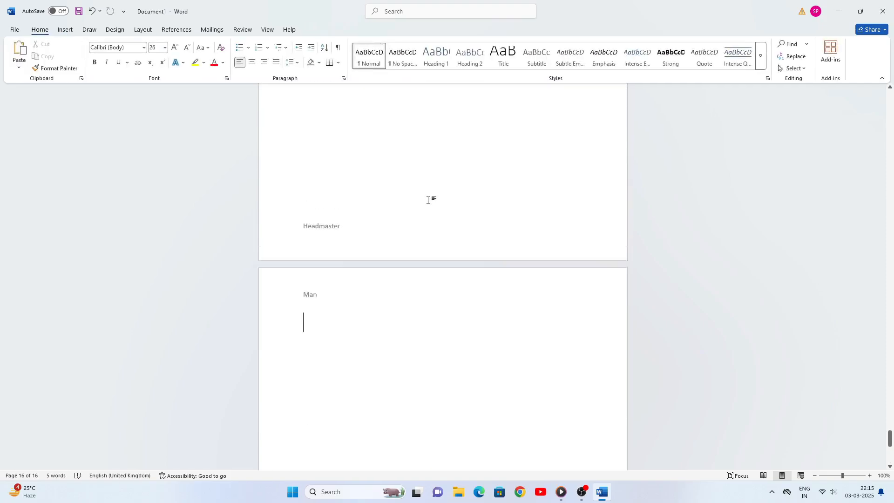
scroll(426, 202, "down", 5)
scroll(426, 205, "up", 5)
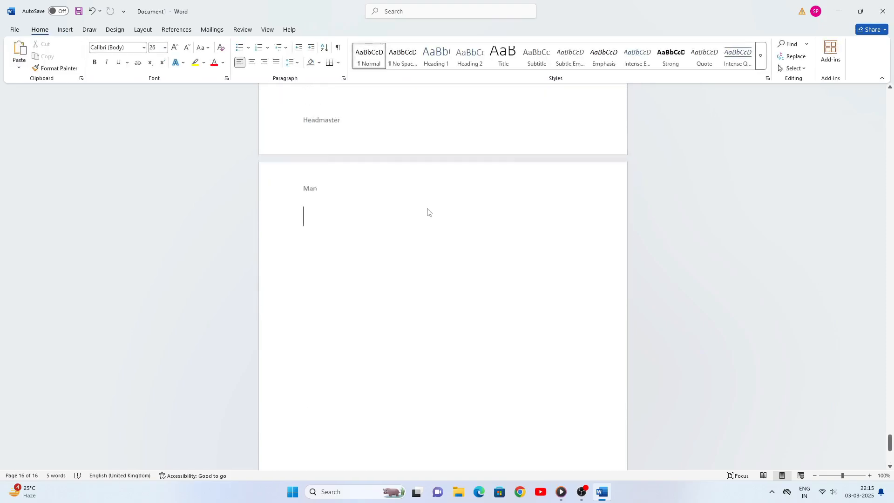
scroll(426, 209, "up", 5)
scroll(426, 208, "down", 5)
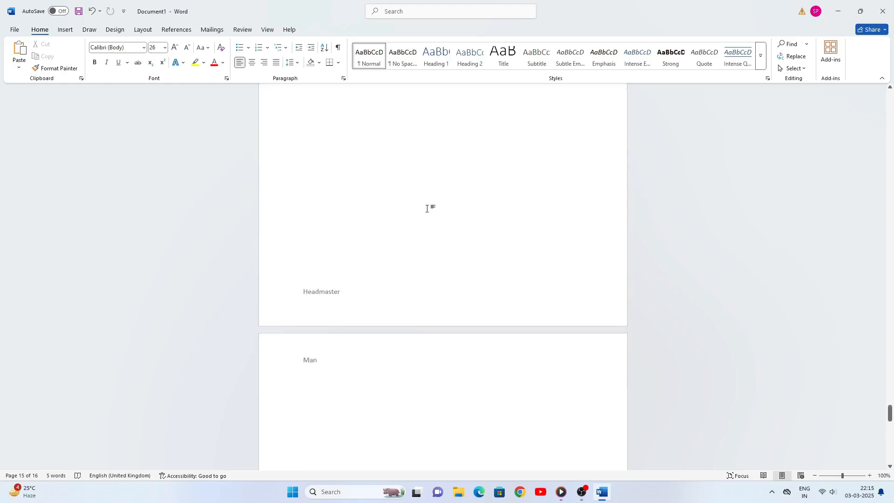
scroll(427, 209, "up", 2)
scroll(426, 209, "up", 2)
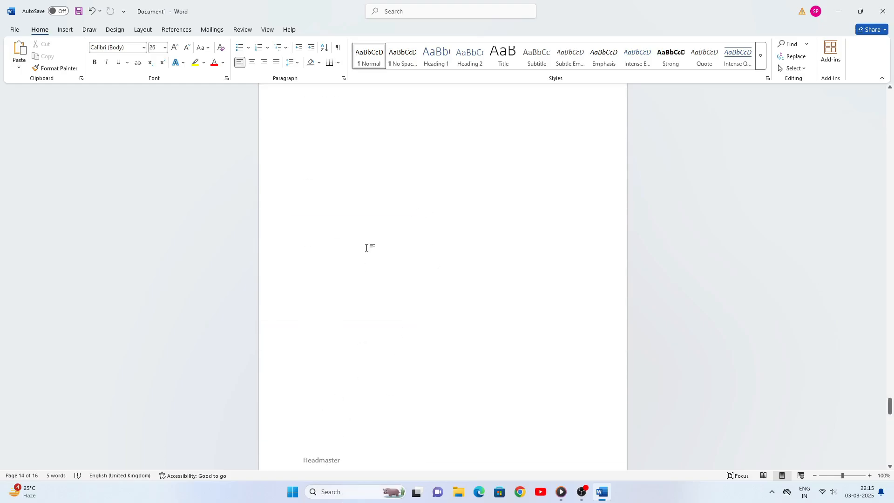
scroll(366, 242, "down", 12)
scroll(361, 232, "up", 6)
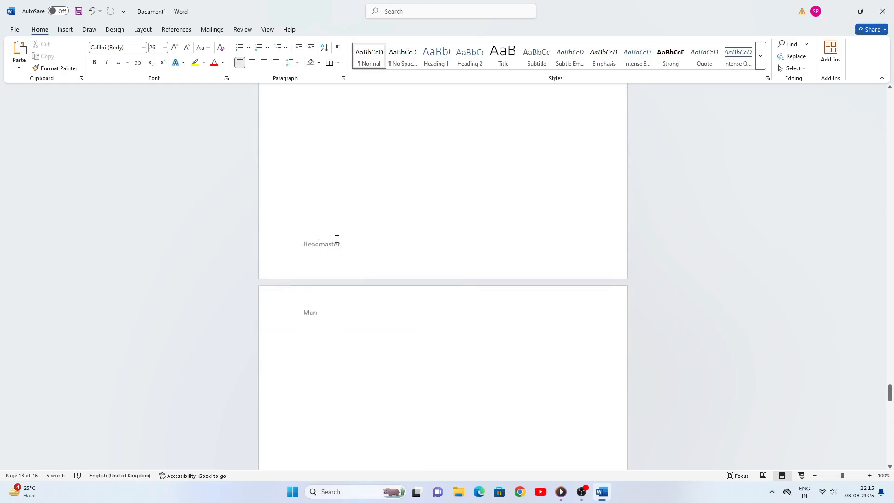
scroll(367, 229, "up", 7)
scroll(370, 228, "down", 10)
scroll(363, 228, "up", 7)
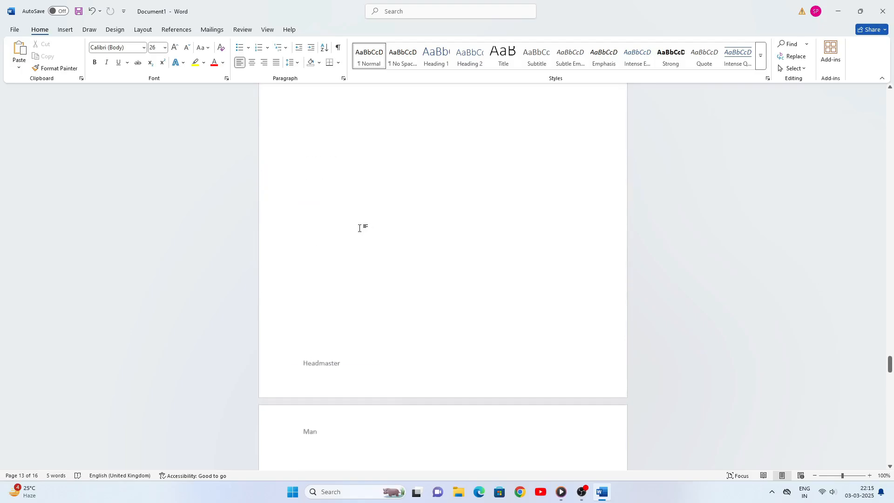
scroll(359, 228, "down", 7)
scroll(359, 228, "up", 10)
scroll(359, 228, "down", 8)
scroll(359, 228, "up", 7)
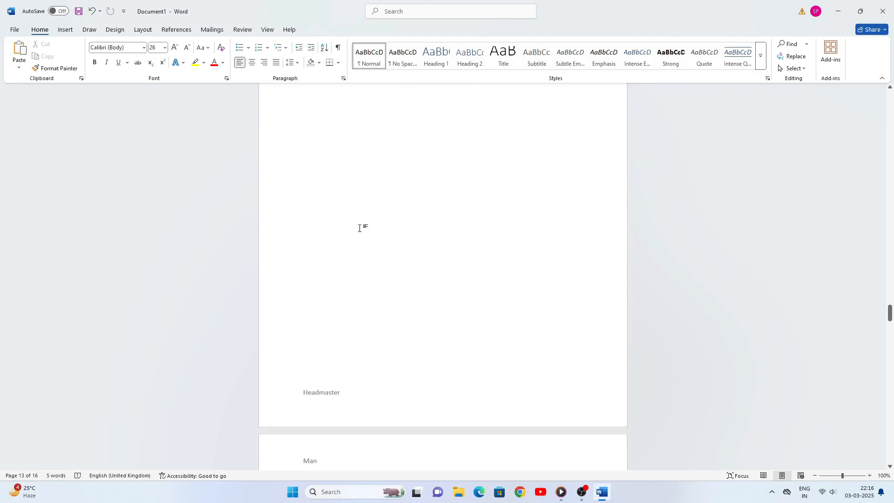
scroll(358, 228, "down", 13)
scroll(361, 226, "up", 8)
scroll(361, 228, "down", 6)
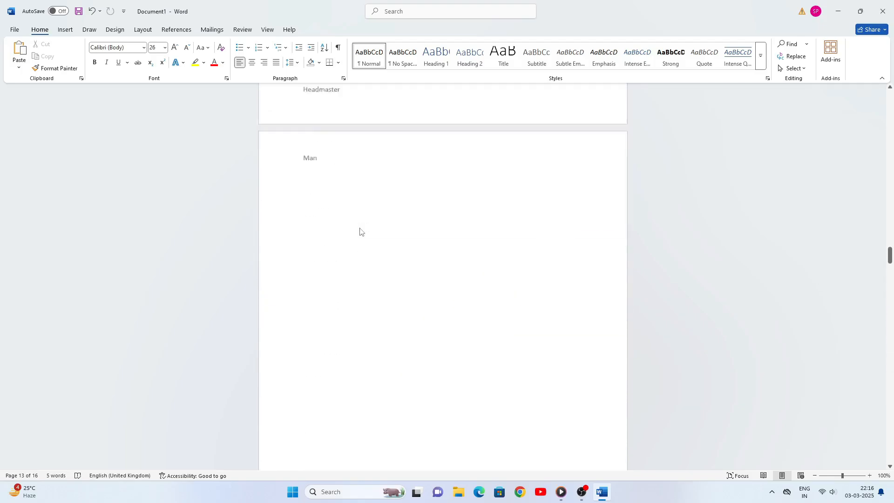
scroll(360, 227, "up", 7)
scroll(361, 227, "down", 5)
scroll(361, 227, "up", 5)
scroll(359, 228, "down", 7)
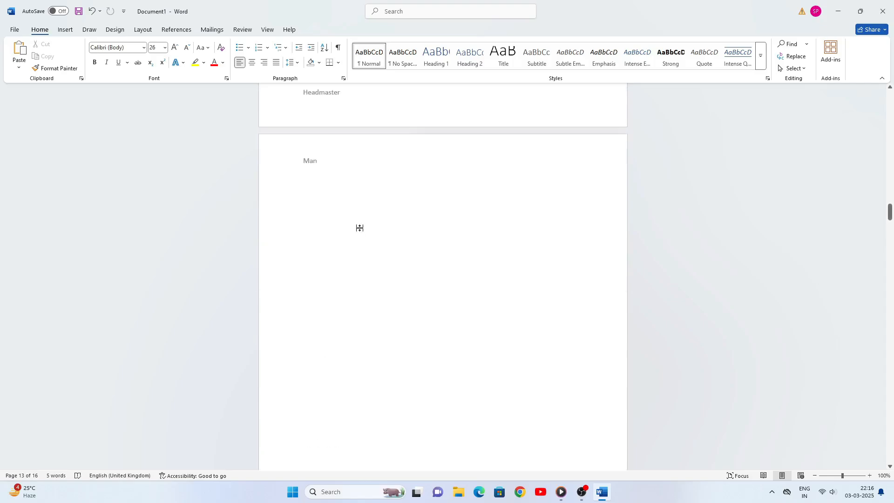
scroll(359, 228, "up", 7)
scroll(359, 227, "down", 5)
scroll(359, 228, "up", 2)
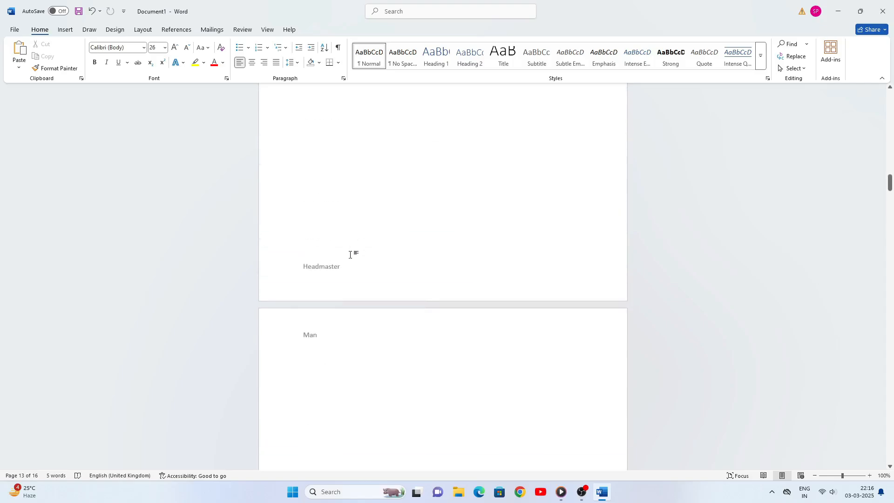
scroll(407, 204, "up", 3)
scroll(405, 206, "down", 6)
scroll(404, 207, "up", 6)
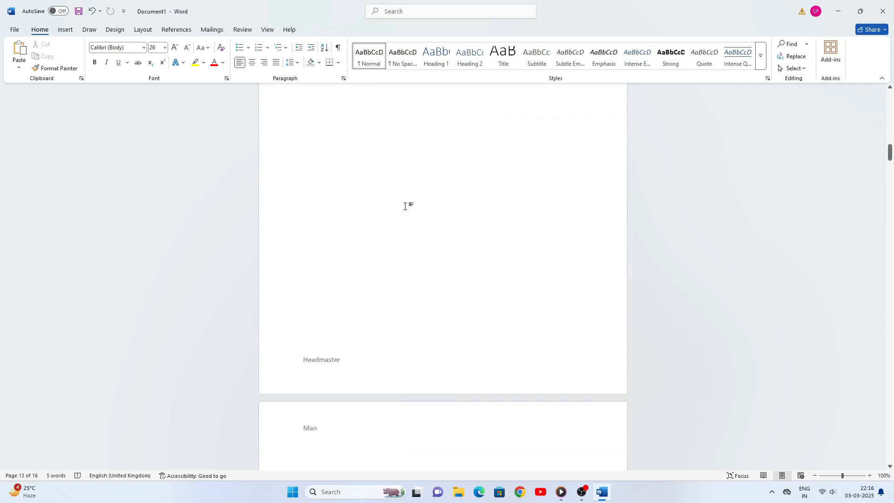
scroll(405, 205, "down", 6)
scroll(404, 203, "up", 6)
scroll(404, 203, "down", 4)
scroll(404, 203, "up", 1)
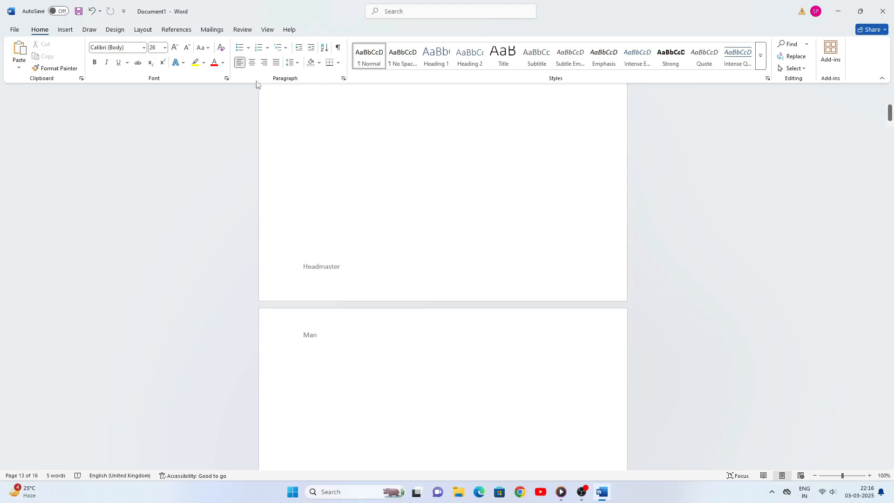
Insert a Plain Number 1 page number at the bottom of every page
left_click(65, 29)
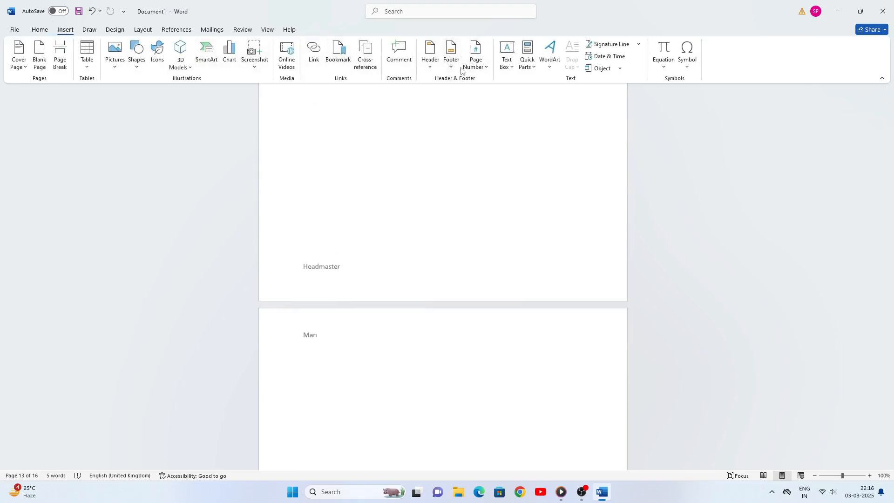
left_click(486, 71)
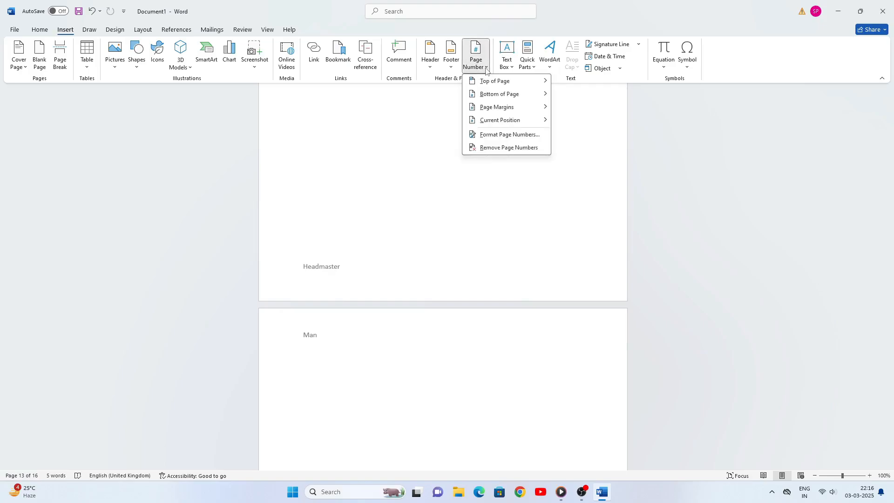
mouse_move(486, 86)
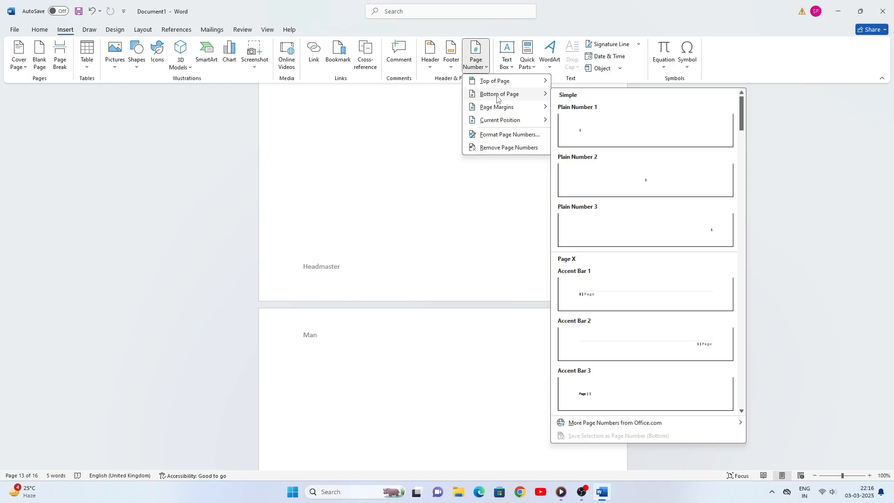
left_click(582, 128)
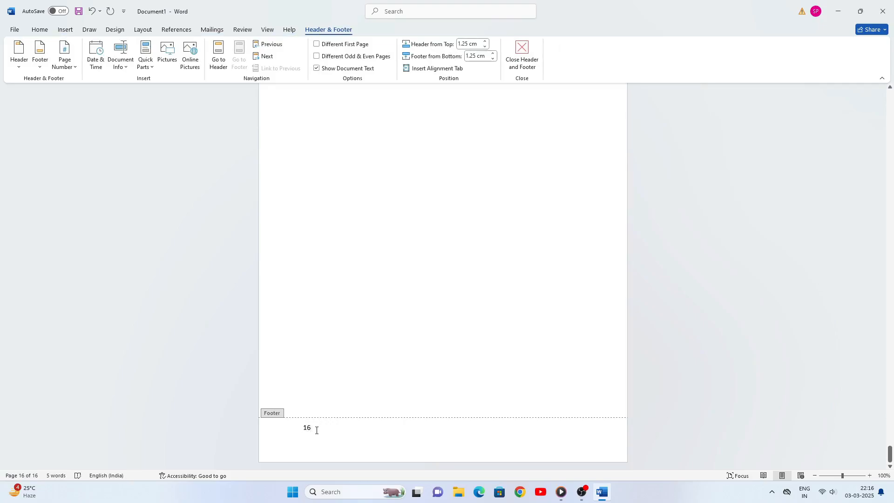
Scroll up past footers numbered 14 to 10 and bring back the Insert commands
scroll(381, 386, "up", 10)
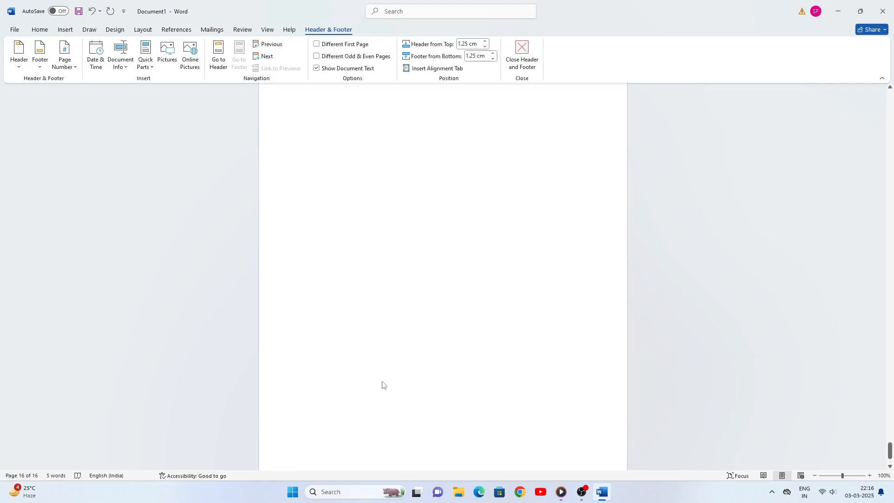
scroll(396, 377, "up", 15)
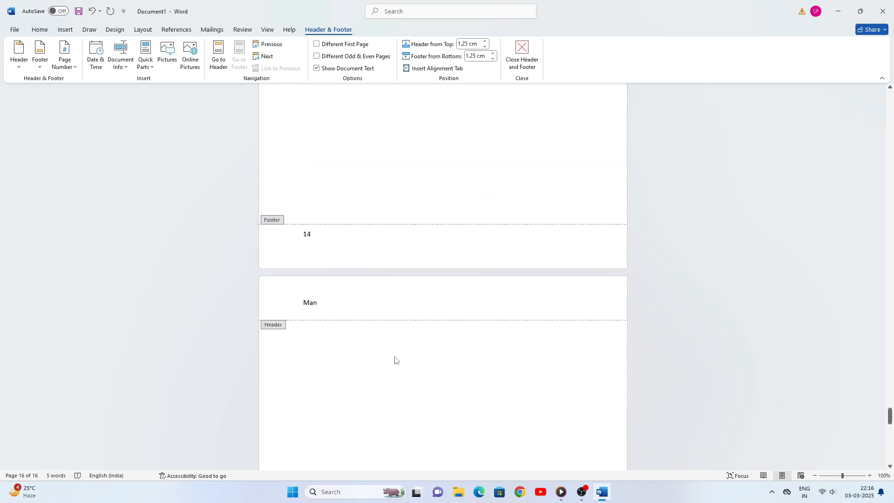
scroll(395, 359, "up", 20)
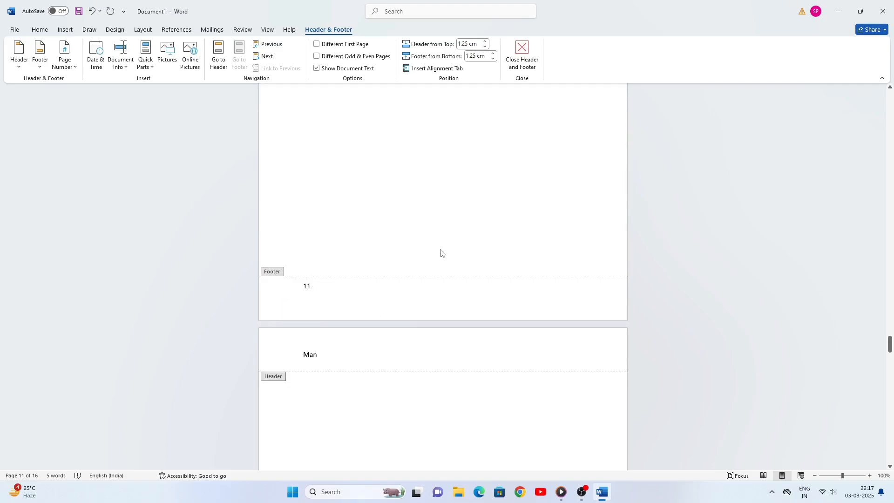
scroll(441, 253, "up", 10)
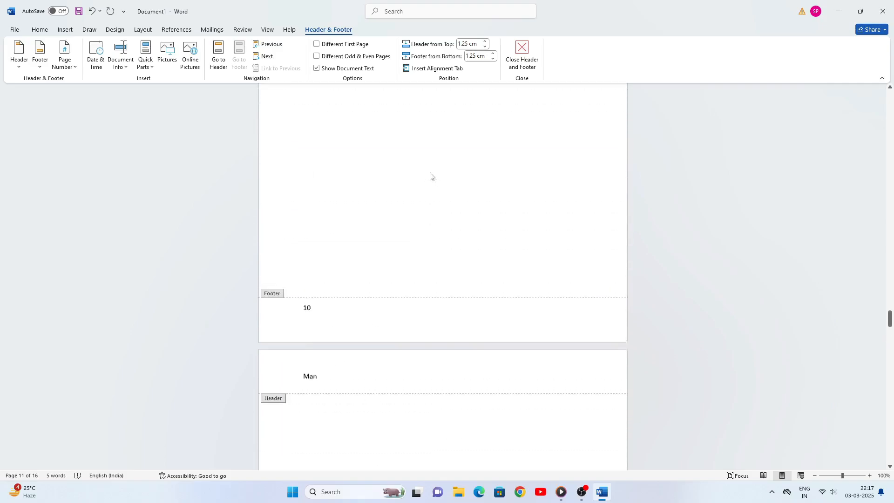
scroll(430, 176, "up", 1)
left_click(65, 29)
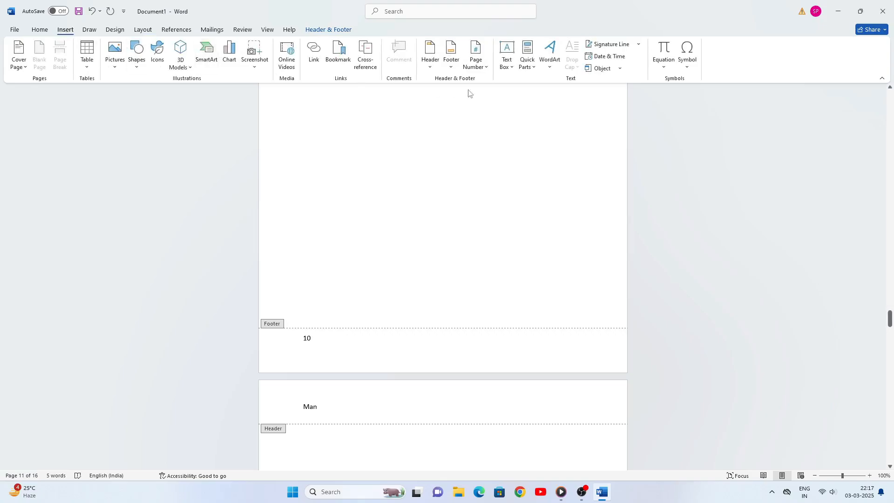
Keep the page number format at '1, 2, 3, ...' and confirm the dialog
left_click(486, 67)
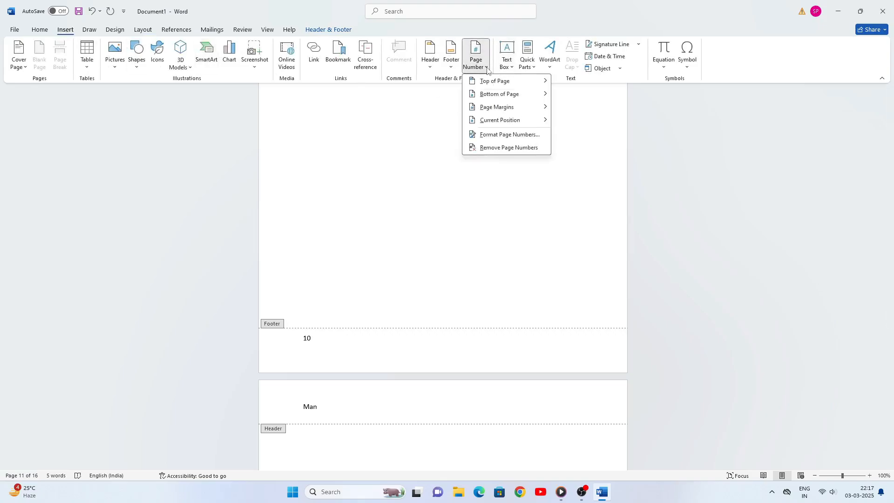
left_click(506, 135)
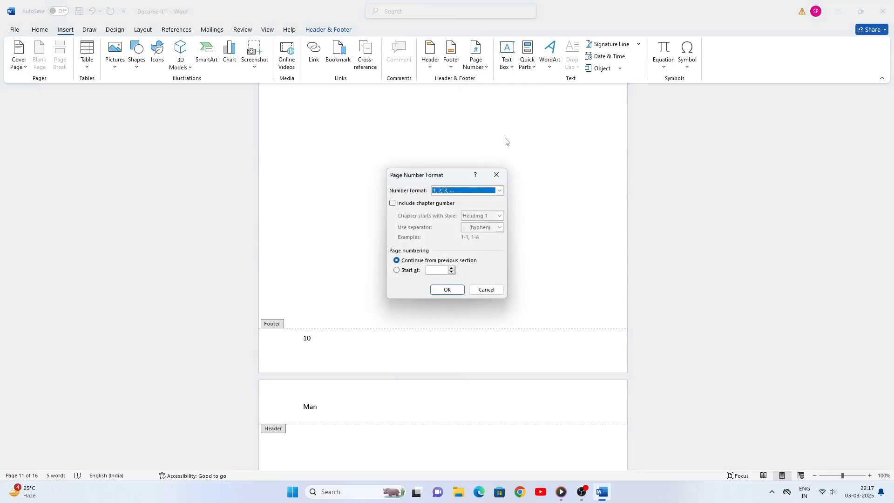
left_click(499, 191)
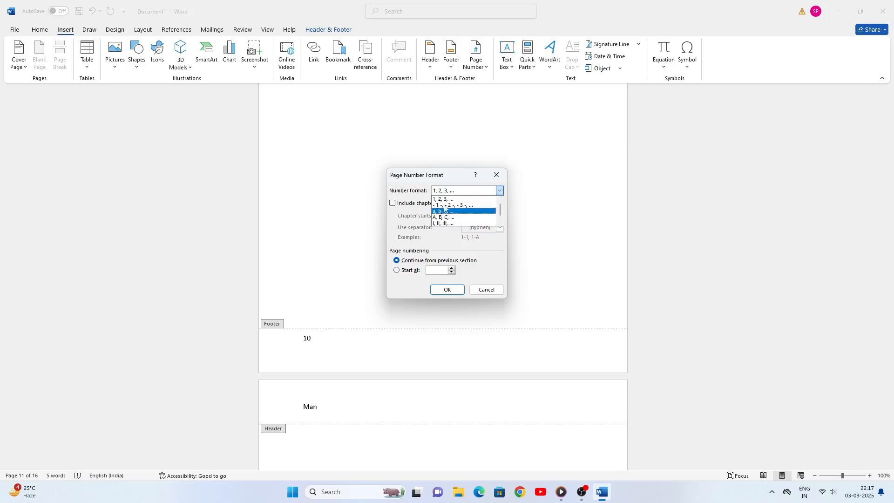
left_click(442, 193)
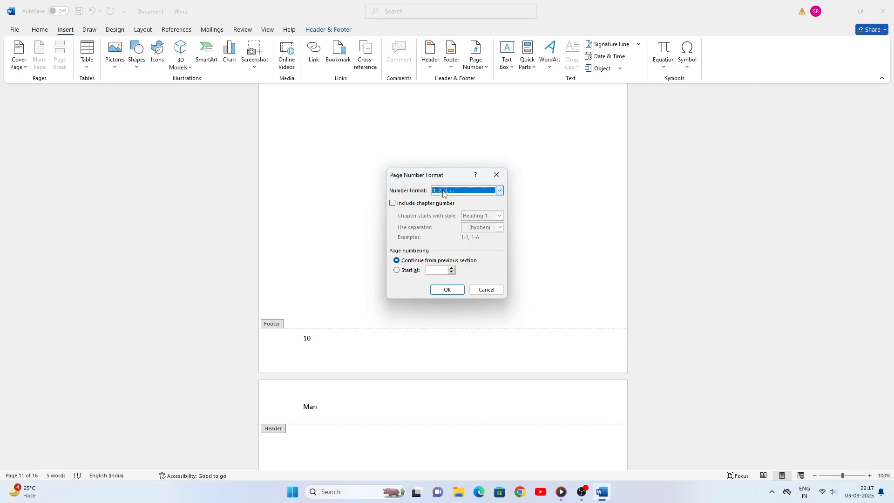
left_click(447, 289)
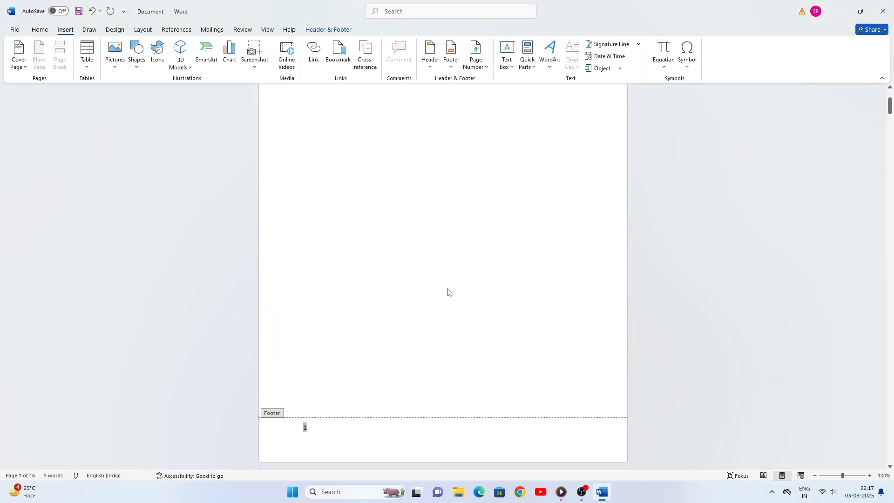
Remove all page numbers from the document and exit the footer back to the body text
scroll(511, 224, "up", 3)
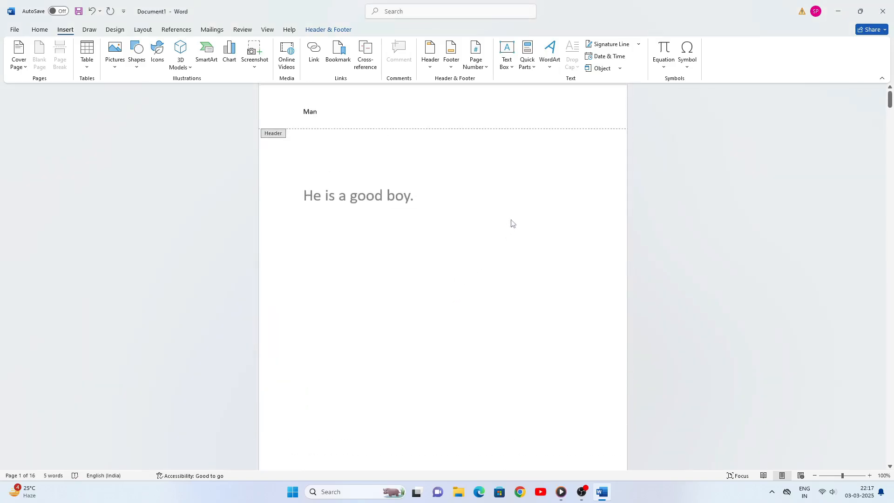
scroll(561, 91, "down", 2)
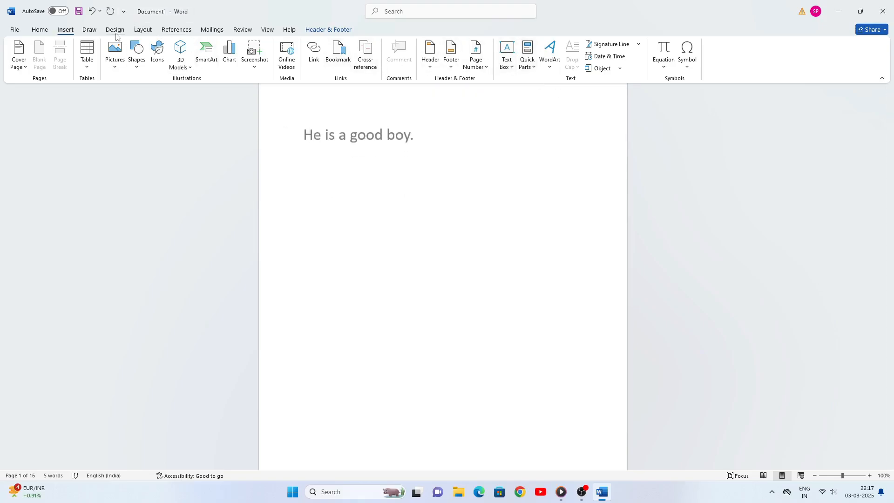
left_click(484, 68)
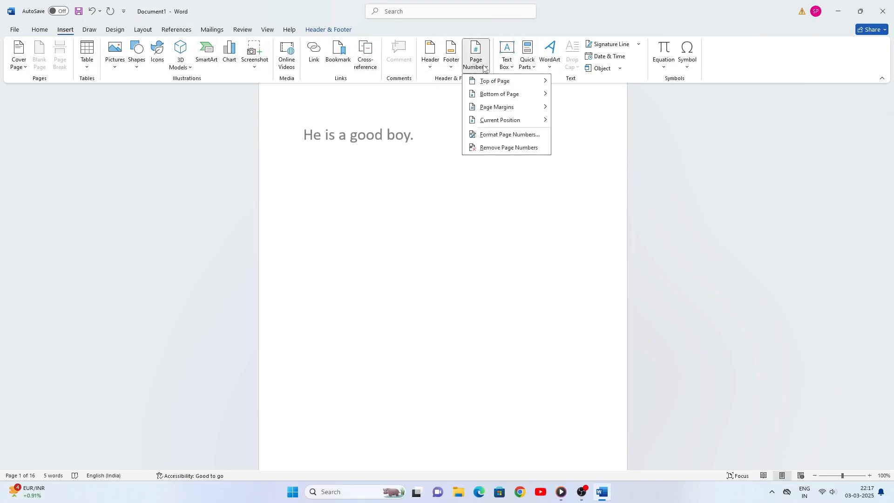
left_click(518, 148)
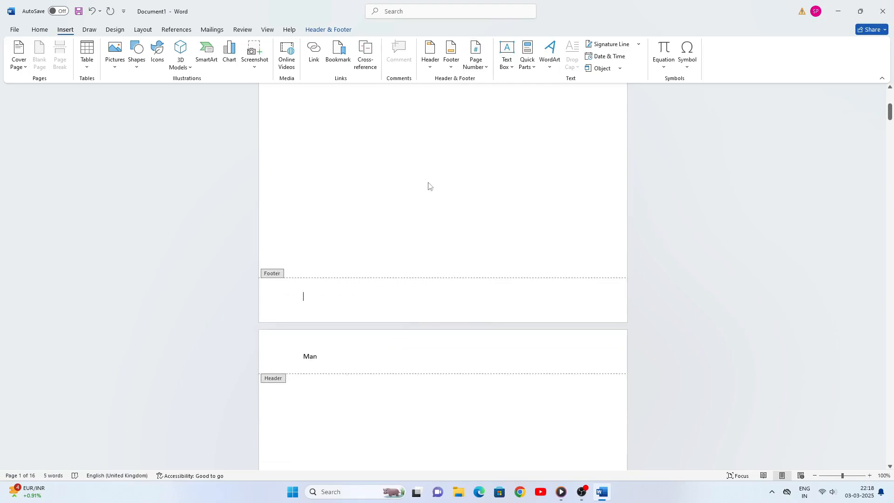
key("Escape")
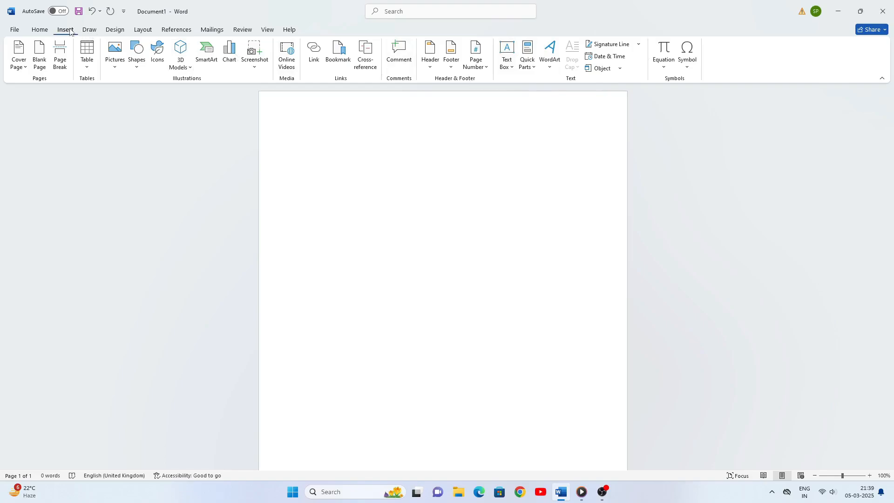
Insert a Simple Text Box with the 'Grab your reader's attention' placeholder quote
left_click(514, 68)
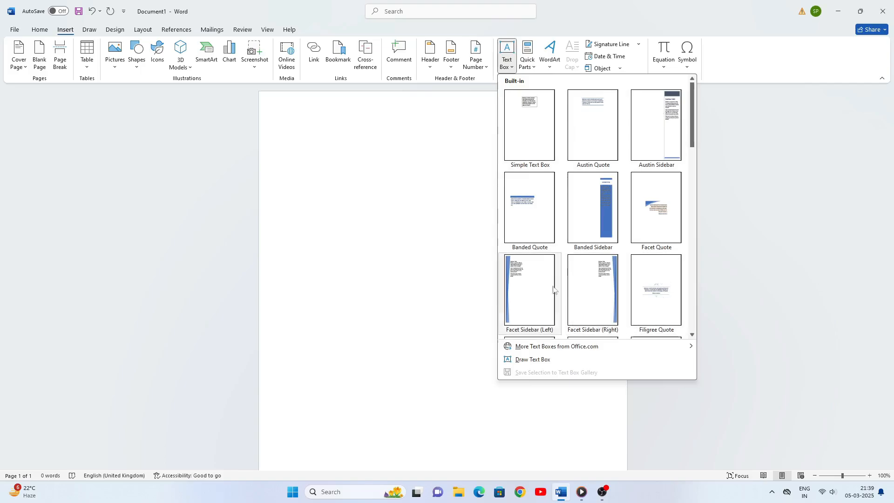
left_click(532, 137)
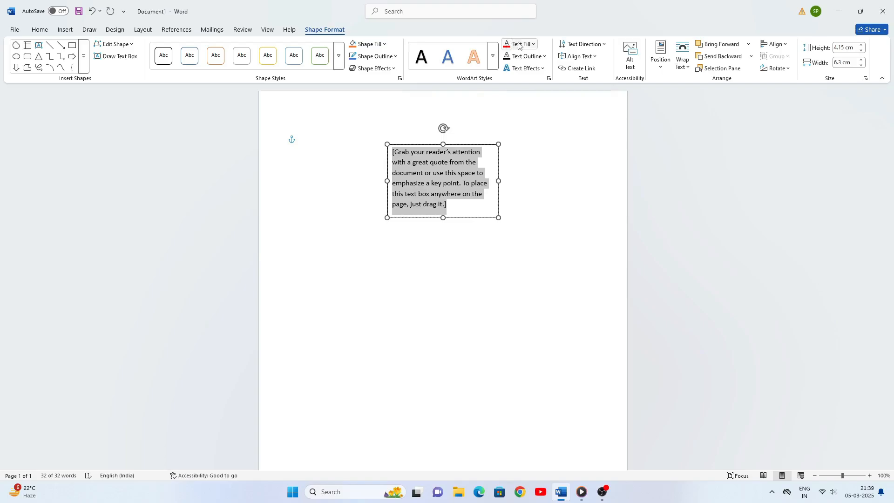
Set the text box's text fill to red, then preview Text Effects submenus without applying any
left_click(532, 45)
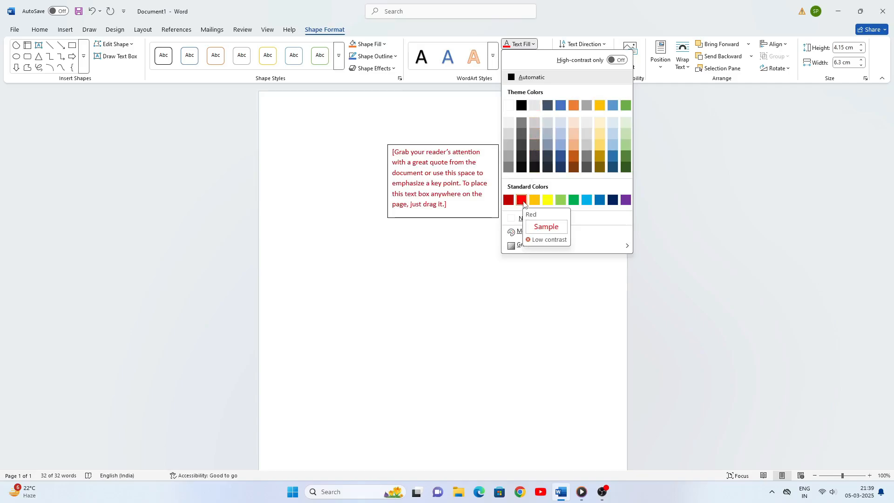
left_click(522, 200)
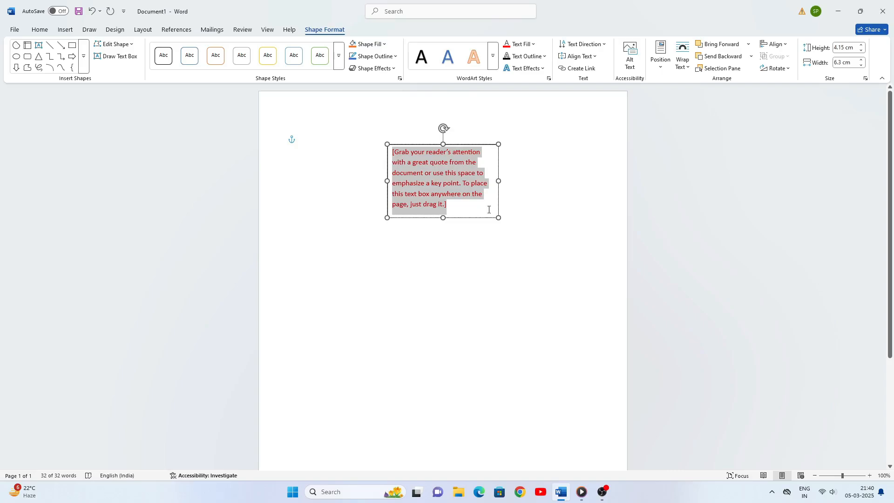
left_click(539, 71)
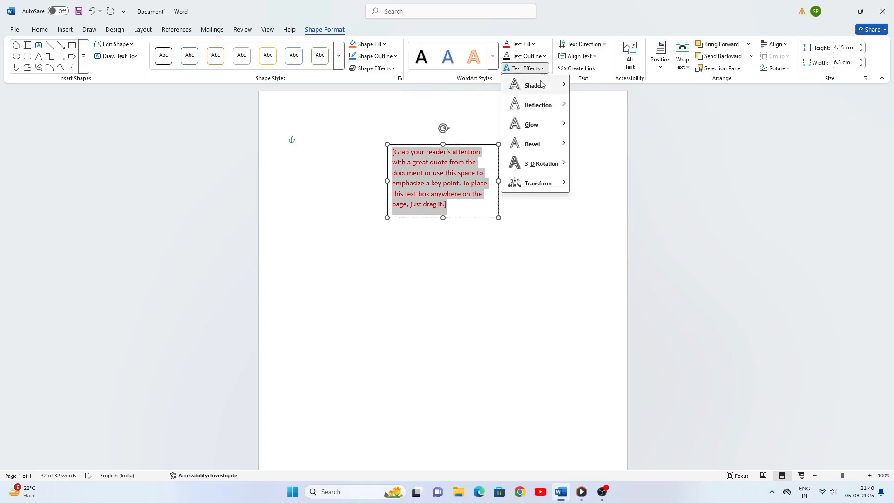
mouse_move(541, 89)
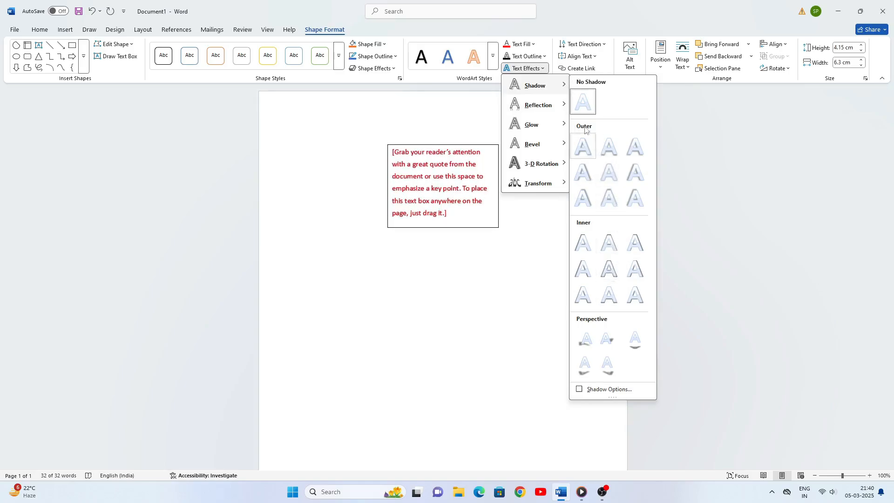
mouse_move(539, 105)
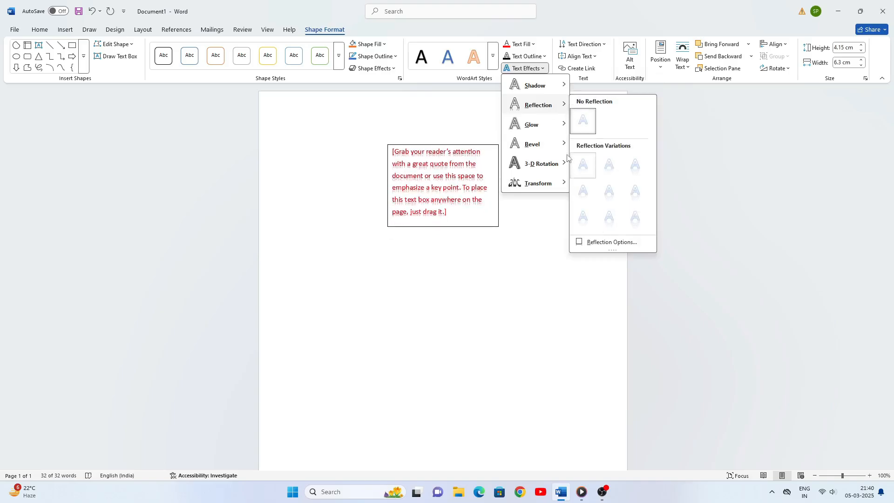
mouse_move(548, 126)
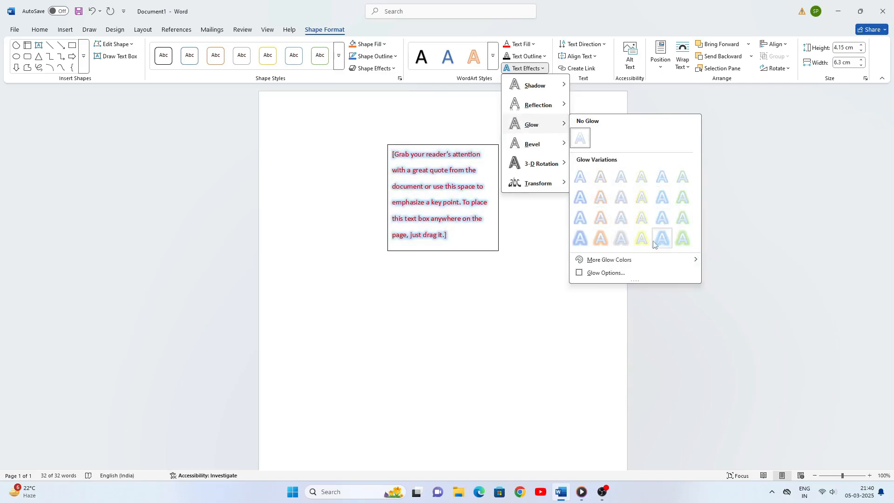
mouse_move(537, 148)
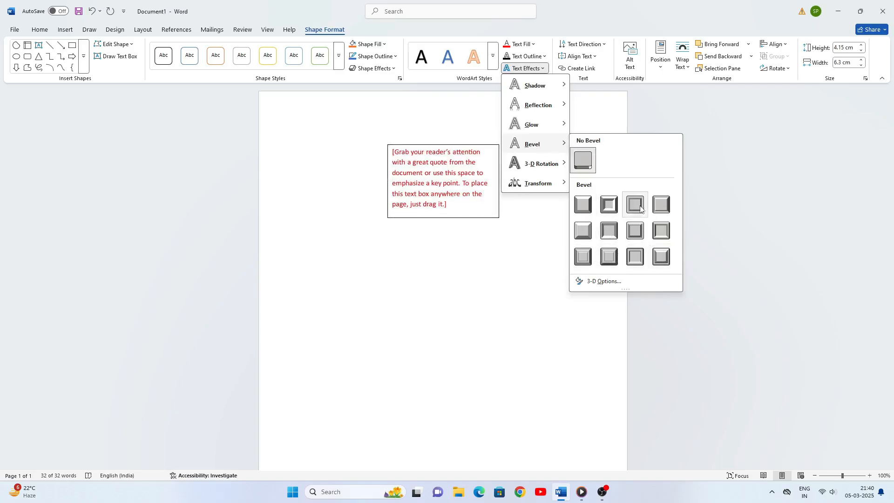
mouse_move(544, 166)
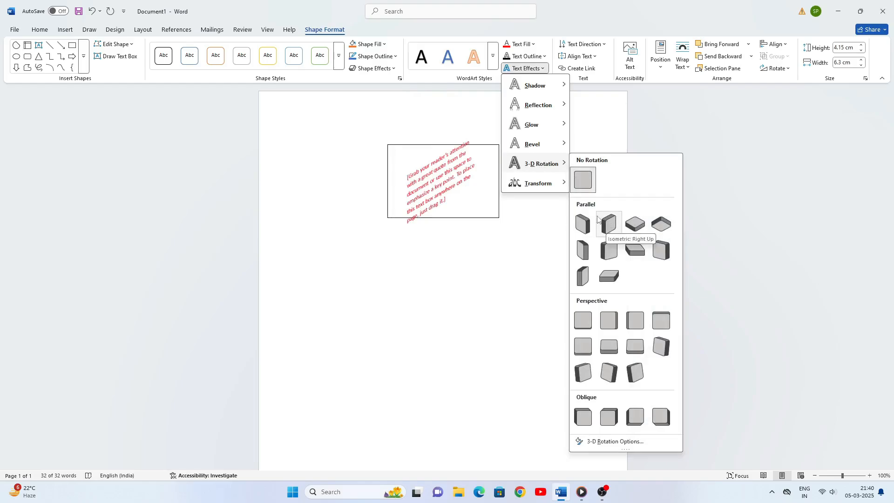
mouse_move(536, 186)
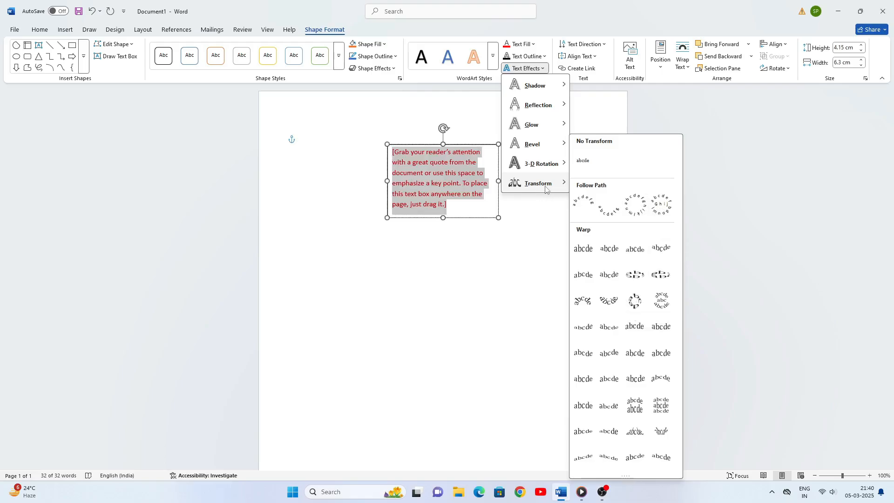
left_click(514, 247)
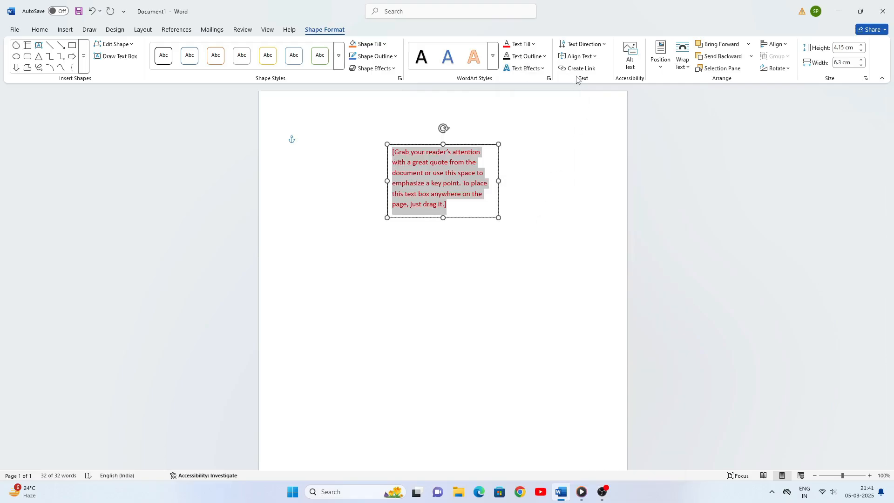
Keep the text box's text horizontal and top-aligned, and bring up the Position choices
left_click(604, 45)
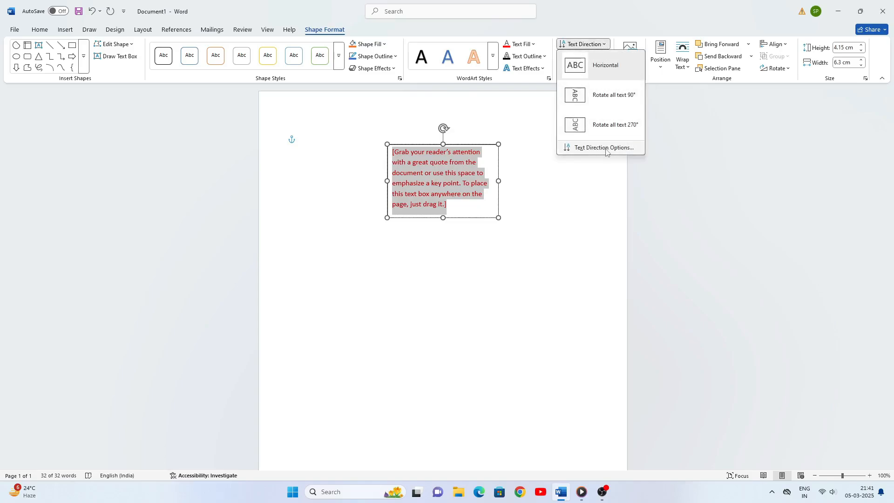
left_click(606, 45)
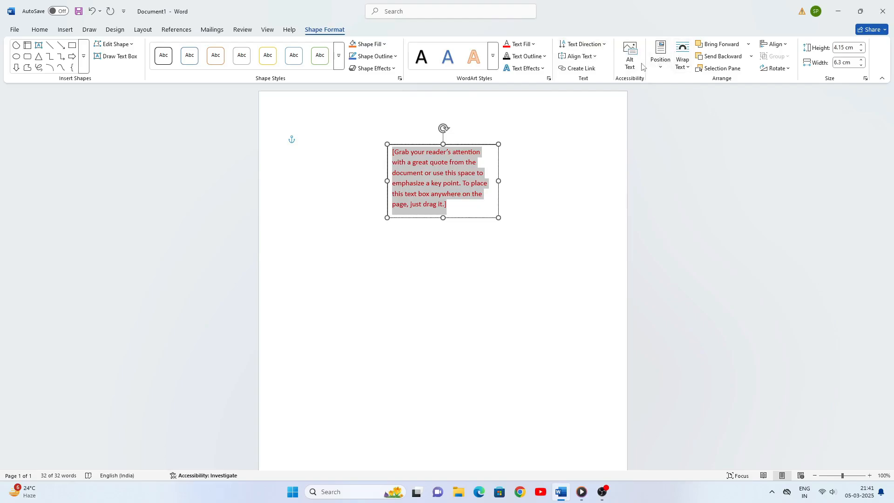
left_click(596, 57)
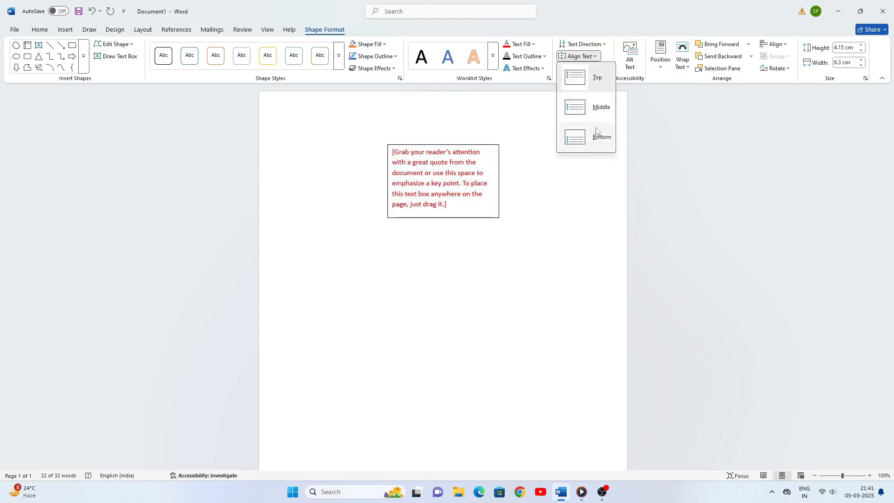
left_click(599, 56)
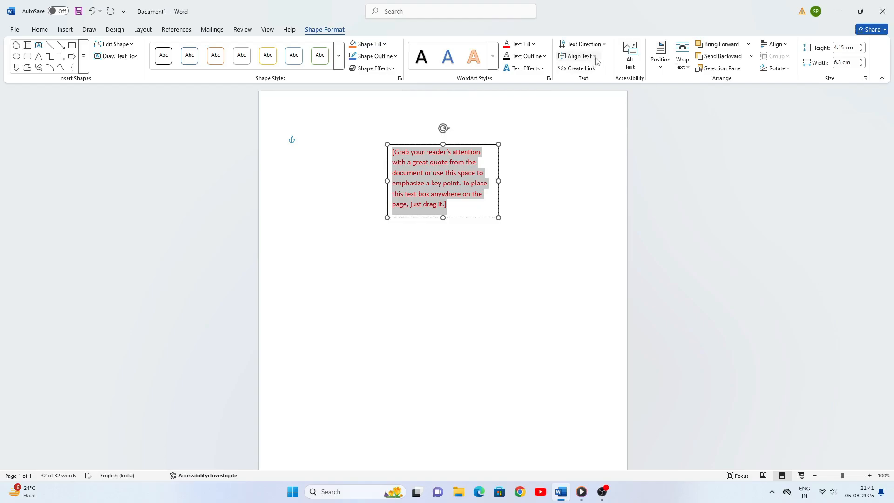
left_click(596, 57)
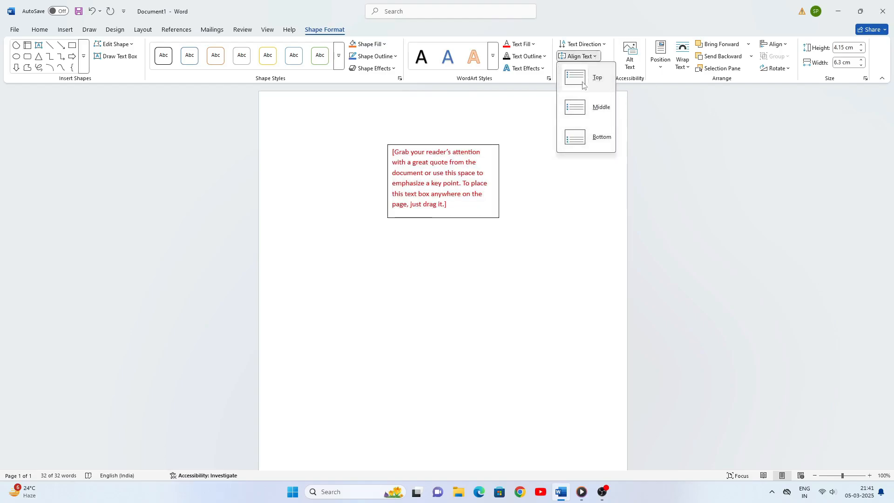
left_click(597, 58)
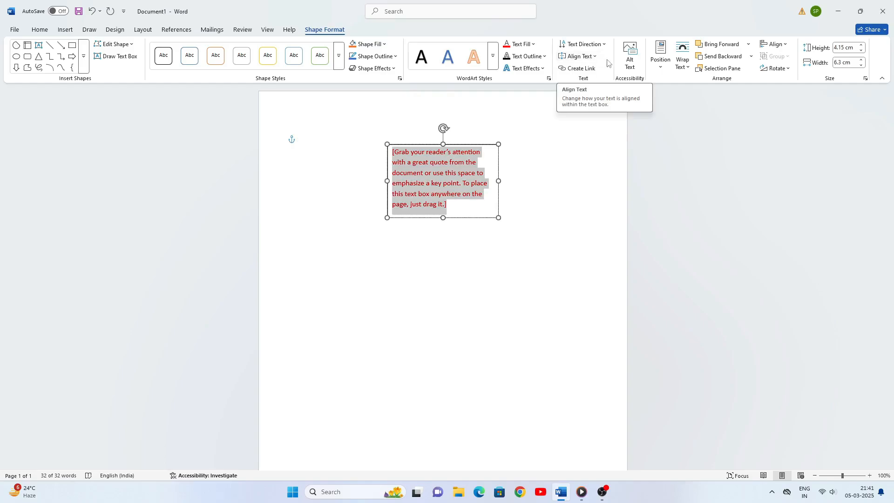
left_click(663, 68)
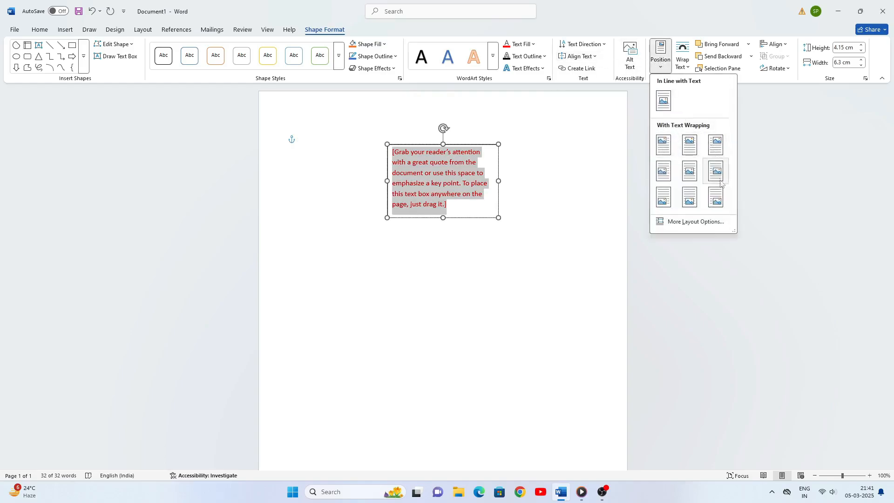
Set the quote text box's wrapping to Through
left_click(616, 142)
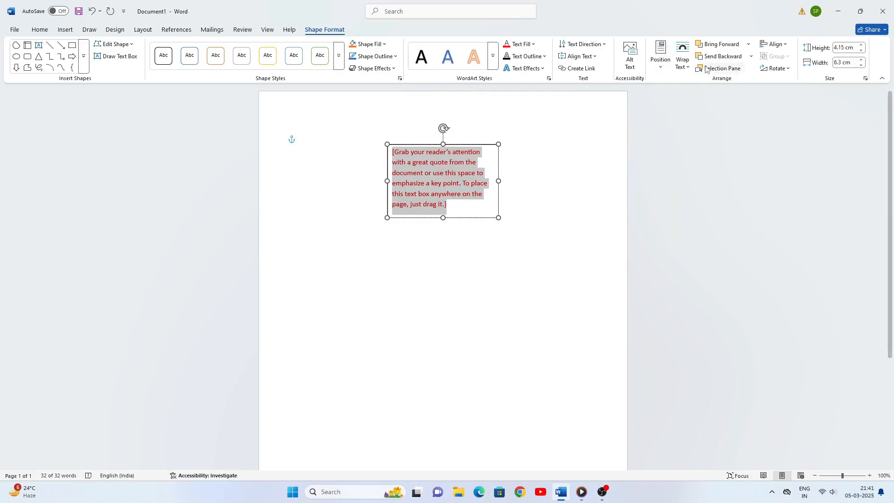
left_click(687, 67)
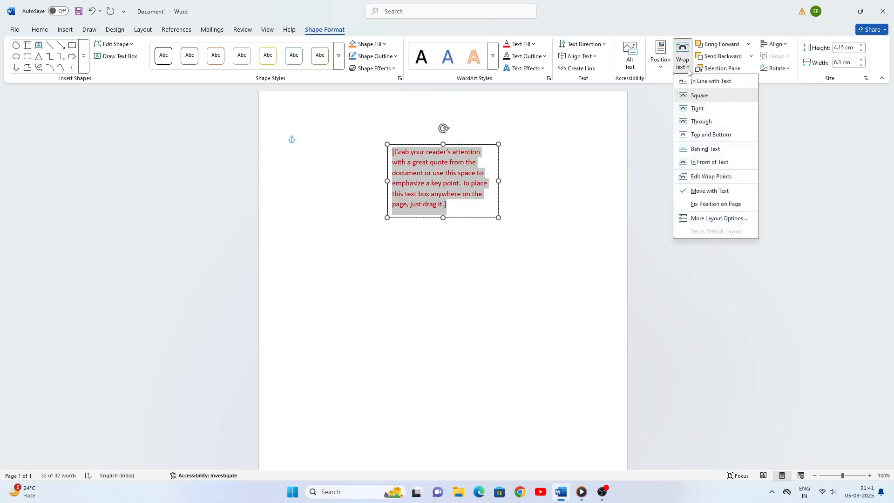
left_click(701, 122)
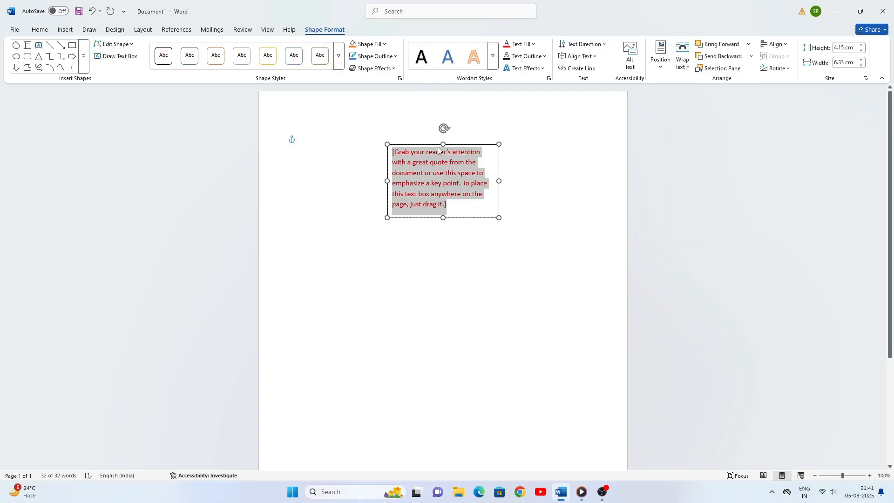
Drag the quote text box to a new spot higher on the page
left_click_drag(415, 145, 384, 233)
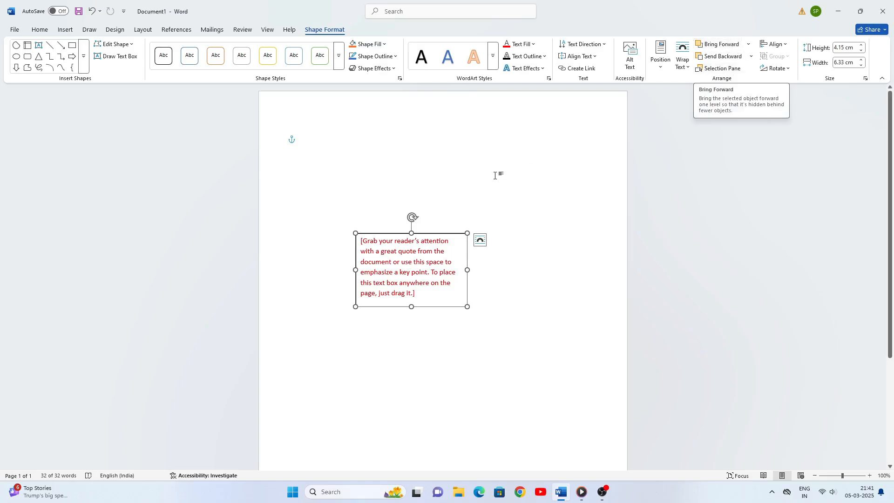
left_click_drag(372, 235, 373, 199)
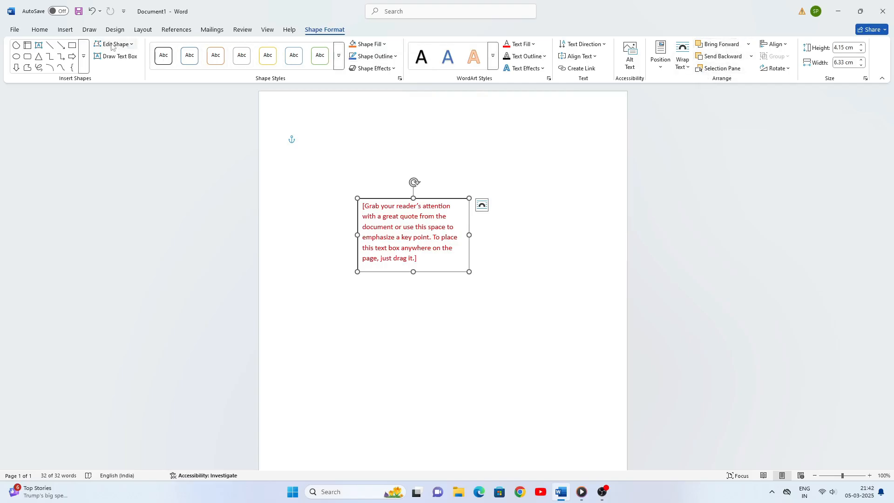
left_click(66, 30)
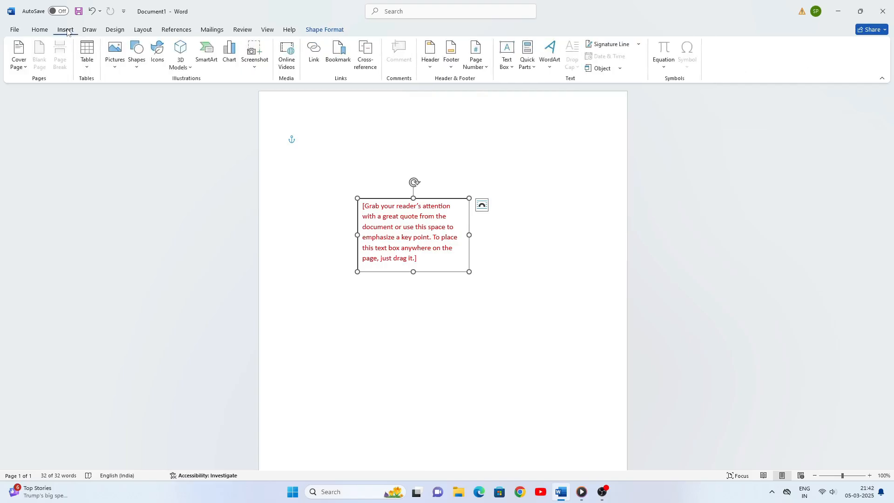
Draw a blue pie shape, change its text wrapping, and move it over the quote text box
left_click(135, 67)
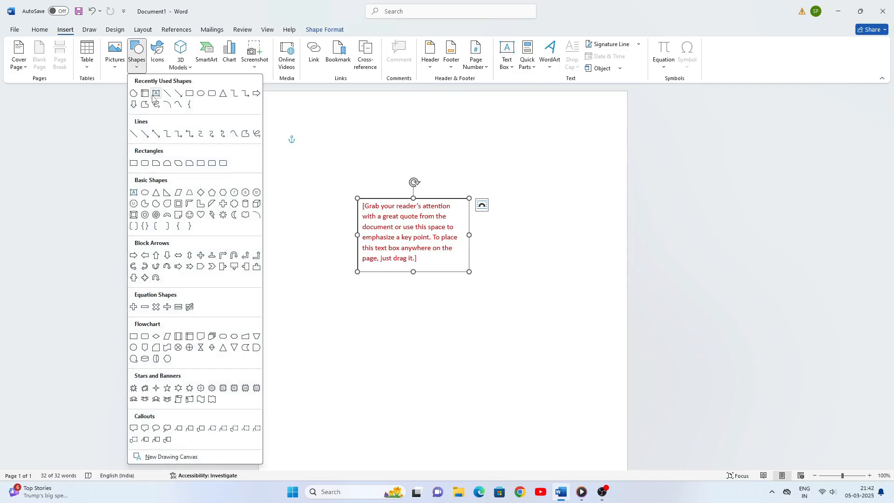
left_click(134, 93)
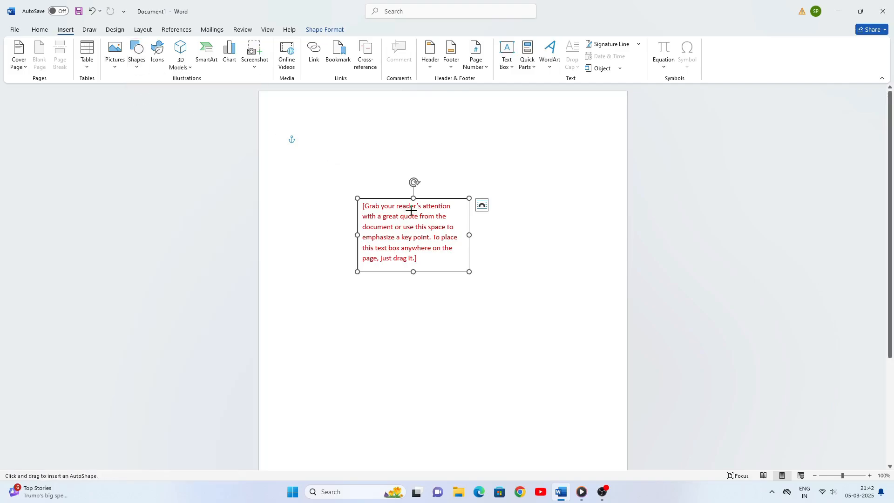
left_click_drag(510, 245, 553, 281)
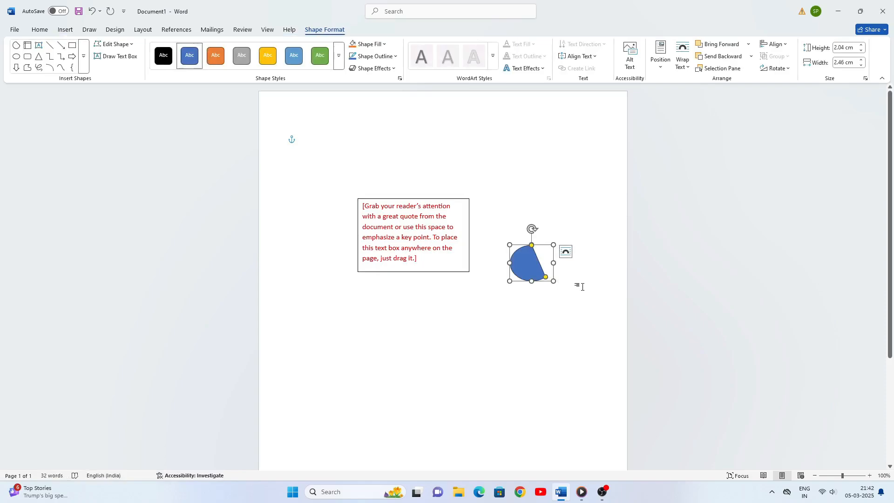
left_click(688, 67)
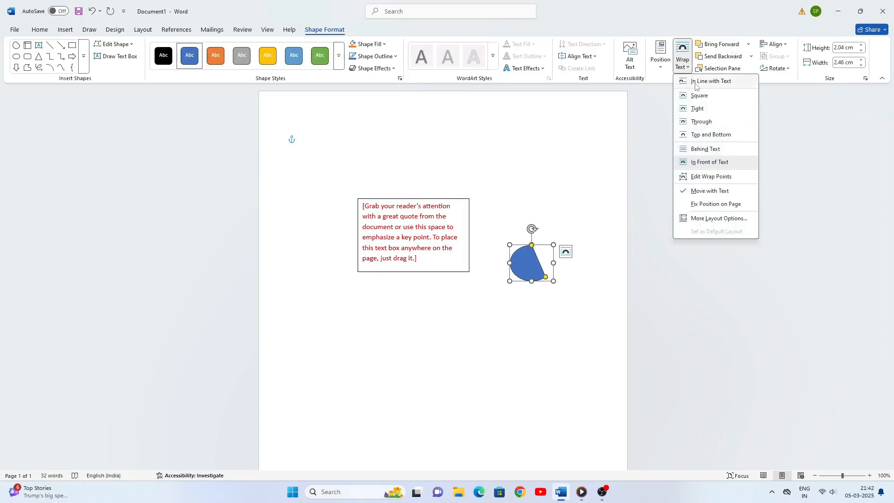
left_click(701, 121)
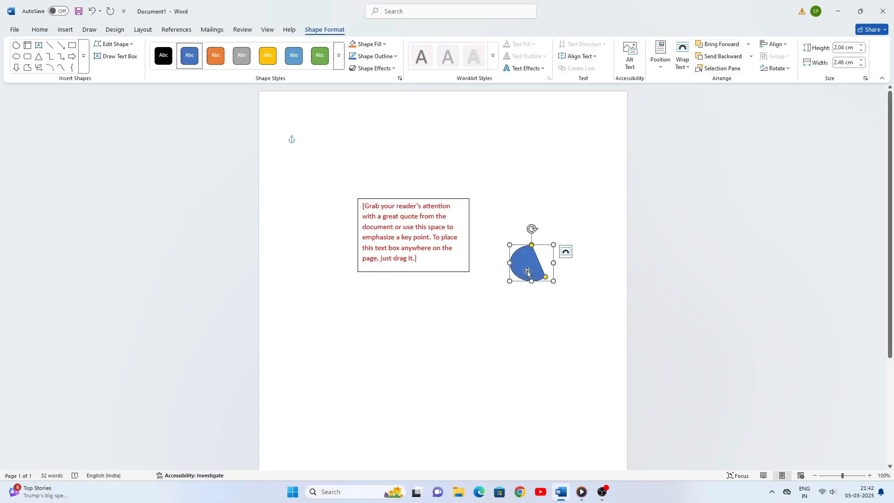
left_click_drag(524, 268, 404, 232)
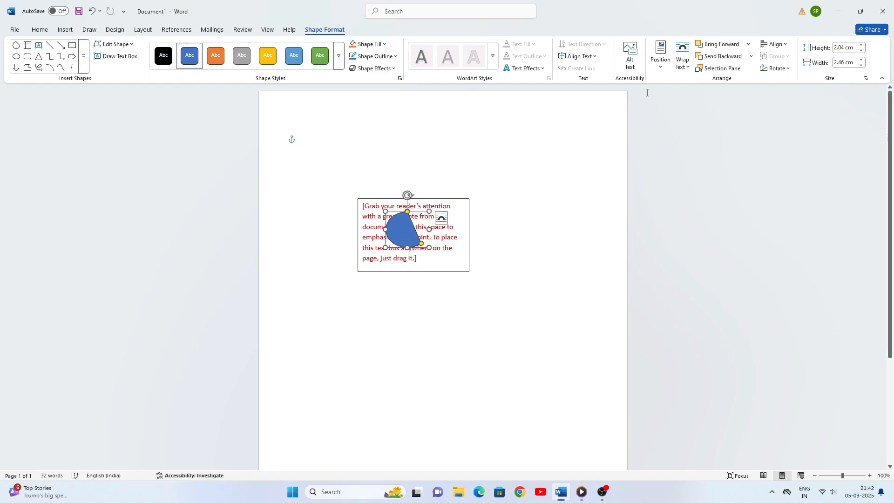
Toggle Send Backward and Bring Forward, leaving the pie shape in front of the text box
left_click(718, 57)
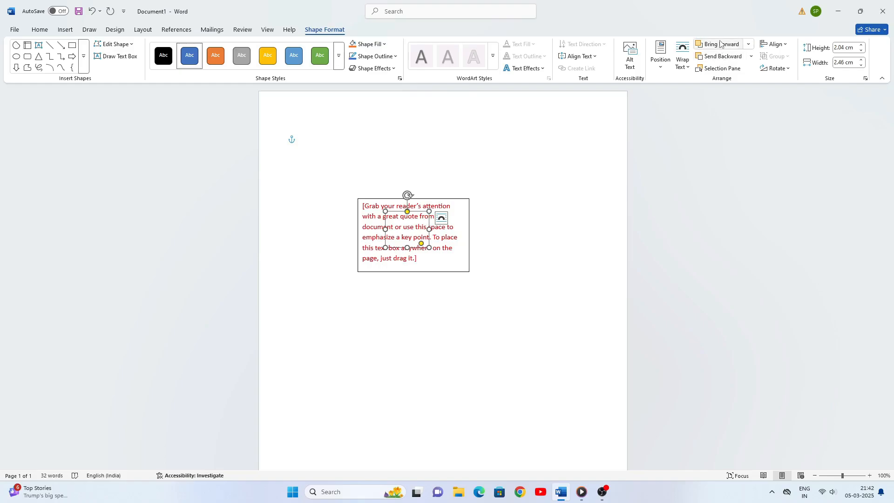
left_click(720, 45)
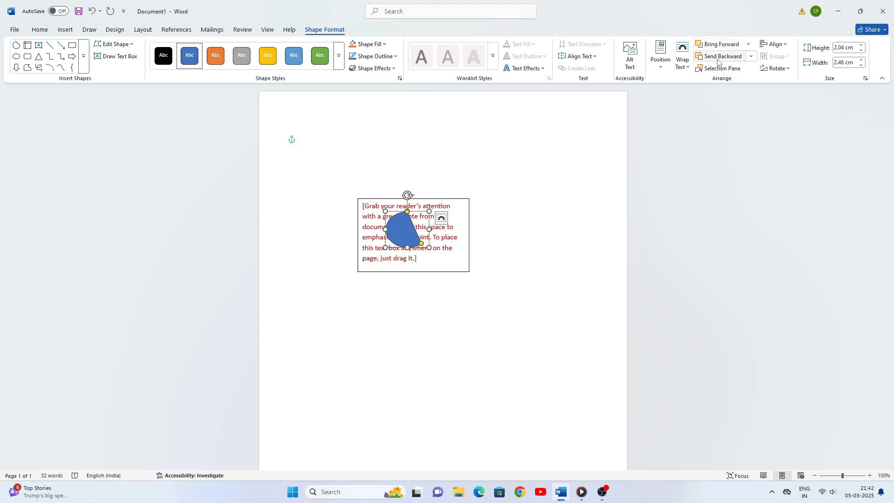
left_click(718, 57)
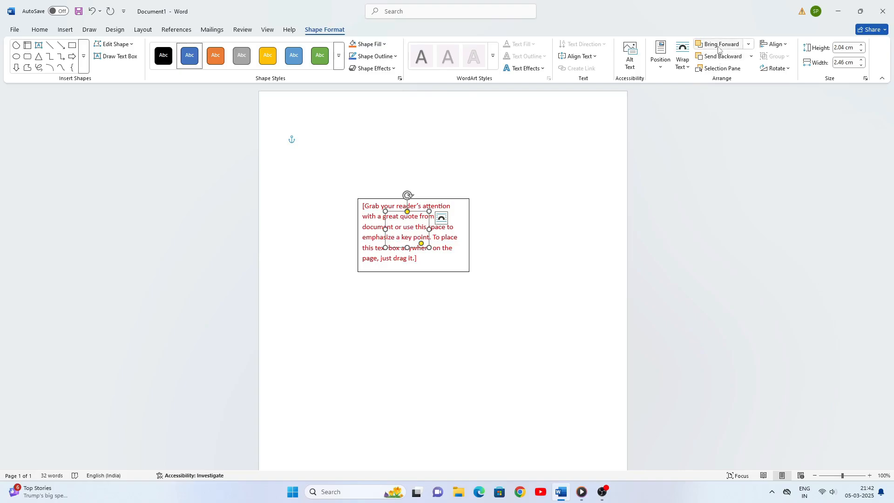
left_click(719, 44)
left_click(719, 56)
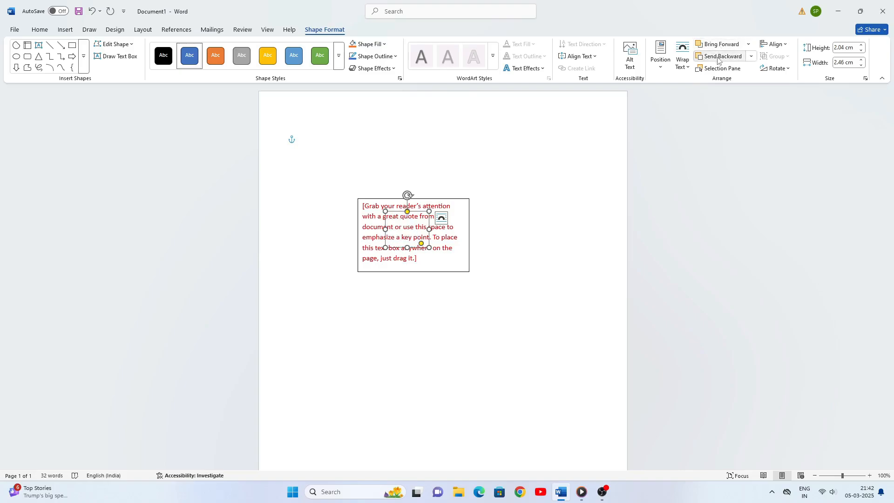
left_click(717, 45)
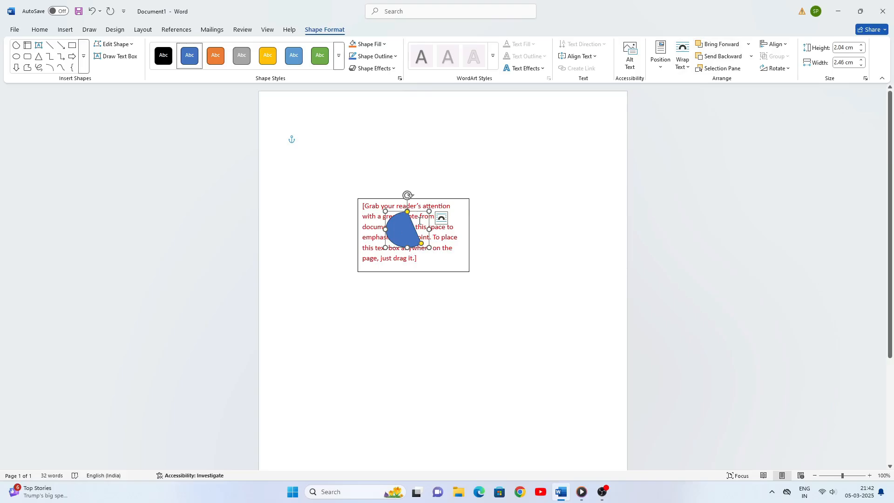
Delete the pie shape and the quote text box
key("Delete")
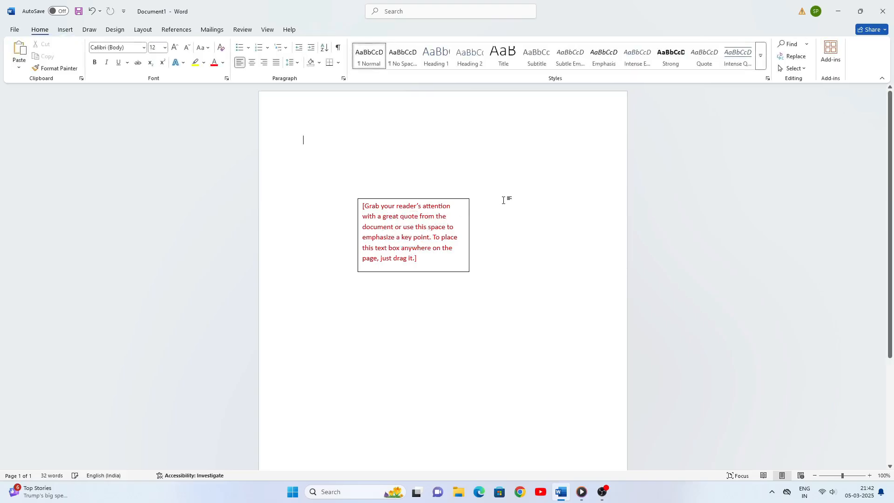
left_click(456, 200)
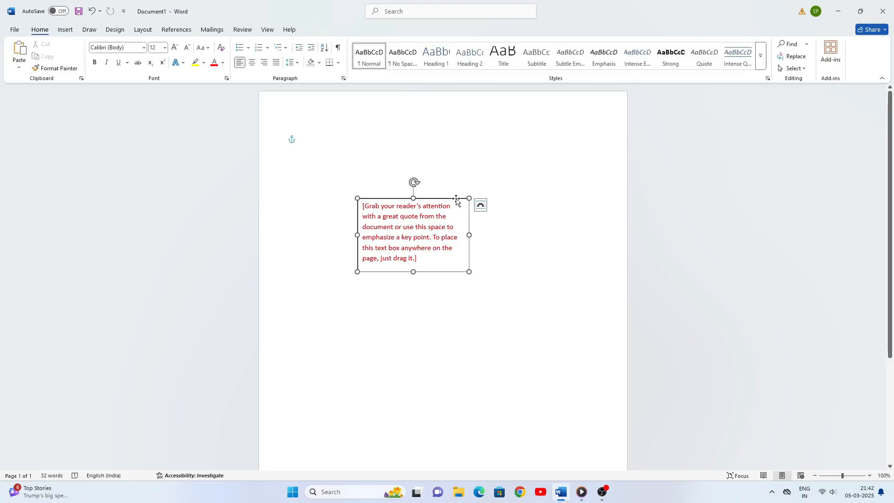
key("Delete")
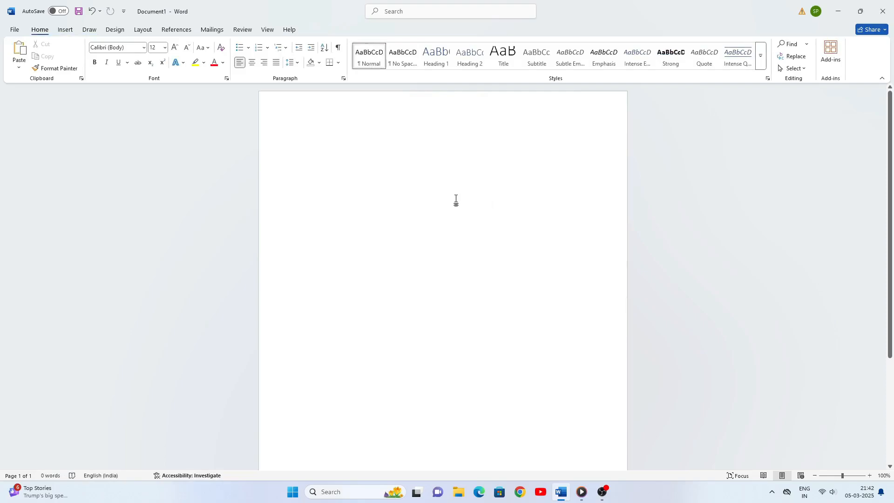
left_click(65, 30)
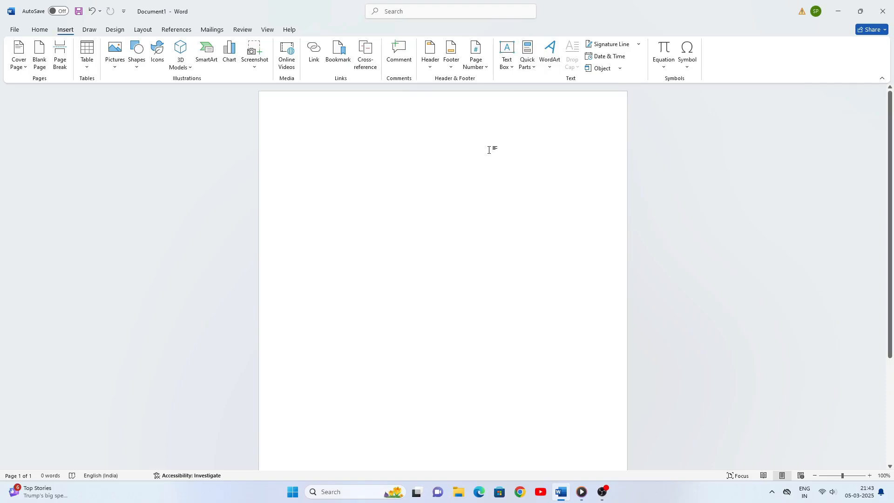
Type 'Central Processing Unit' and enlarge it to 24 pt with Grow Font
type("Central Processing")
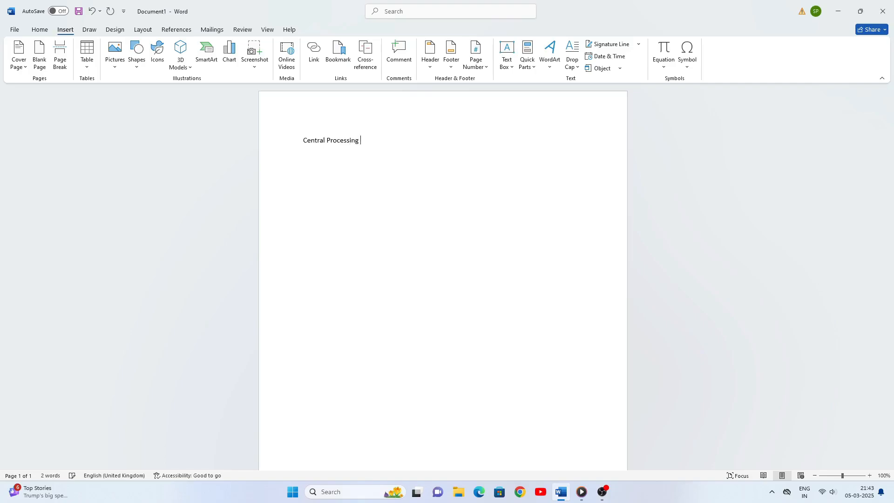
type("Unit")
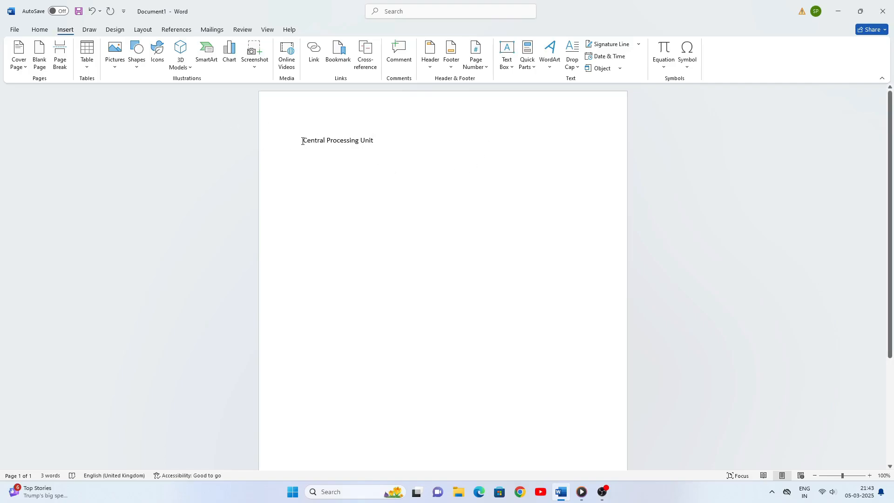
left_click_drag(306, 140, 389, 144)
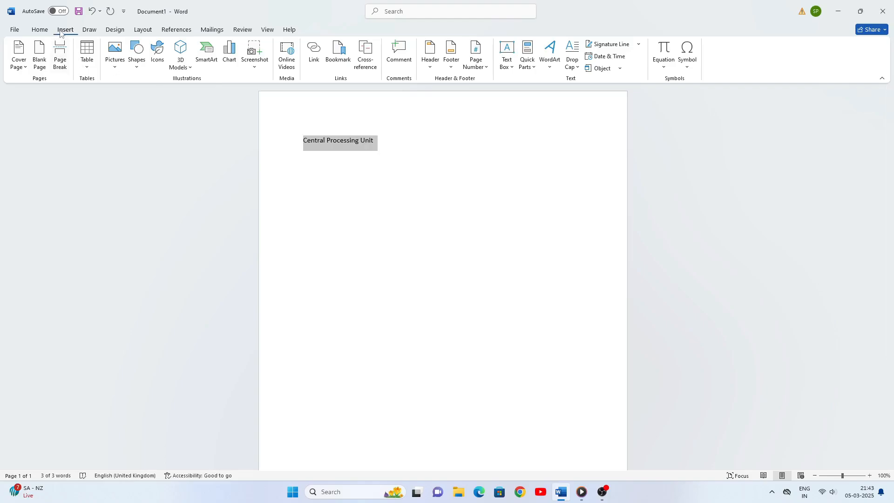
left_click(40, 30)
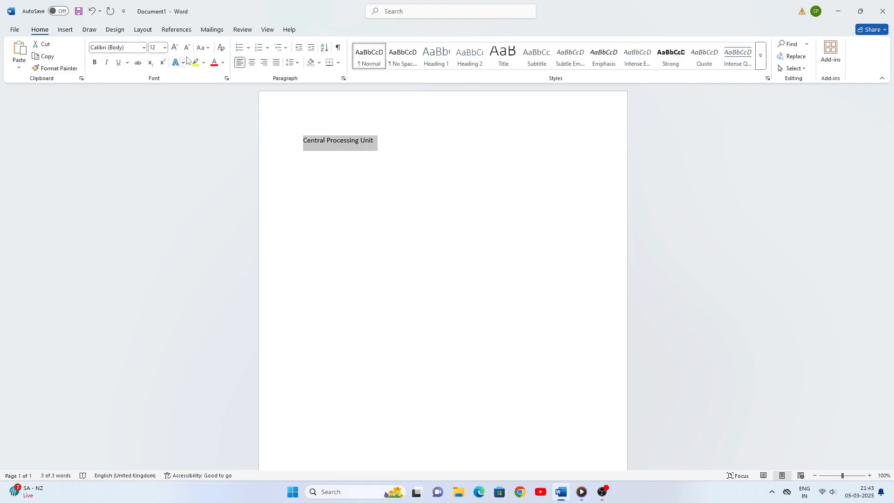
left_click(175, 48)
left_click(177, 52)
left_click(177, 51)
left_click(177, 51)
left_click(177, 51)
left_click(177, 51)
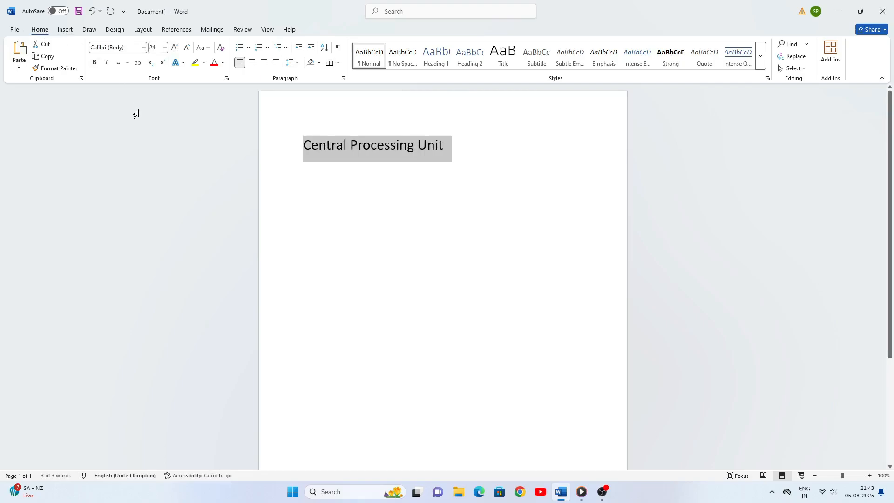
left_click(65, 29)
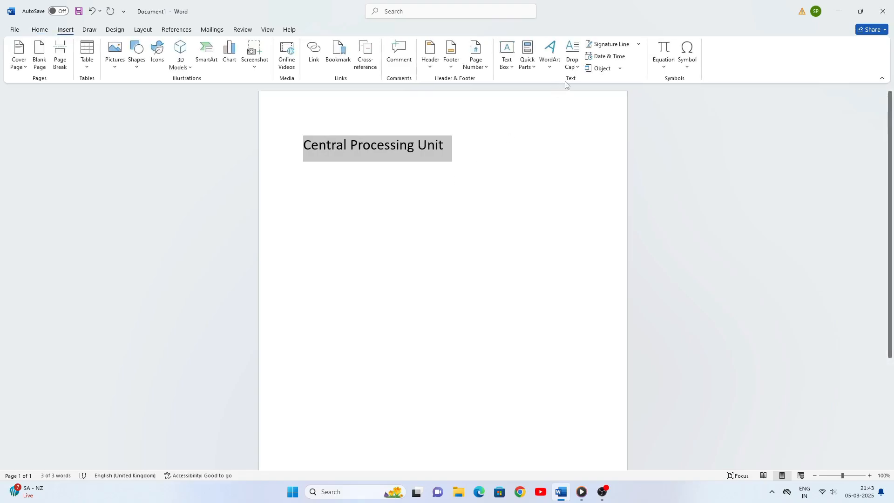
Save the selected line as Quick Part 'CPU', overwriting the existing entry, then delete it from the page
left_click(534, 68)
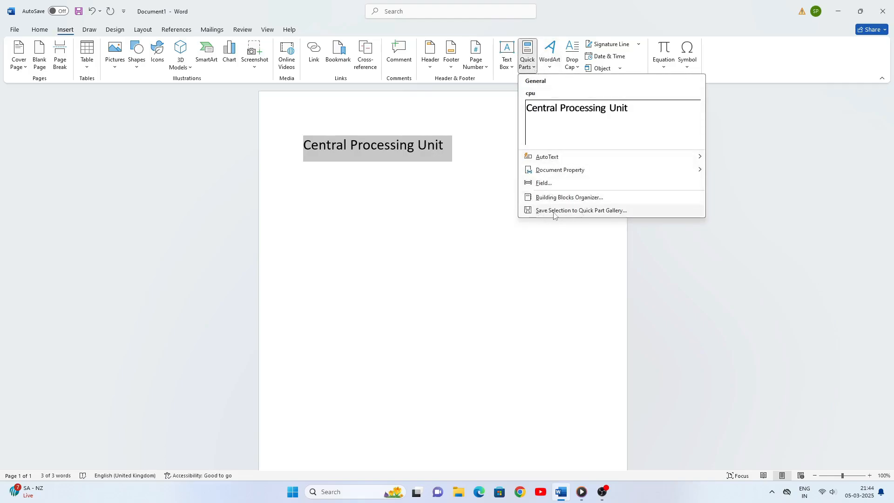
left_click(586, 210)
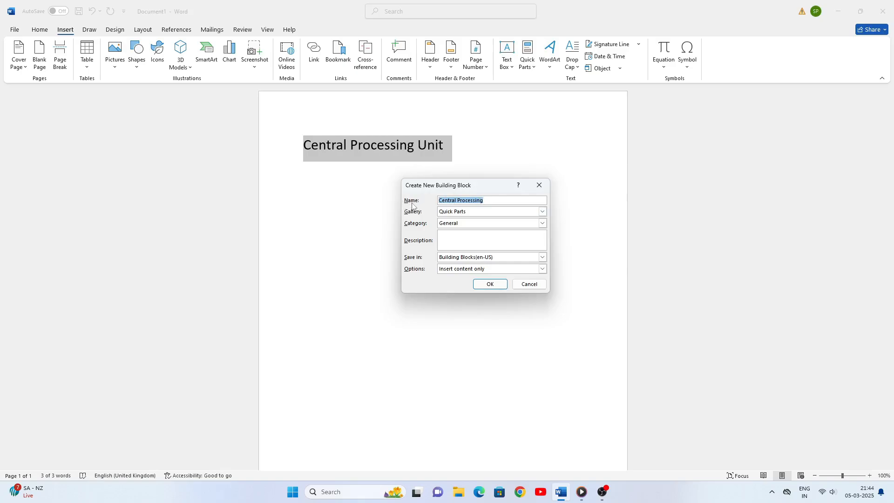
key("BackSpace")
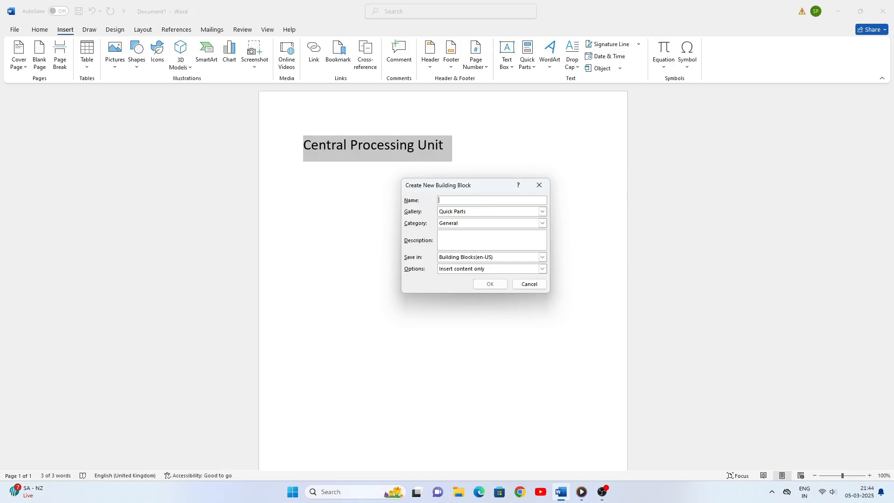
type("CPU")
left_click(491, 285)
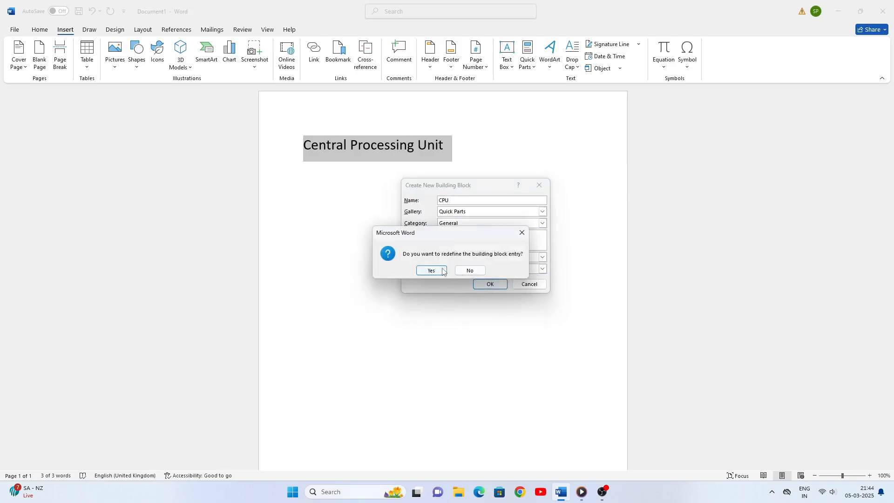
left_click(441, 270)
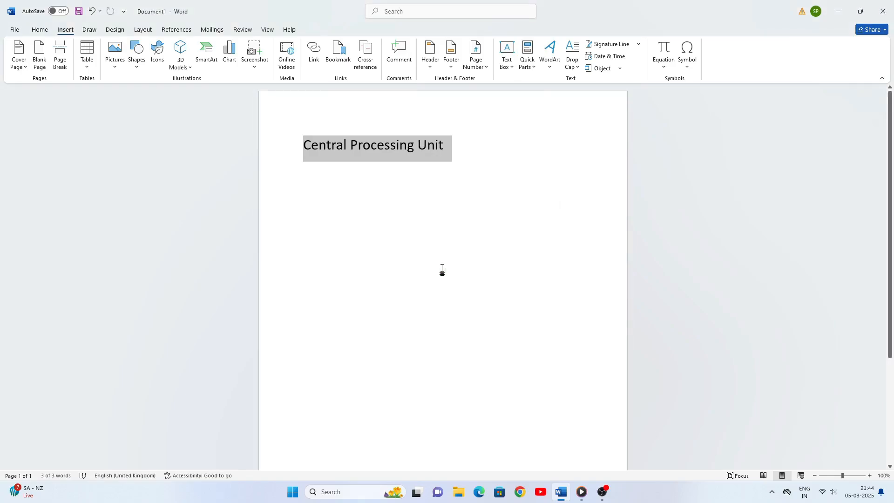
key("Delete")
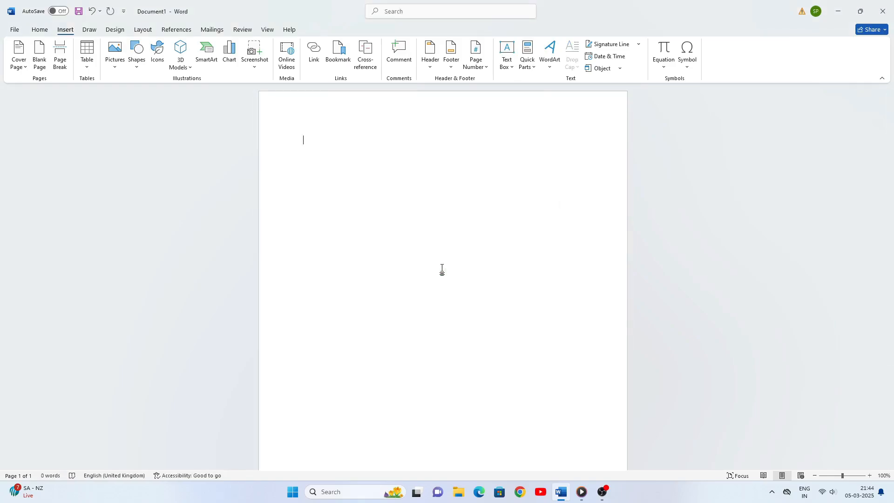
Expand CPU with F3 into 'Central Processing Unit', delete that text, and open the WordArt gallery
type("CPU")
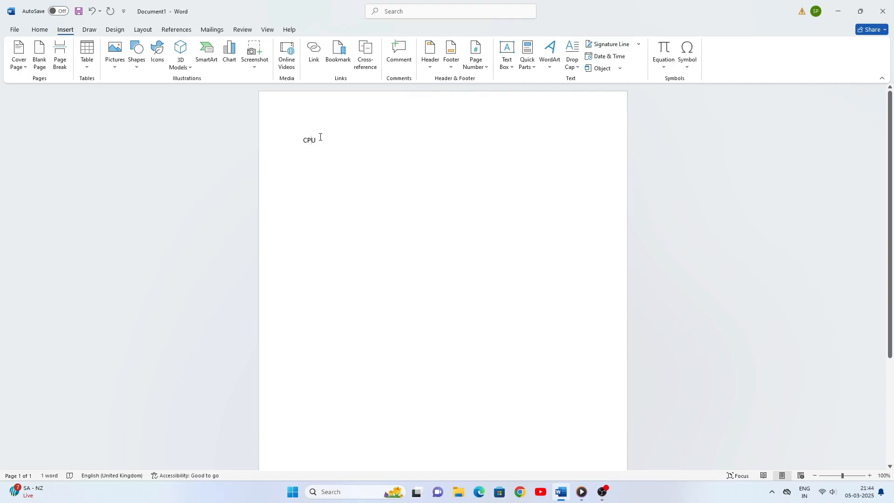
key("F3")
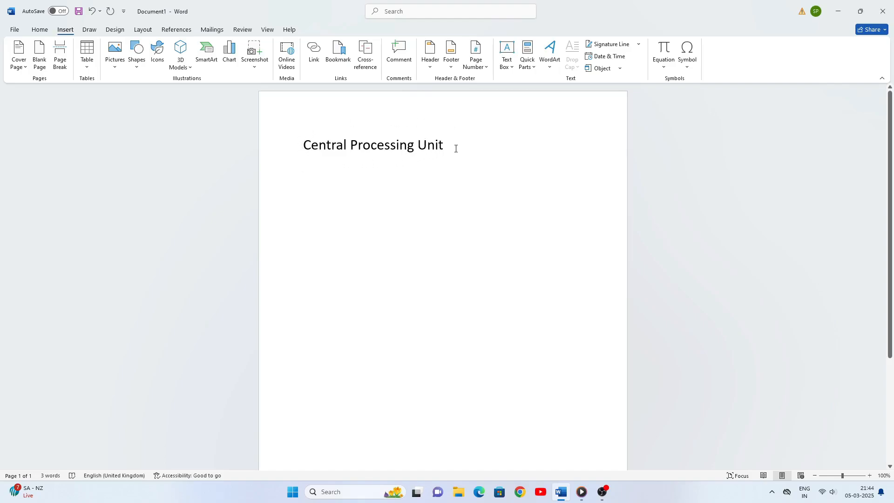
left_click_drag(454, 148, 282, 152)
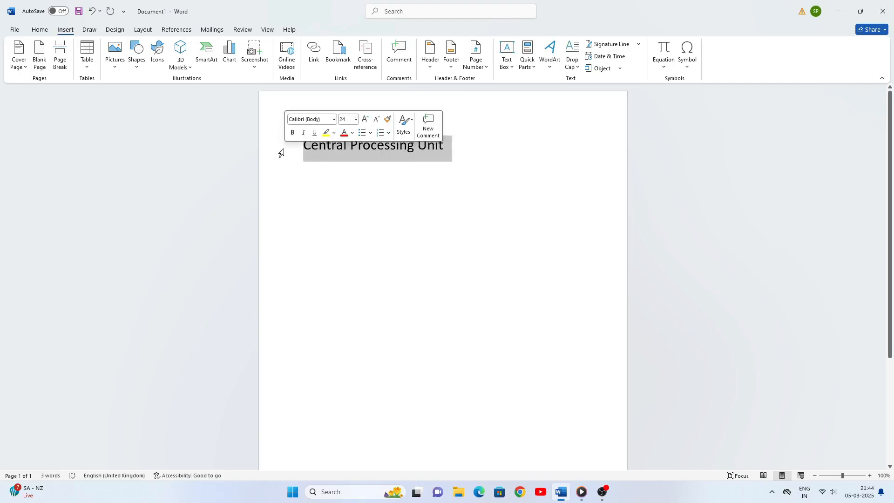
key("BackSpace")
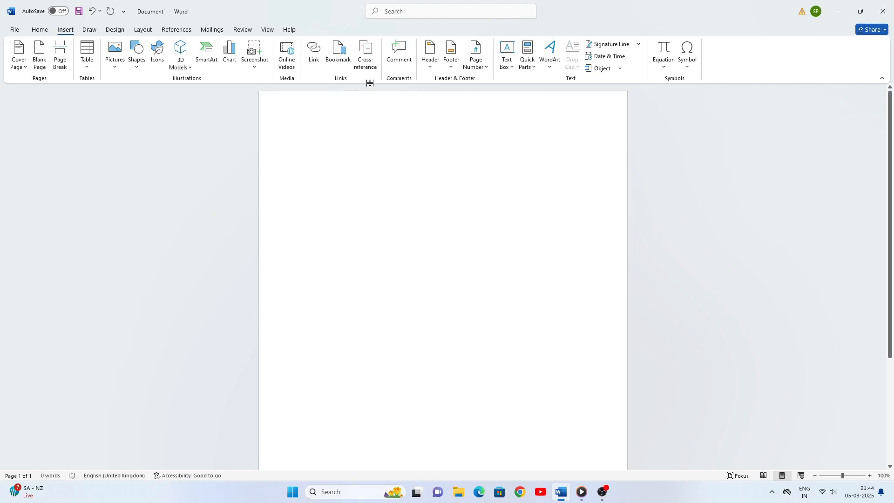
left_click(549, 67)
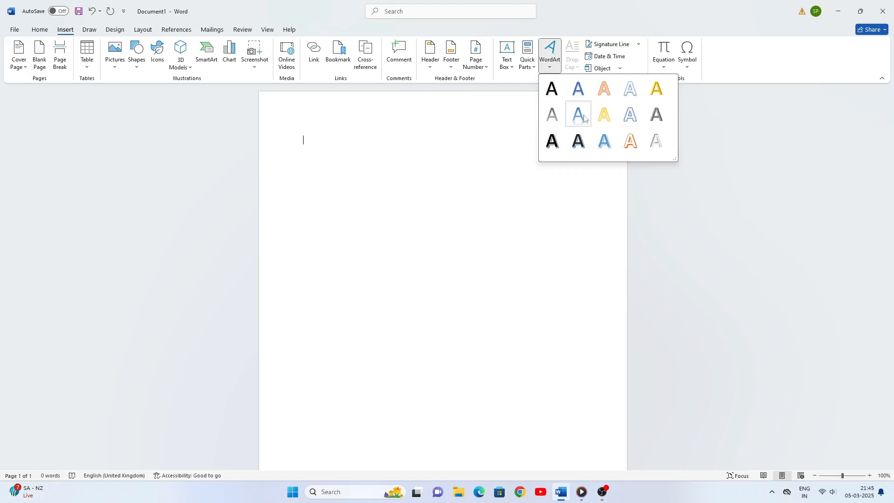
Insert a WordArt reading 'MAN' and colour its letters red with Text Fill
left_click(578, 140)
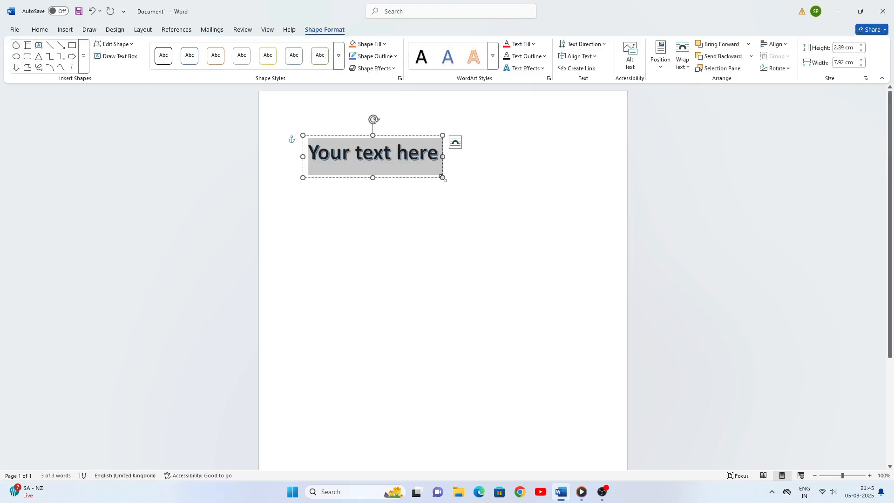
type("MAN")
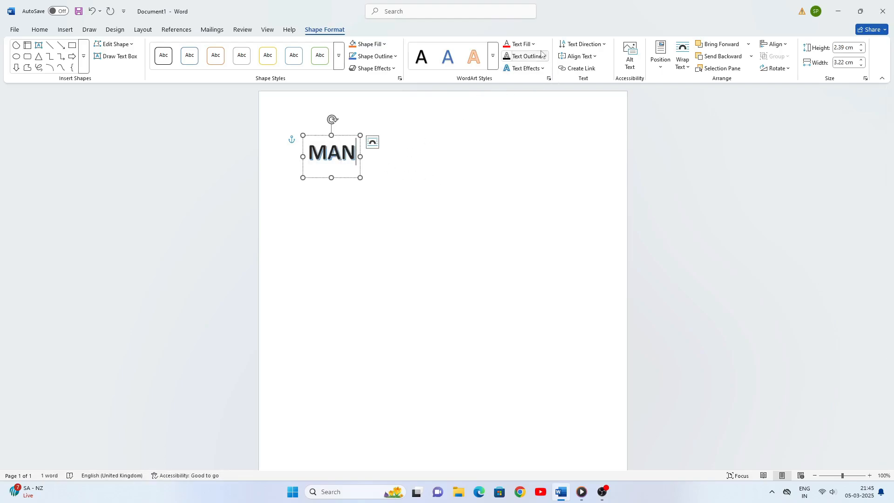
left_click(507, 45)
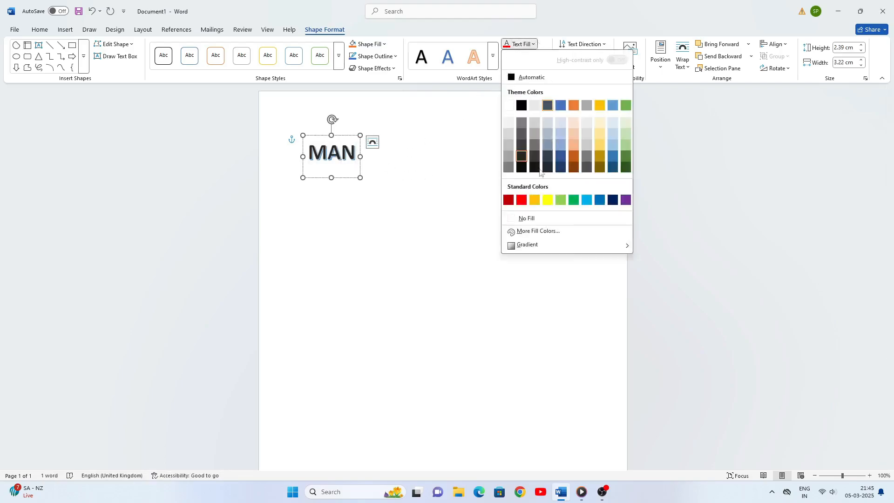
left_click(521, 200)
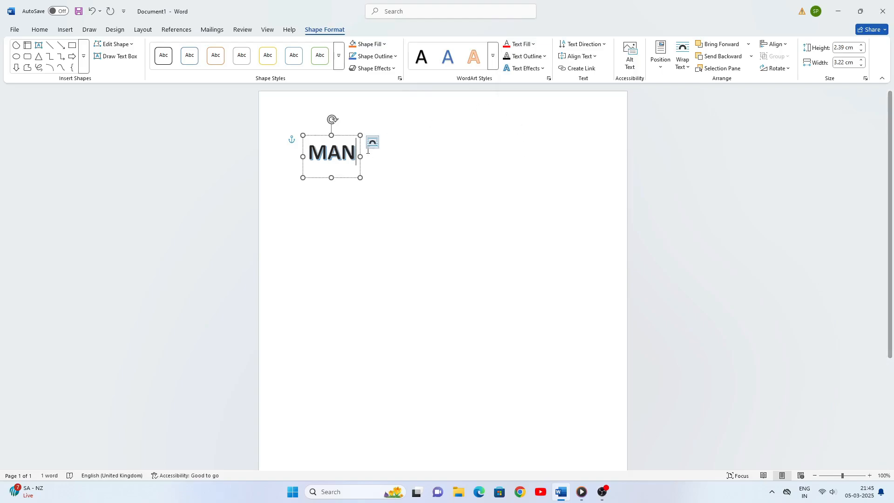
left_click_drag(357, 156, 291, 158)
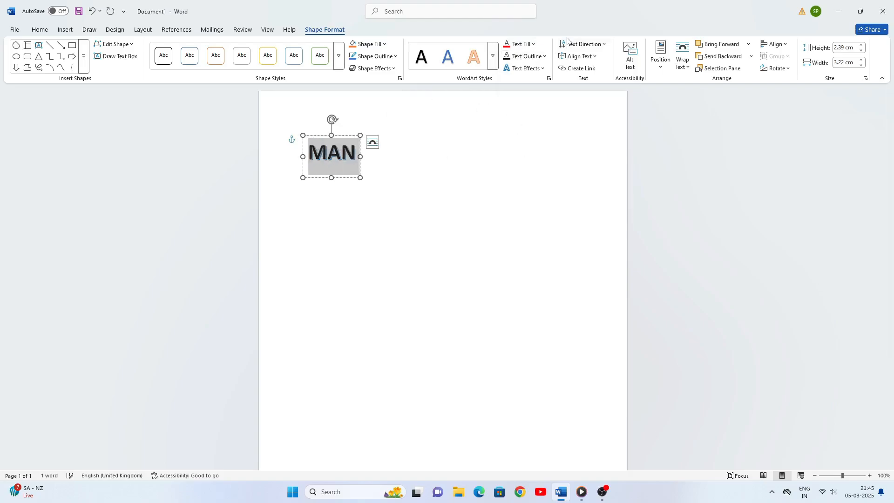
left_click(518, 44)
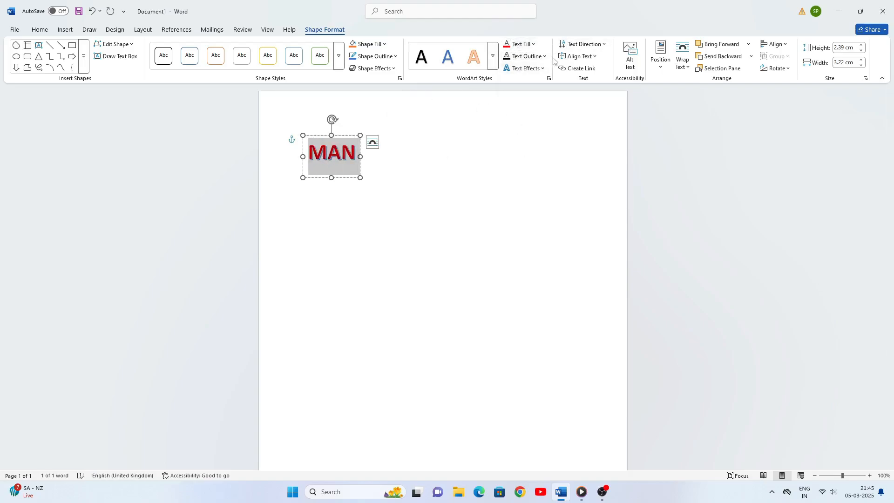
left_click(542, 69)
mouse_move(542, 85)
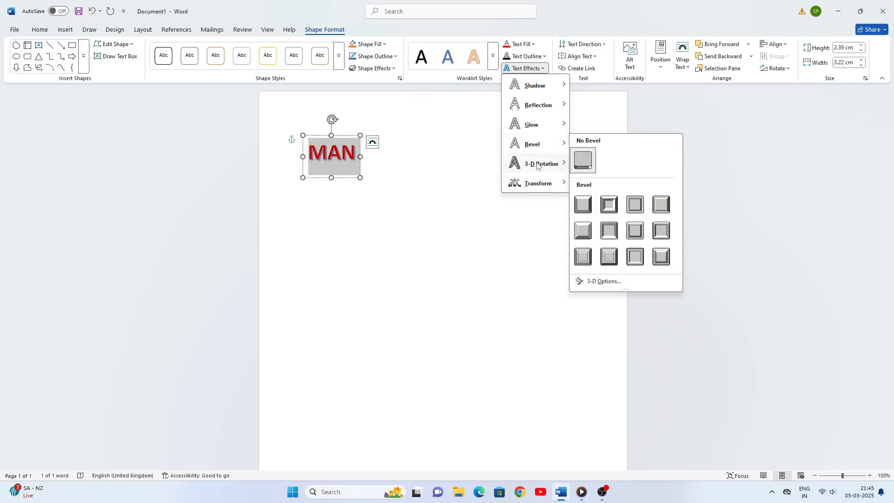
Select the MAN WordArt and preview its Text Effects Transform options without applying any
mouse_move(561, 177)
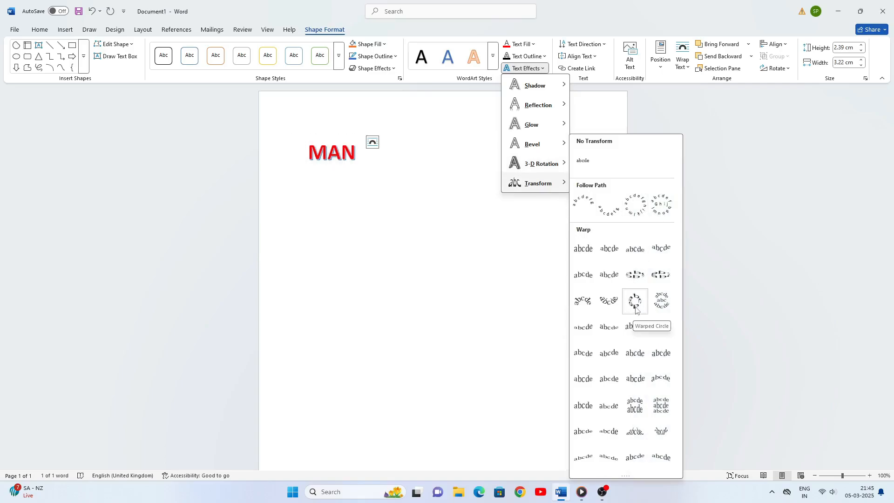
double_click(351, 154)
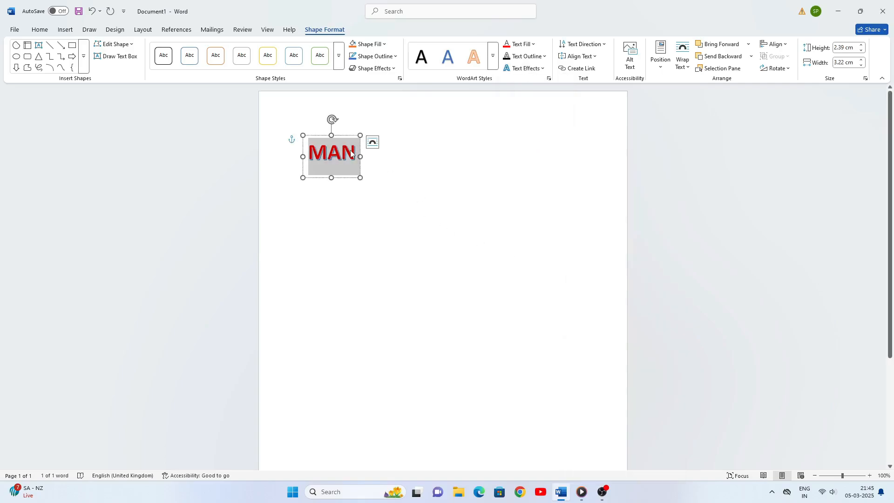
left_click(360, 135)
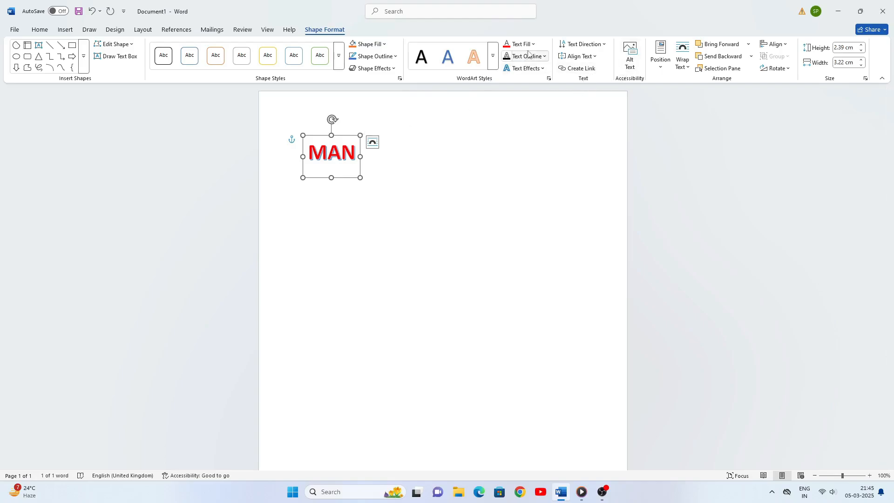
left_click(540, 69)
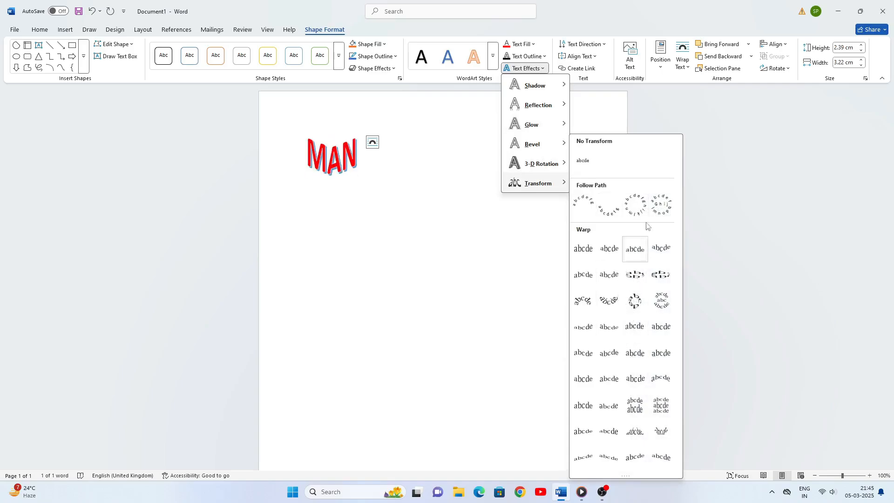
left_click(644, 107)
Check the Text Direction choices unchanged, then bring up the top, middle and bottom Align Text options
left_click(606, 44)
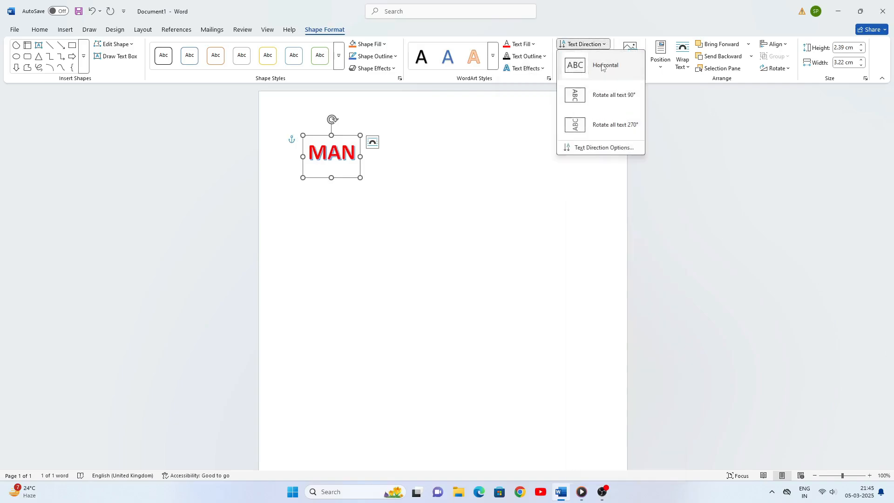
left_click(652, 182)
left_click(598, 56)
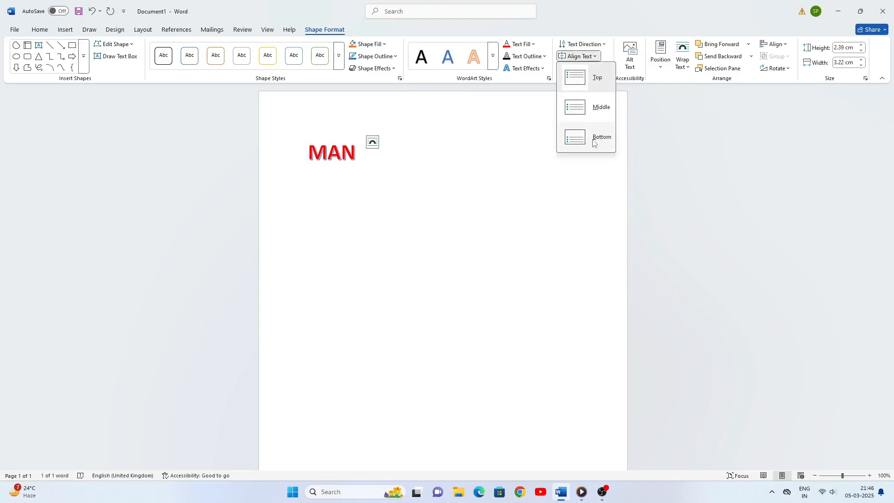
Close Align Text and look over the Position and Wrap Text options, leaving MAN unchanged
left_click(656, 181)
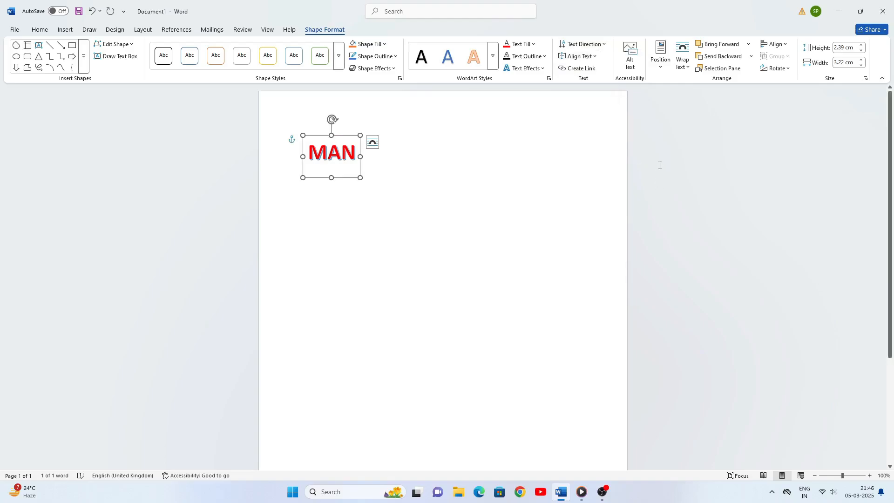
left_click(660, 68)
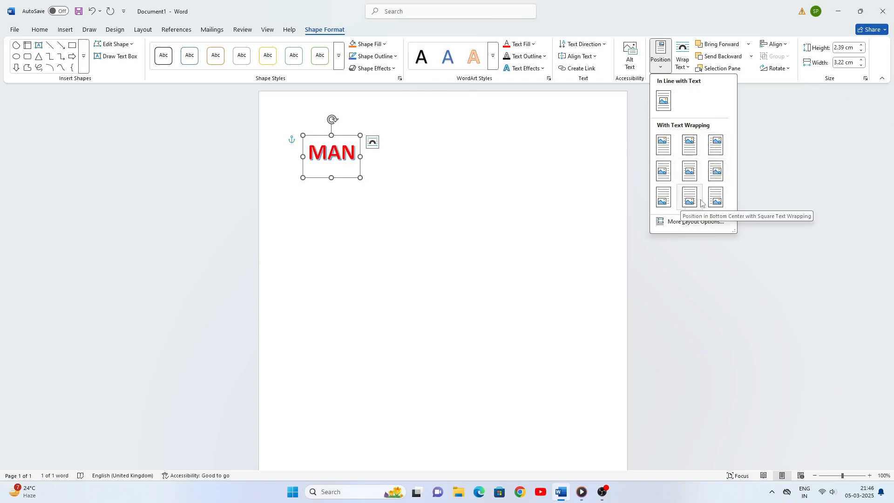
left_click(571, 215)
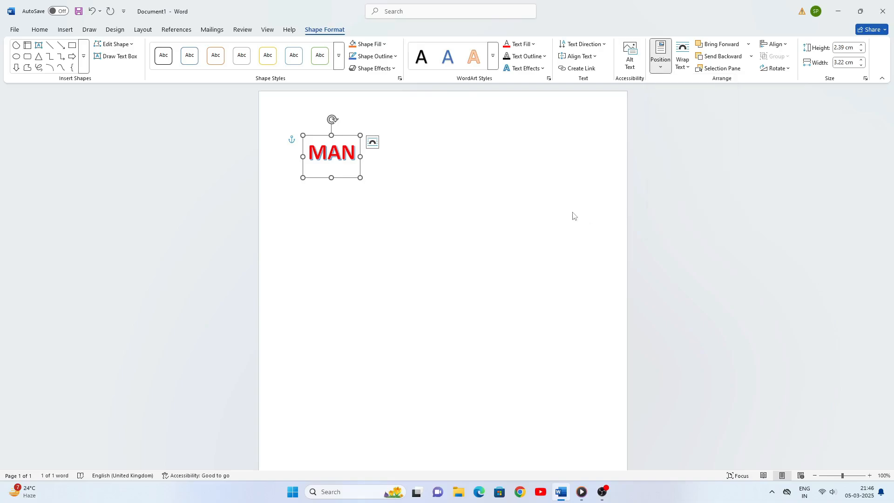
left_click(690, 68)
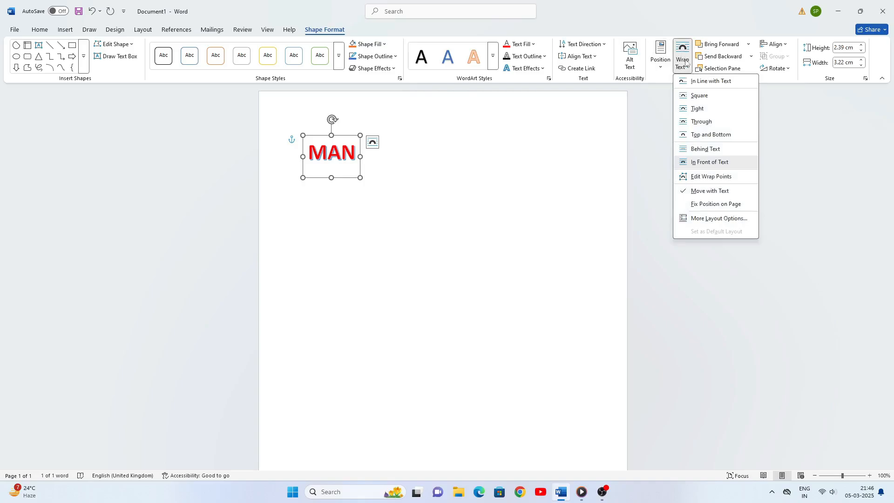
left_click(708, 122)
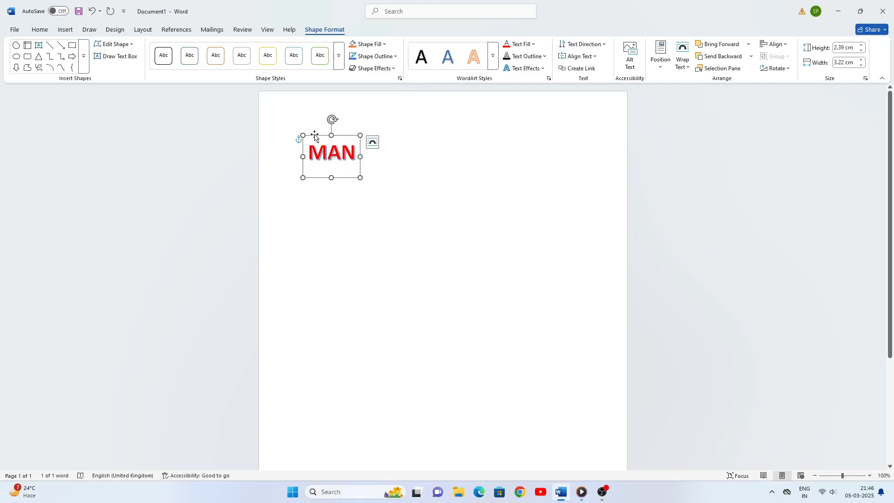
Move the MAN WordArt to mid-page, size it 7.36 × 2.83 cm, and show the Selection pane
left_click_drag(314, 136, 358, 214)
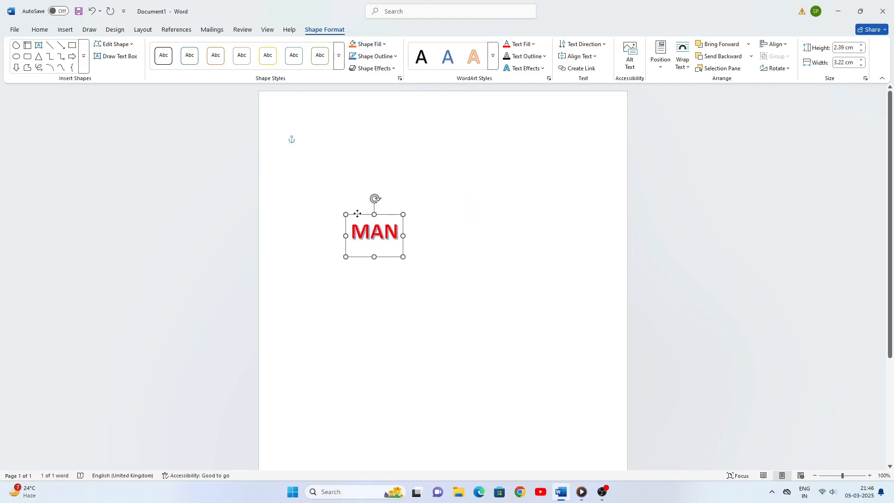
left_click_drag(402, 236, 475, 235)
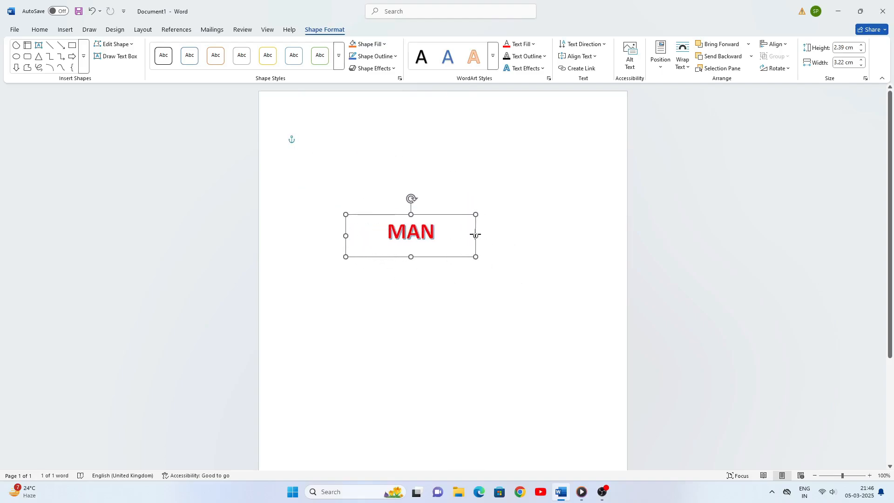
left_click_drag(413, 259, 423, 309)
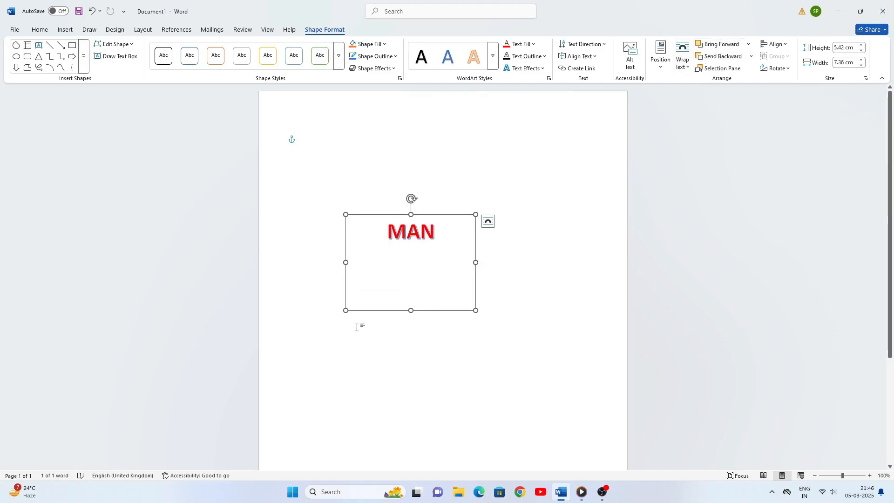
left_click_drag(410, 310, 415, 264)
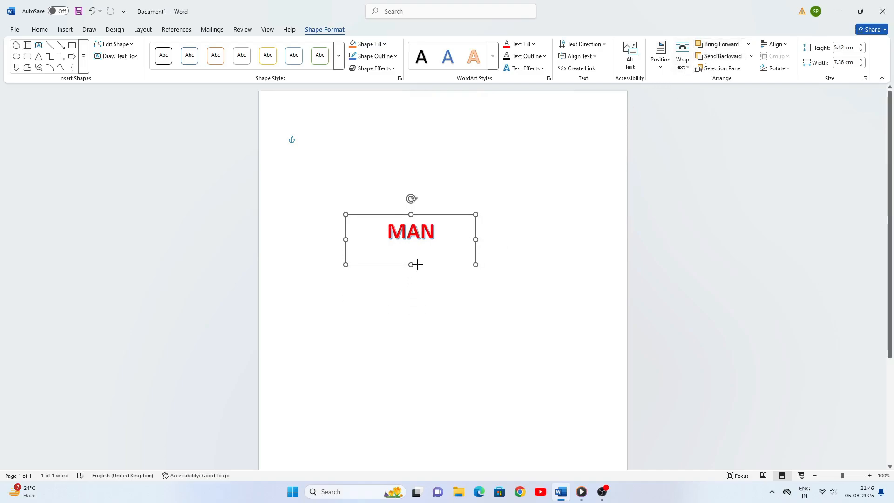
left_click(721, 69)
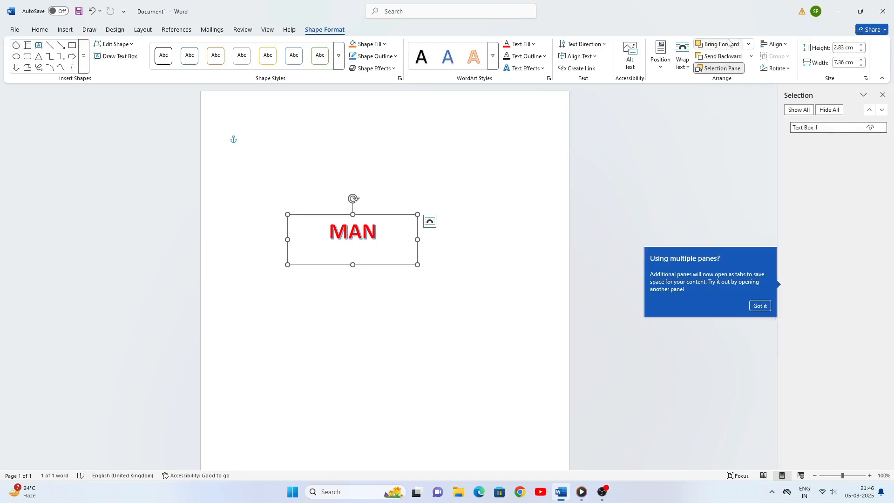
Draw a blue chord shape about 2.14 × 2.57 cm near the top right of the page
left_click(66, 30)
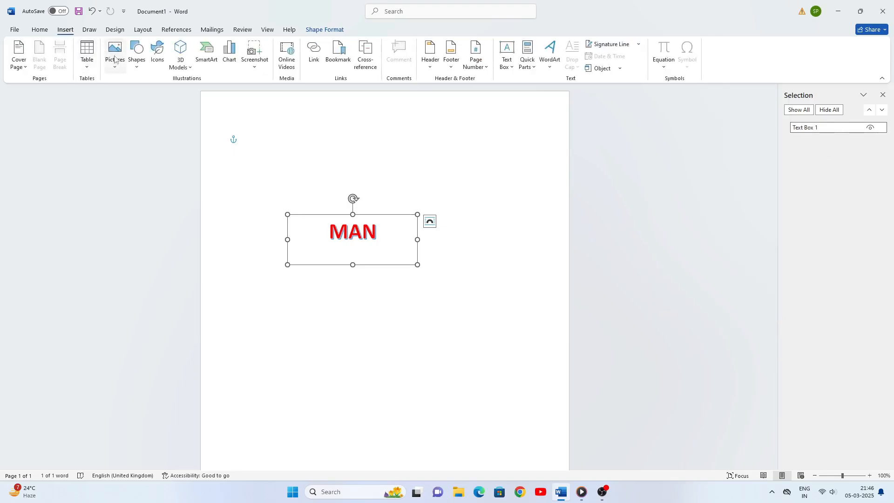
left_click(137, 61)
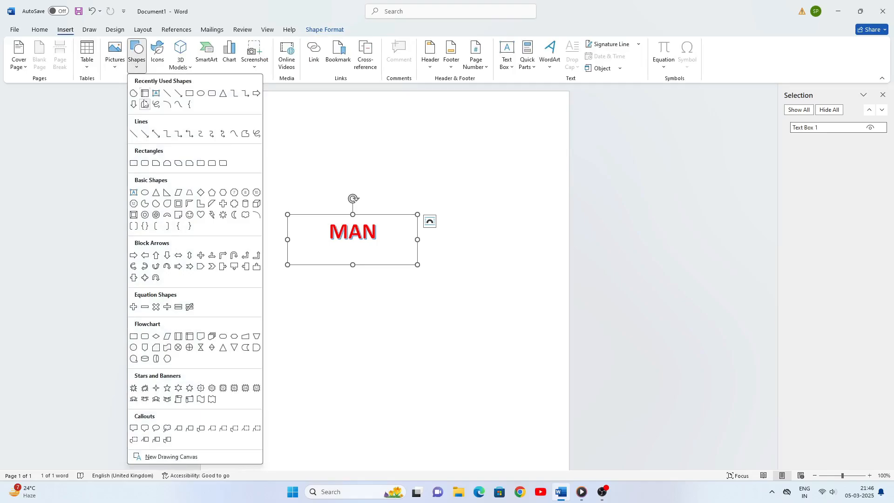
left_click(136, 94)
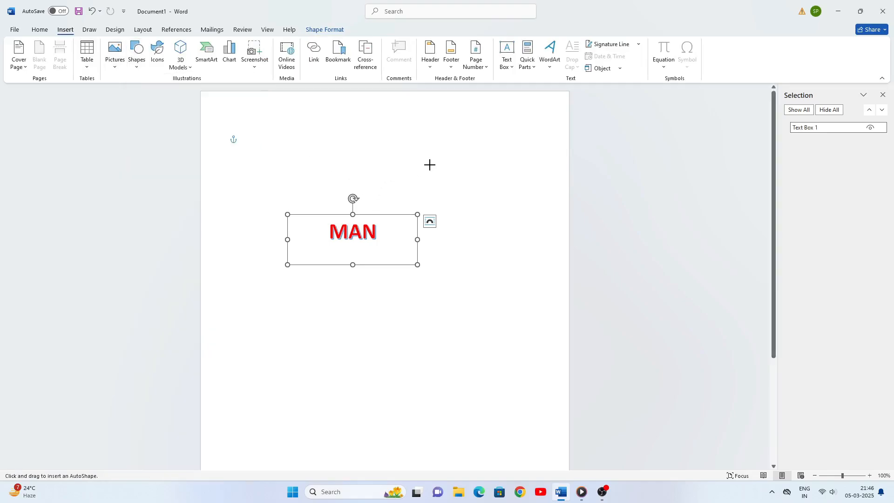
mouse_move(449, 135)
left_mouse_down()
mouse_move(474, 166)
mouse_move(495, 173)
left_mouse_up()
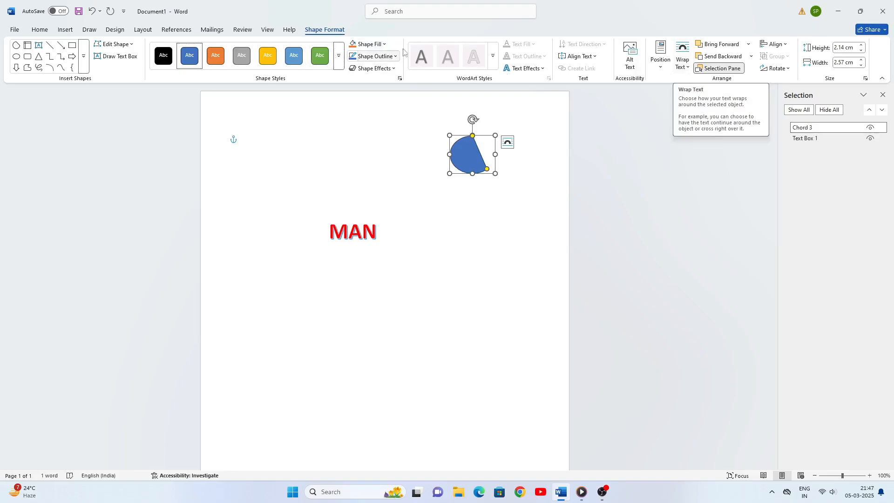
Set the chord's text wrapping, move it onto MAN, and widen it to 4.79 cm
left_click(682, 61)
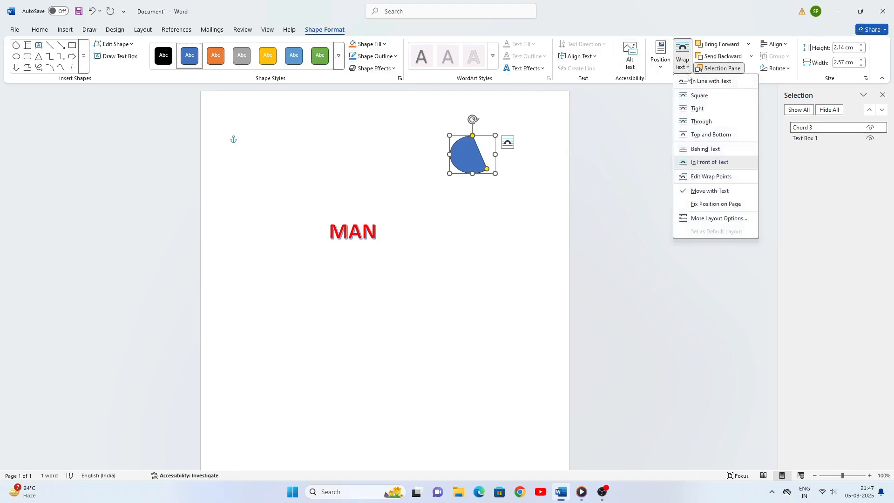
left_click(698, 122)
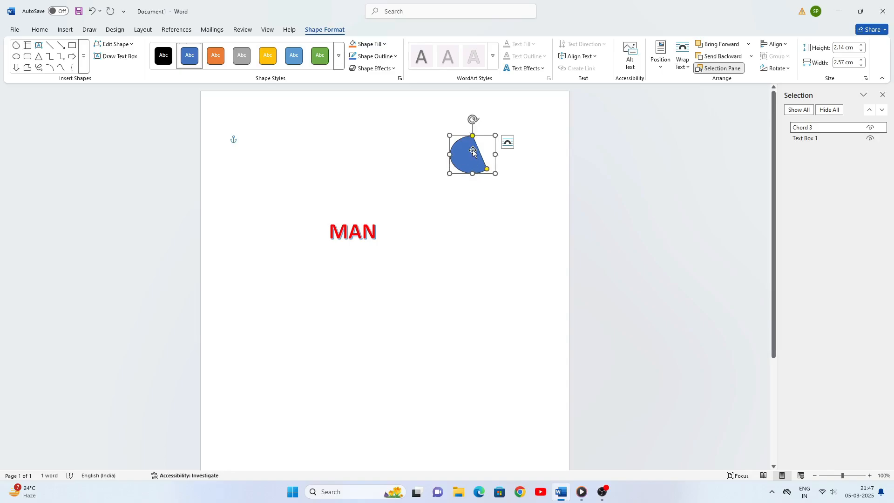
left_click_drag(472, 152, 358, 228)
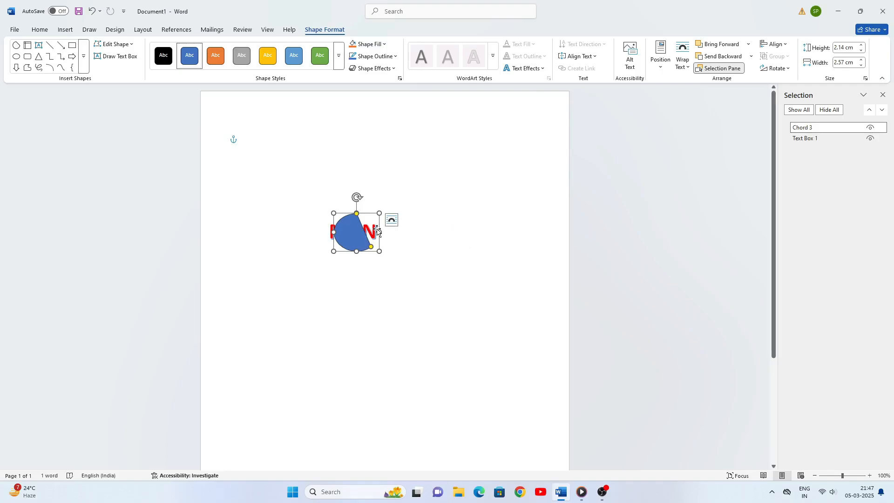
left_click_drag(379, 232, 401, 232)
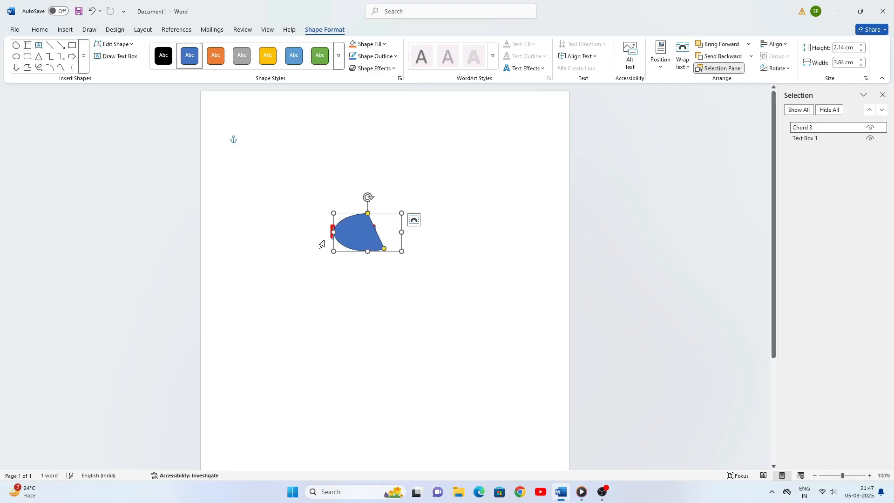
mouse_move(332, 232)
left_mouse_down()
mouse_move(315, 231)
mouse_move(348, 232)
left_mouse_up()
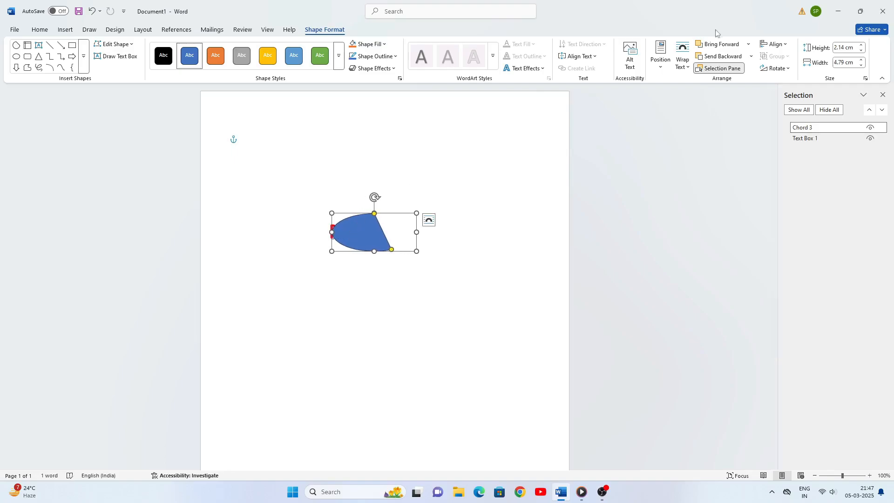
Send the chord behind the MAN text box so the letters show on top
left_click(728, 56)
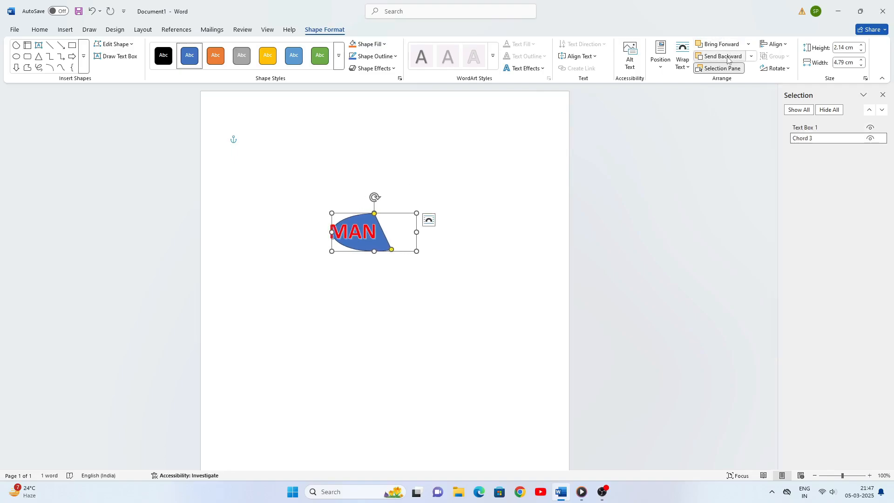
left_click(729, 45)
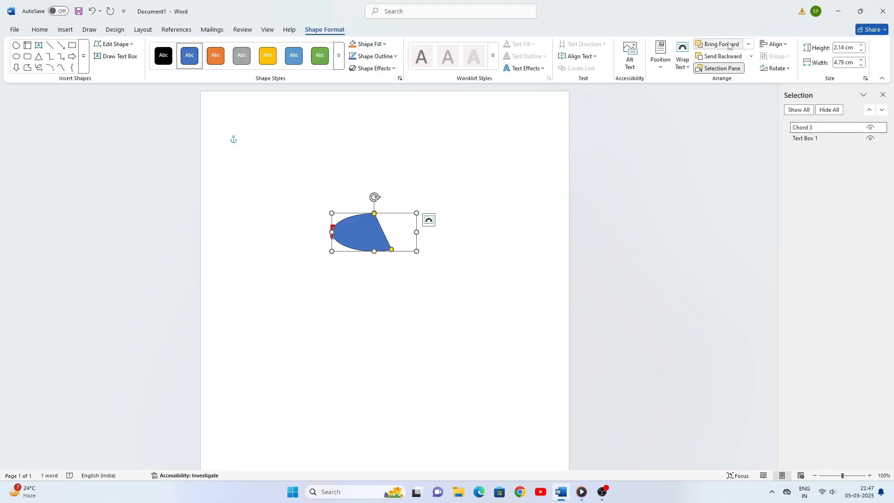
left_click(727, 57)
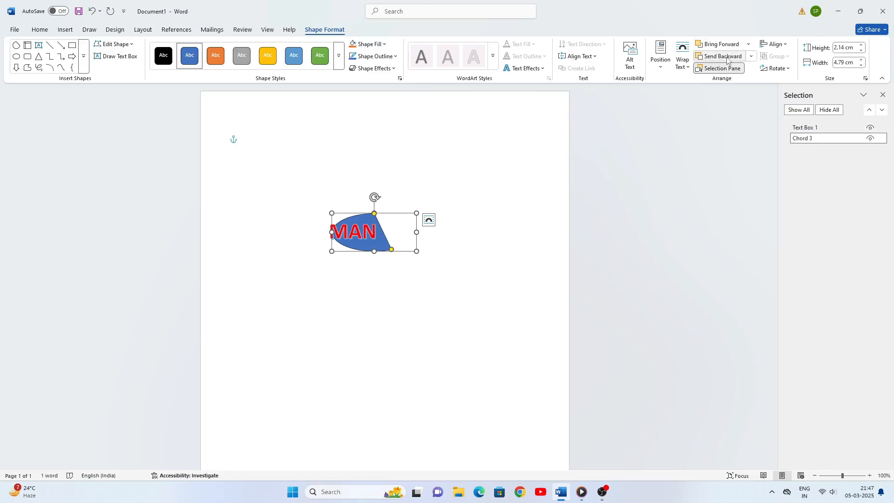
left_click(727, 44)
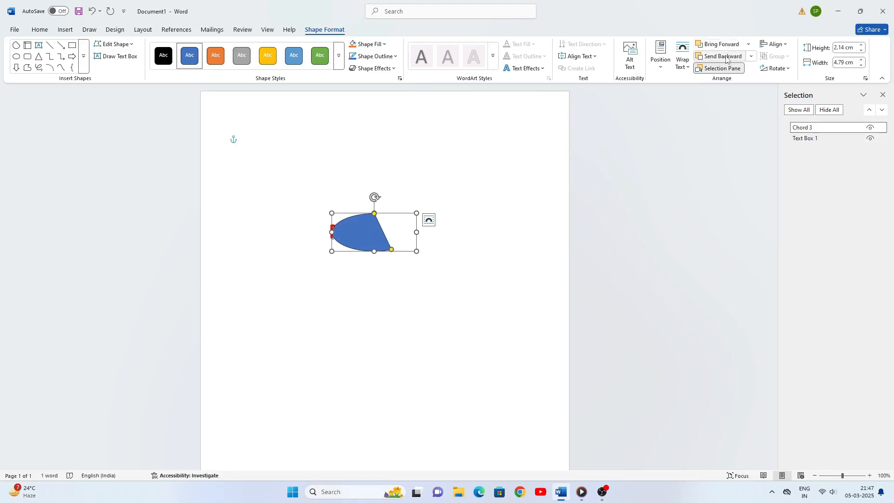
left_click(725, 57)
Look at the chord's Align and Rotate options without applying any
left_click(774, 44)
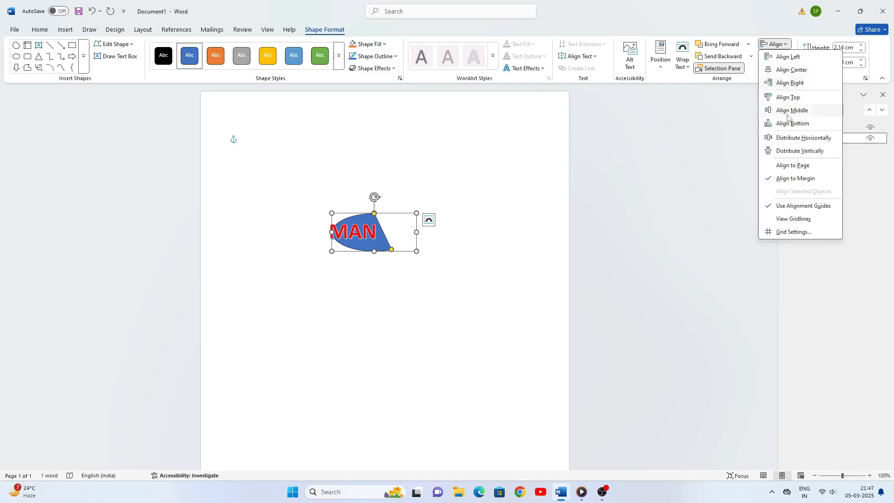
left_click(631, 130)
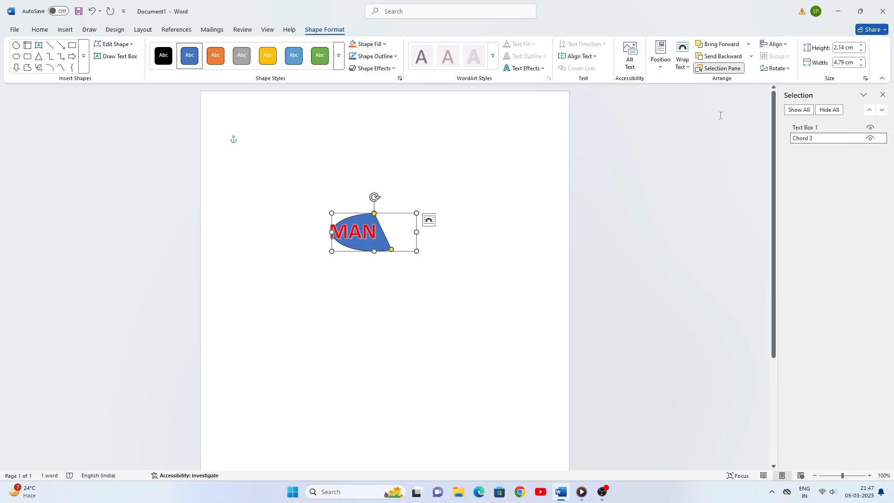
left_click(789, 69)
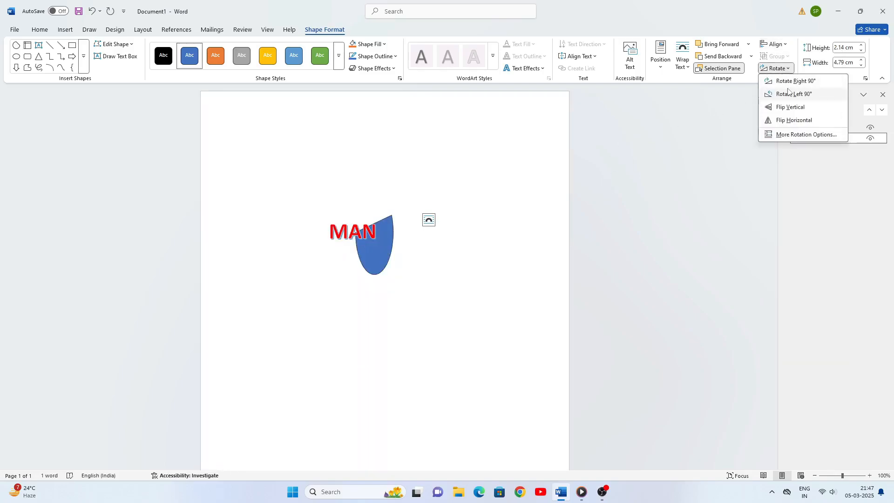
left_click(557, 185)
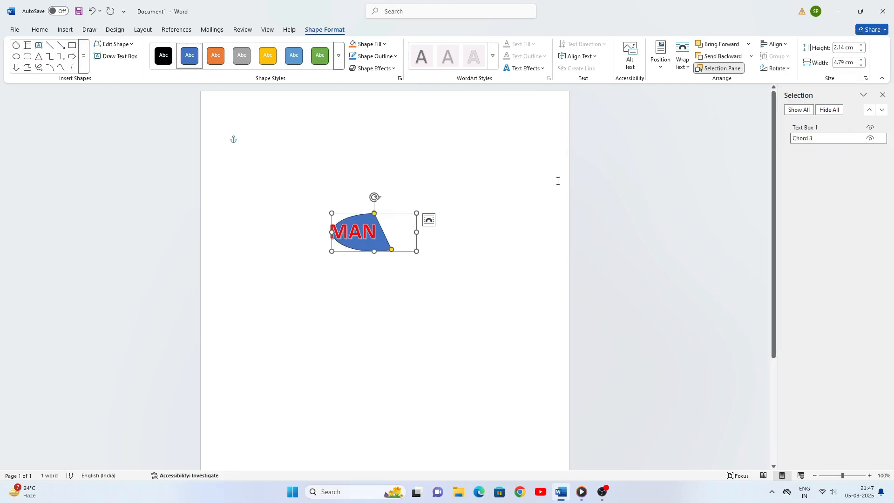
Delete the chord shape and the MAN WordArt text box, leaving a blank page
key("Delete")
left_click(349, 233)
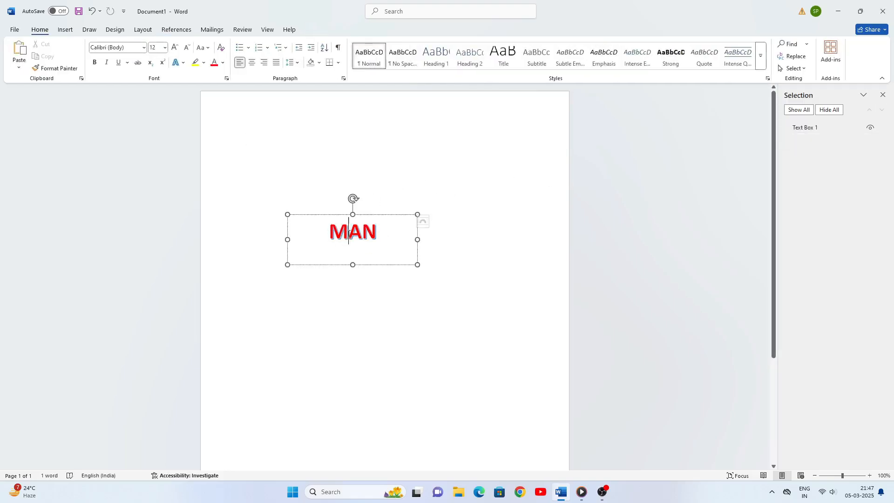
key("Delete")
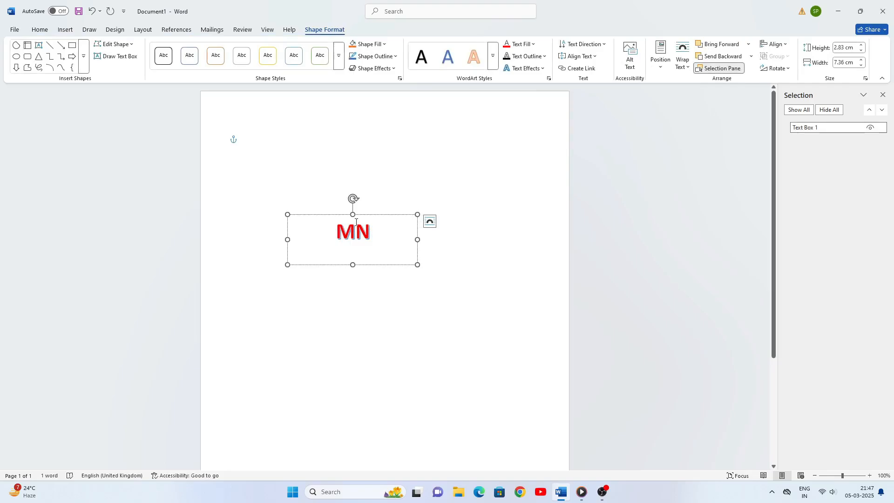
left_click(344, 213)
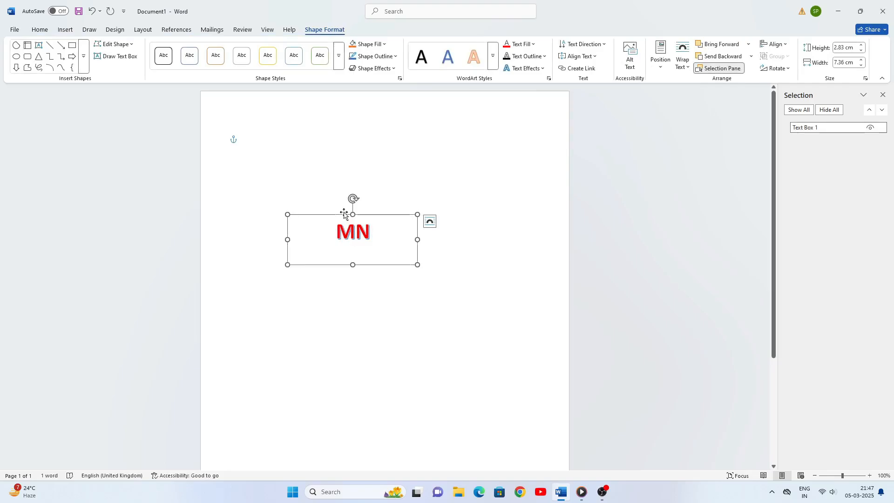
key("Delete")
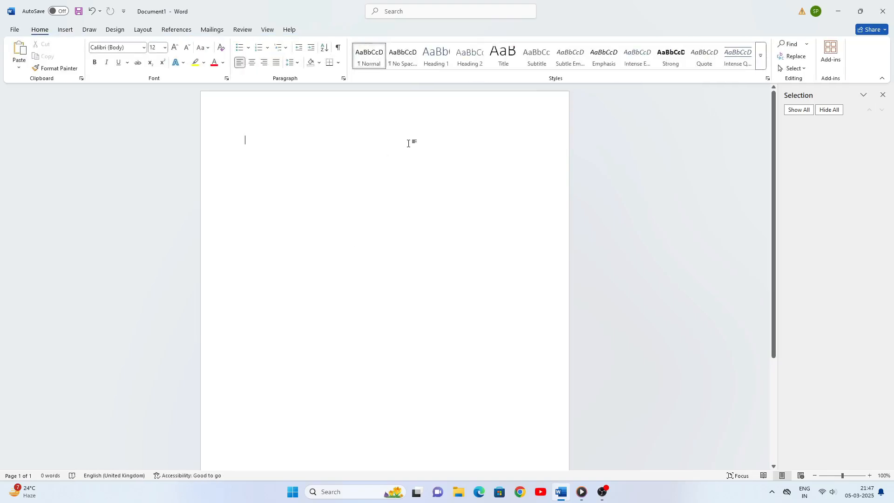
left_click(65, 29)
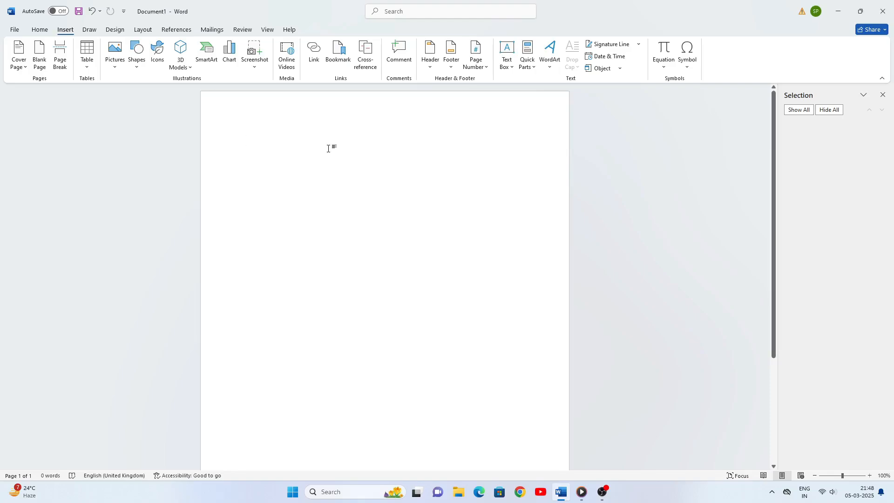
Generate sample paragraphs with =rand(9,9), then select the opening letter V at the top
type("+r")
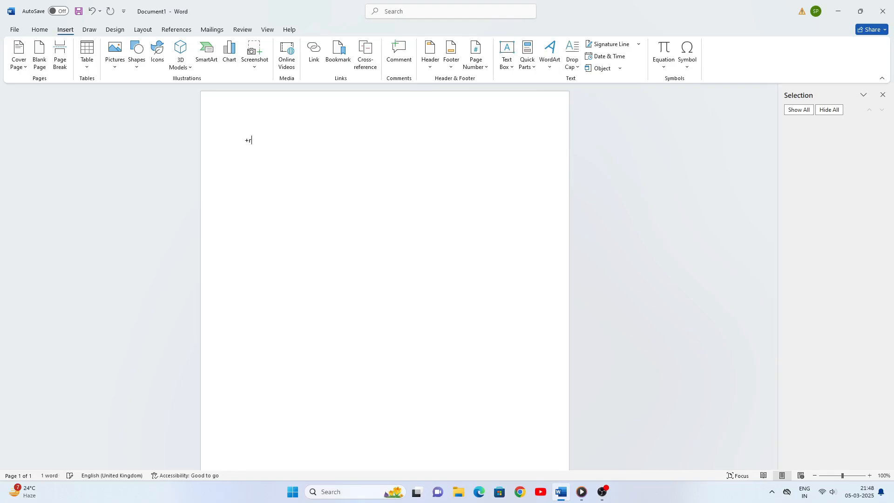
type("and(9,9")
key("Return")
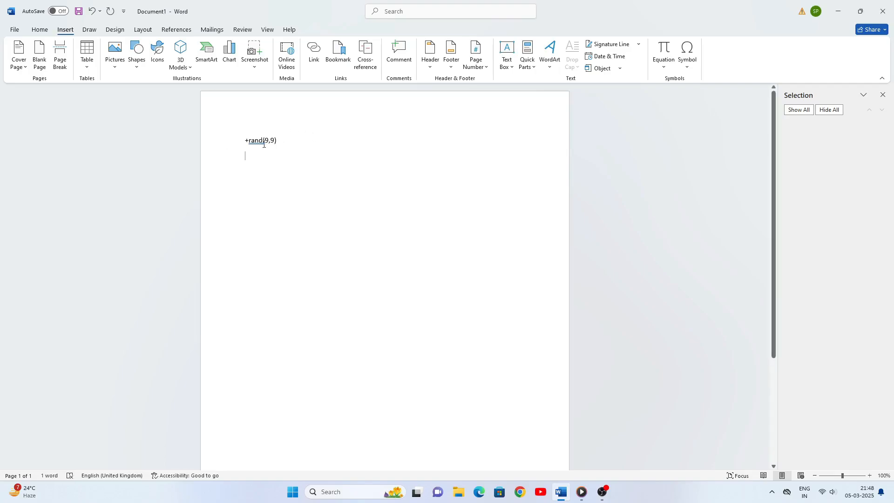
left_click(248, 141)
key("BackSpace")
type("=")
key("Return")
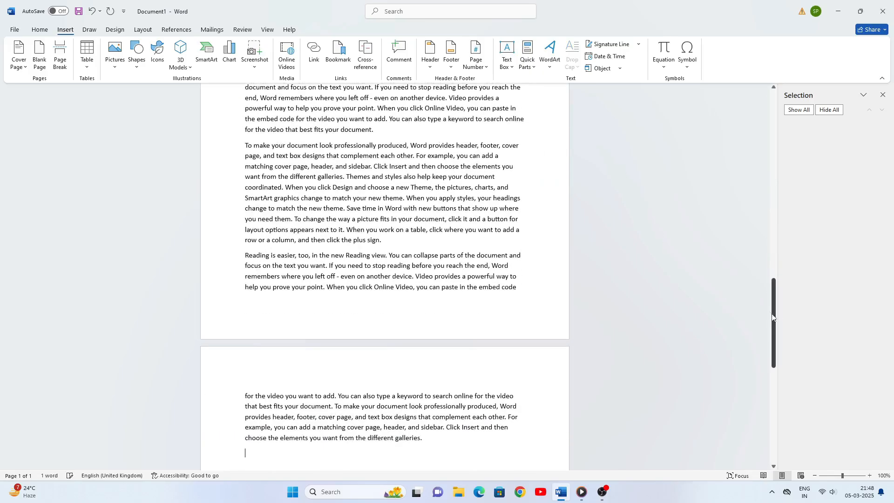
left_click_drag(775, 319, 777, 125)
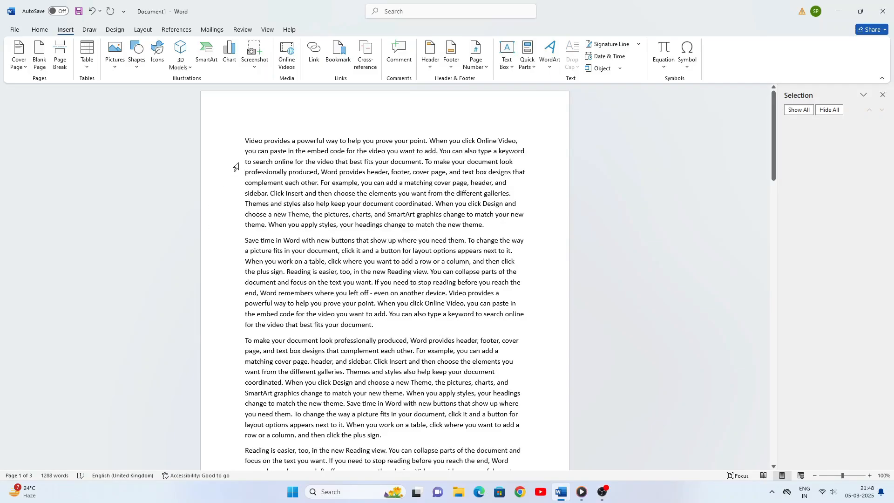
left_click_drag(246, 138, 251, 139)
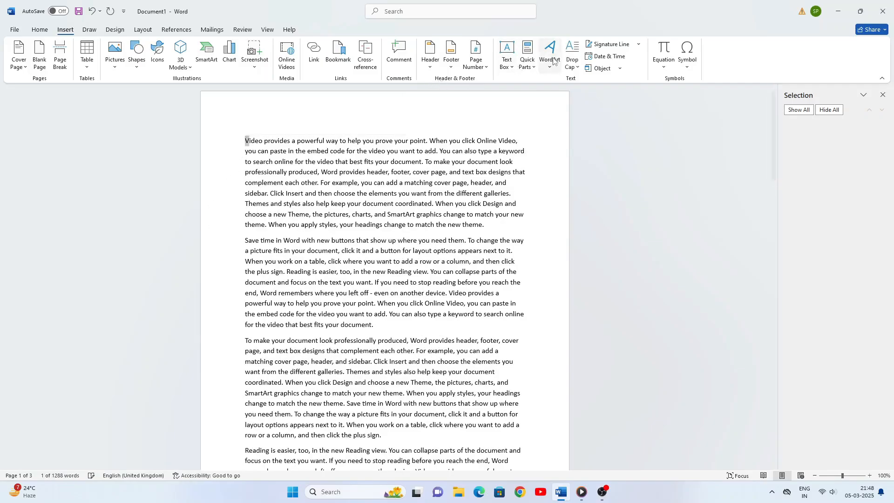
Make the opening V a Dropped drop cap three lines deep, then scroll down the text
left_click(577, 69)
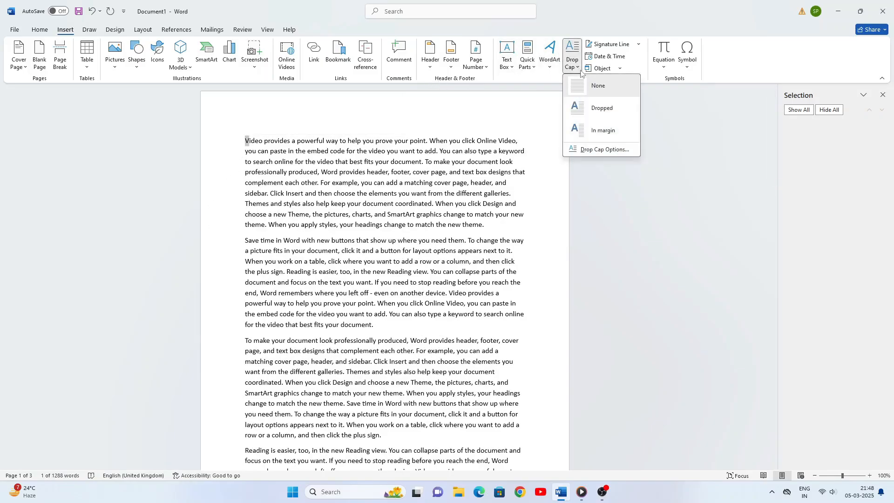
left_click(600, 150)
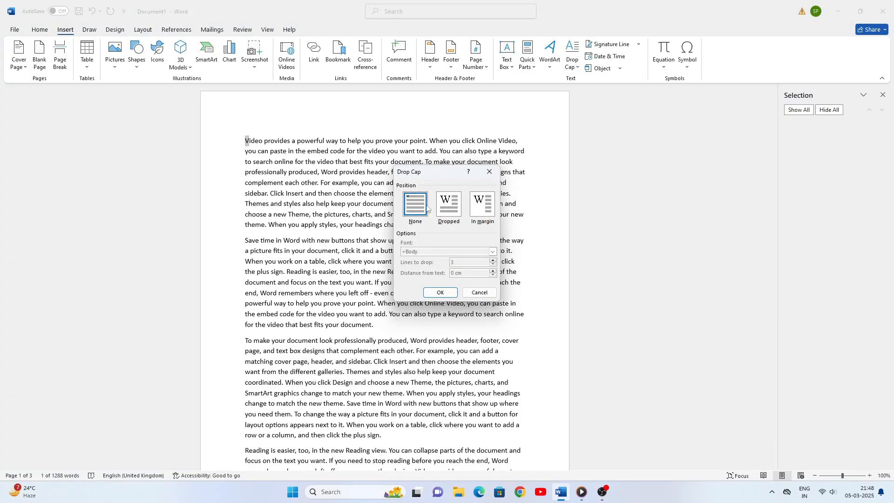
left_click(446, 209)
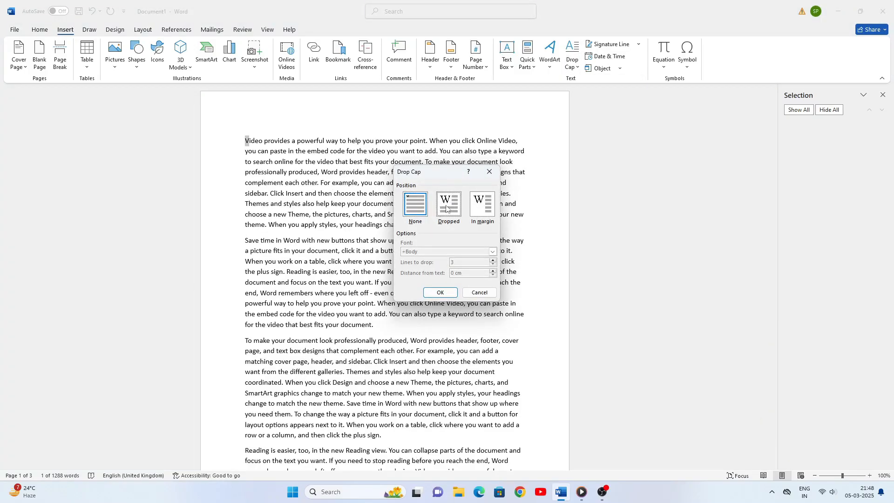
left_click(444, 294)
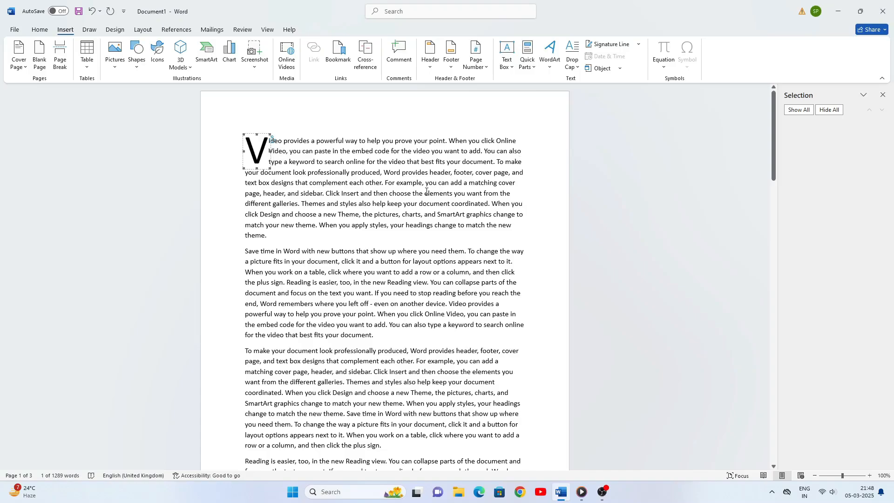
scroll(437, 182, "down", 6)
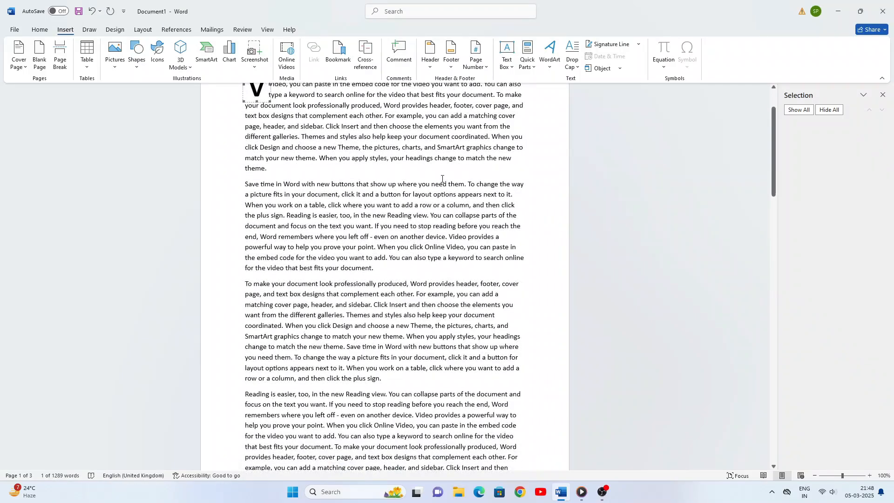
scroll(442, 178, "down", 5)
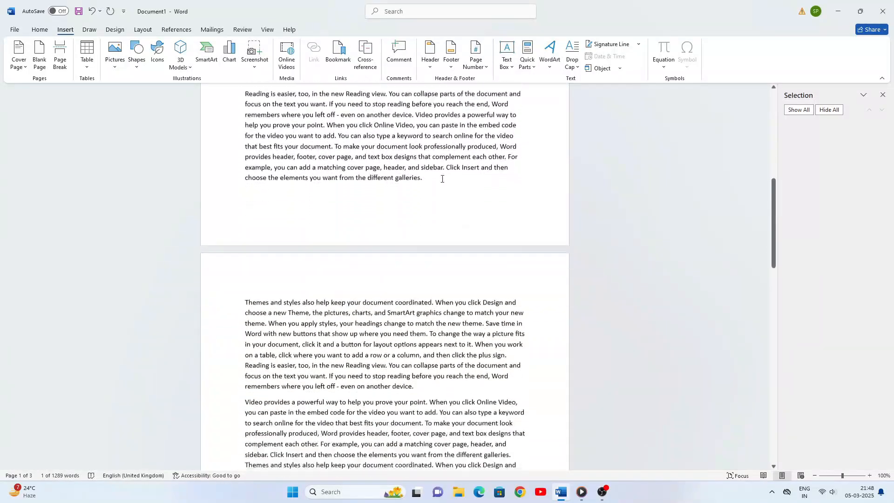
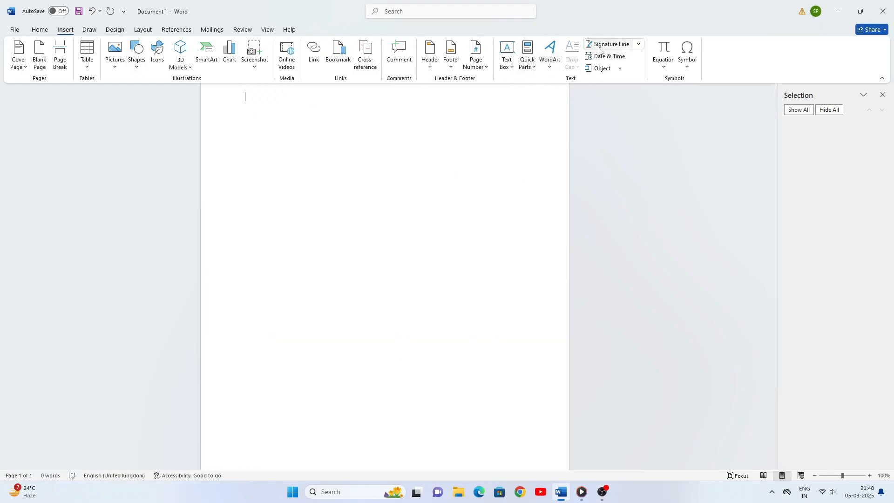
Generate two paragraphs of sample text with =rand(2,2) on the blank page
scroll(303, 142, "up", 1)
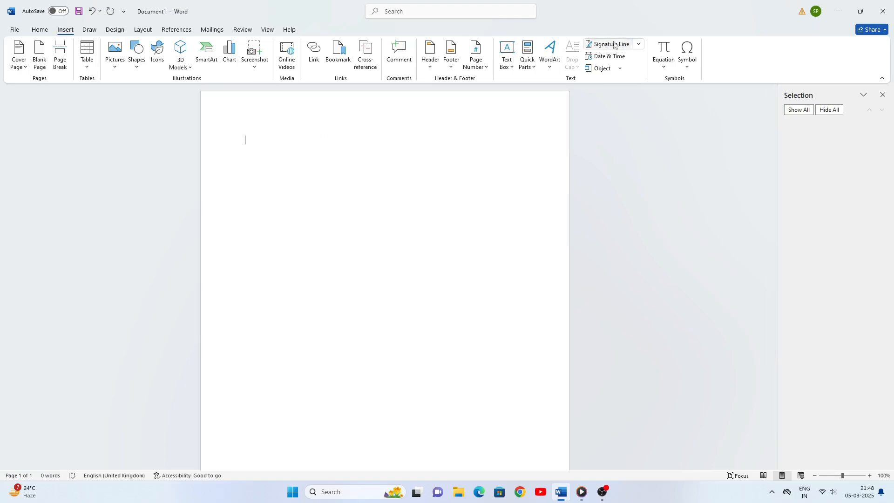
type("=rand")
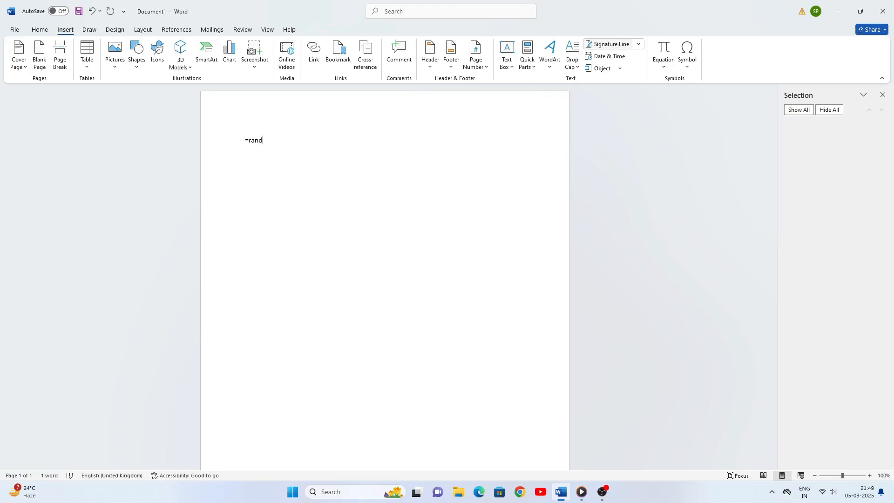
type("(2,2)")
key("Return")
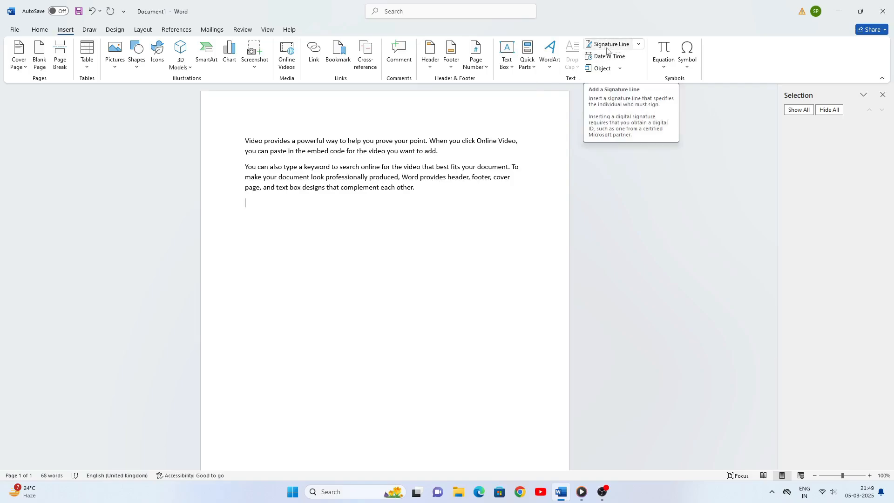
left_click(638, 45)
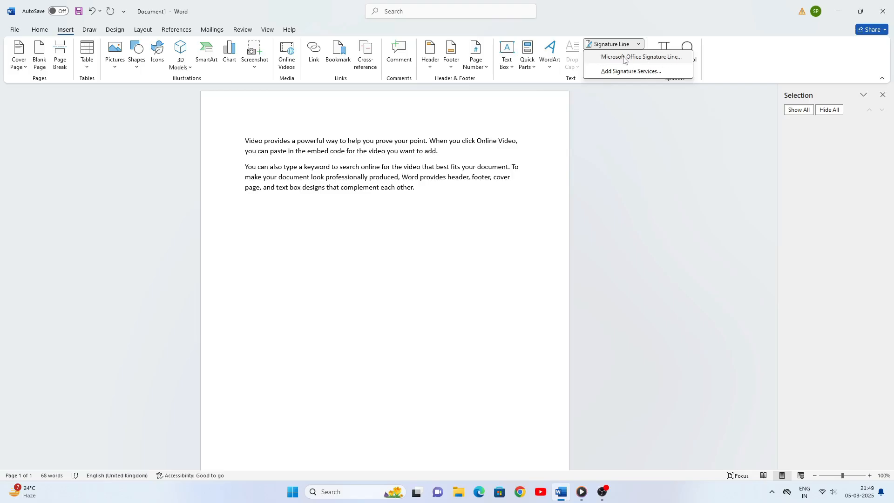
left_click(623, 58)
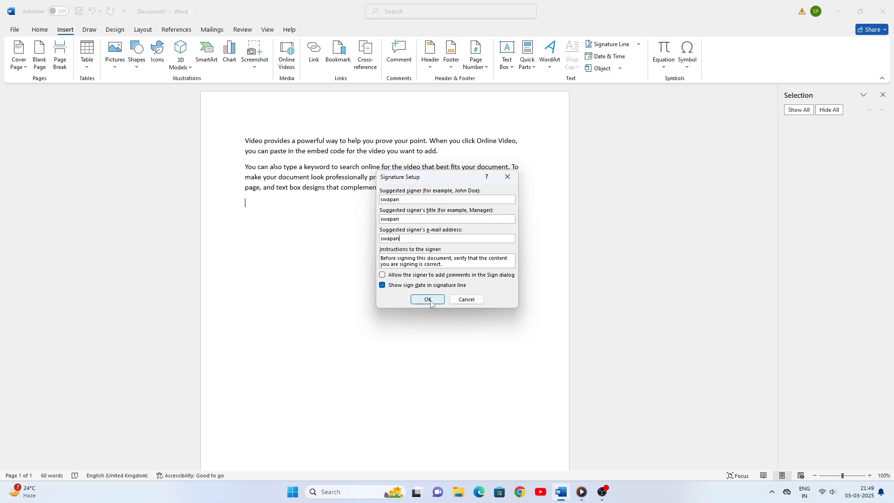
left_click(428, 301)
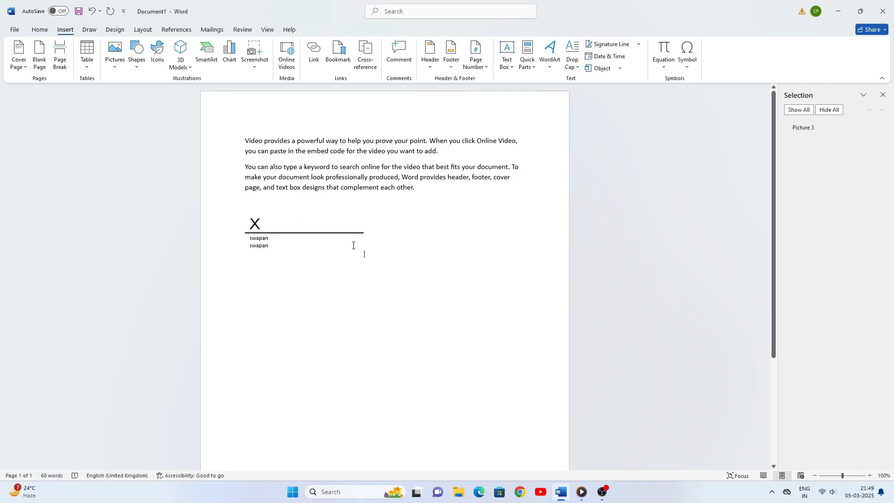
left_click(256, 228)
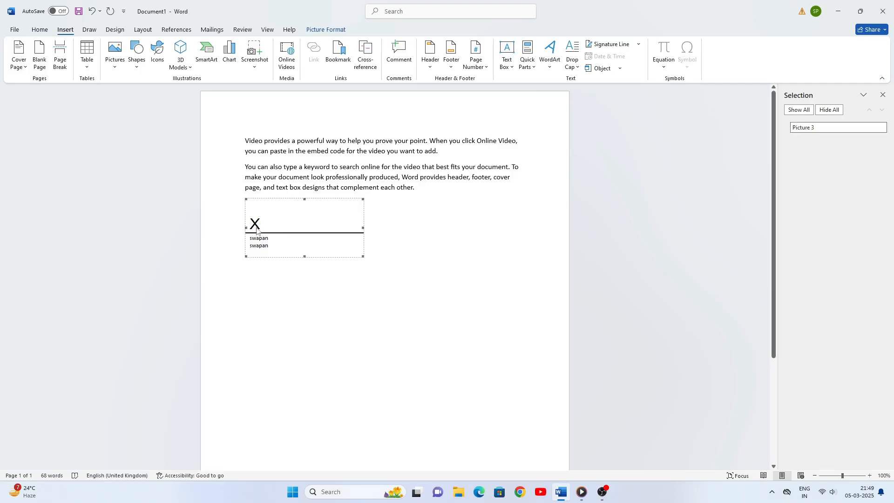
key("Delete")
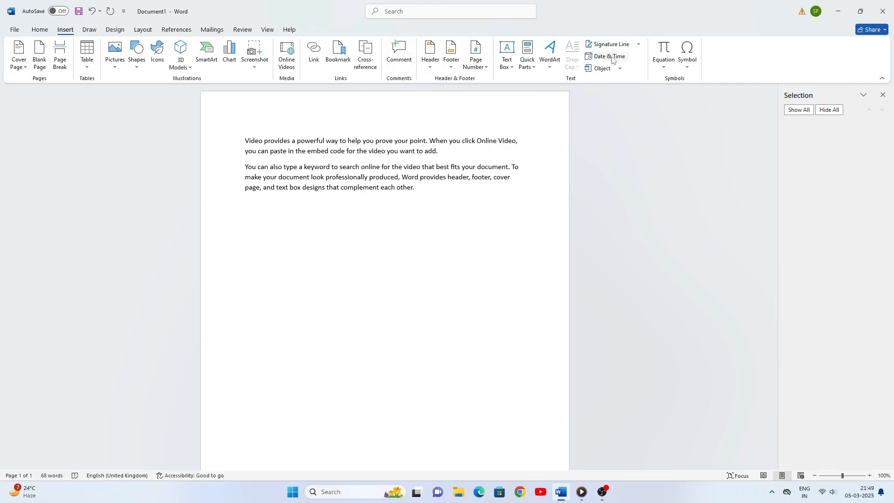
Insert the date and time 05/03/2025 21:50:09 in dd/mm/yyyy hh:mm:ss format
left_click(614, 55)
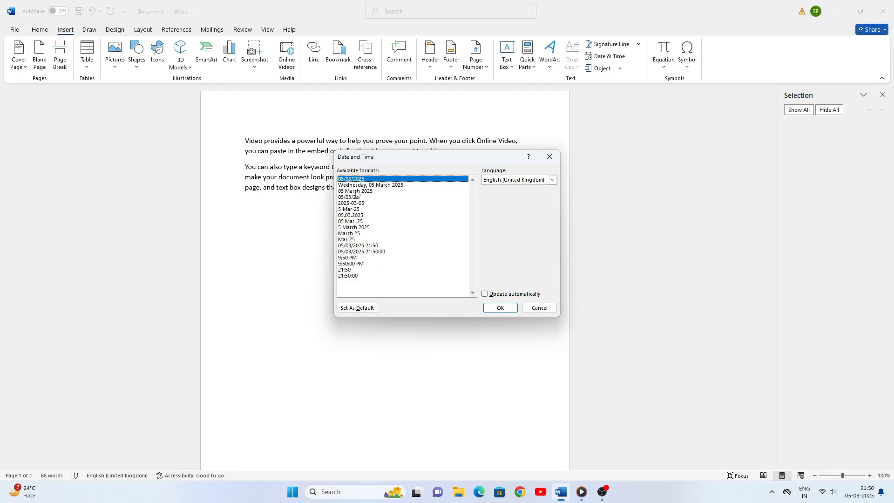
left_click(356, 191)
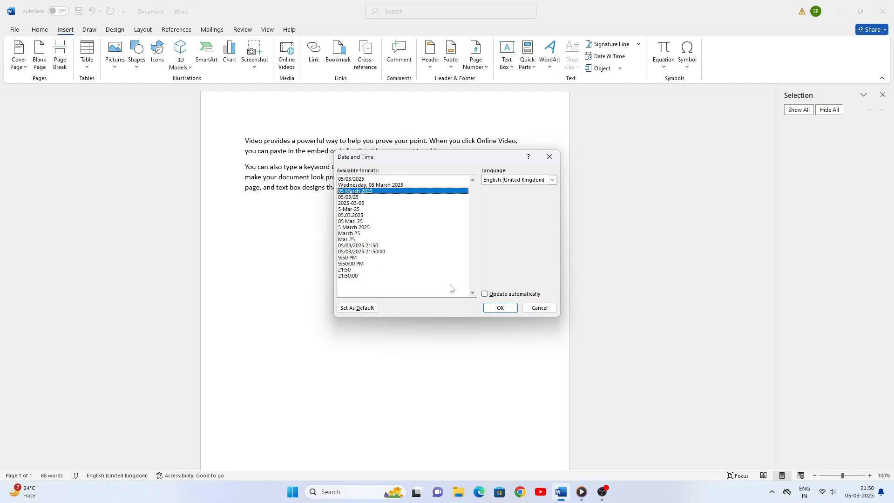
left_click(376, 251)
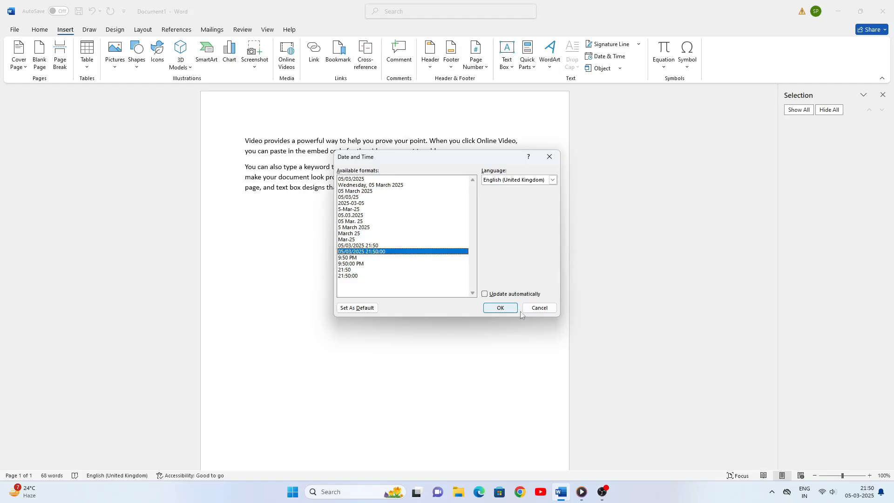
left_click(491, 307)
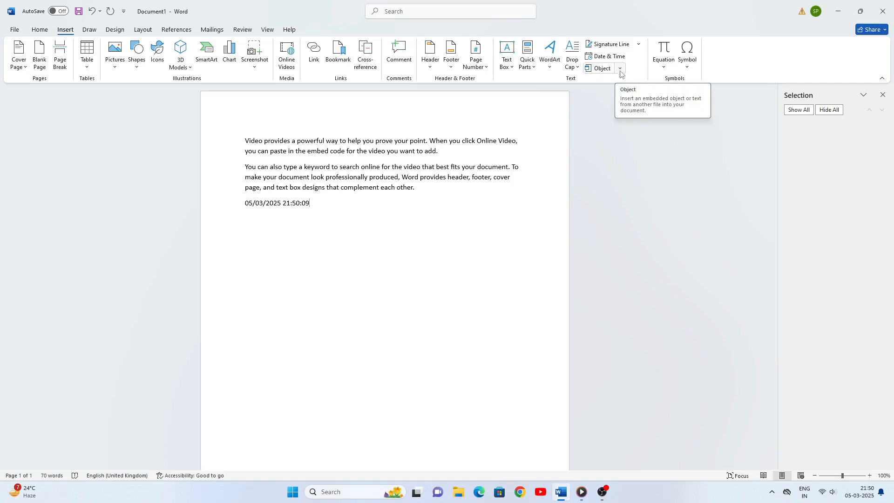
Start a new line below the date, then open and dismiss the Object dialog
key("Return")
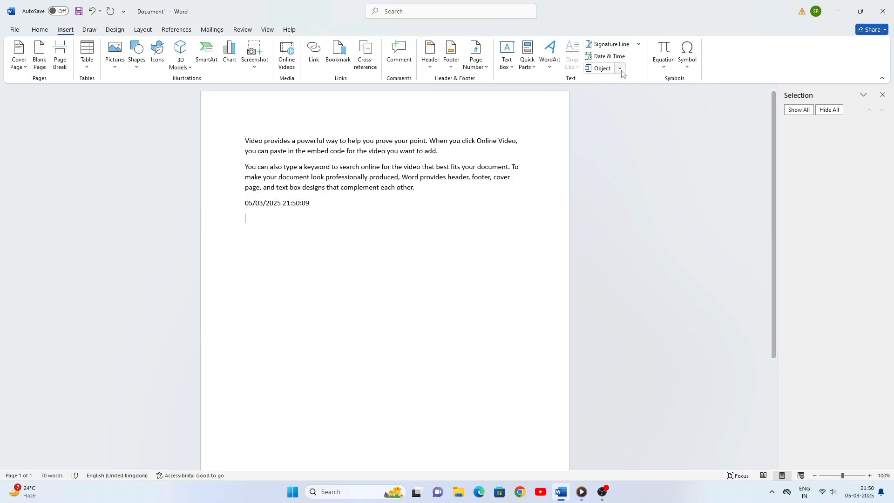
left_click(621, 69)
left_click(610, 81)
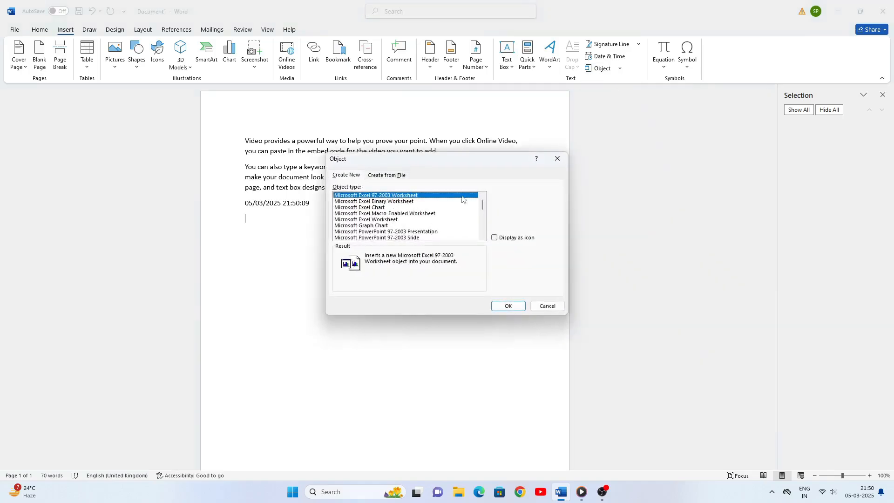
left_click(557, 158)
Choose Text from File and browse drive H:, then D:\Games\bluestcks 1
left_click(620, 69)
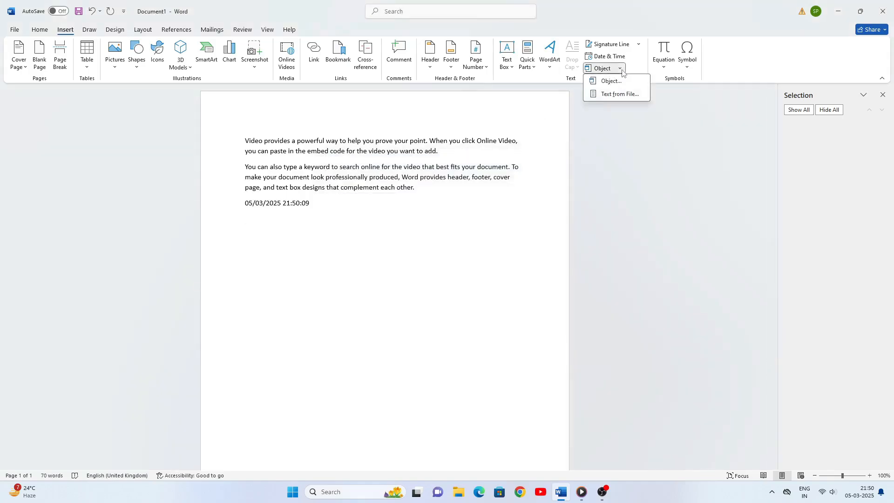
left_click(616, 94)
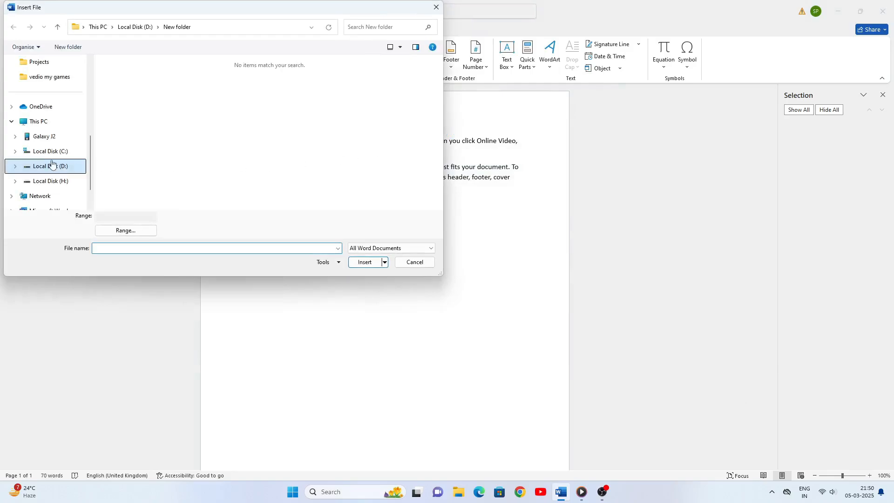
left_click(63, 181)
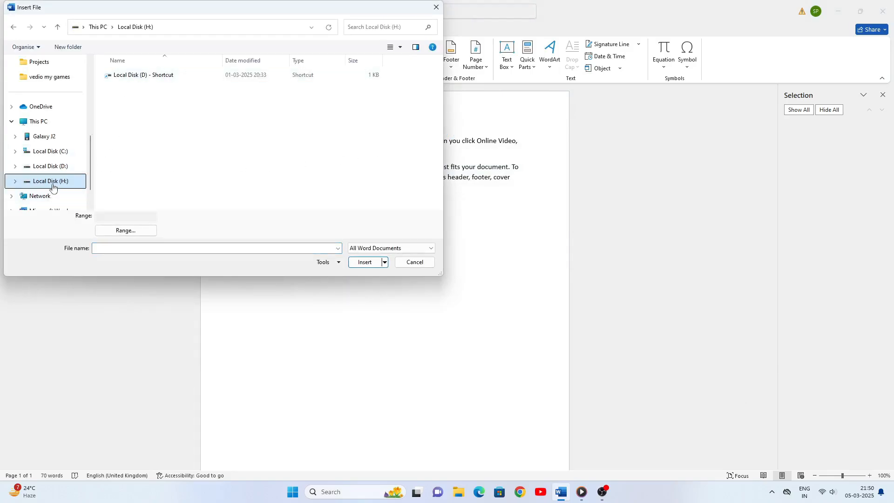
left_click(60, 167)
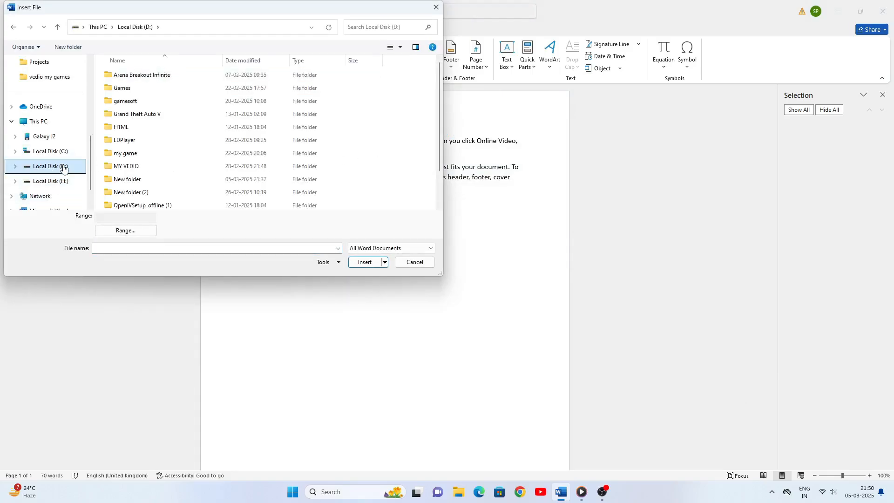
double_click(124, 88)
double_click(129, 88)
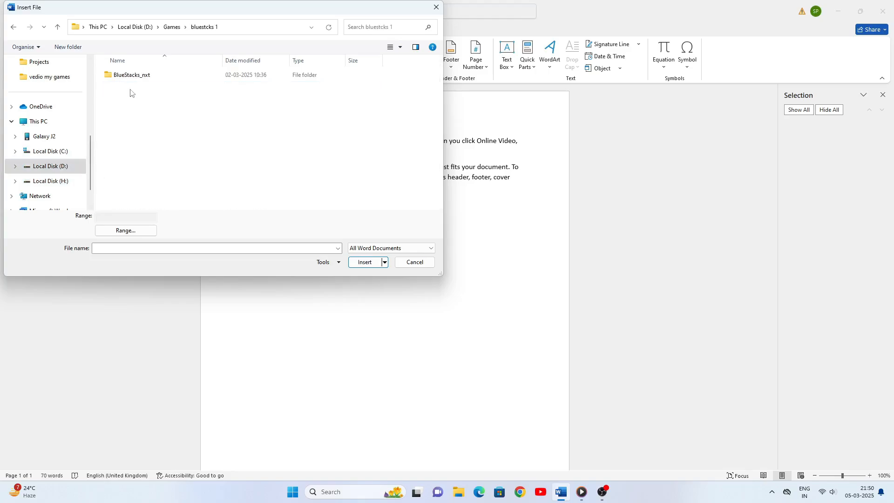
Browse into BlueStacks_nxt\Client\Assets, then close Insert File without inserting anything
double_click(132, 75)
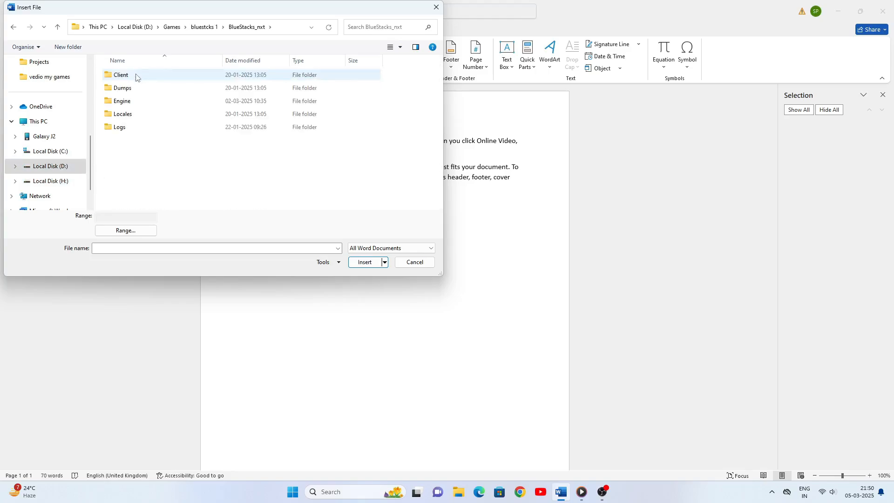
left_click(134, 76)
double_click(134, 77)
double_click(134, 75)
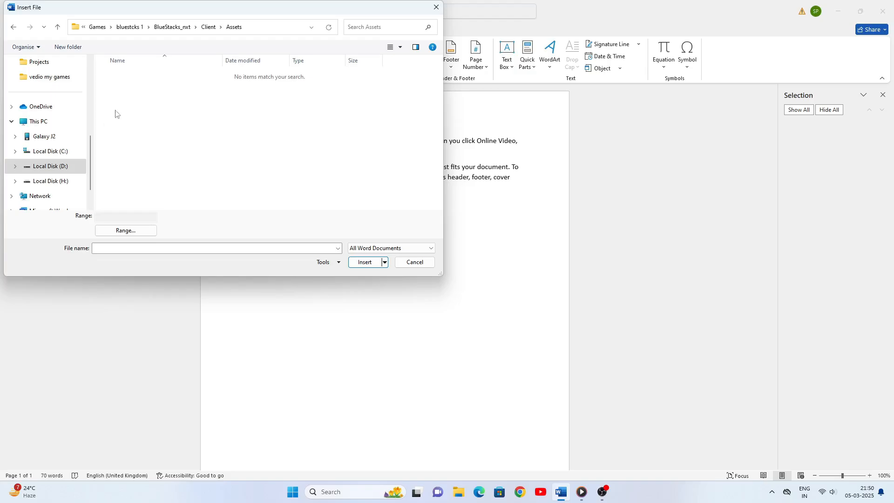
left_click(63, 181)
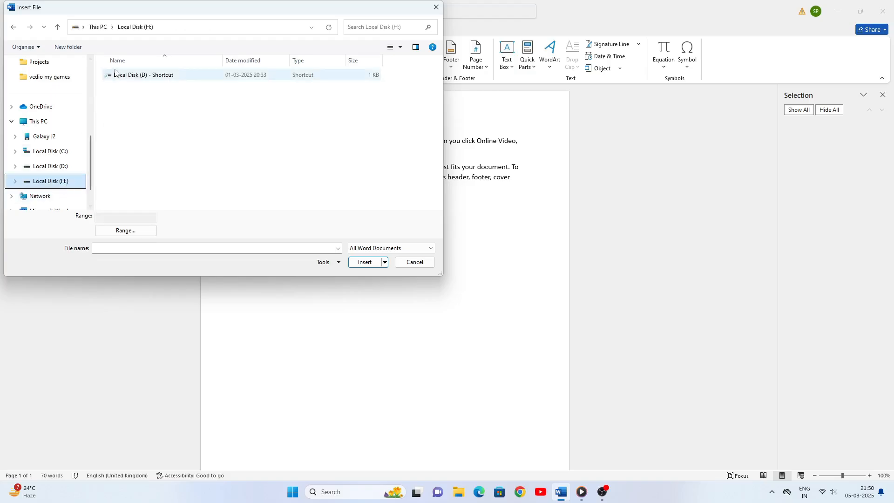
left_click(13, 27)
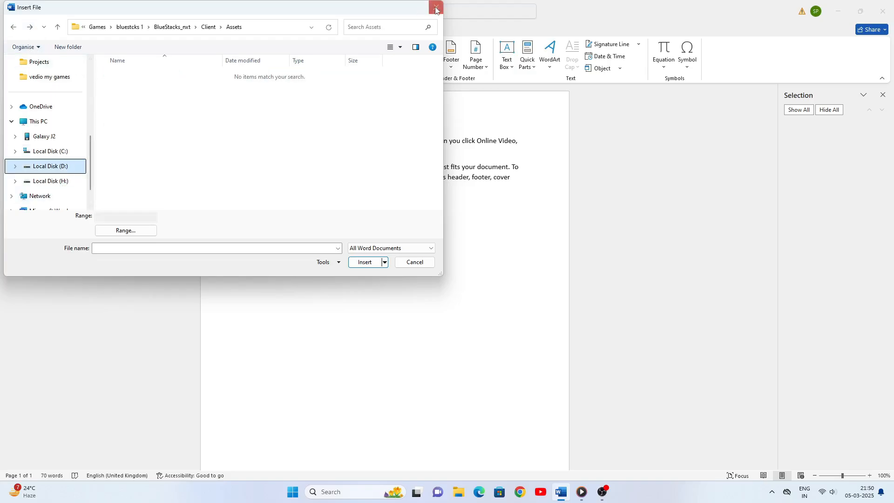
left_click(436, 7)
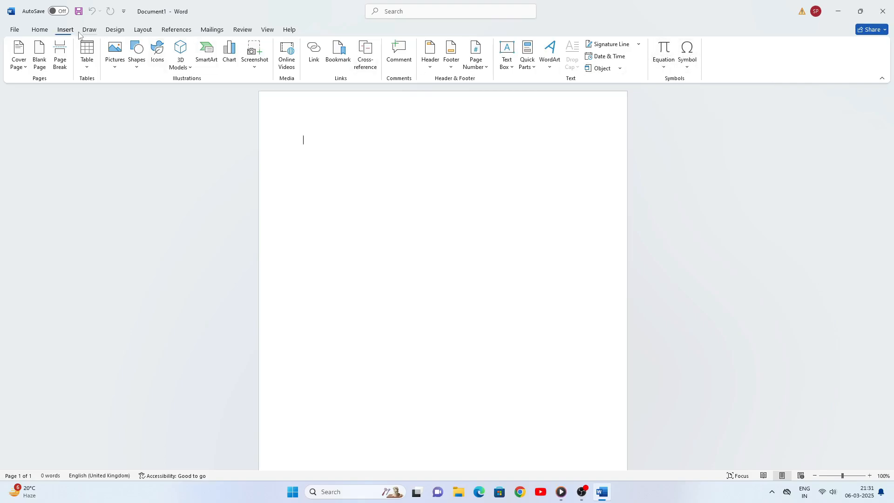
Choose Ink Equation from the Equation dropdown to open Math Input Control
left_click(662, 67)
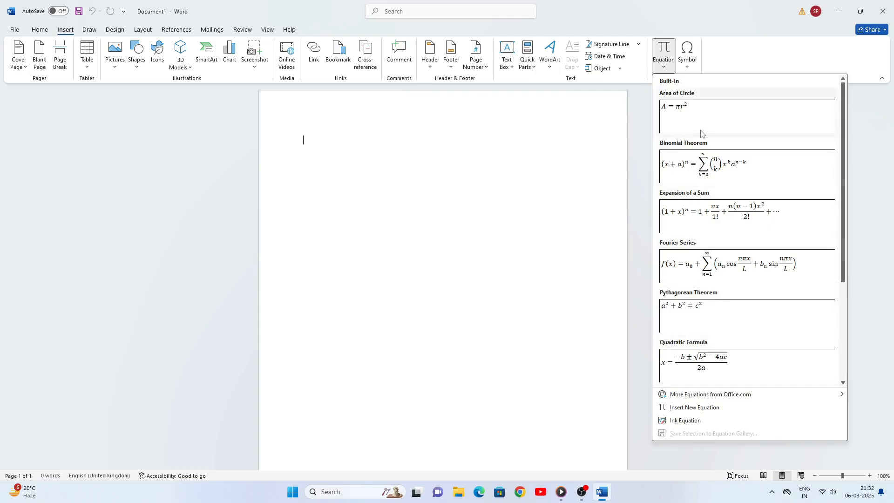
left_click(691, 422)
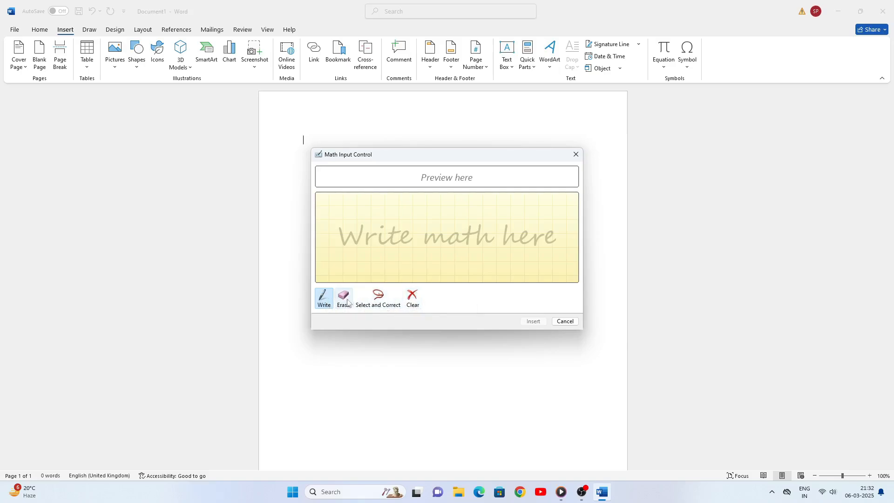
Handwrite a + b in Math Input Control and insert it into the page
left_click(325, 300)
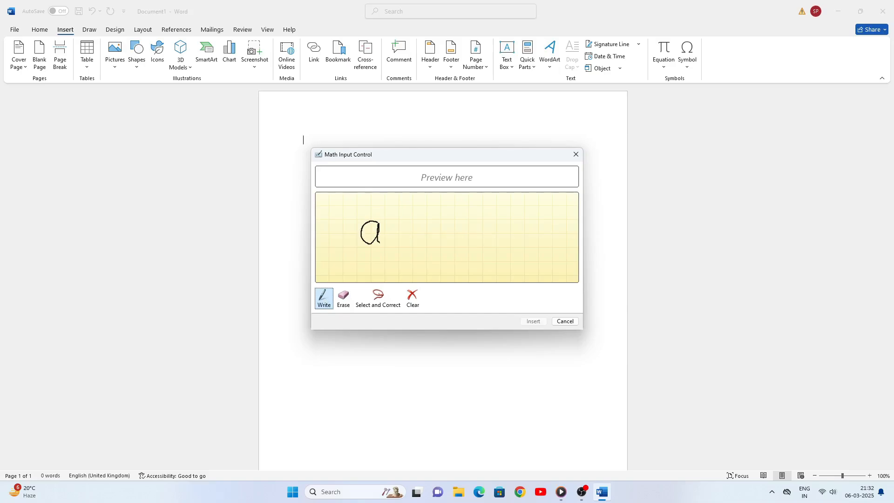
left_click_drag(380, 243, 380, 243)
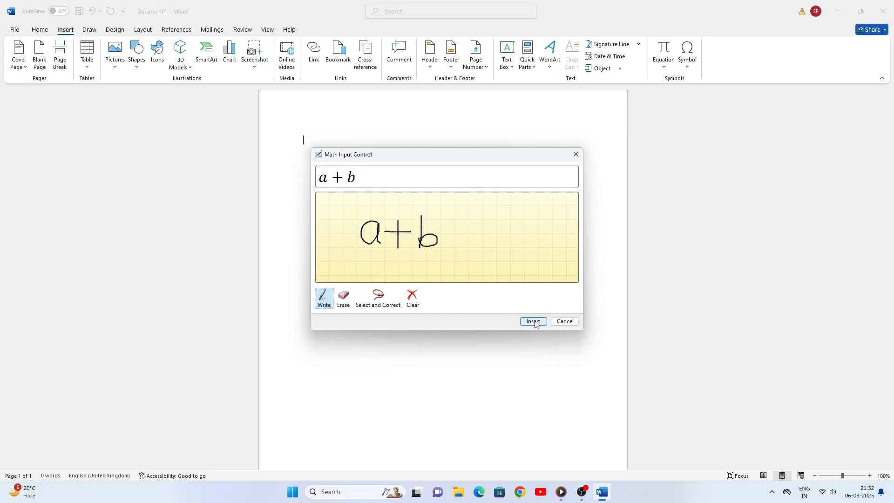
left_click(533, 322)
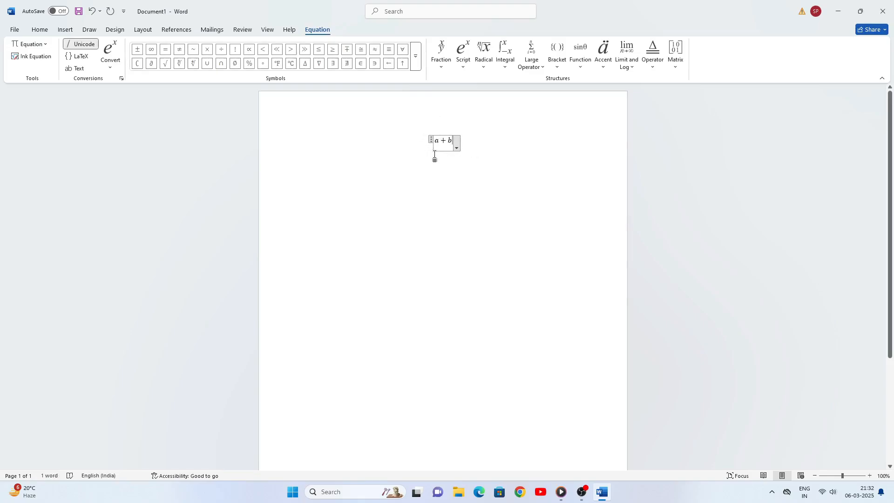
Select the a + b equation and delete it
left_click(433, 191)
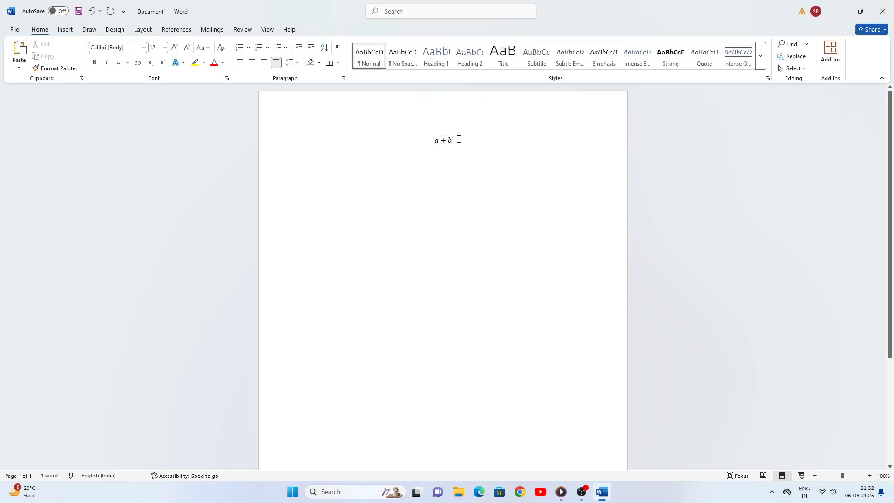
left_click_drag(459, 138, 413, 140)
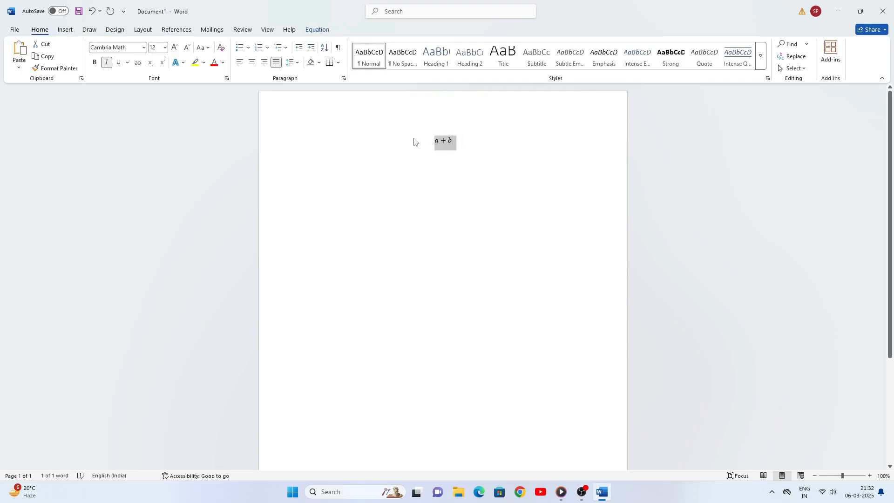
key("BackSpace")
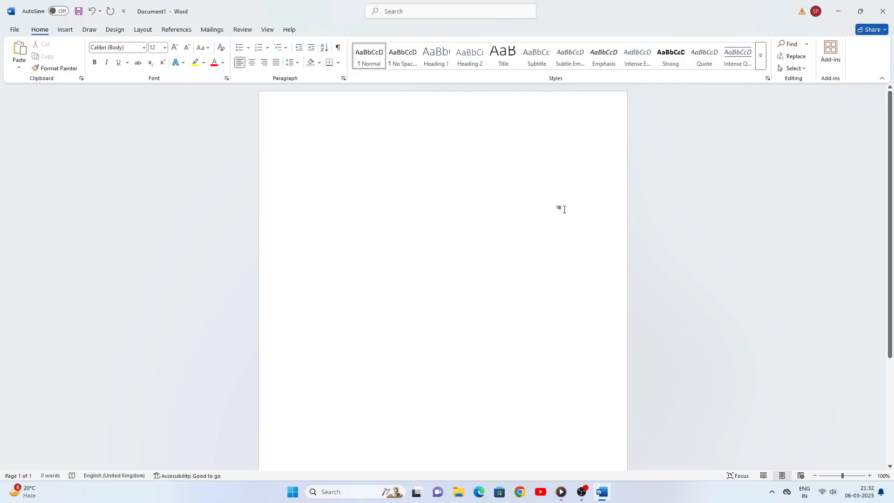
Show the built-in equation gallery with Area of Circle and Quadratic Formula
left_click(65, 29)
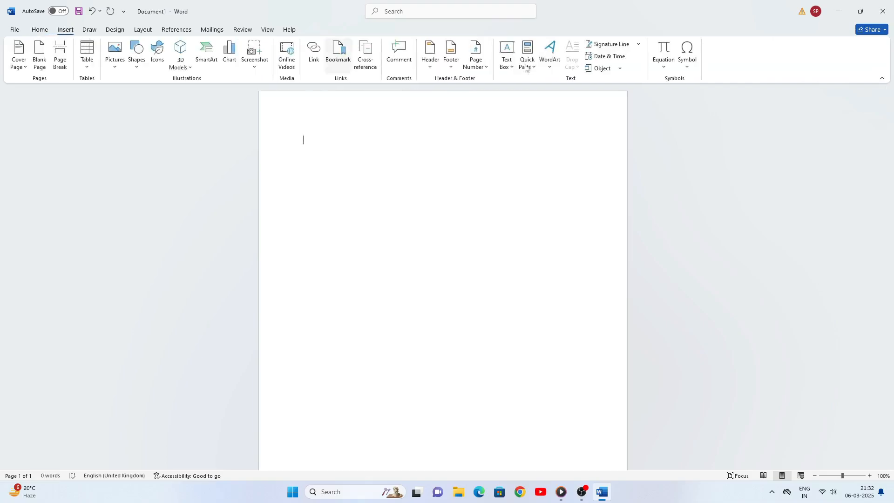
left_click(664, 68)
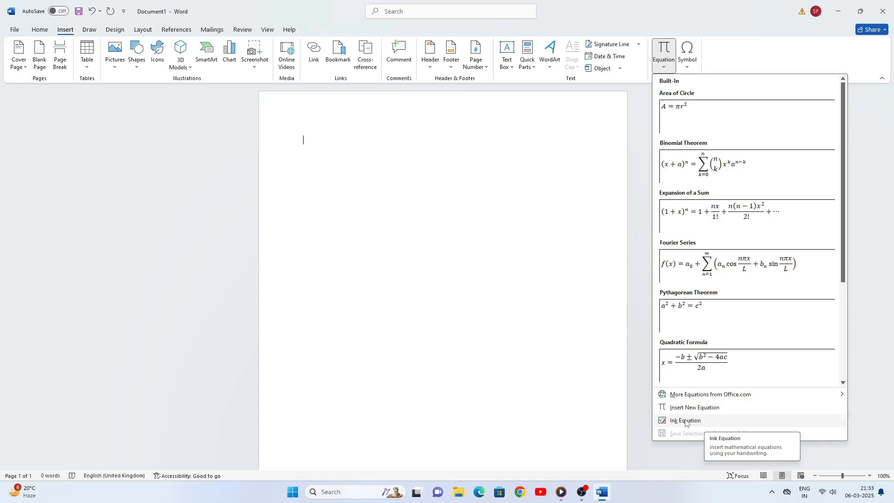
Handwrite a − b with Ink Equation, erase and rewrite it, then insert it
left_click(686, 421)
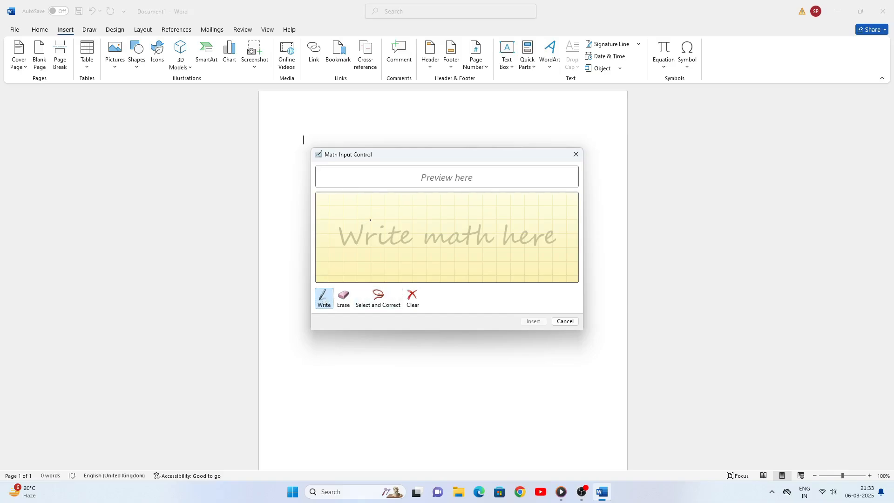
left_click_drag(379, 238, 384, 255)
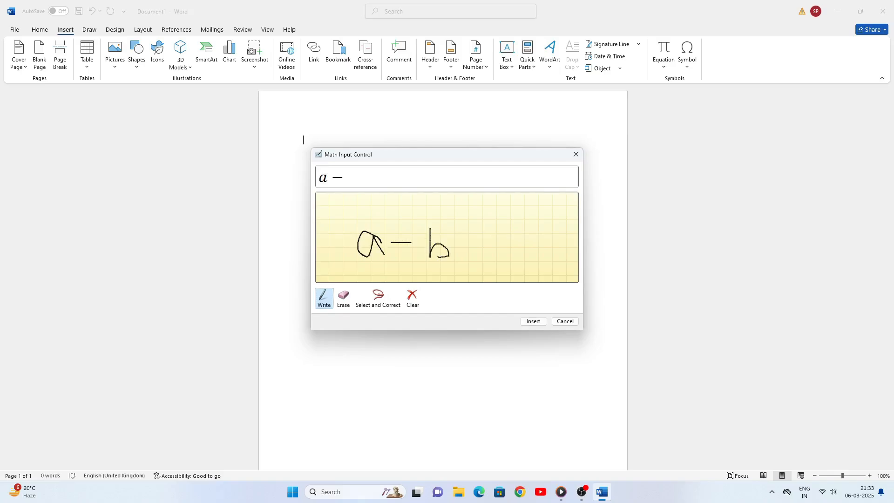
left_click(343, 298)
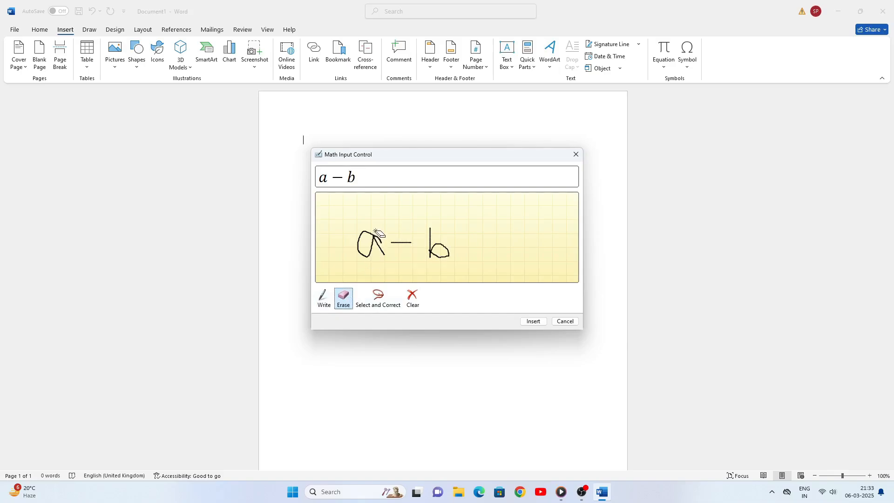
mouse_move(375, 230)
left_mouse_down()
mouse_move(367, 225)
mouse_move(436, 218)
mouse_move(444, 240)
left_mouse_up()
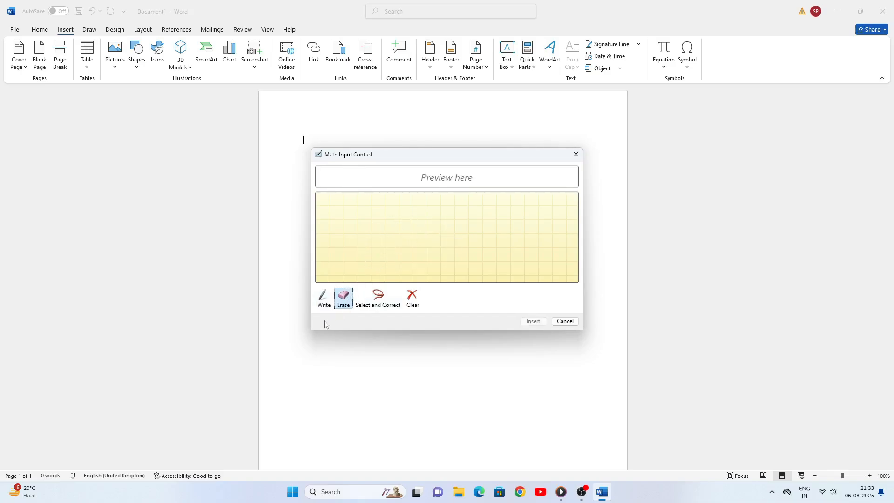
left_click(322, 301)
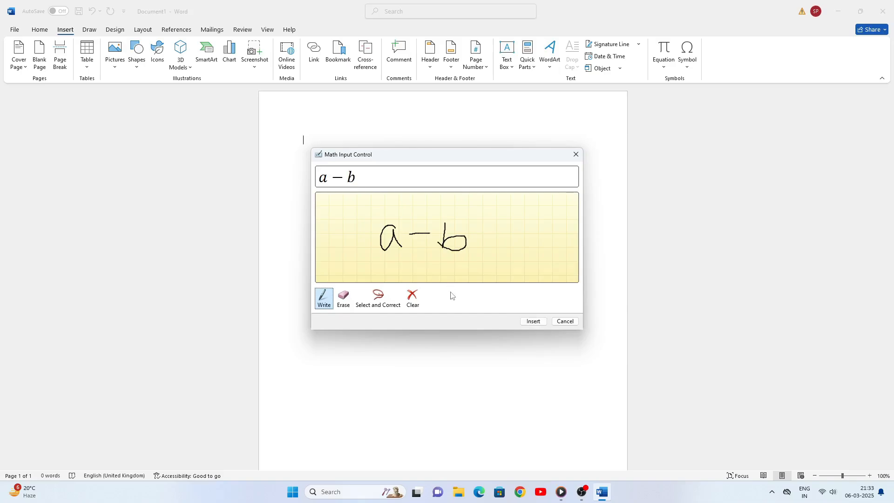
left_click(533, 322)
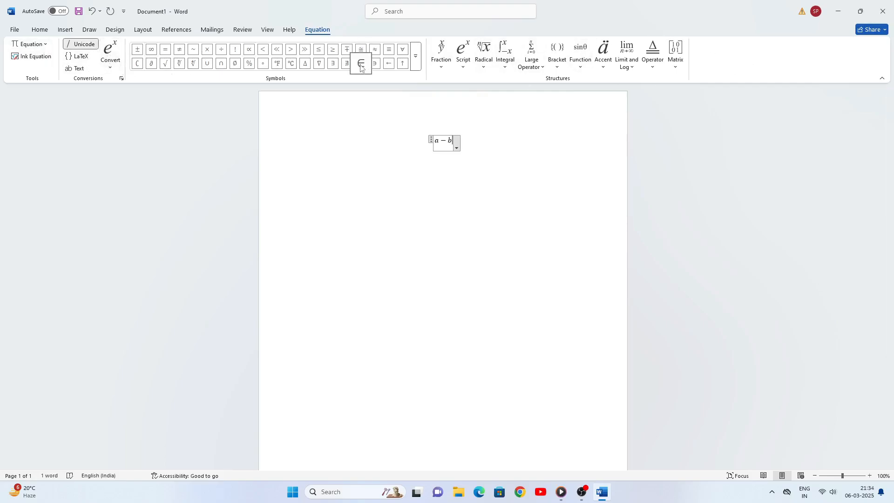
Review the Fraction through Matrix structure galleries, then click out of the a − b equation
left_click(443, 69)
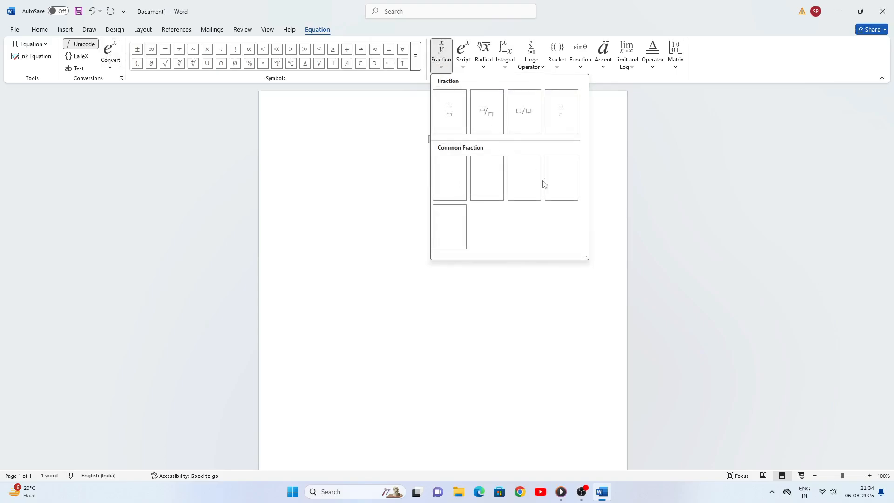
left_click(464, 68)
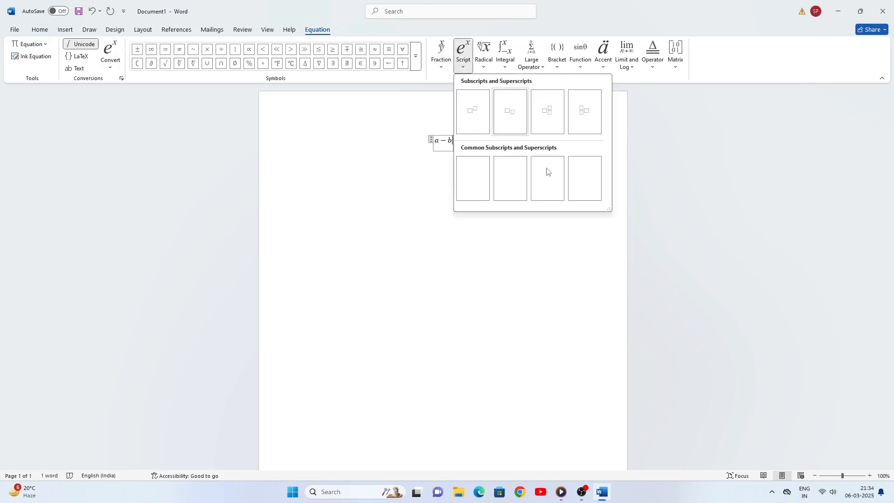
left_click(483, 63)
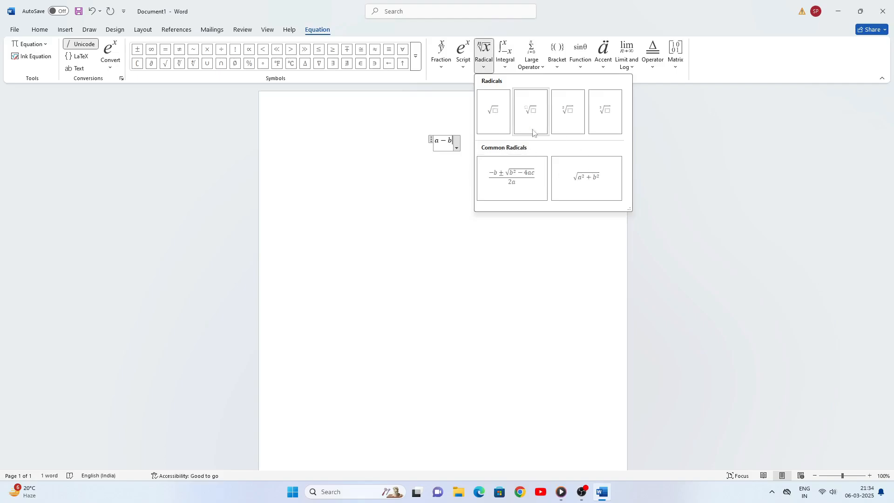
left_click(505, 67)
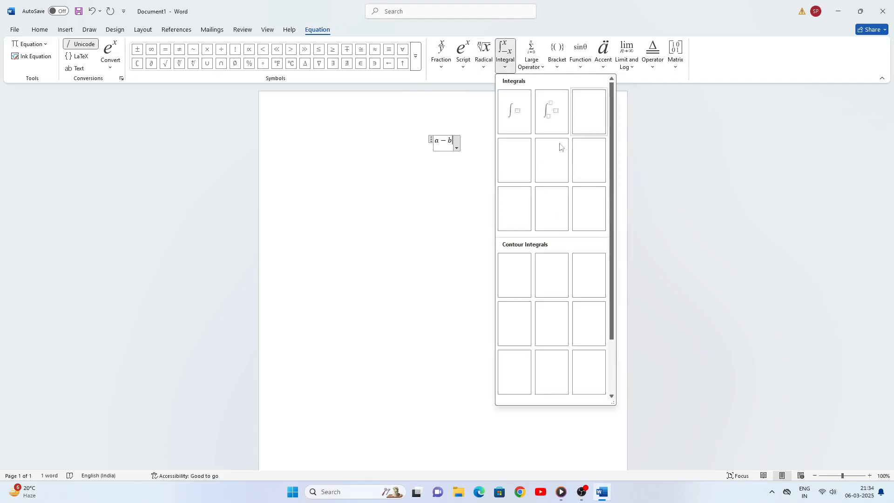
left_click(542, 69)
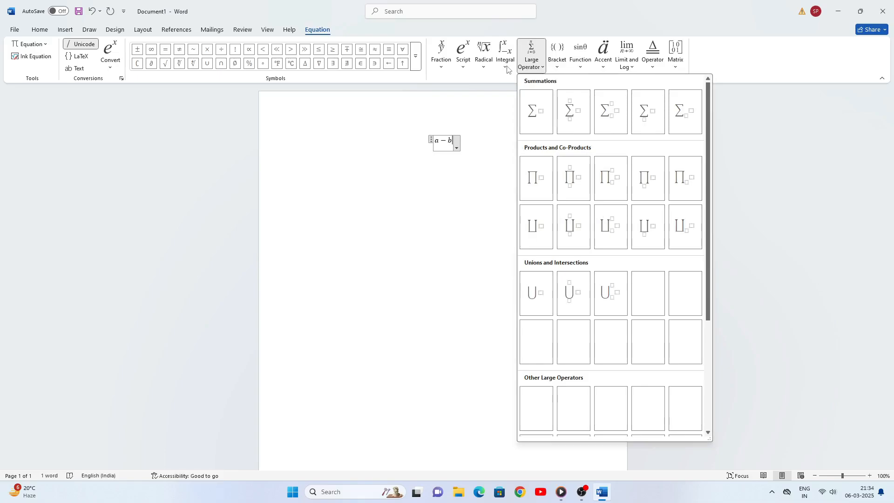
left_click(557, 67)
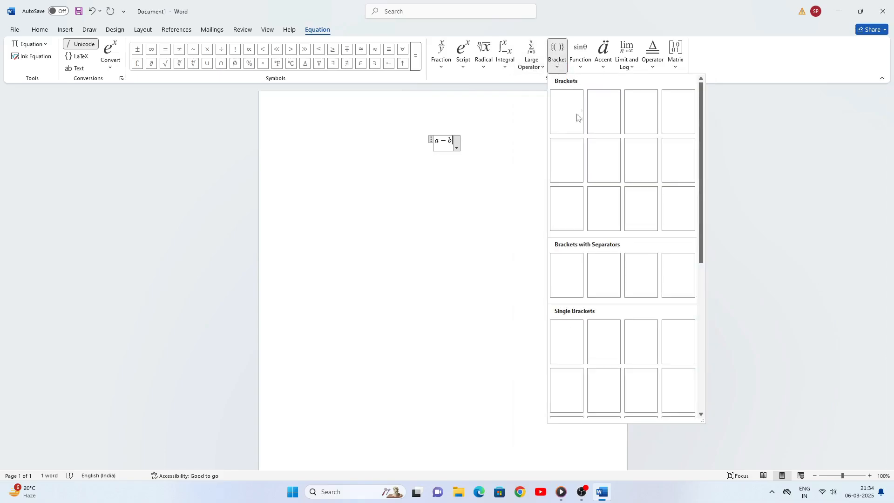
left_click(579, 68)
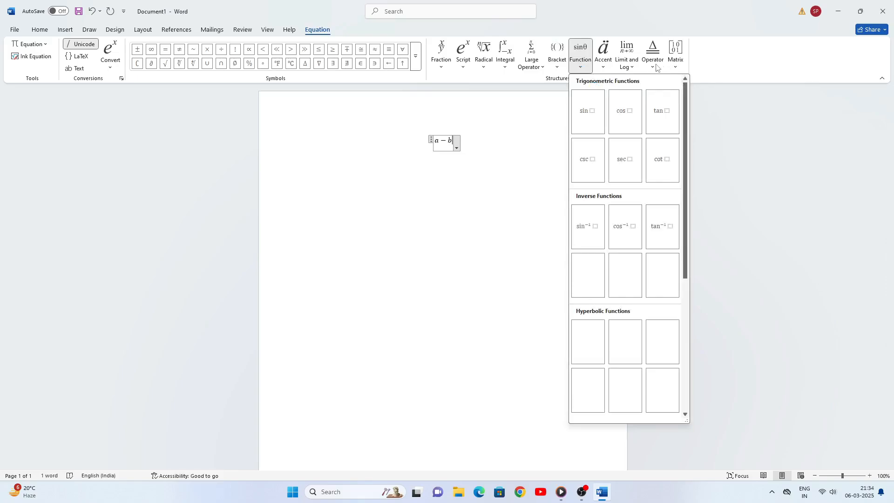
left_click(675, 67)
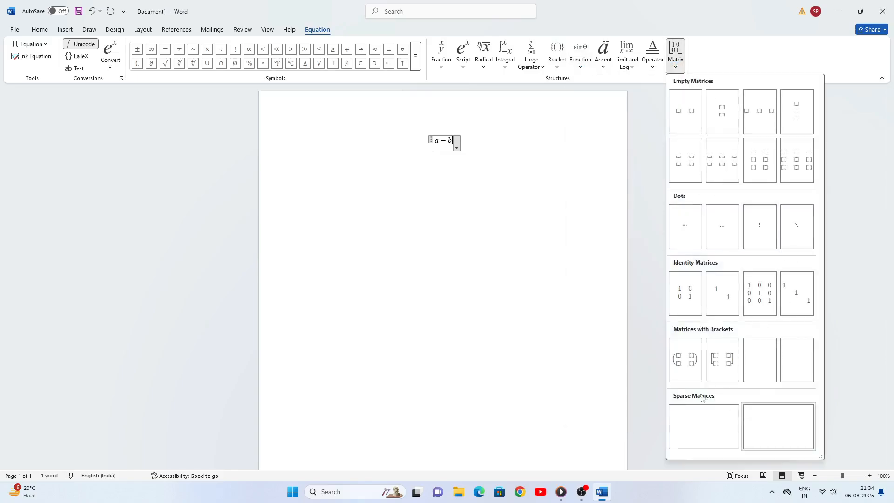
left_click(466, 182)
left_click(452, 201)
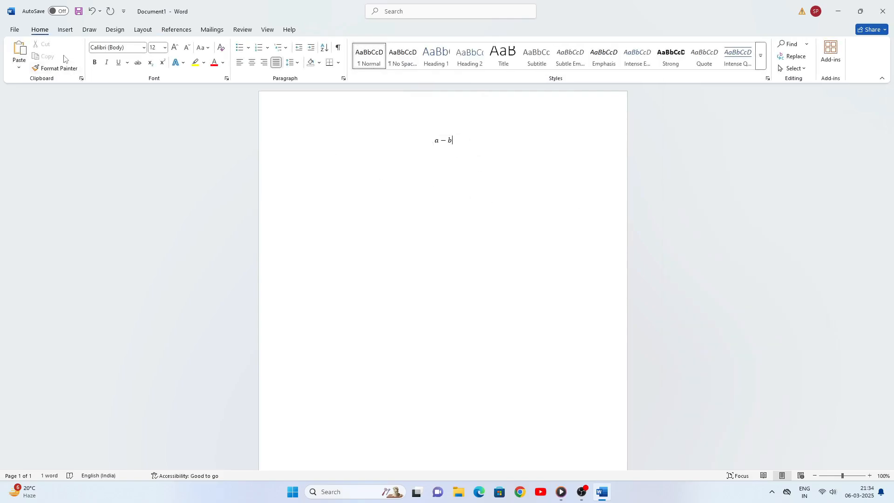
Insert a × multiplication sign on a new line below the equation
double_click(303, 179)
left_click(65, 31)
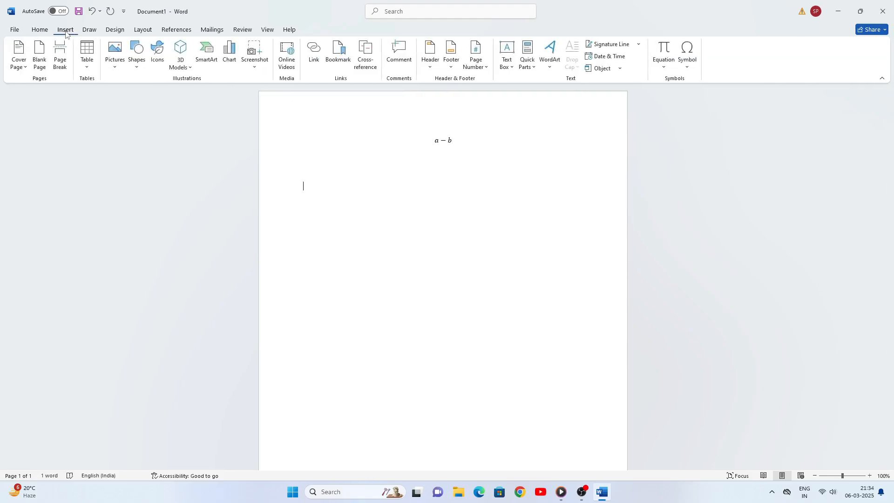
left_click(689, 68)
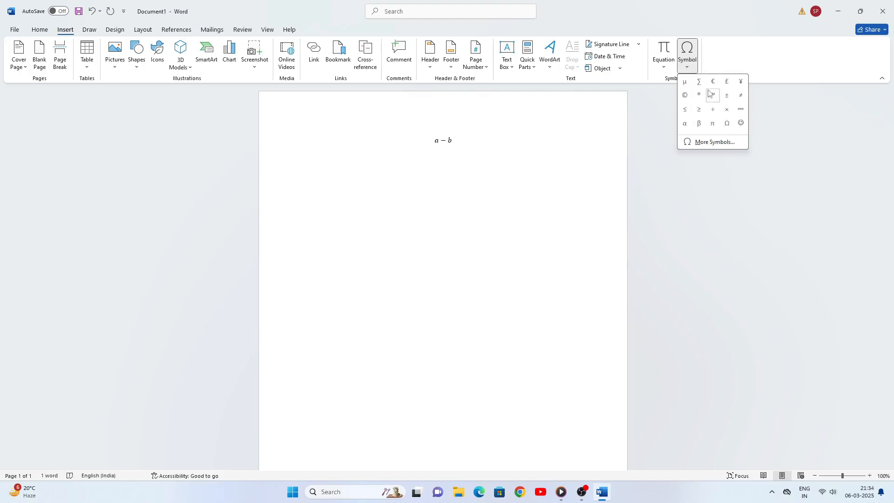
left_click(727, 110)
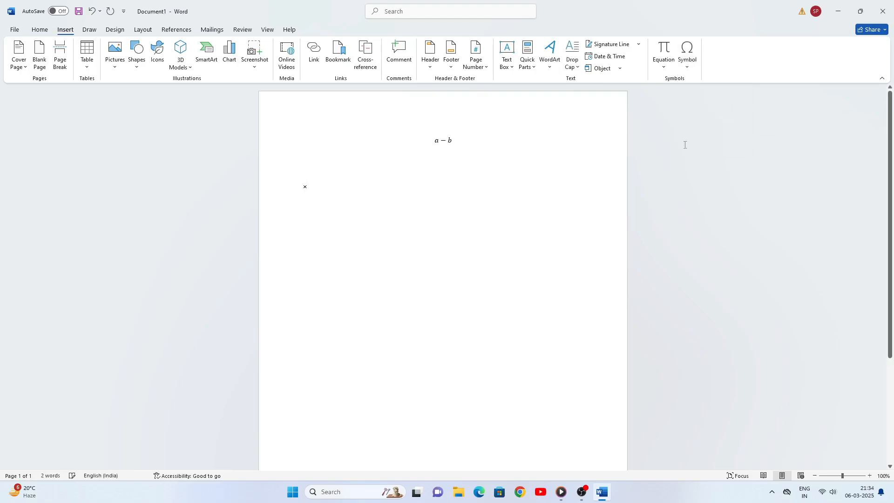
Enlarge the × sign to 120 points and start a new line below it
left_click_drag(325, 187, 289, 181)
left_click(40, 30)
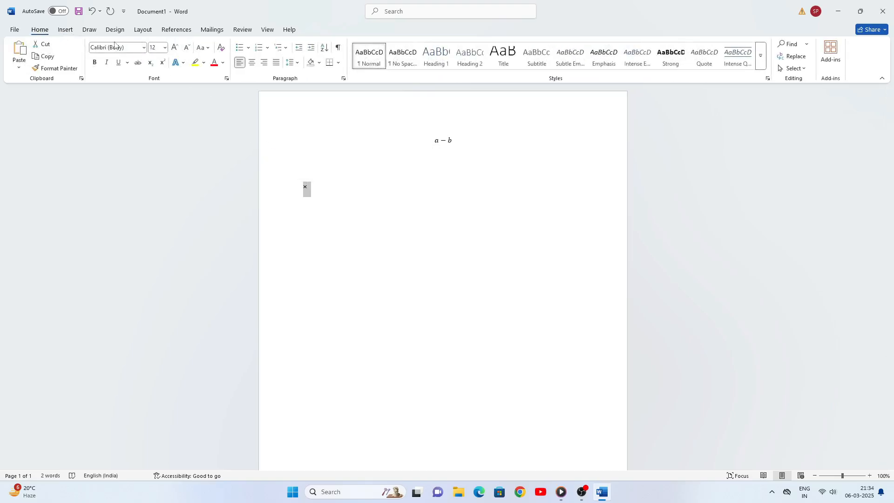
left_click(175, 48)
left_click(175, 47)
left_click(174, 47)
left_click(175, 47)
left_click(175, 47)
left_click(175, 48)
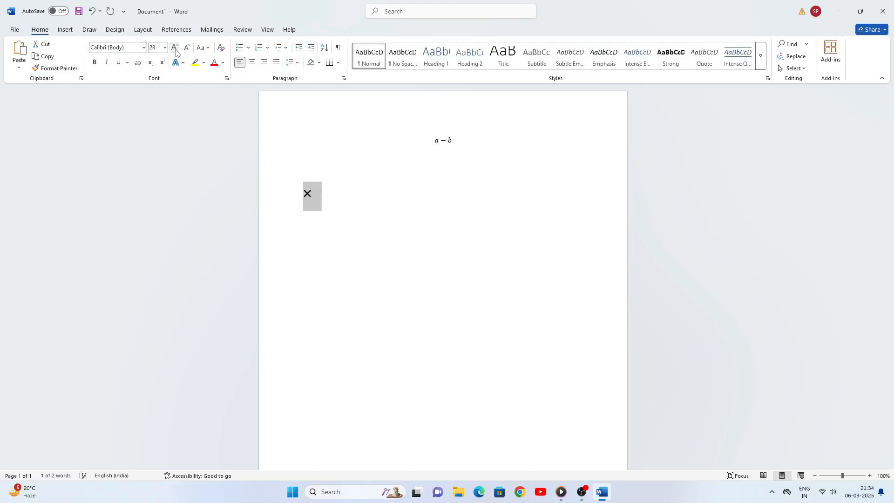
left_click(175, 47)
left_click(175, 47)
left_click(174, 47)
left_click(174, 48)
left_click(175, 48)
left_click(175, 48)
left_click(175, 47)
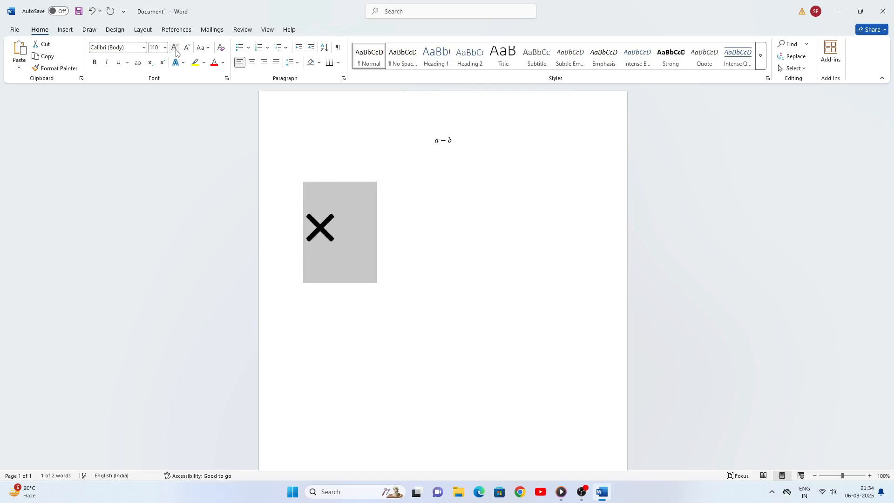
left_click(175, 48)
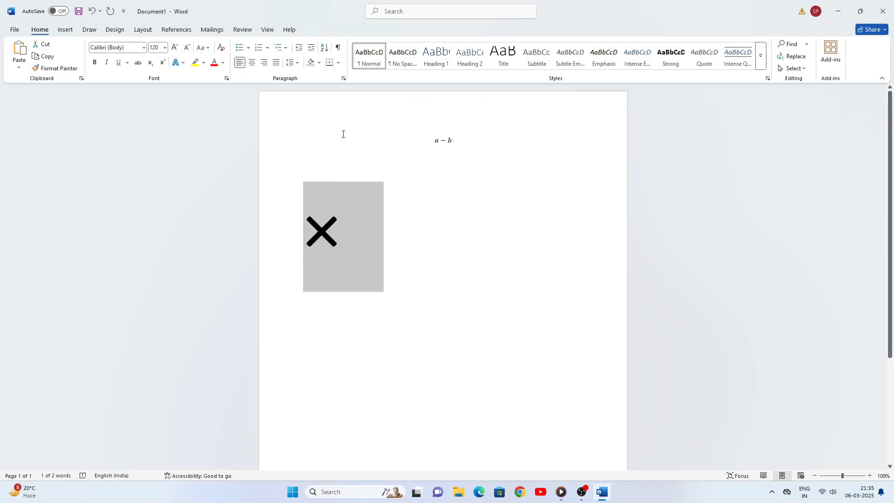
left_click(386, 224)
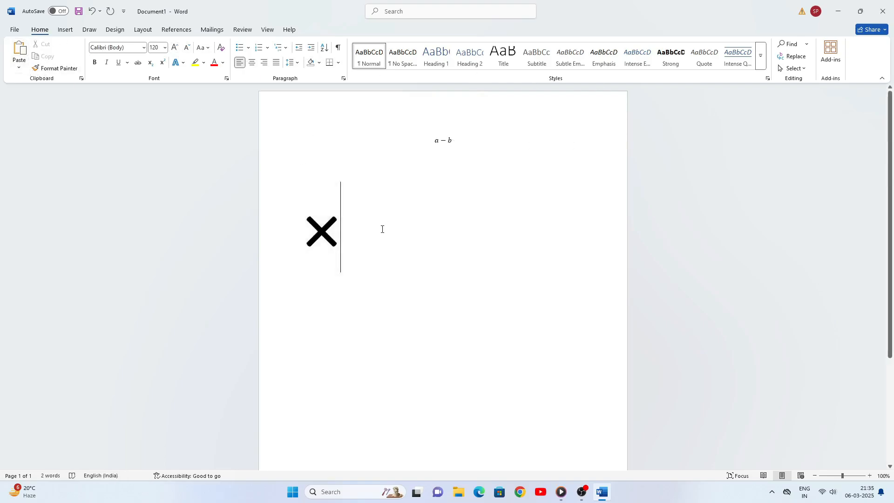
key("Return")
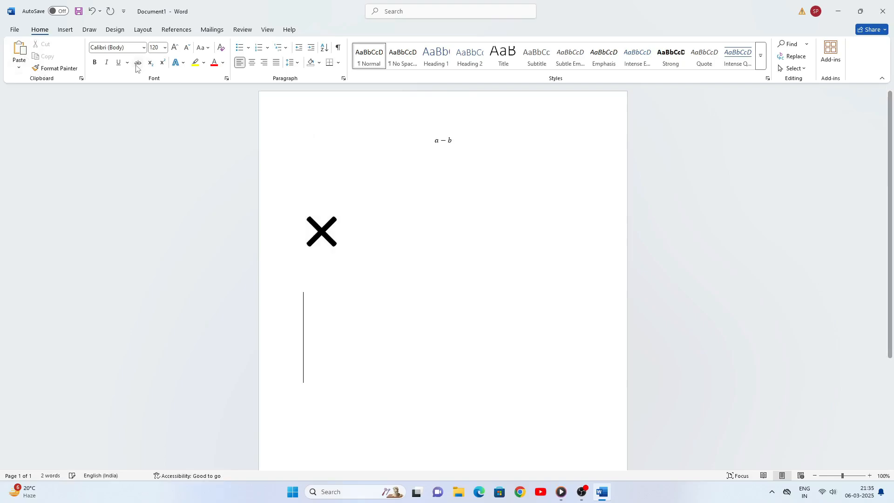
left_click(66, 30)
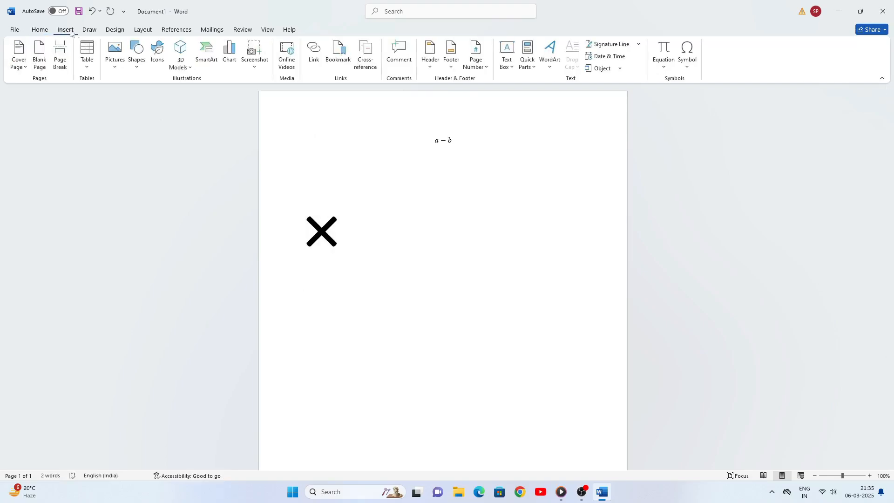
Insert the N-Ary Summation (2211) ∑ sign via More Symbols and close the Symbol dialog
left_click(687, 60)
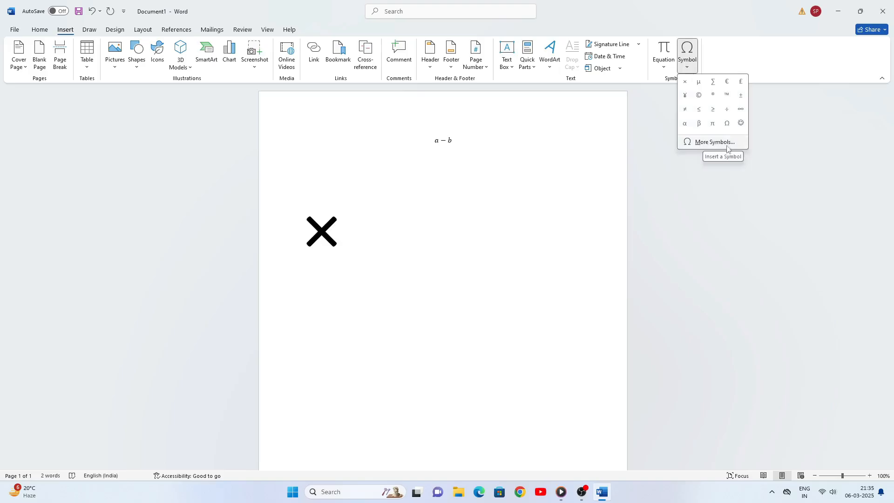
left_click(703, 142)
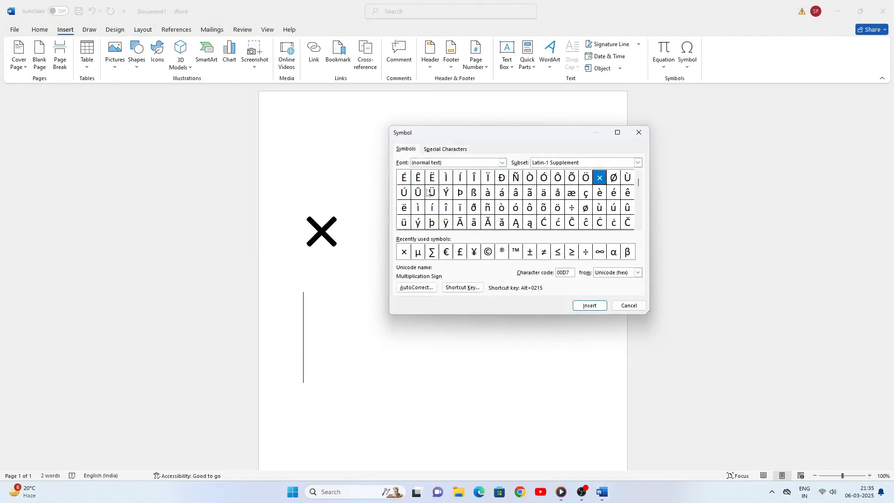
left_click(431, 253)
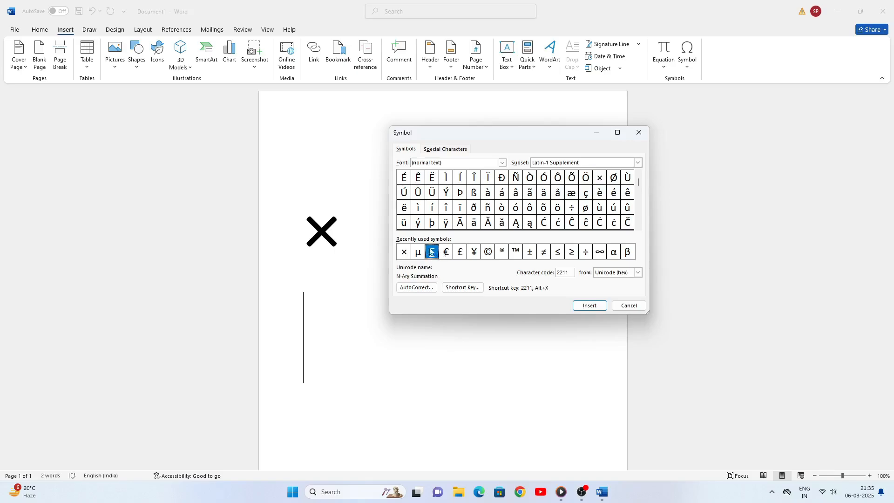
left_click(589, 307)
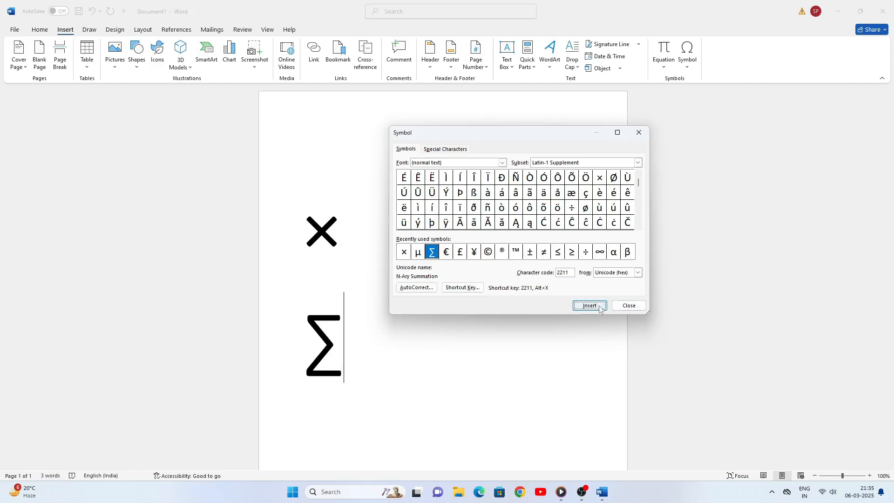
left_click(628, 306)
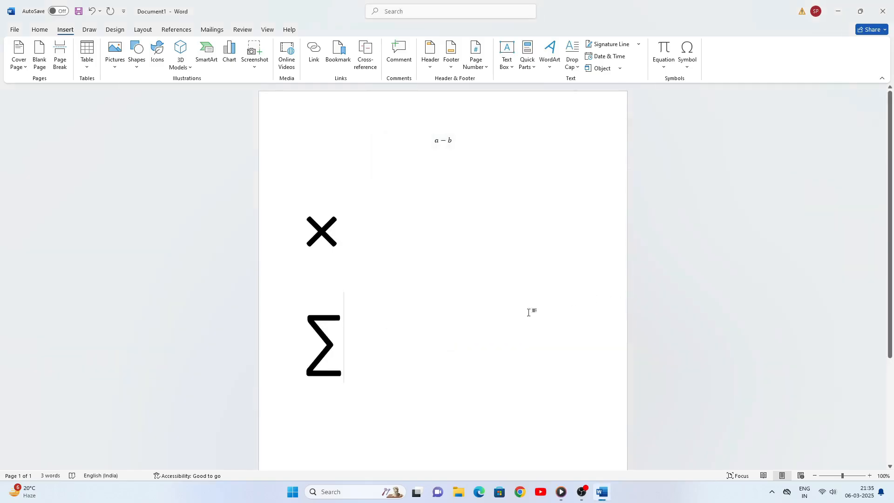